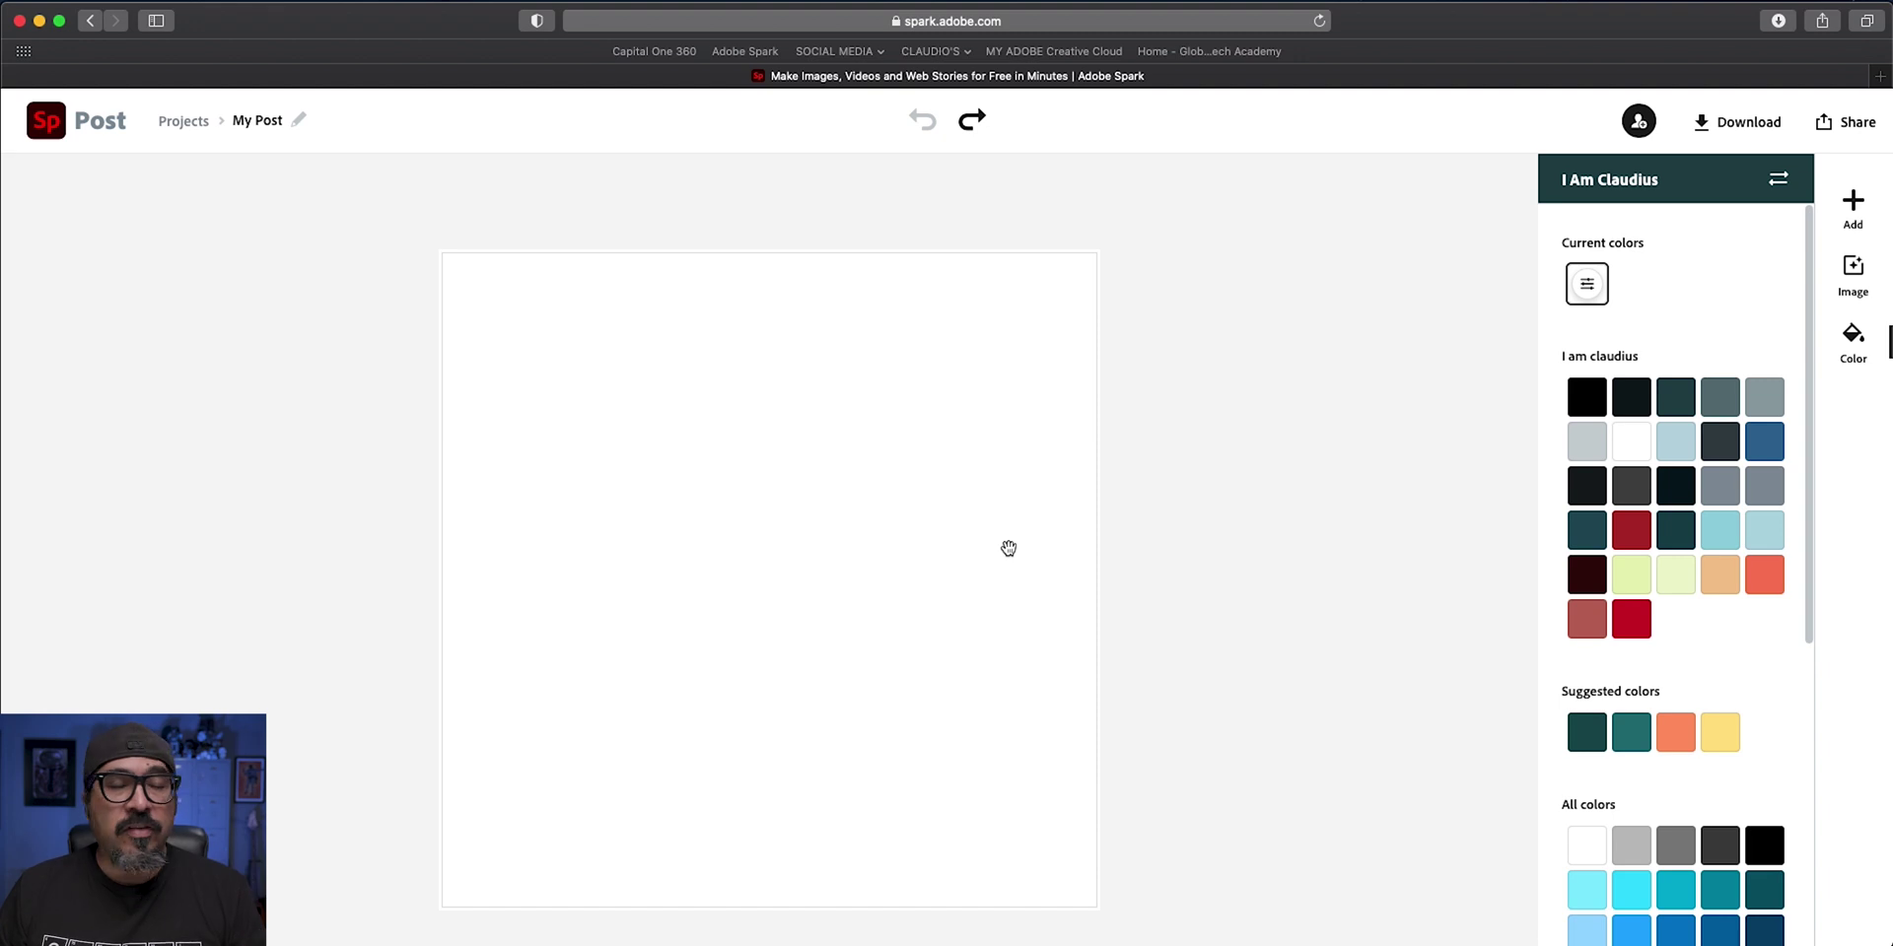
Give the blank post a dark teal background and add a new text element reading ROCK
left_click(613, 477)
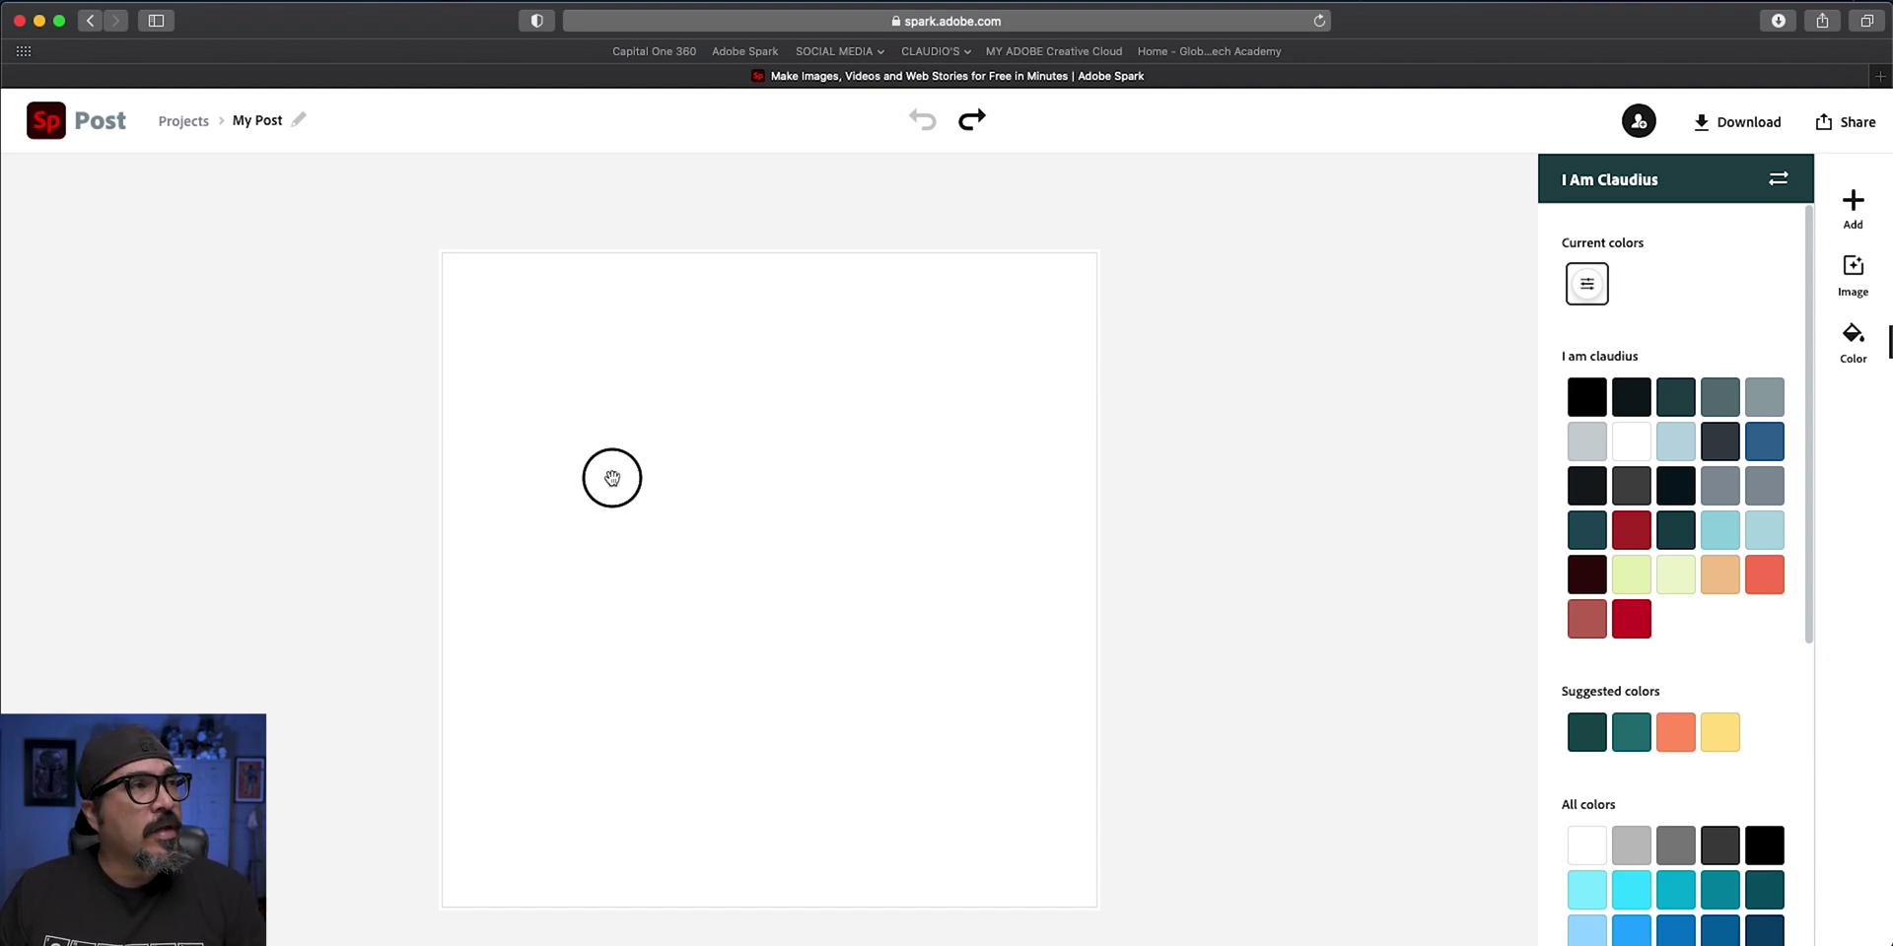
left_click(1598, 536)
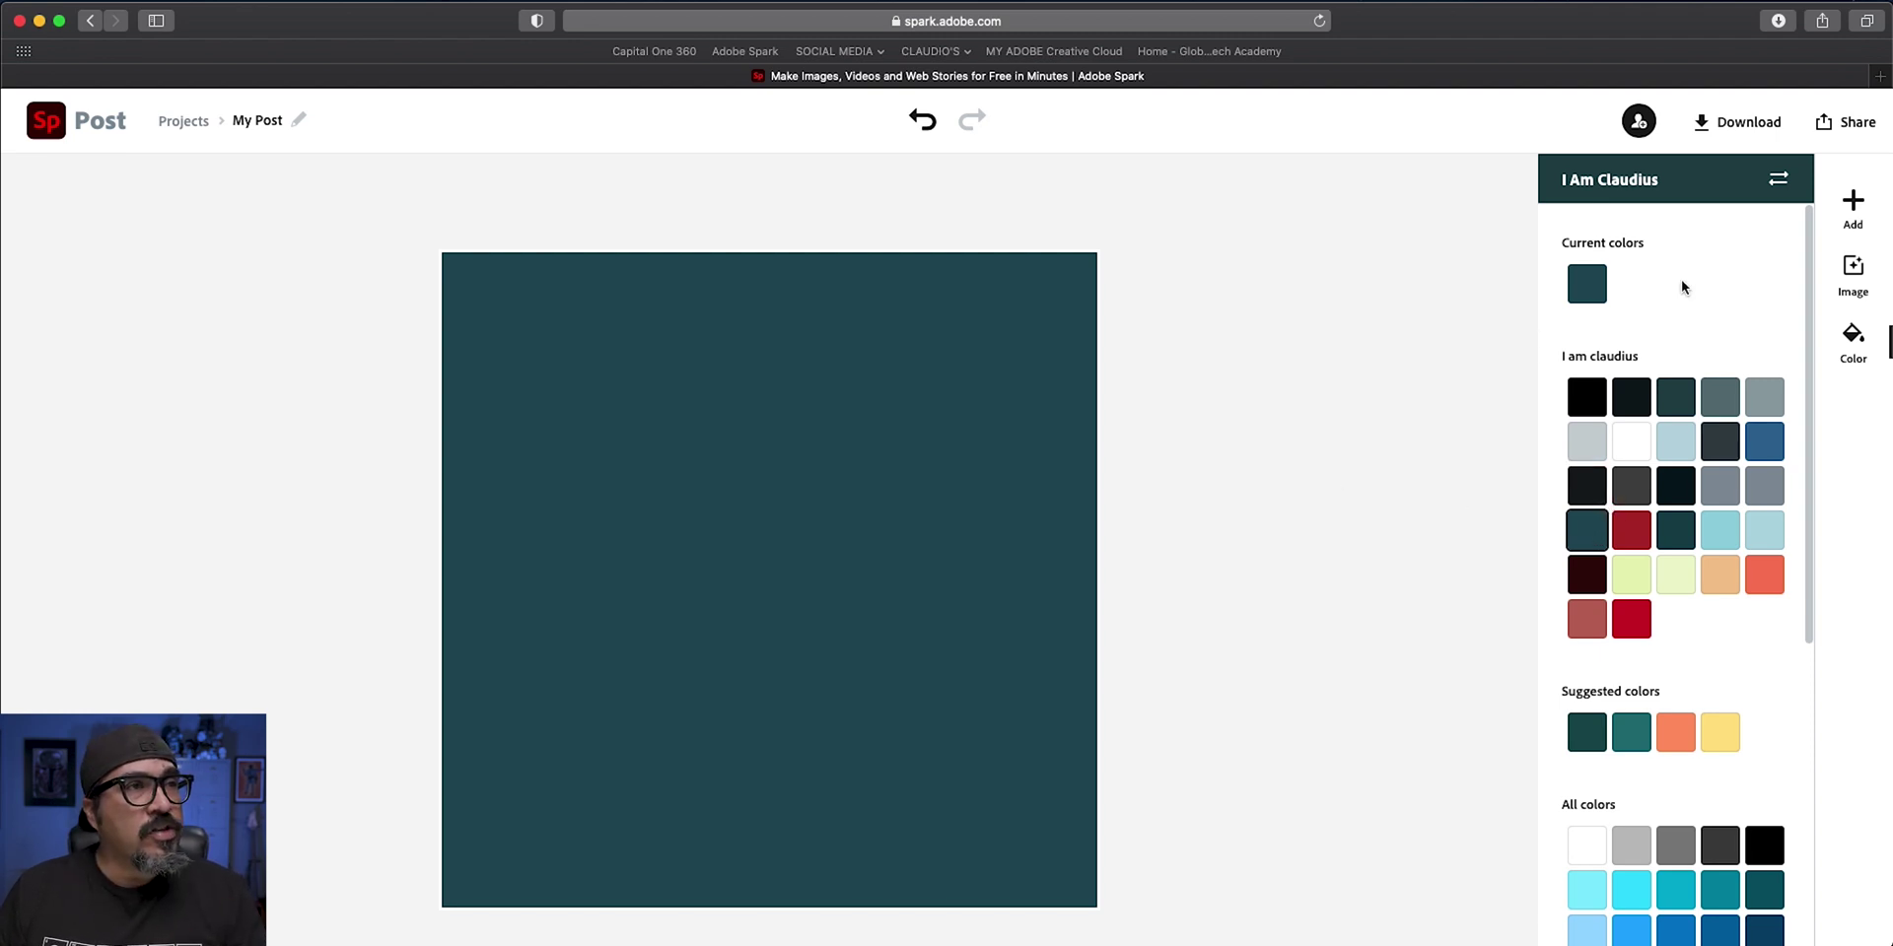
left_click(1853, 221)
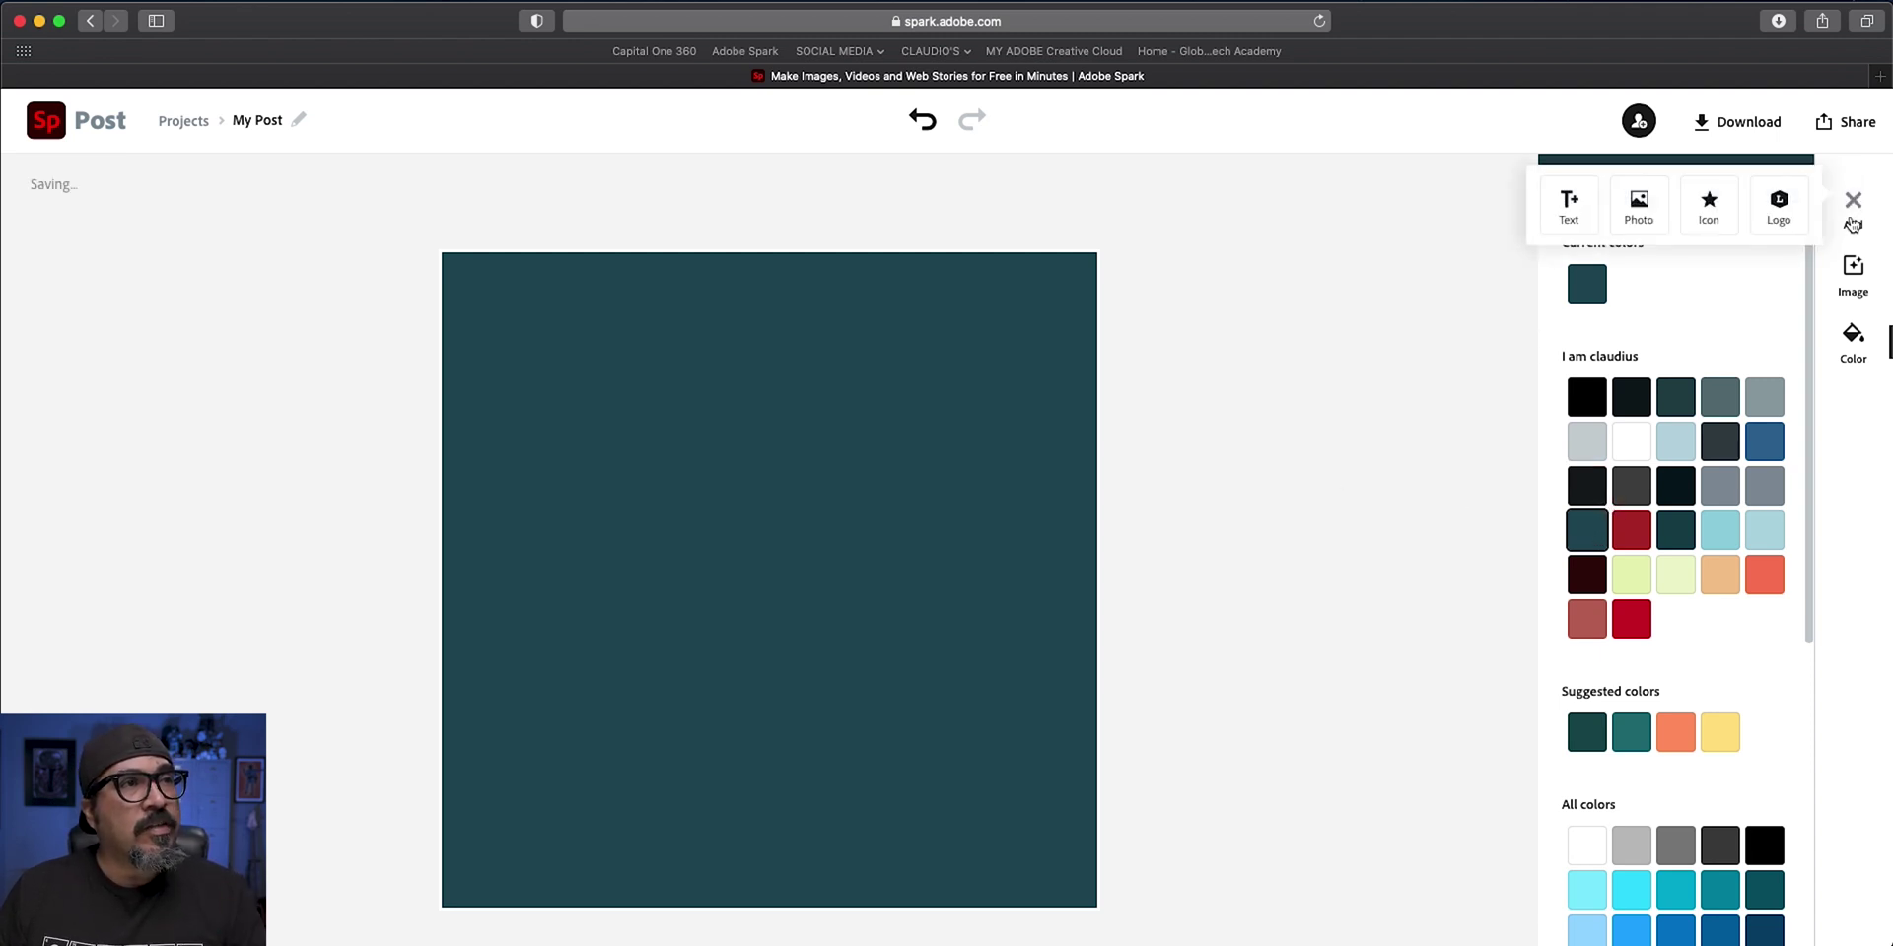
left_click(1567, 201)
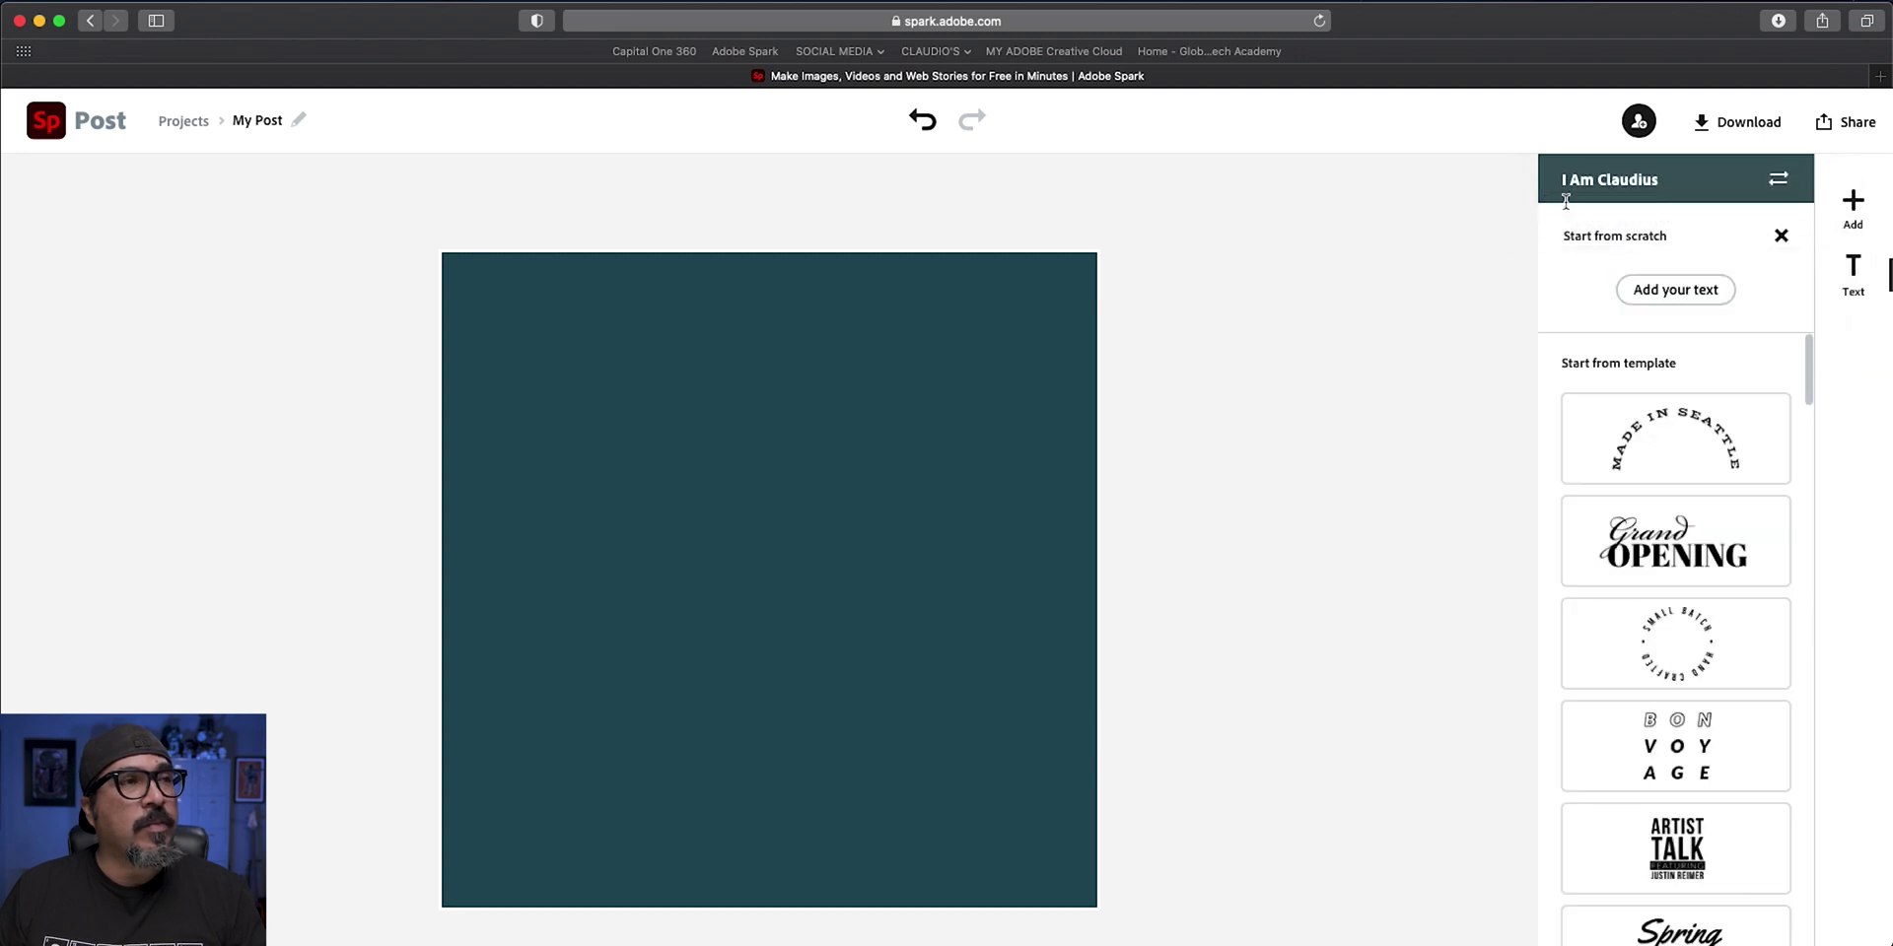
left_click(1632, 289)
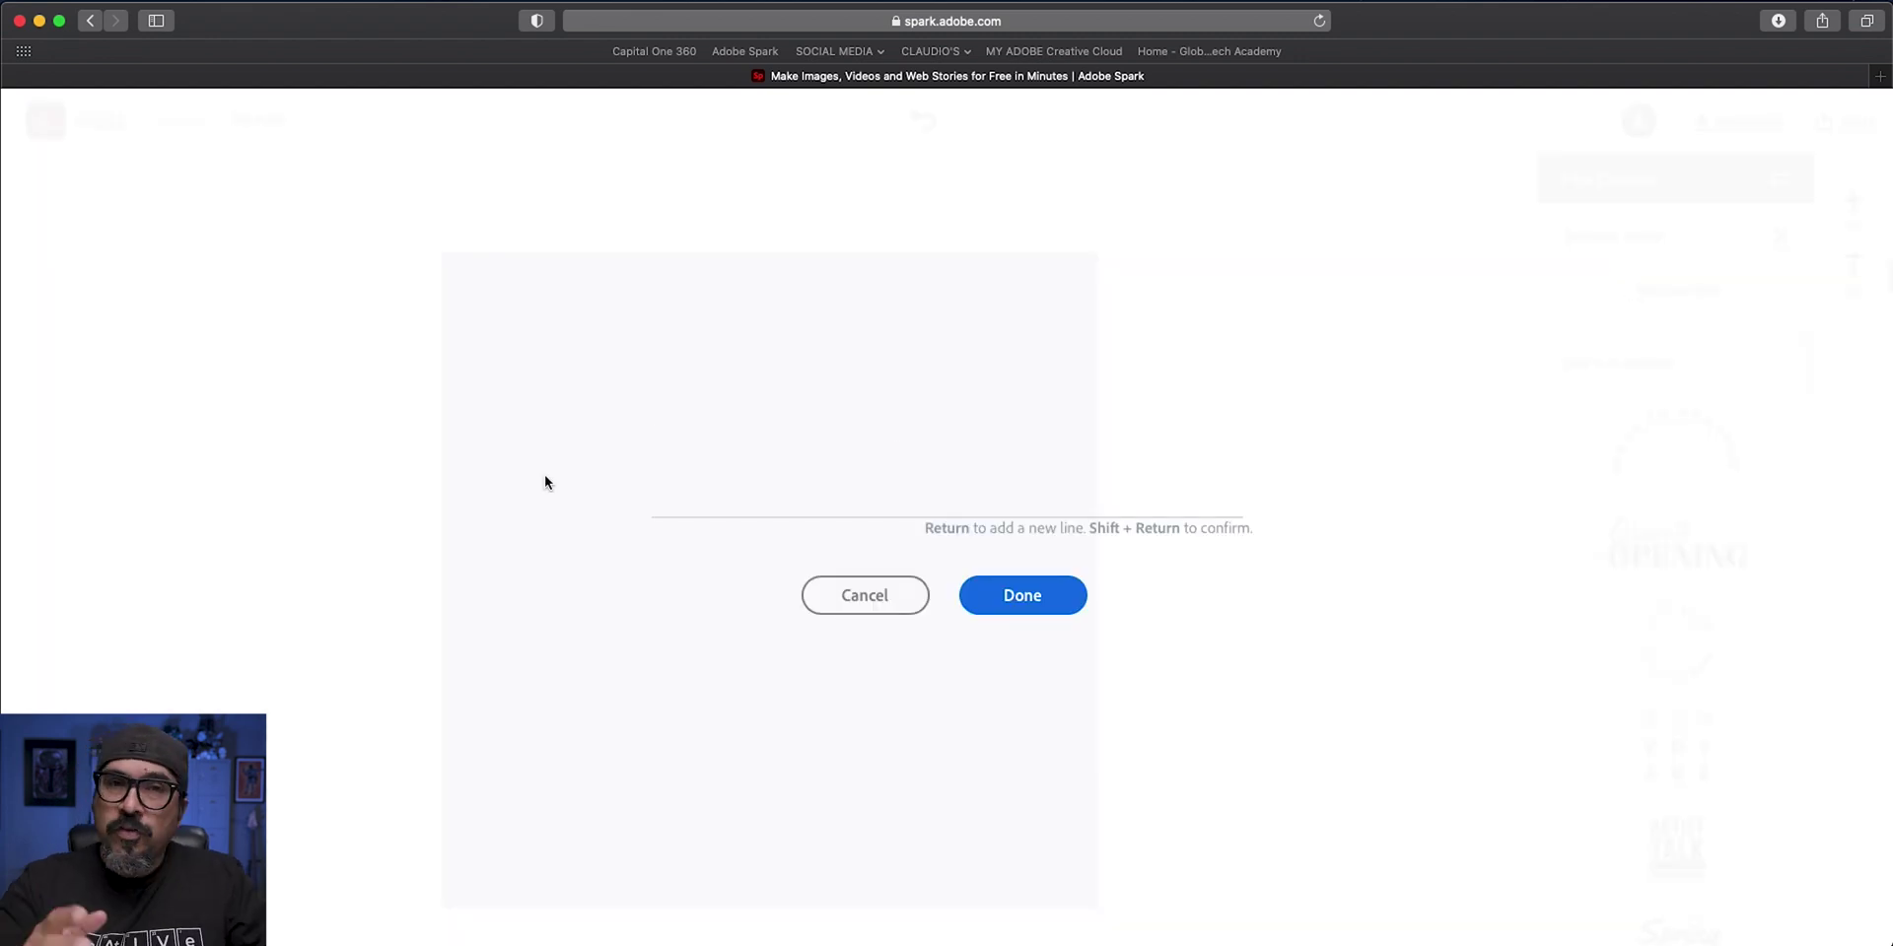
type("ROCK")
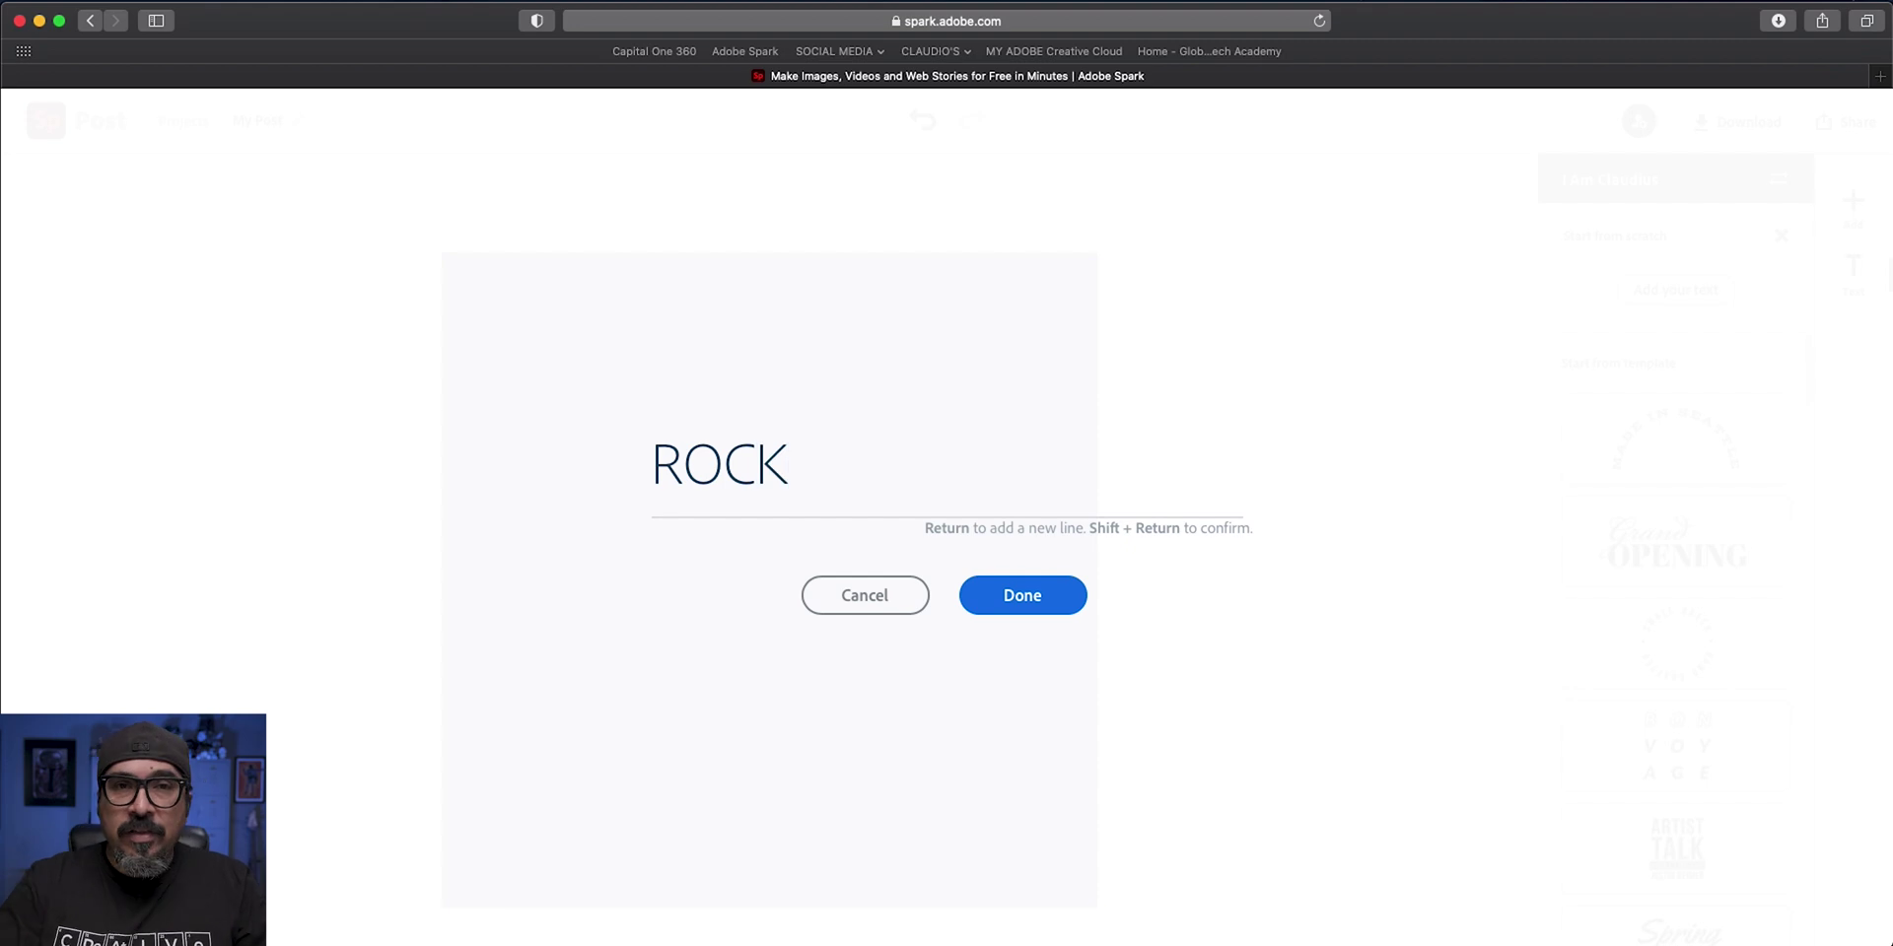
left_click(1081, 603)
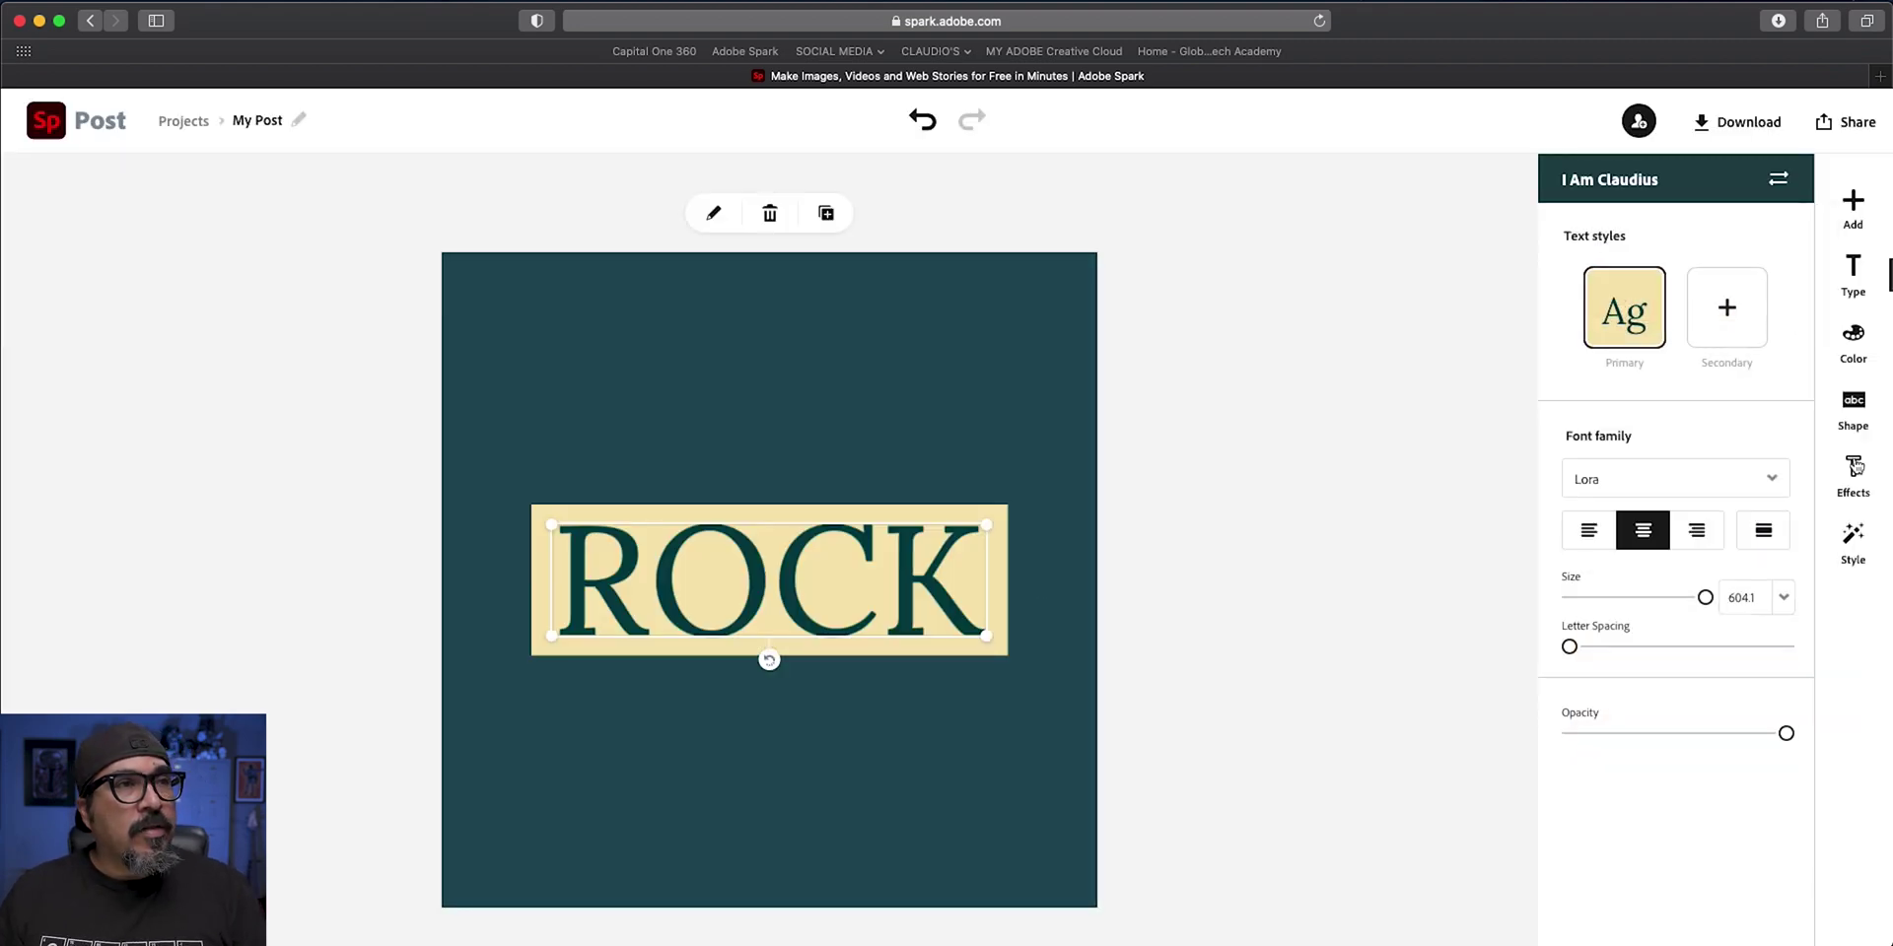
Remove the cream backing box behind ROCK and set the text in FatFrank Heavy
left_click(1853, 409)
scroll(1642, 623, "up", 3)
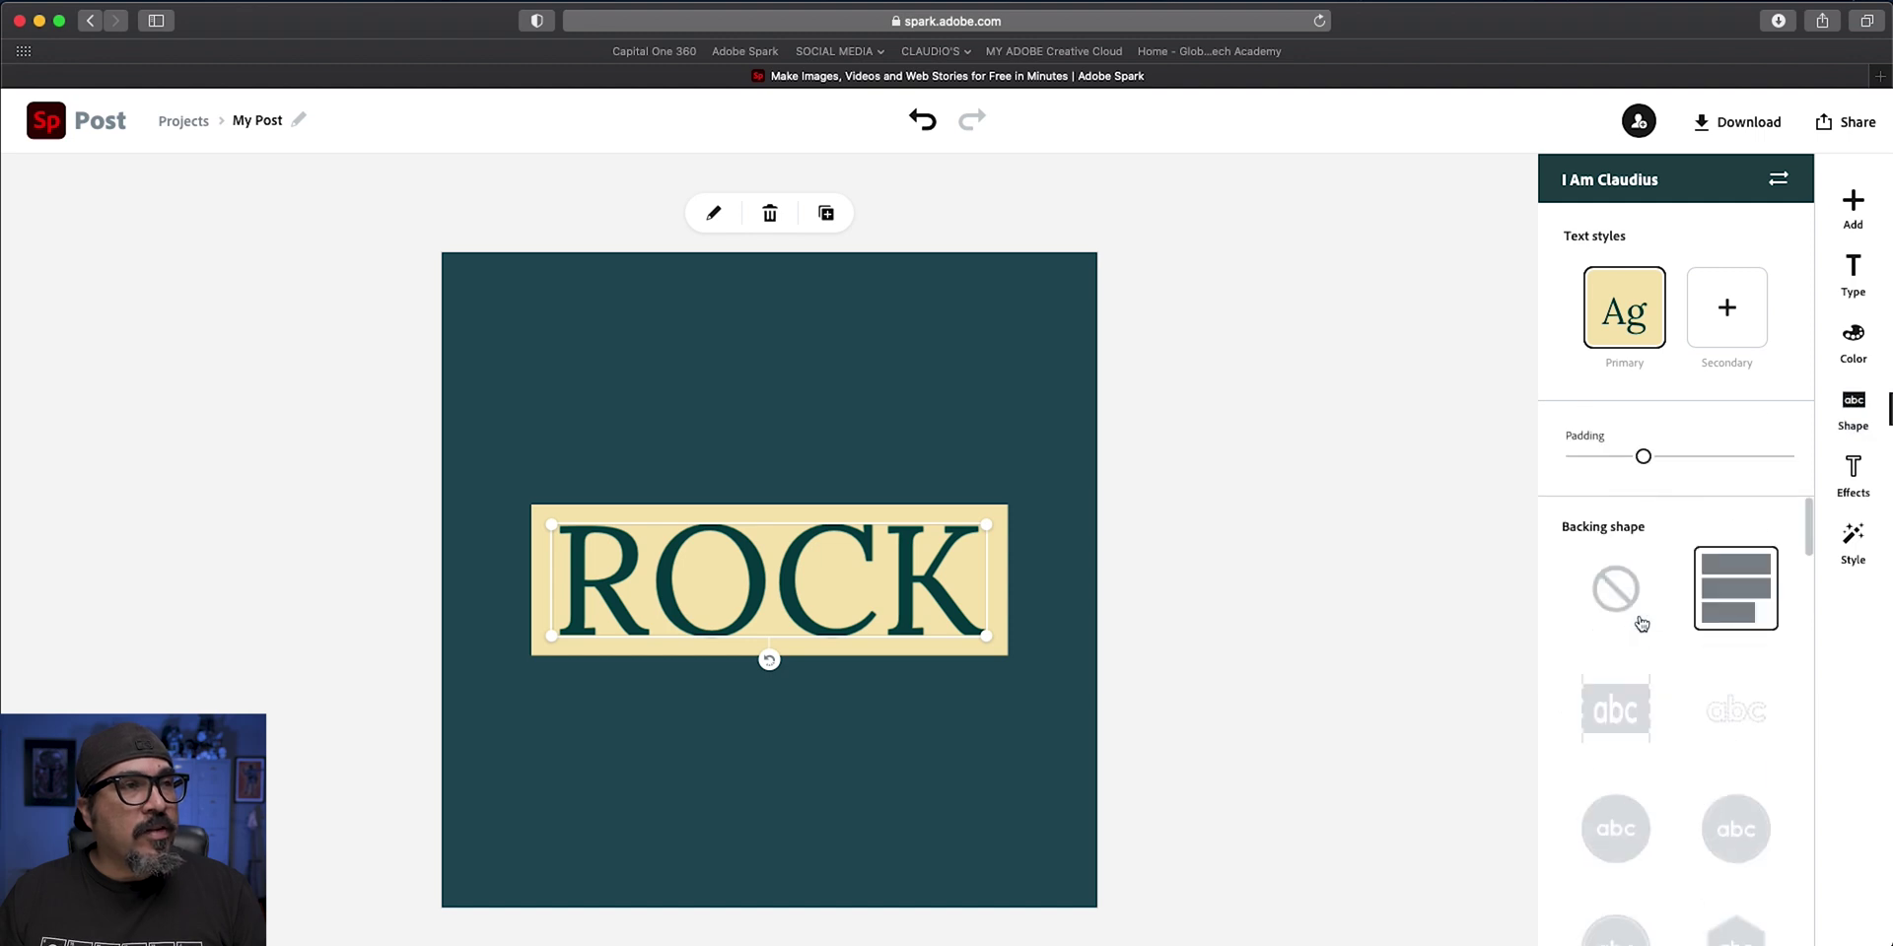
left_click(1615, 589)
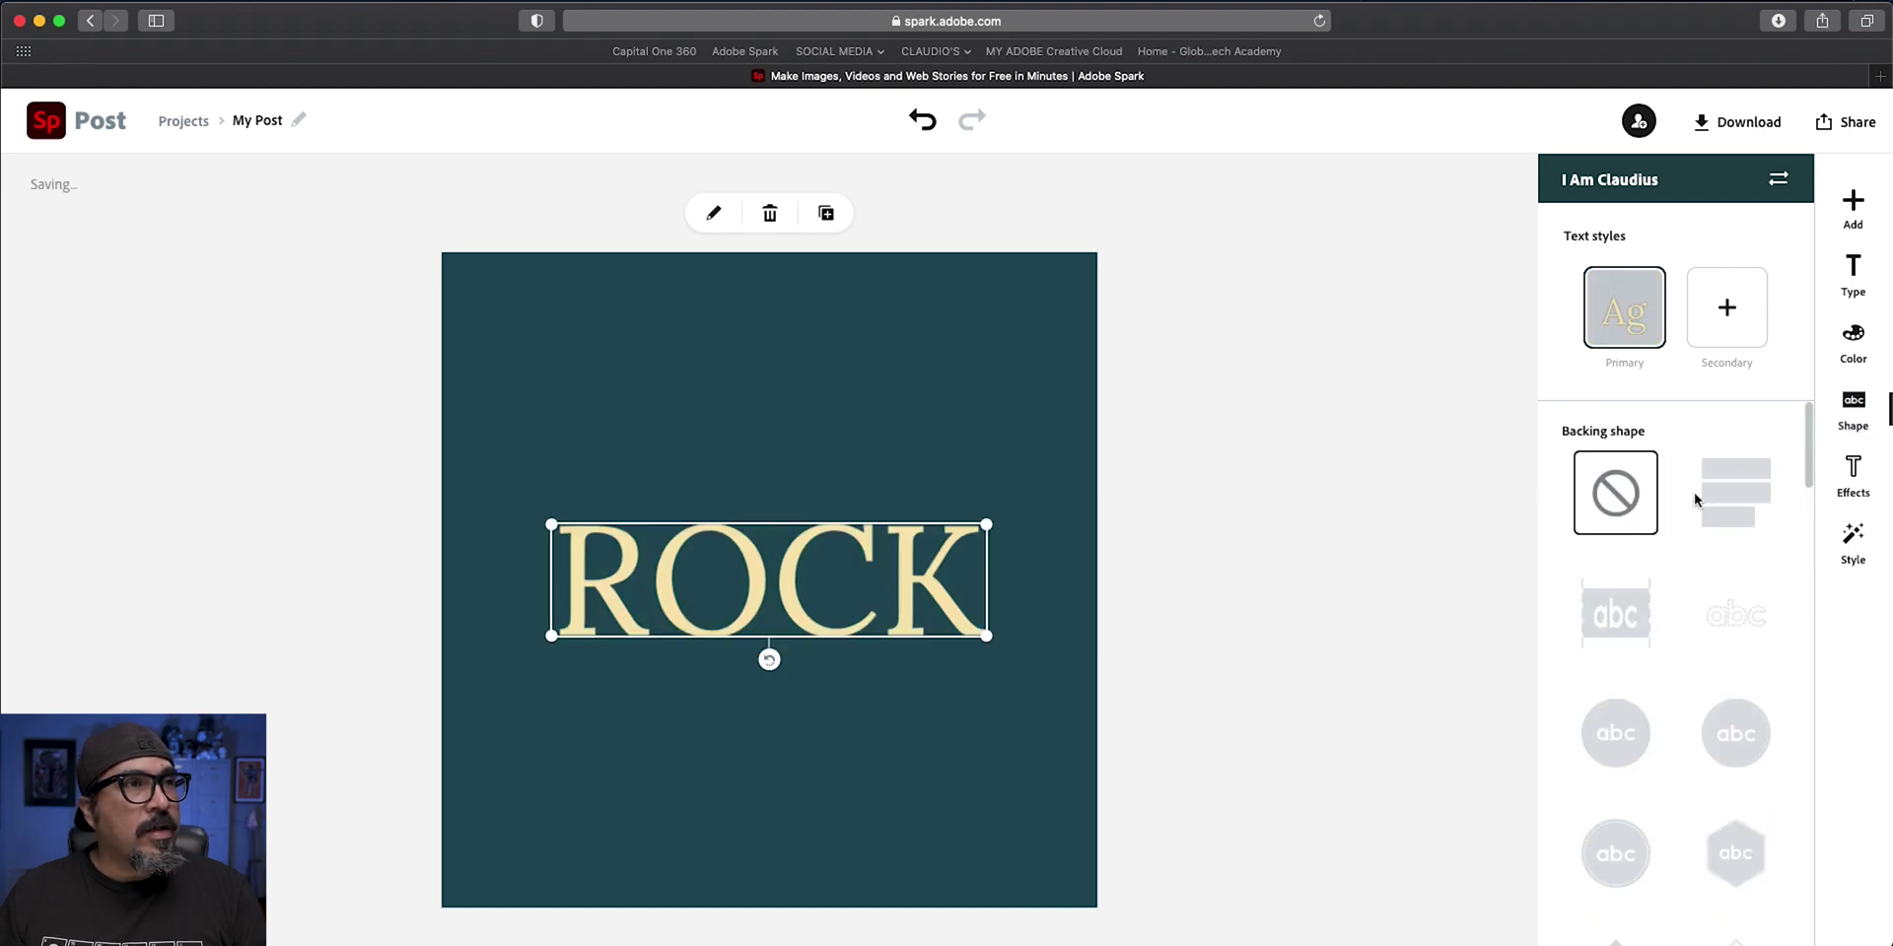
left_click(1863, 286)
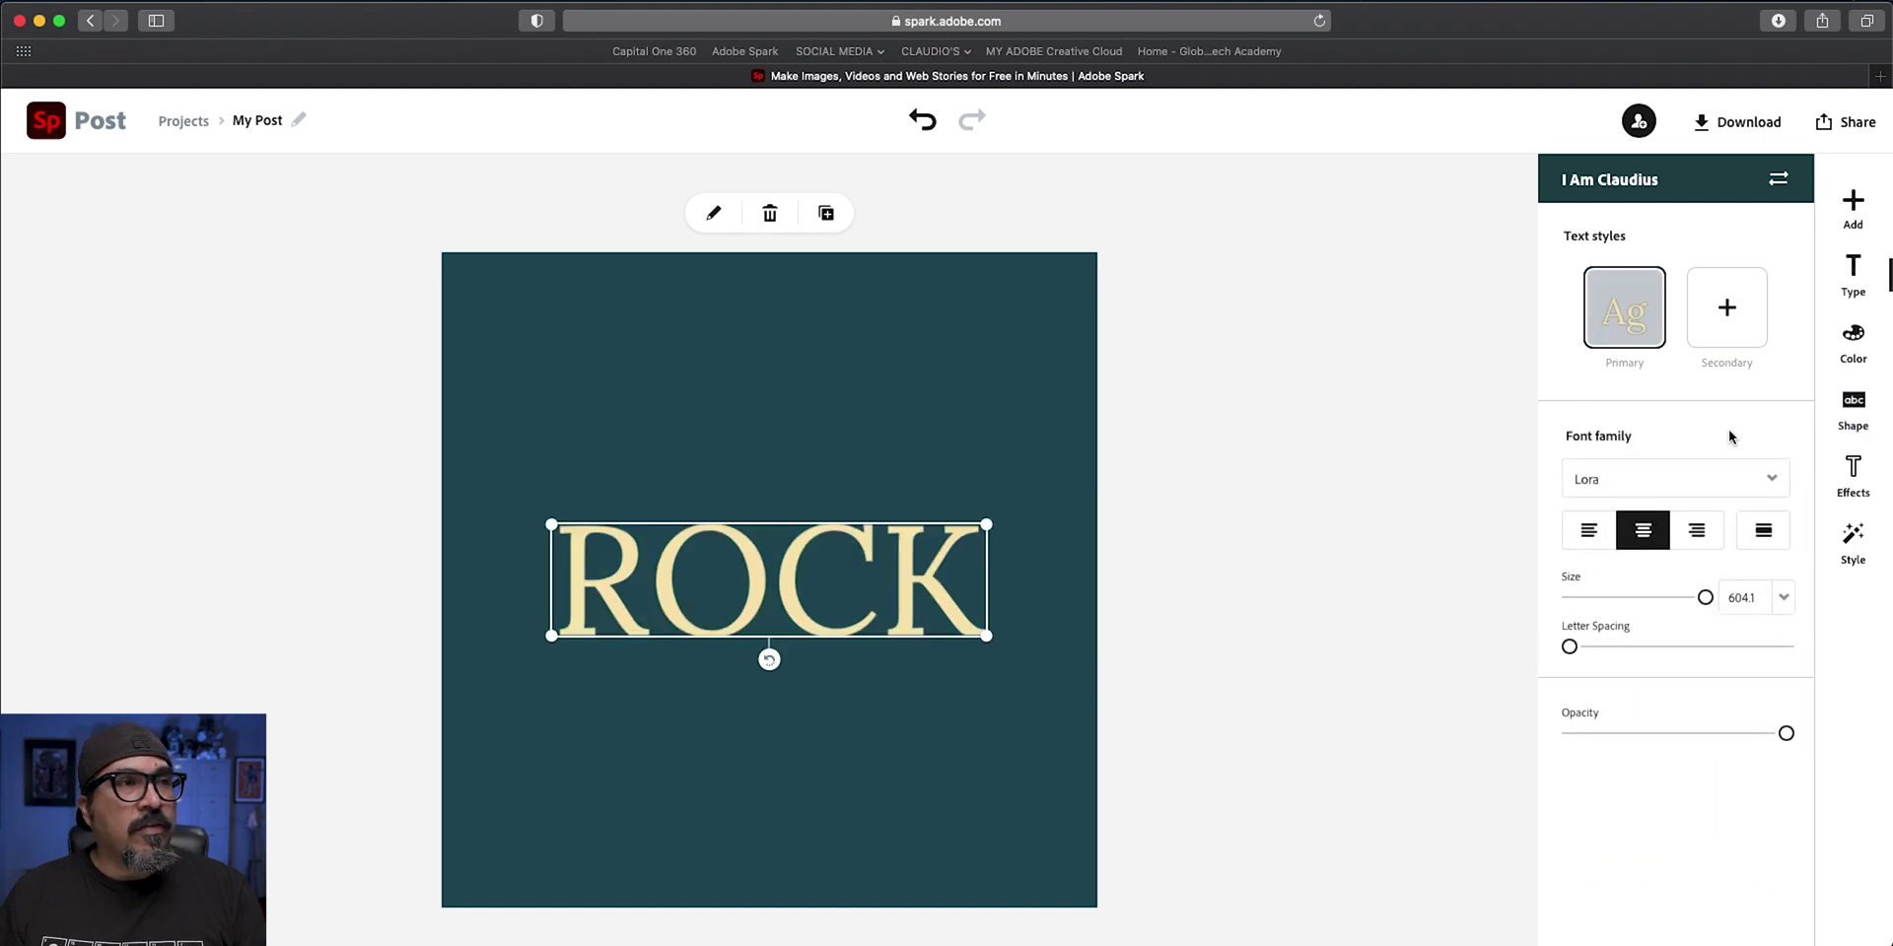
left_click(1700, 478)
scroll(1632, 621, "down", 10)
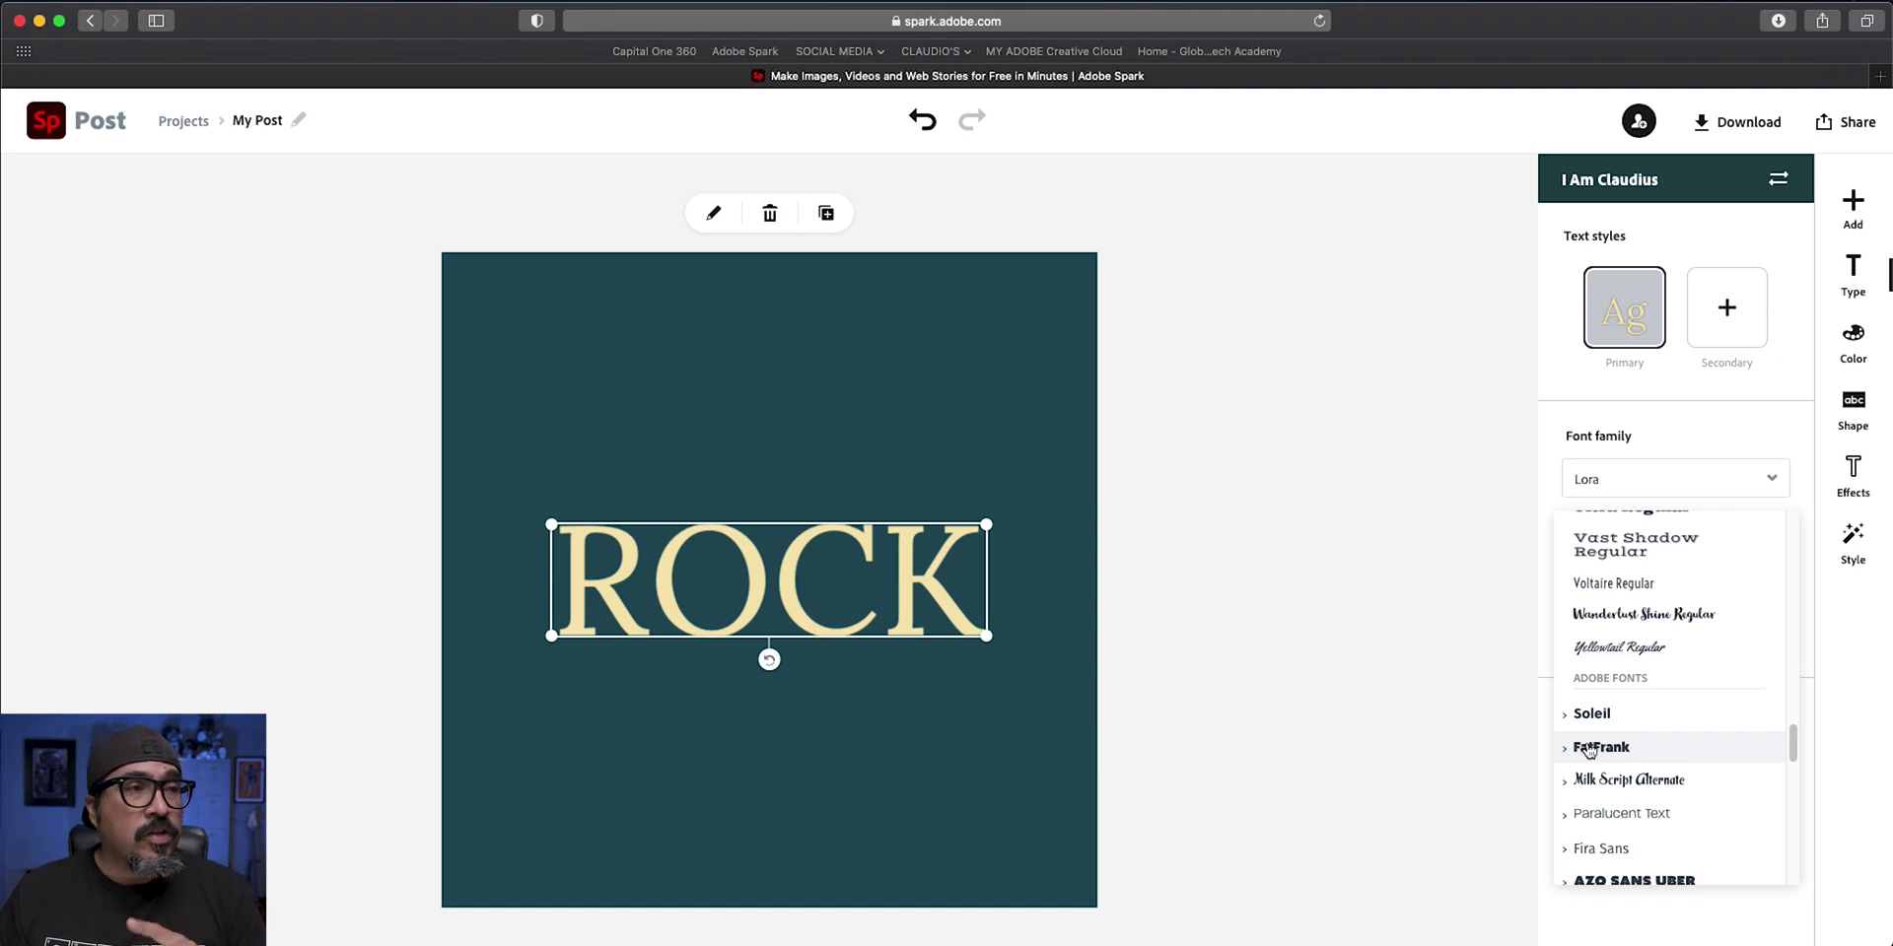
left_click(1588, 750)
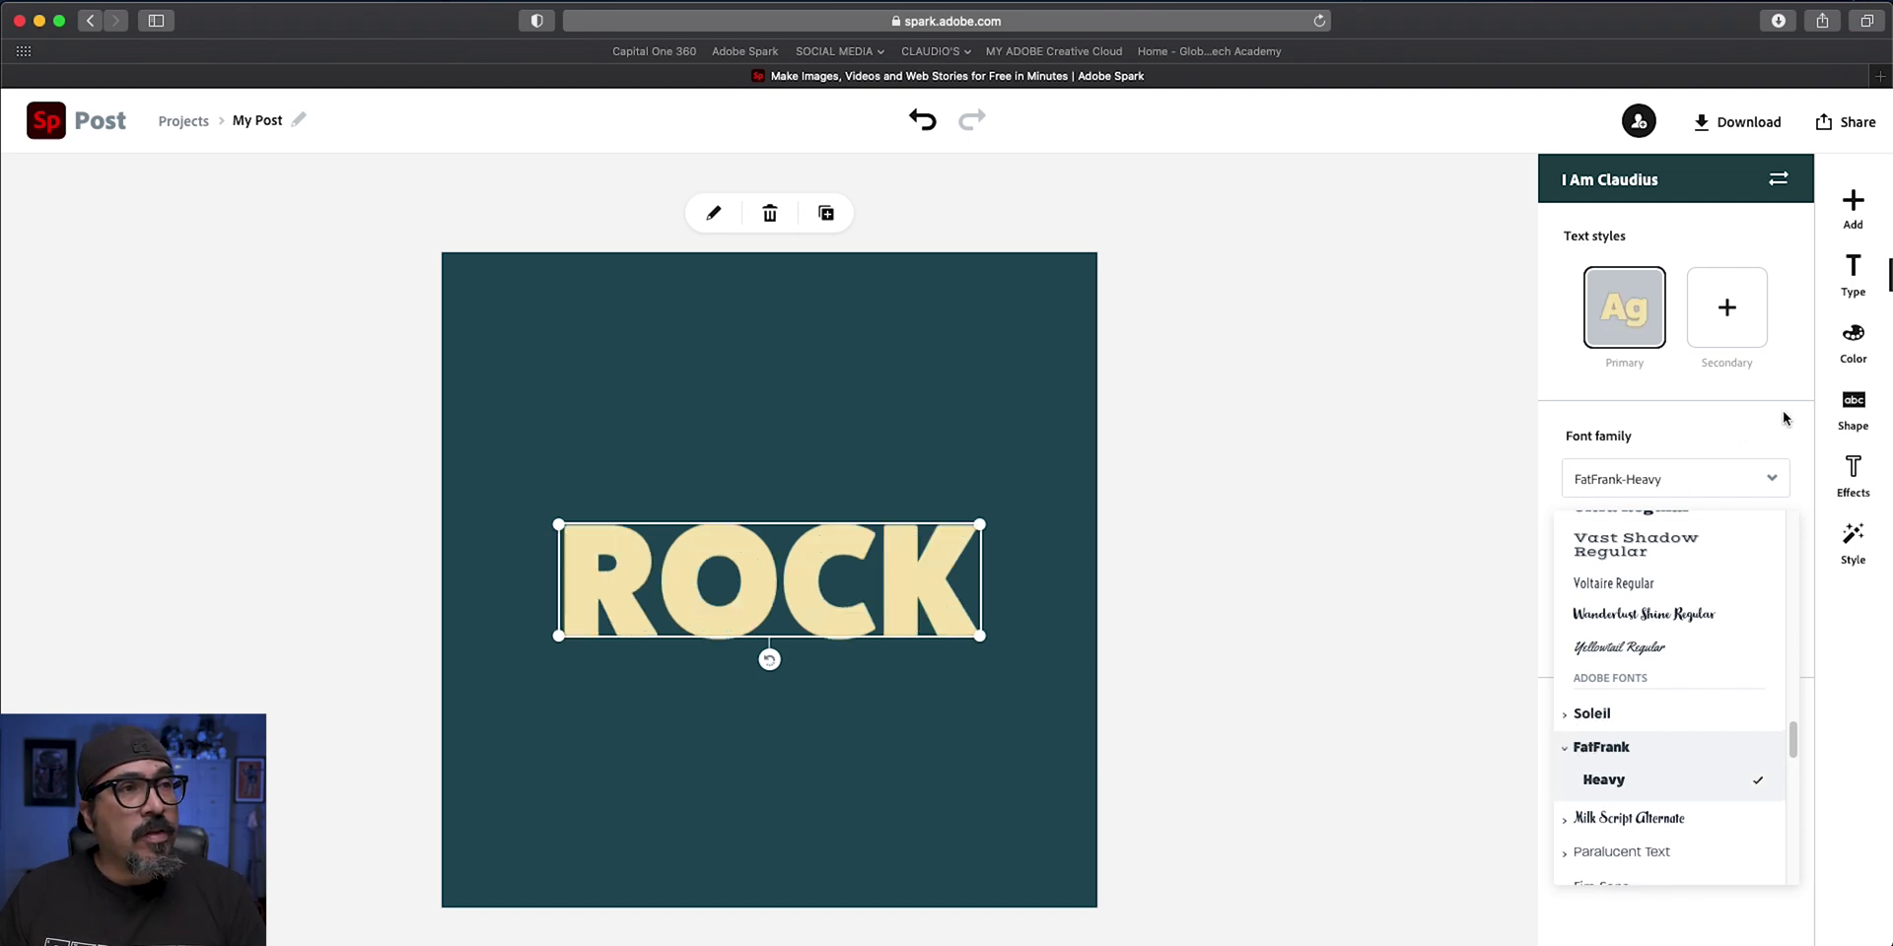
Make ROCK white, enlarge it, and move it up centred horizontally
left_click(1855, 357)
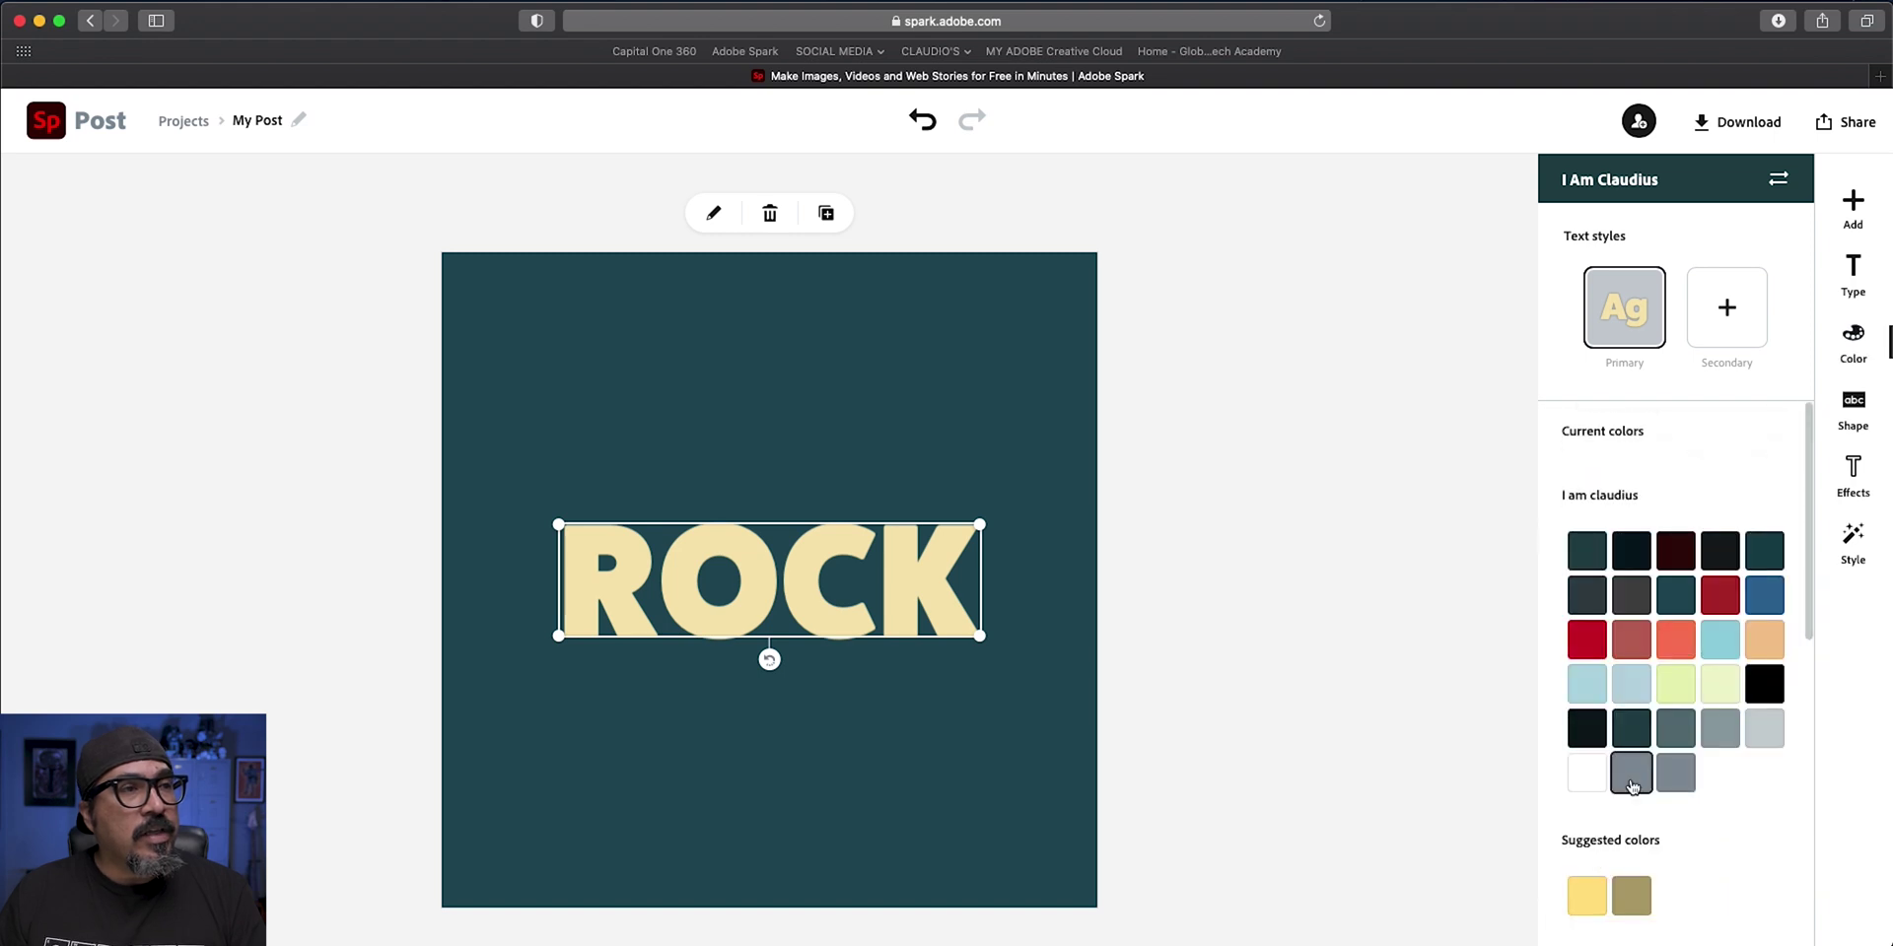
left_click(1583, 775)
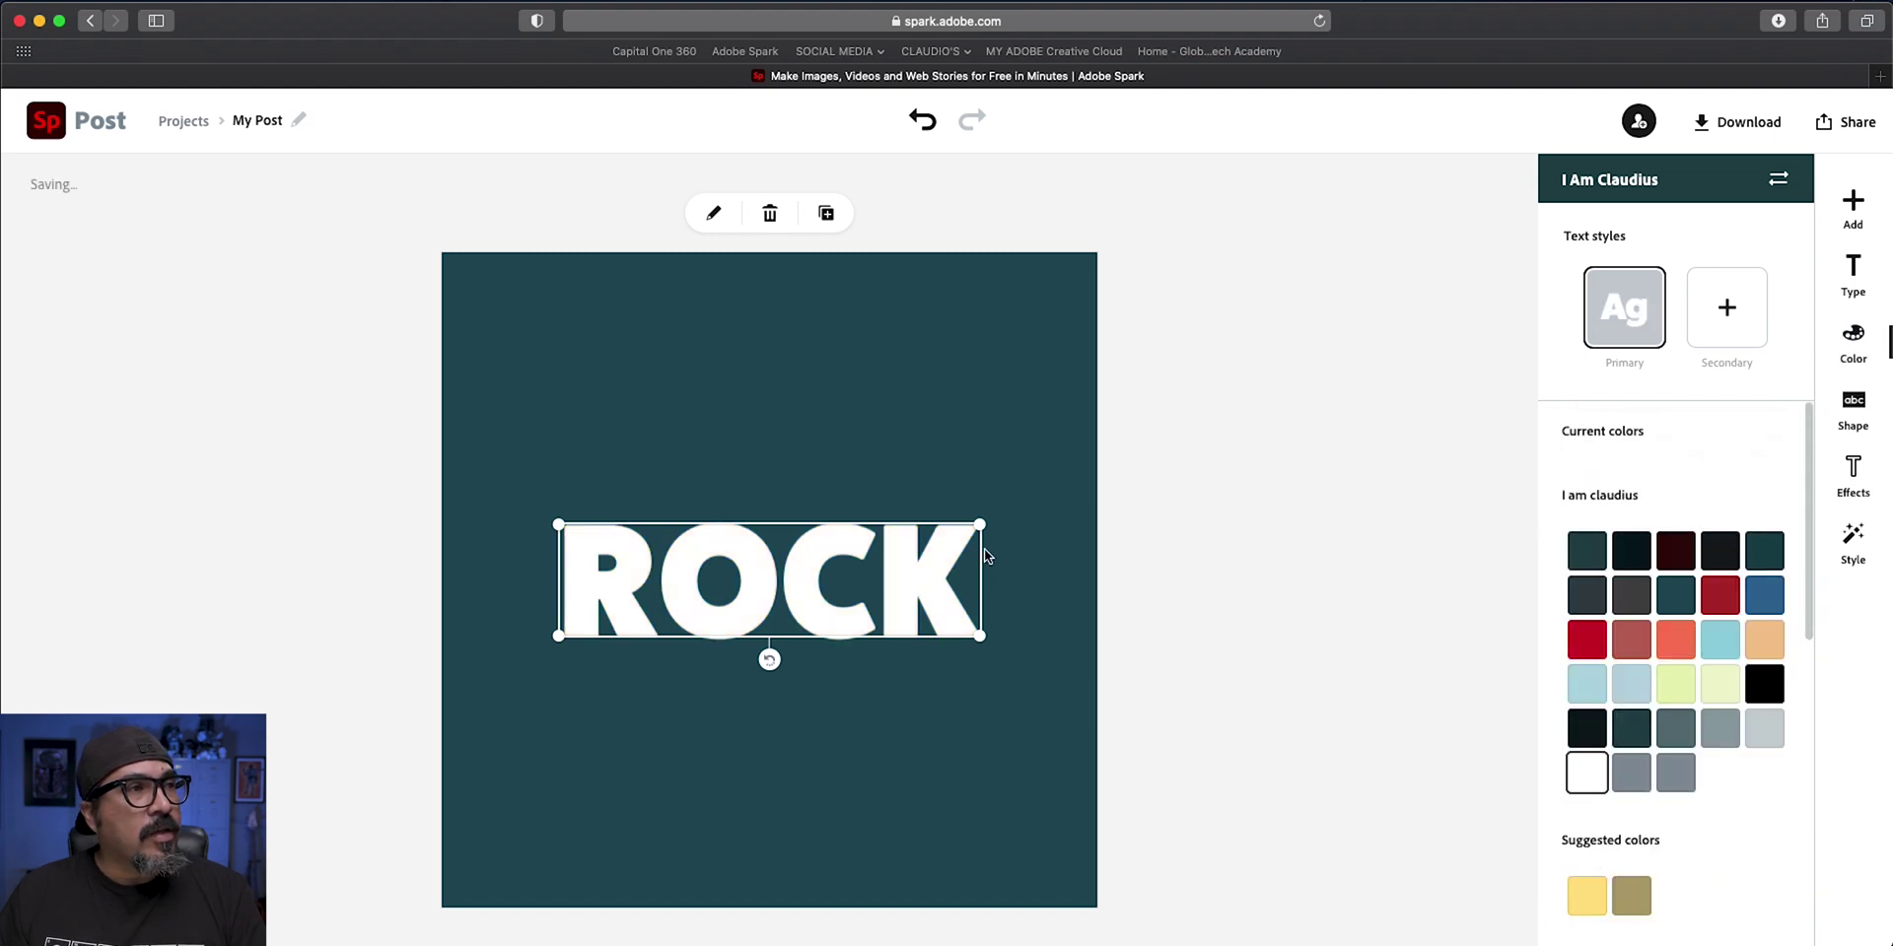
left_click_drag(979, 525, 1023, 465)
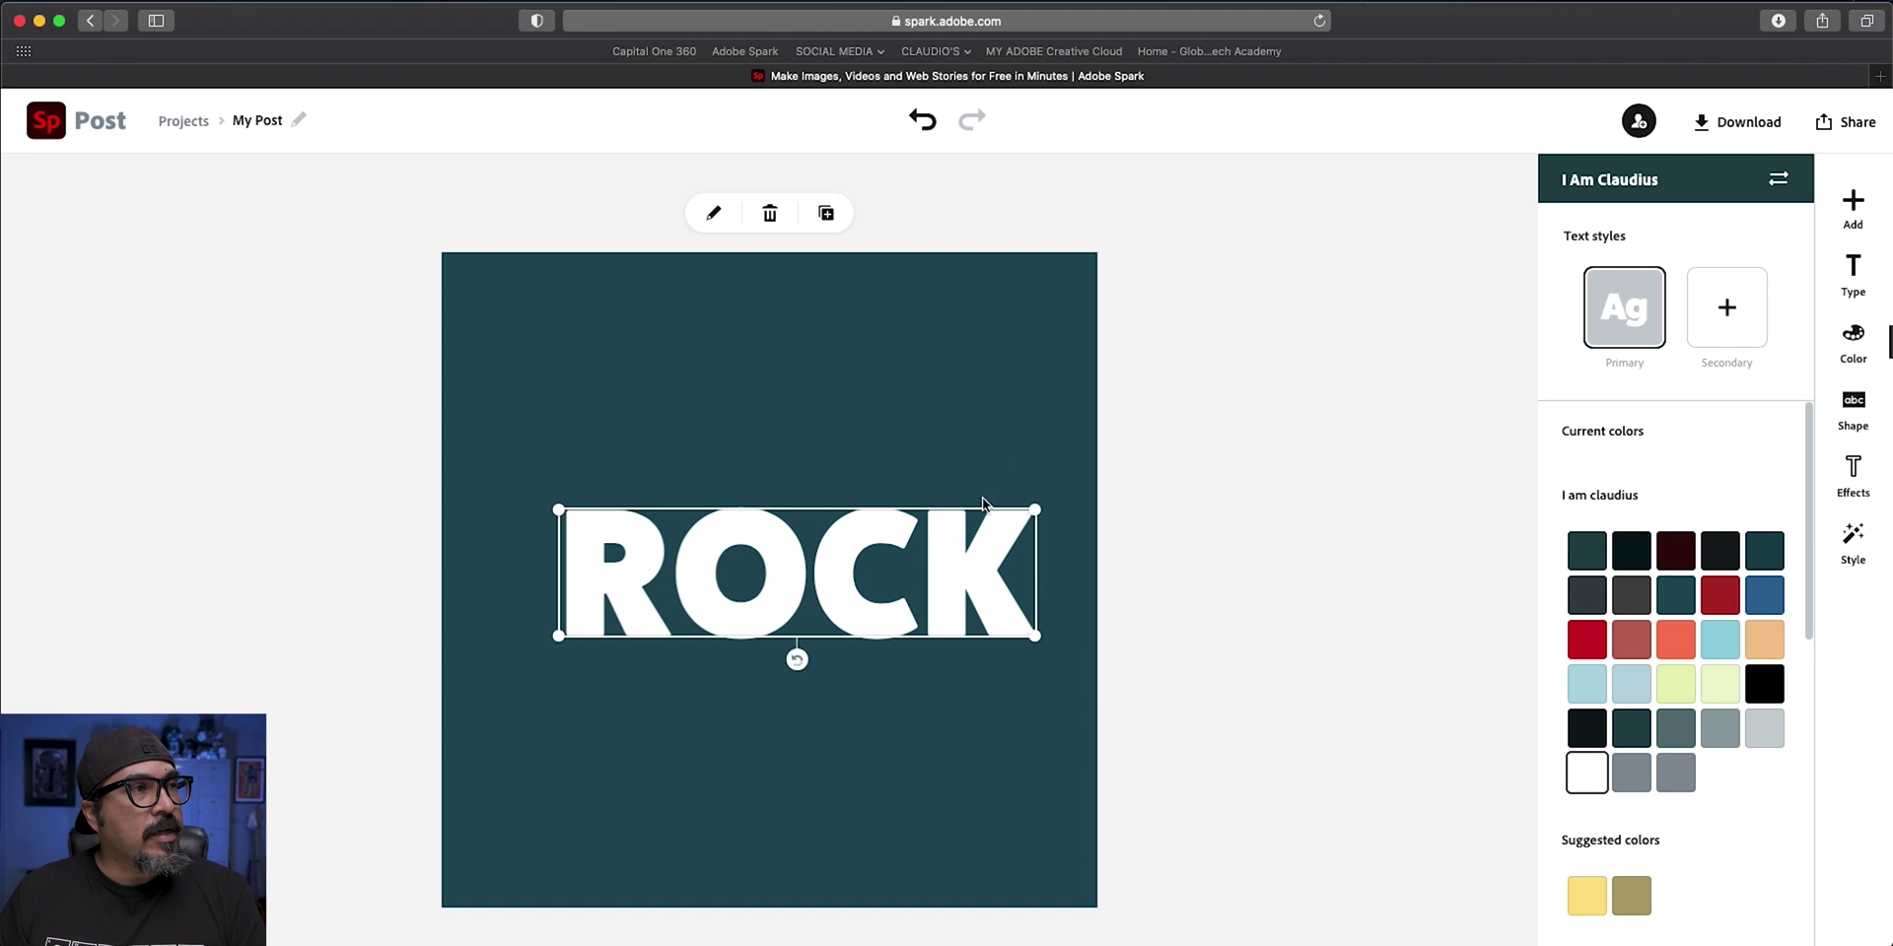
left_click_drag(908, 549, 901, 499)
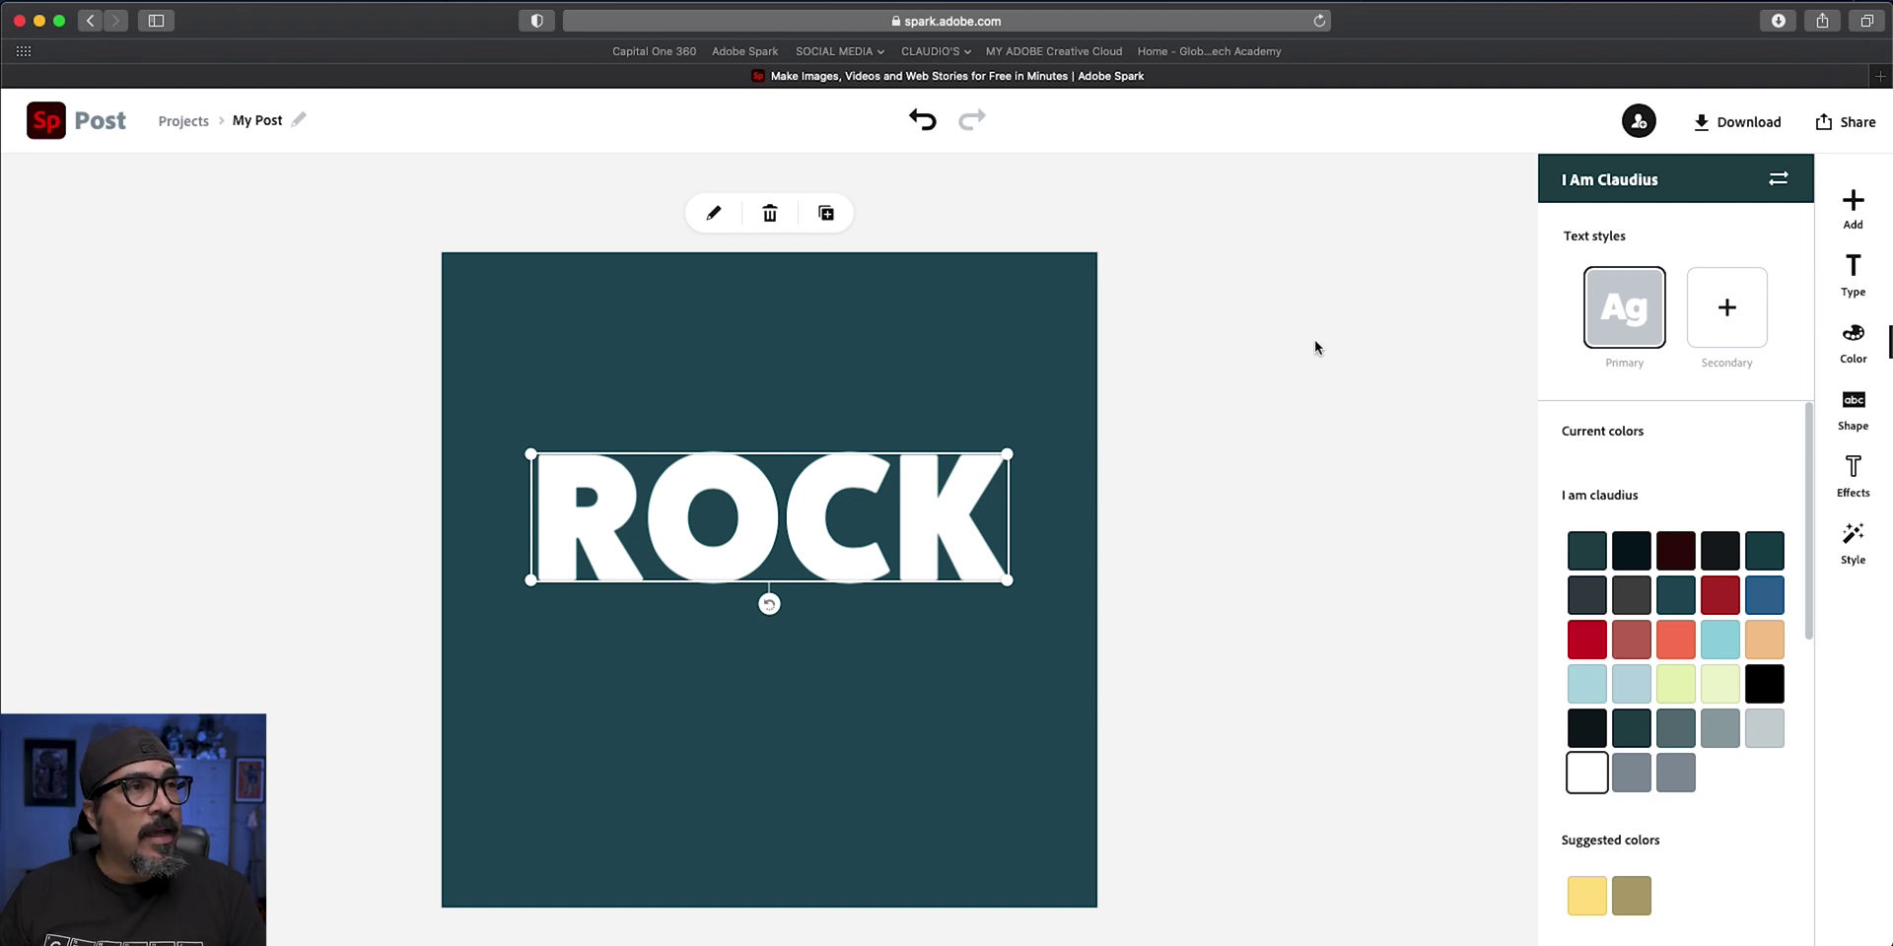
left_click(1853, 205)
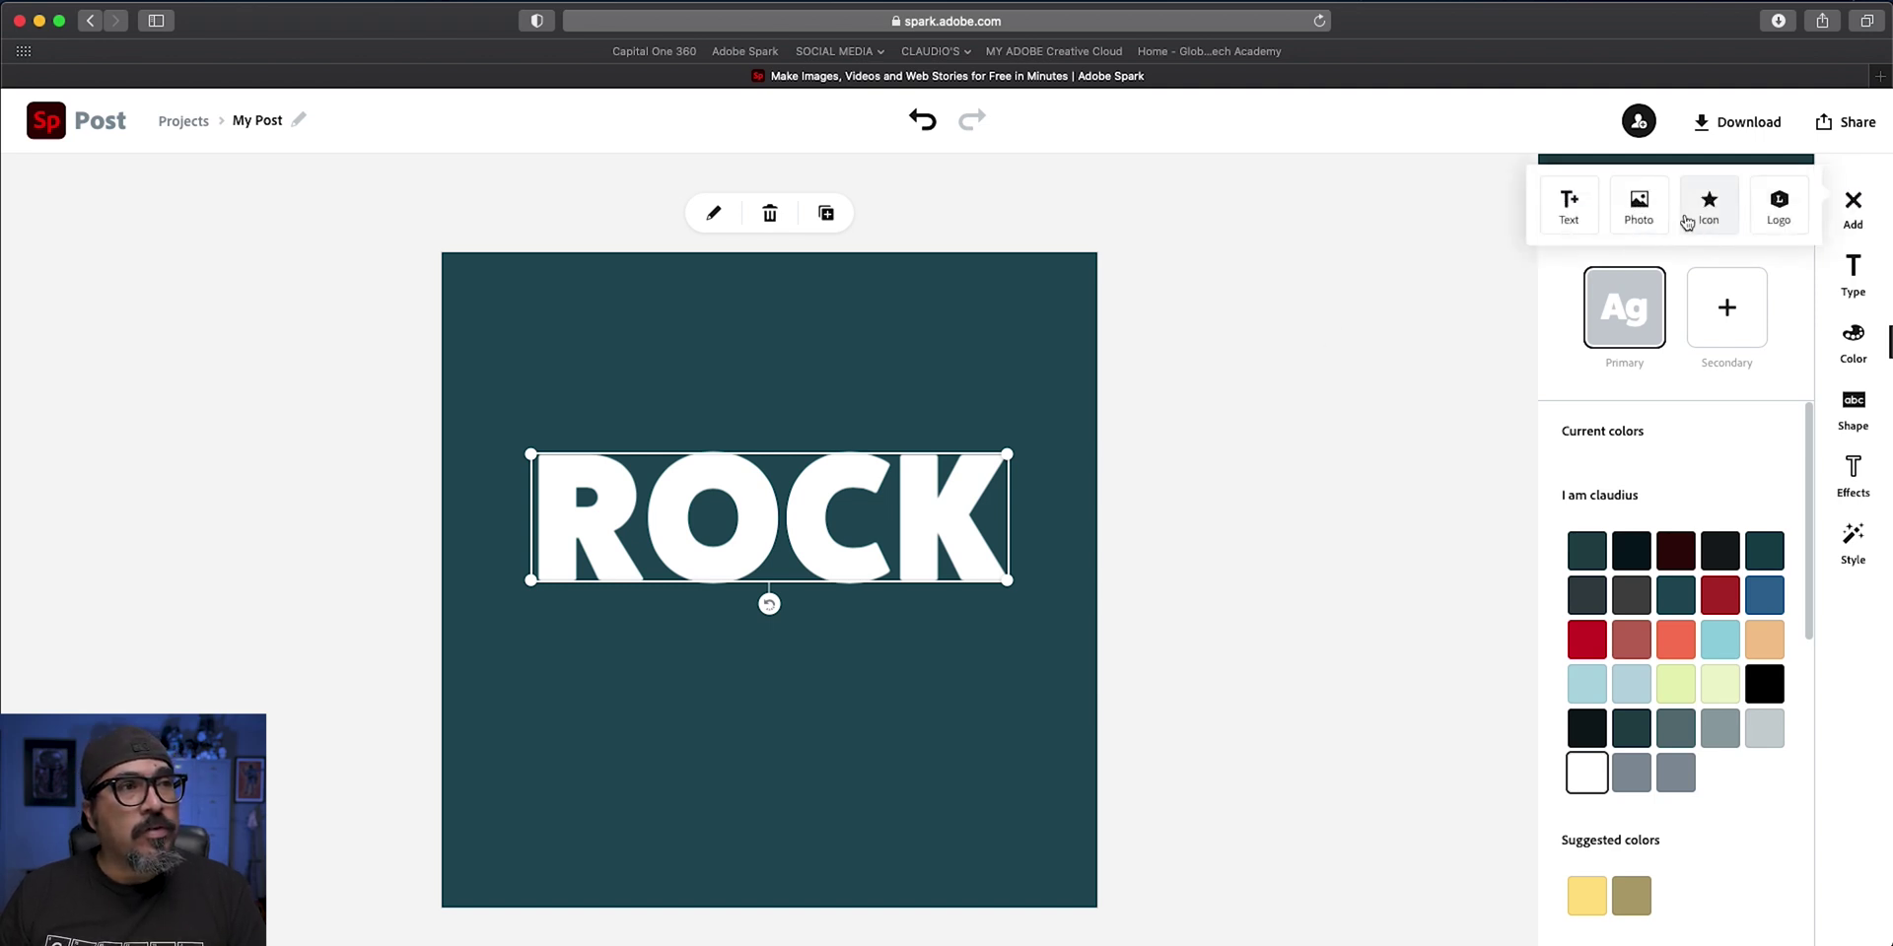
Add a solid orange rectangle icon, shrink it into a thin bar and rotate it about 45 degrees
left_click(1683, 215)
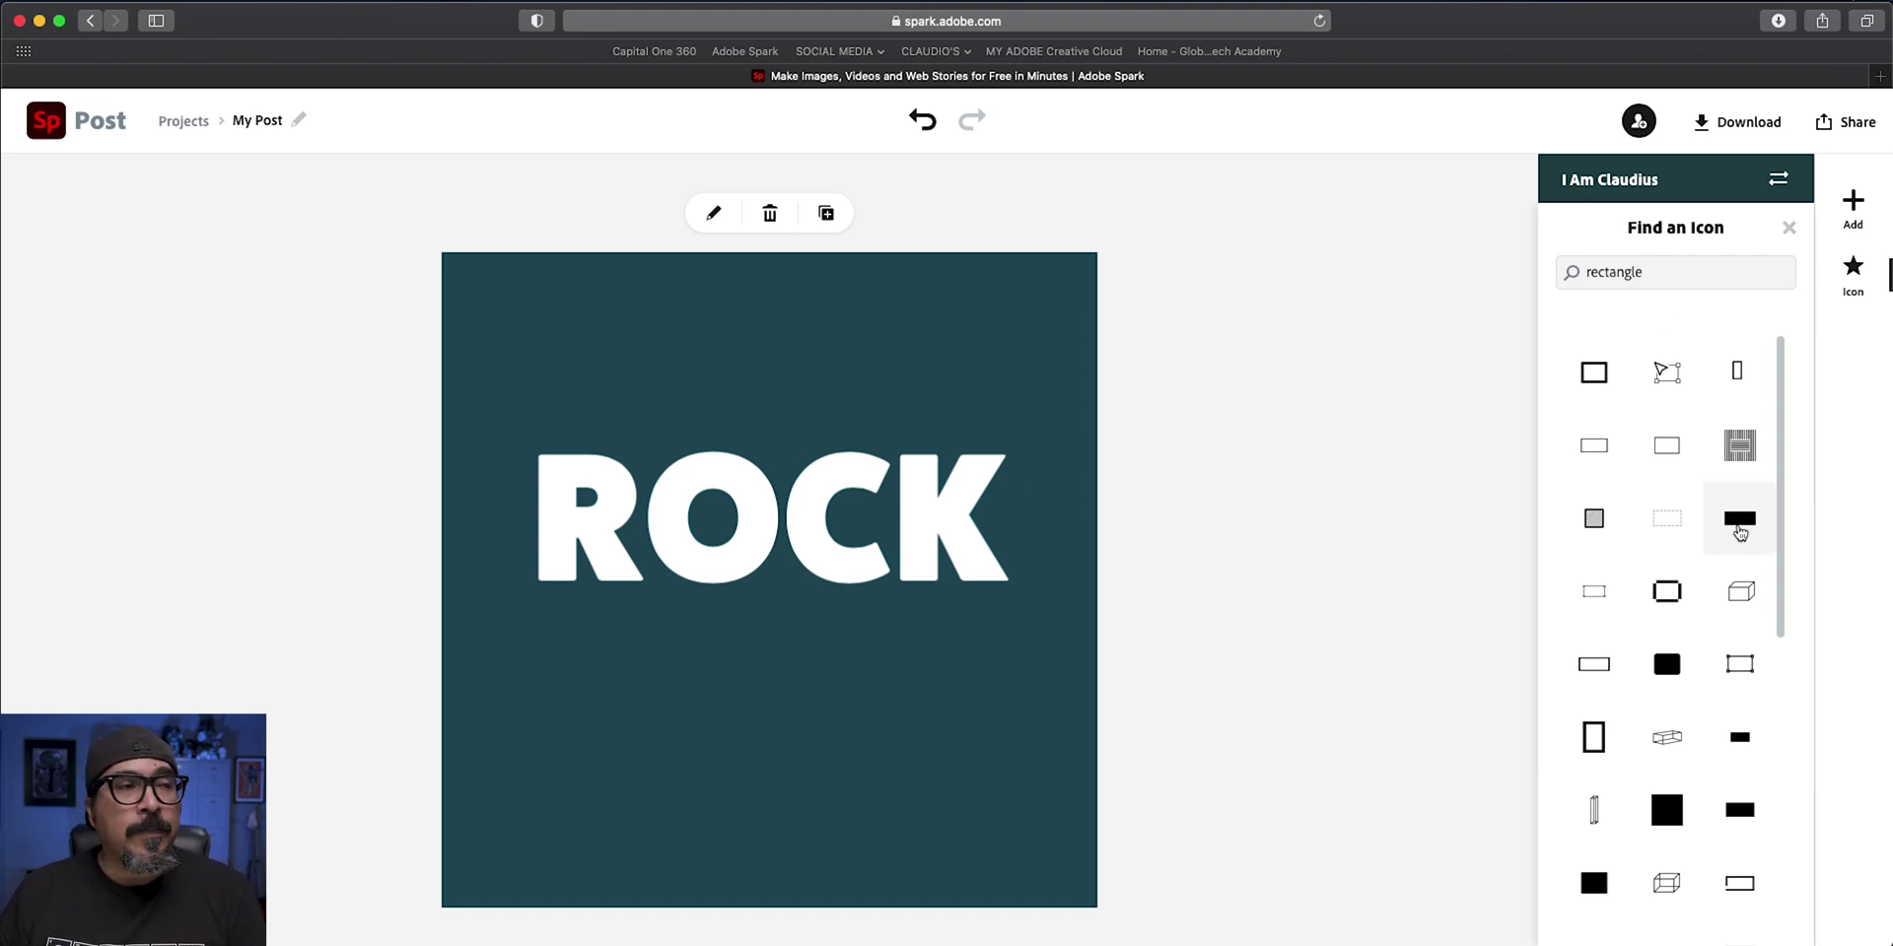
left_click(1740, 530)
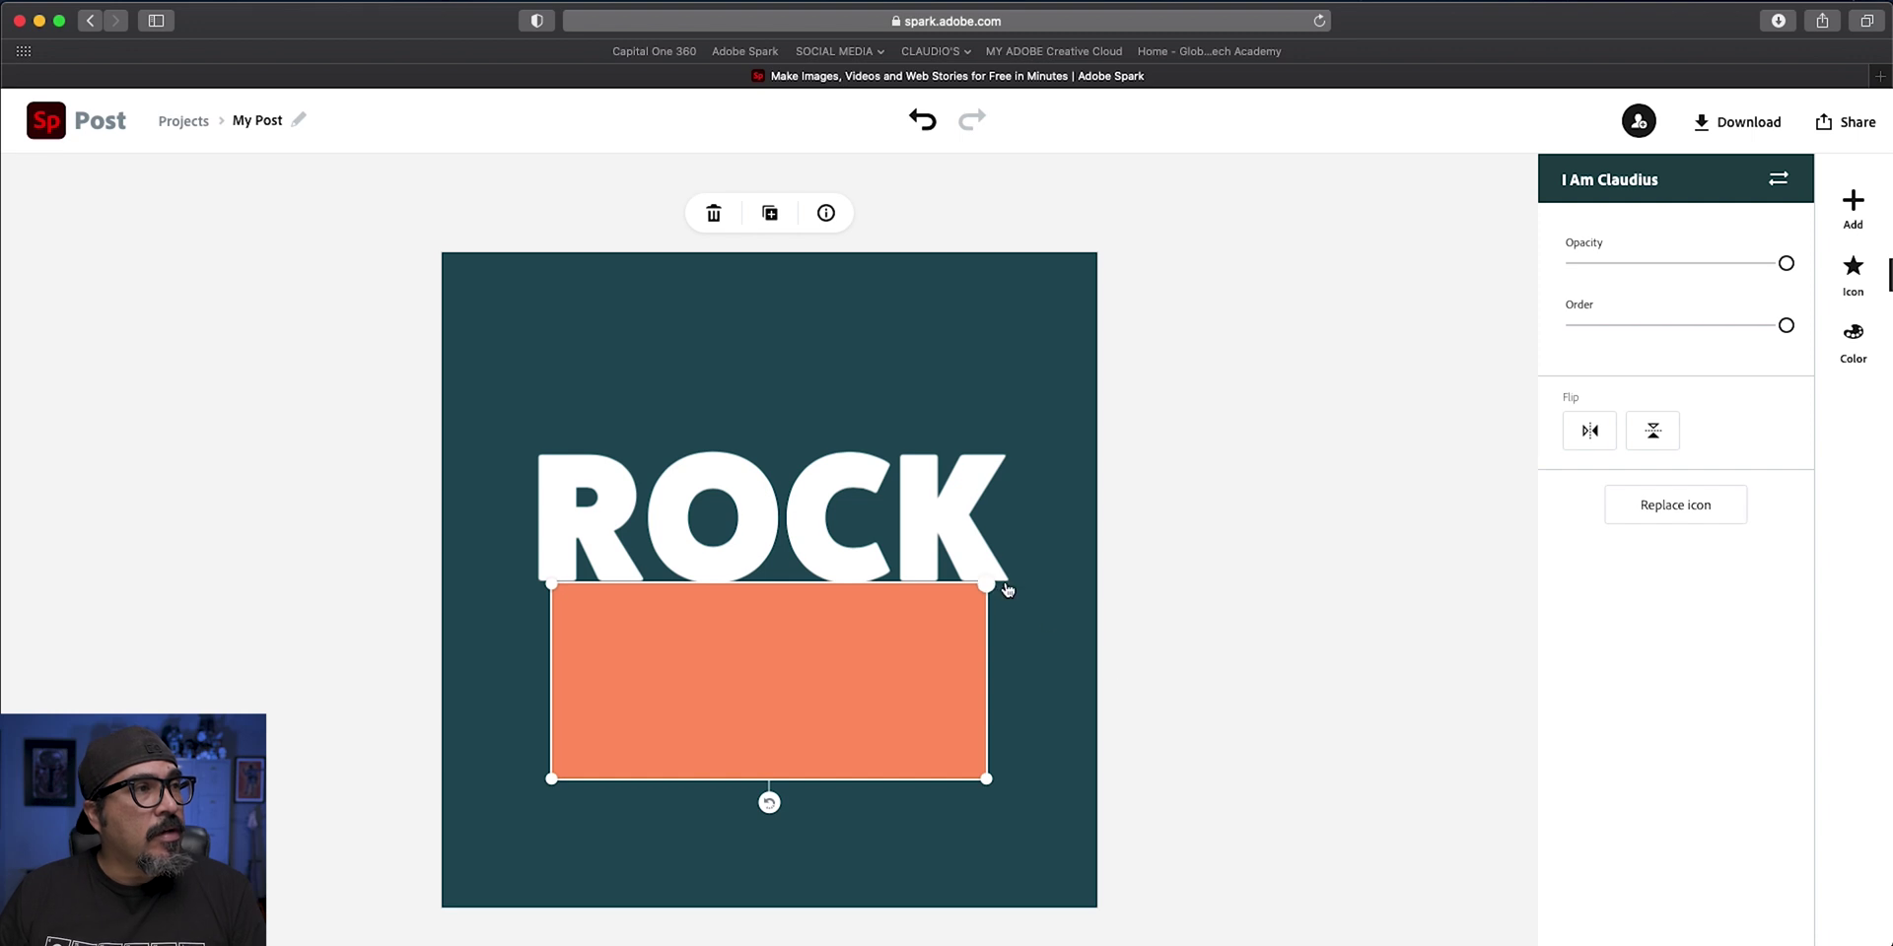
left_click_drag(986, 586, 1032, 668)
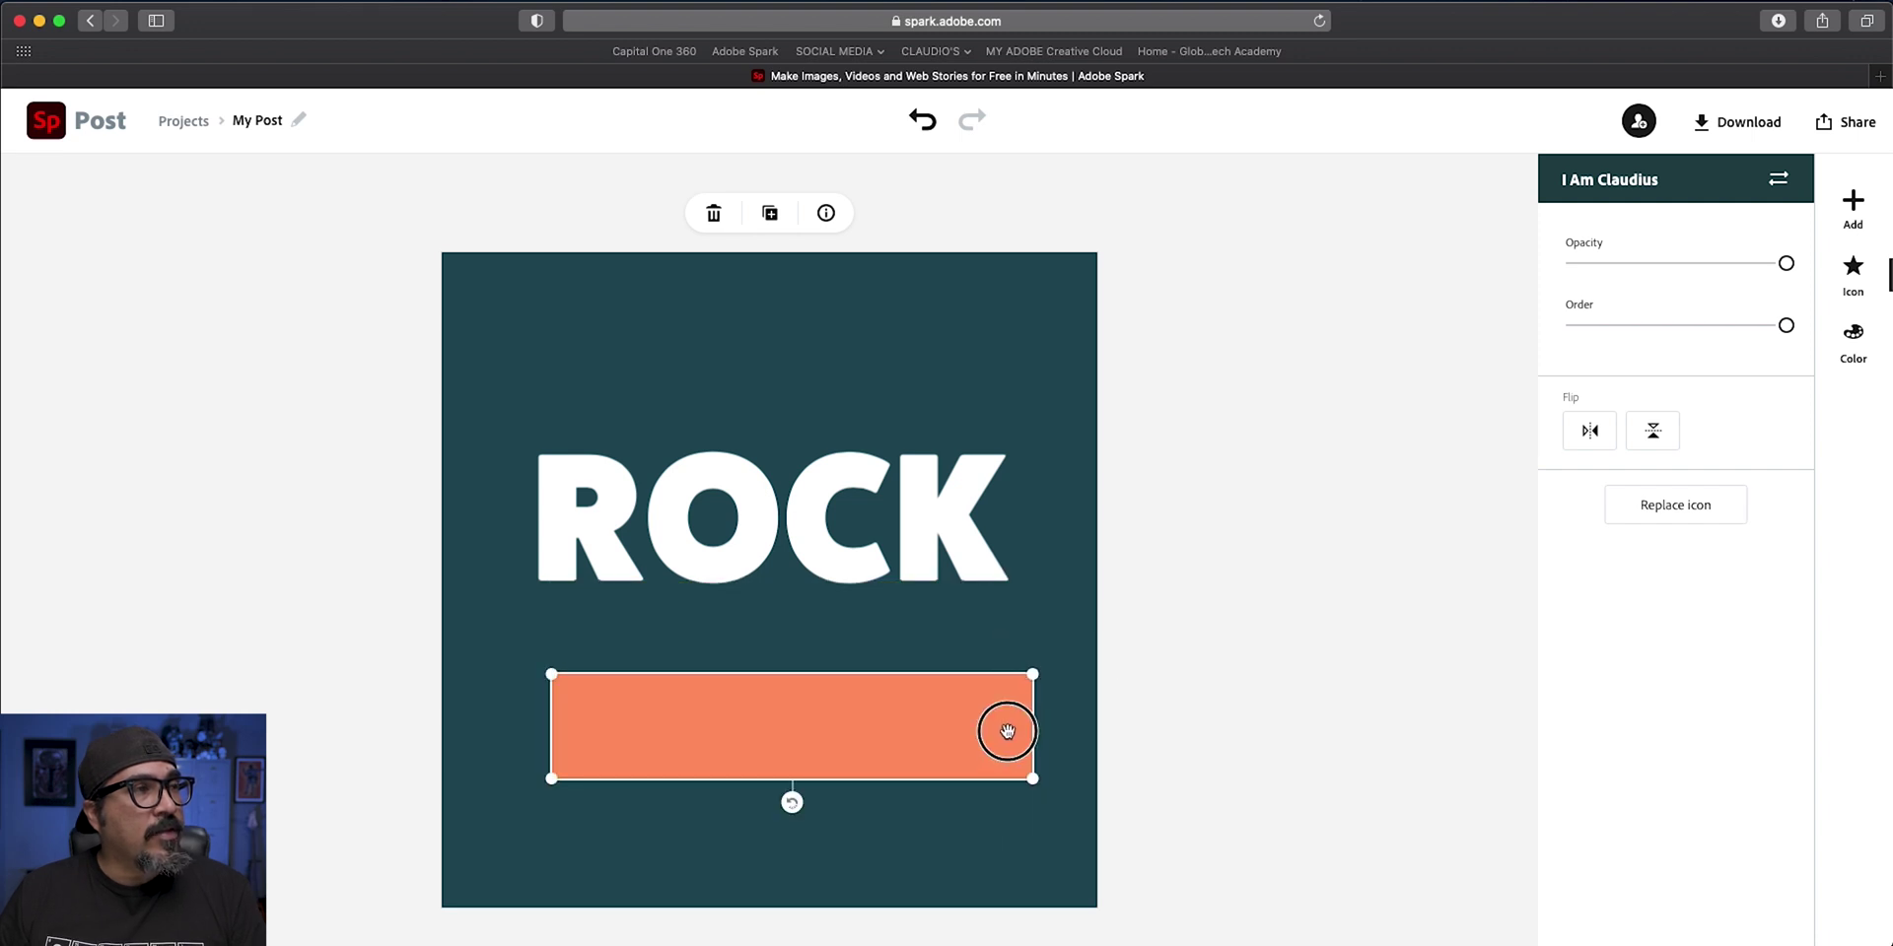
left_click_drag(1005, 735, 1018, 662)
mouse_move(1044, 598)
left_mouse_down()
mouse_move(1043, 651)
mouse_move(1046, 631)
left_mouse_up()
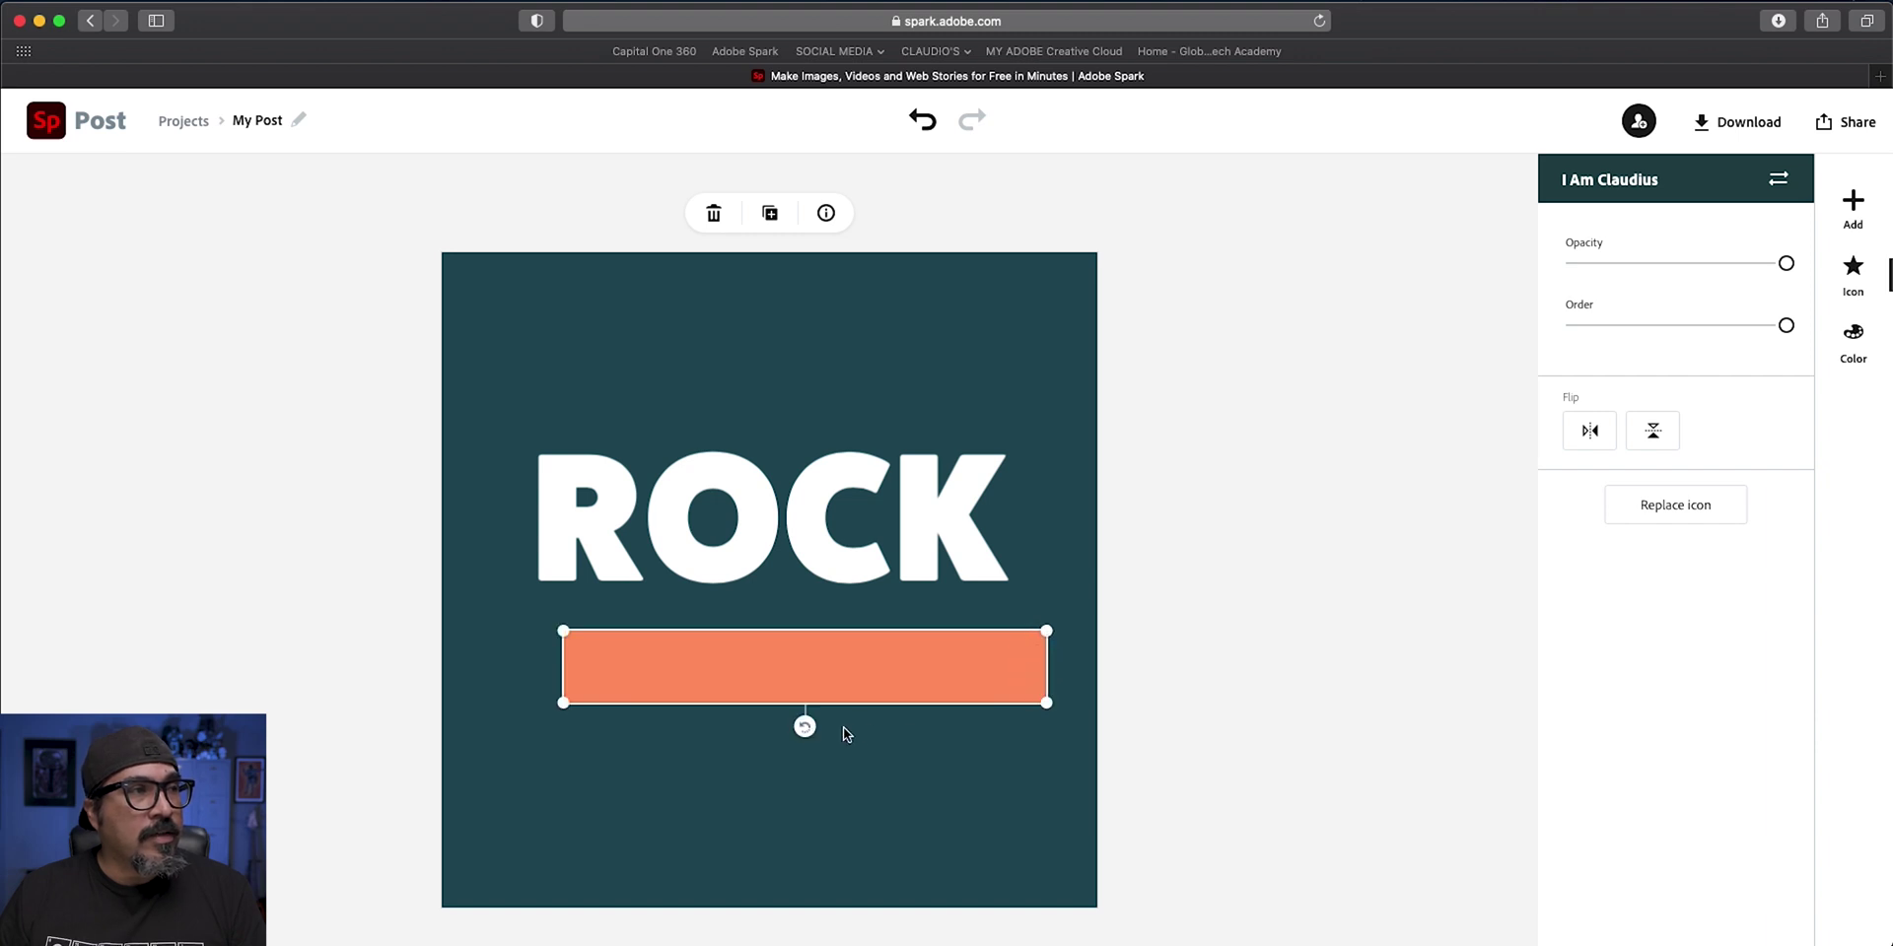
left_click_drag(805, 727, 881, 730)
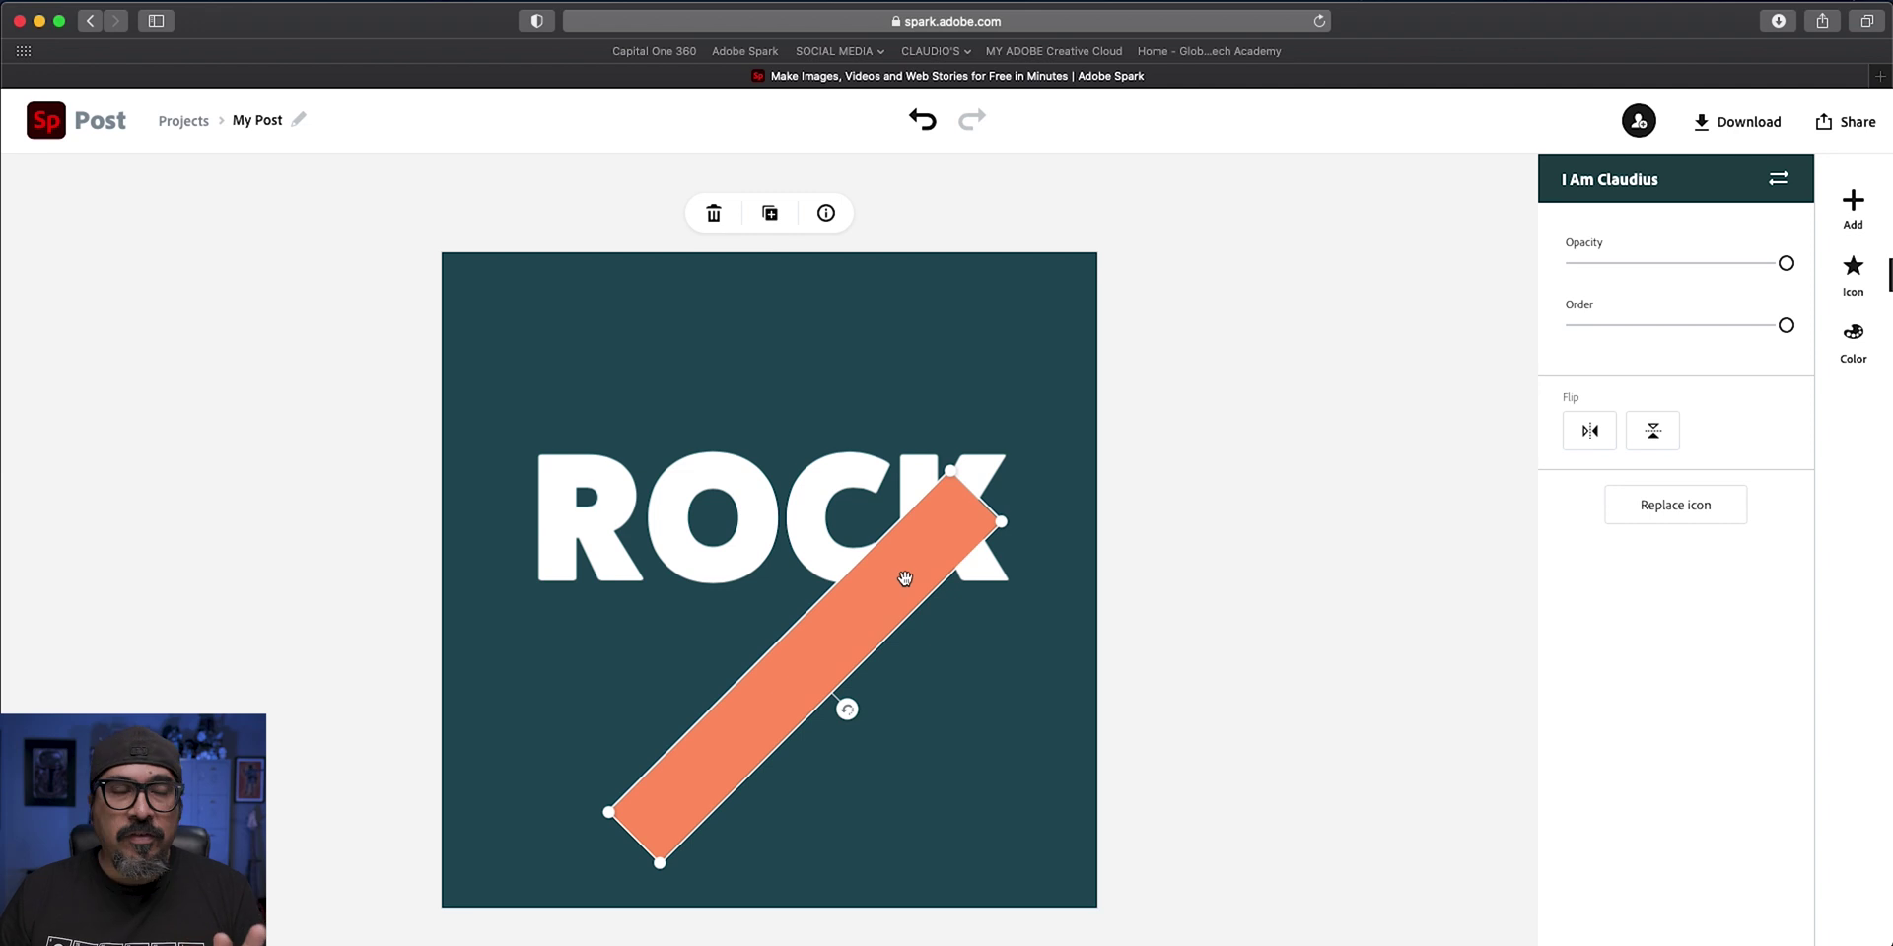
Lengthen the diagonal bar to the canvas edge and align its top end with the K
left_click_drag(904, 580, 910, 635)
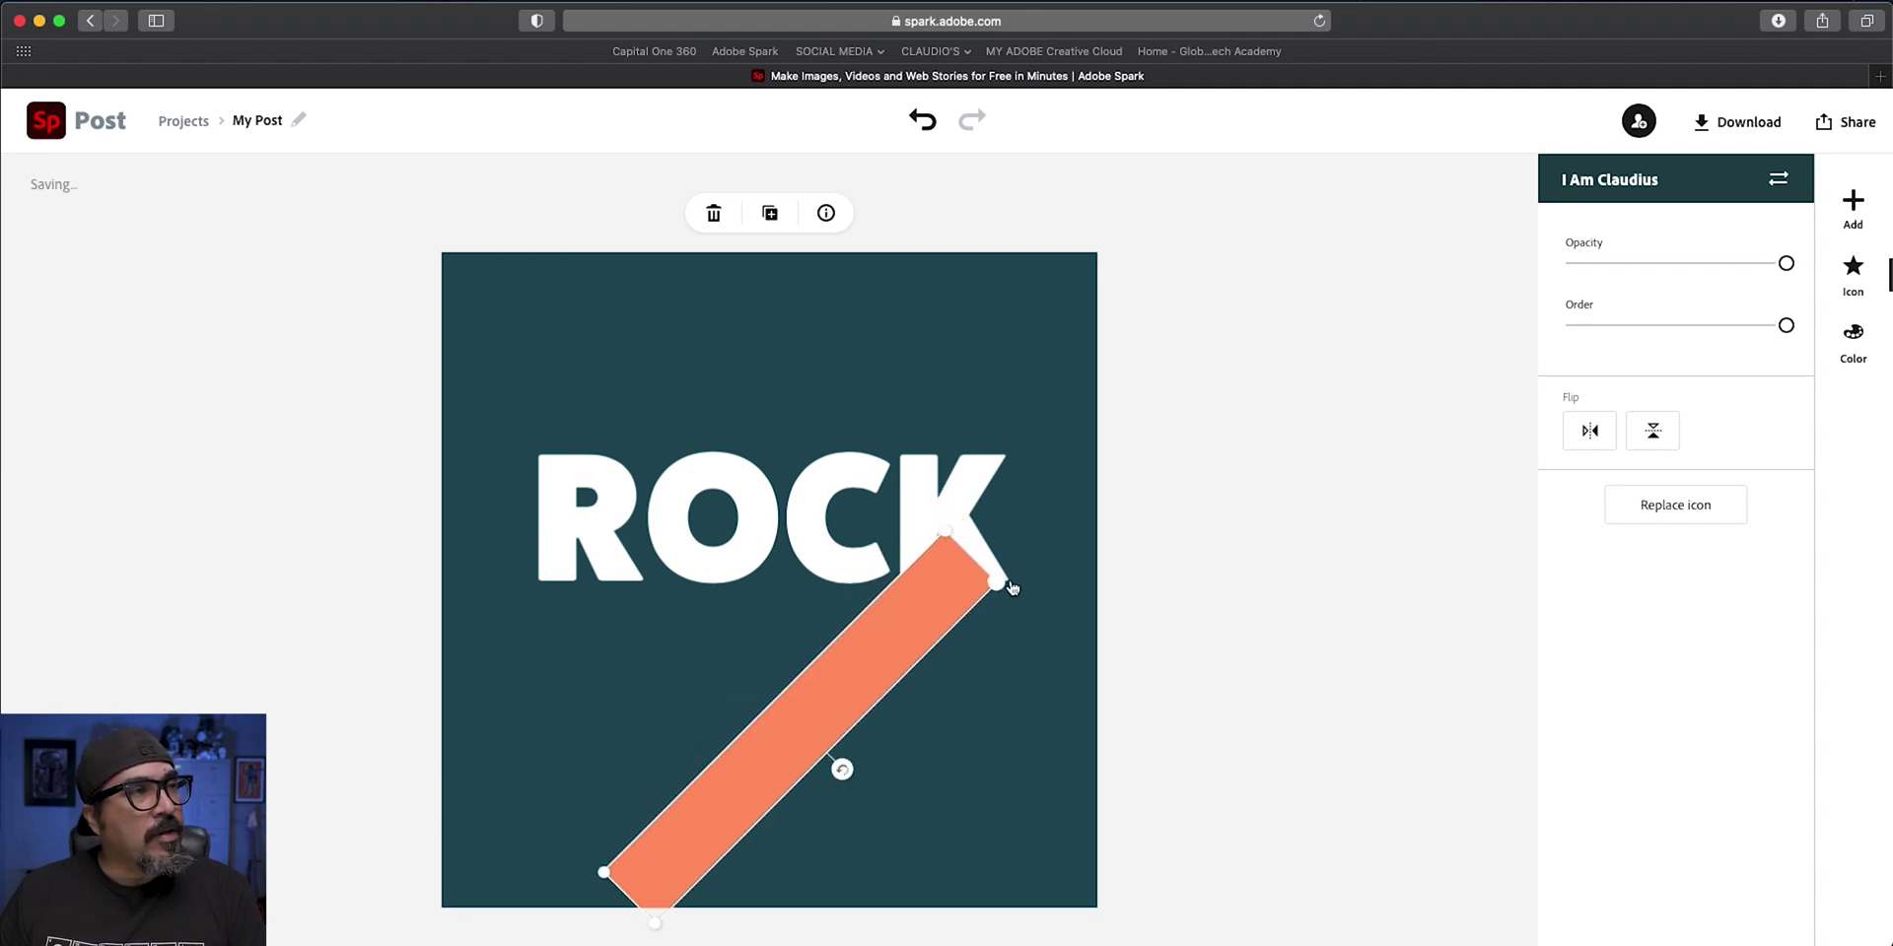
left_click_drag(1005, 567, 927, 585)
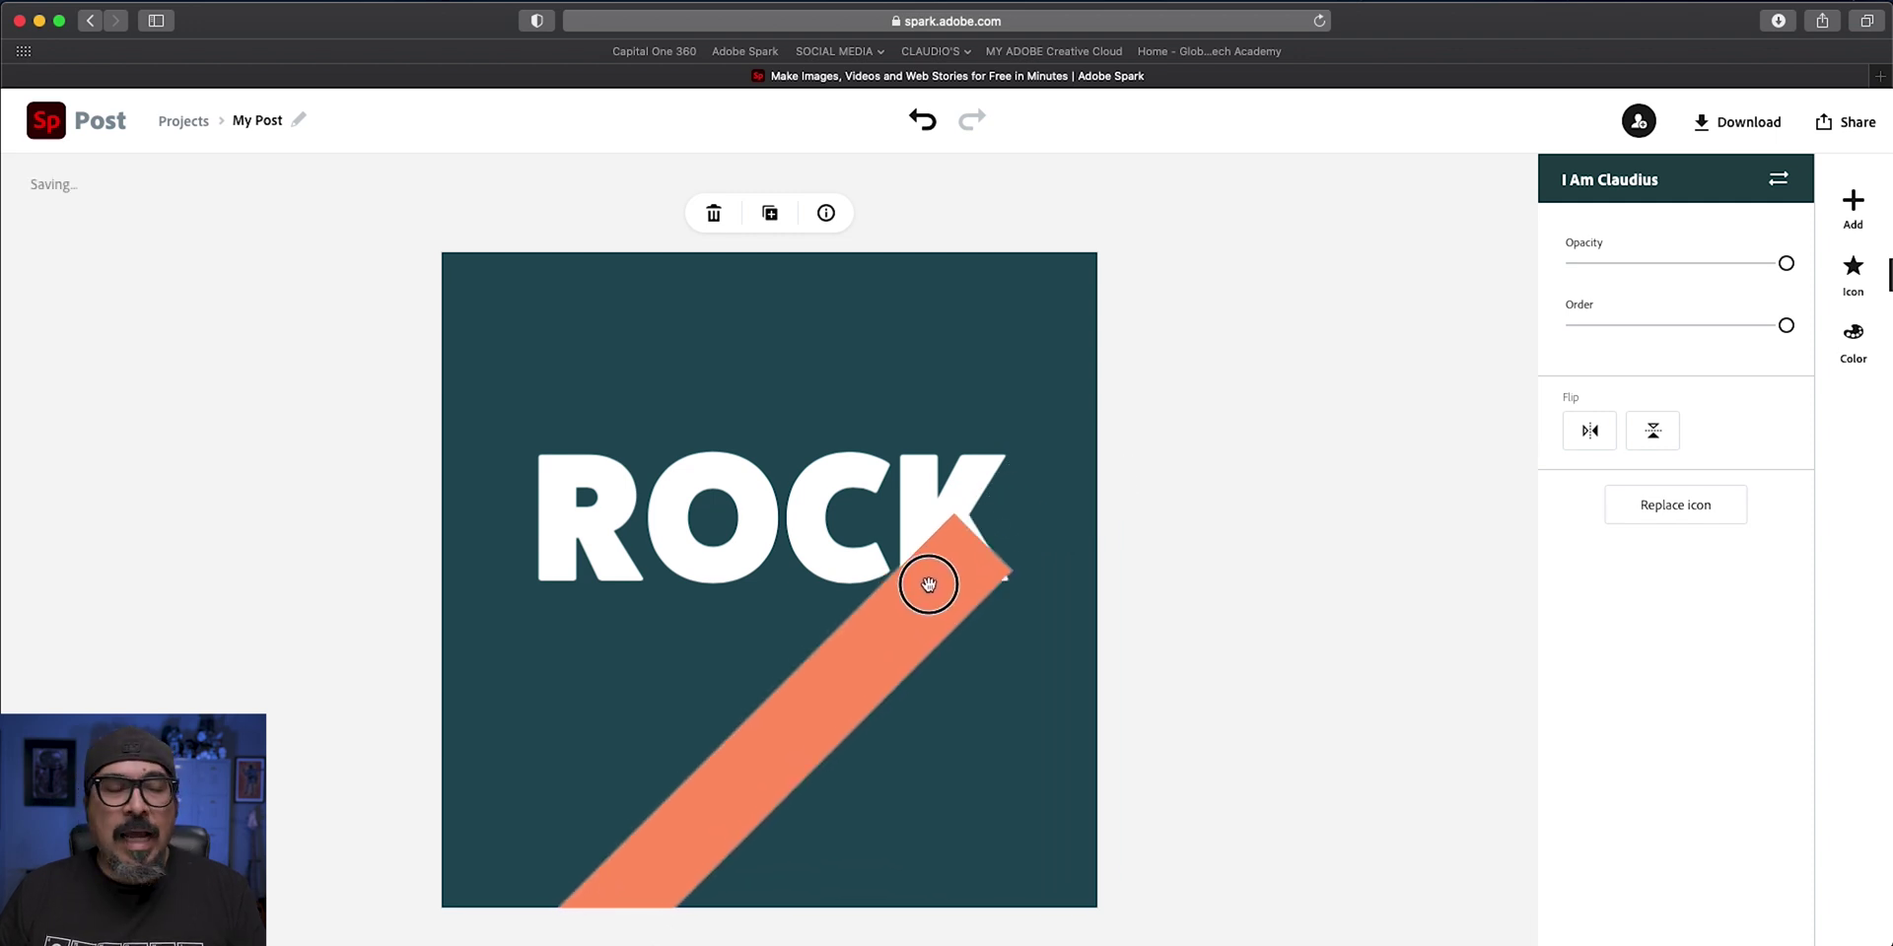
left_click_drag(928, 585, 929, 587)
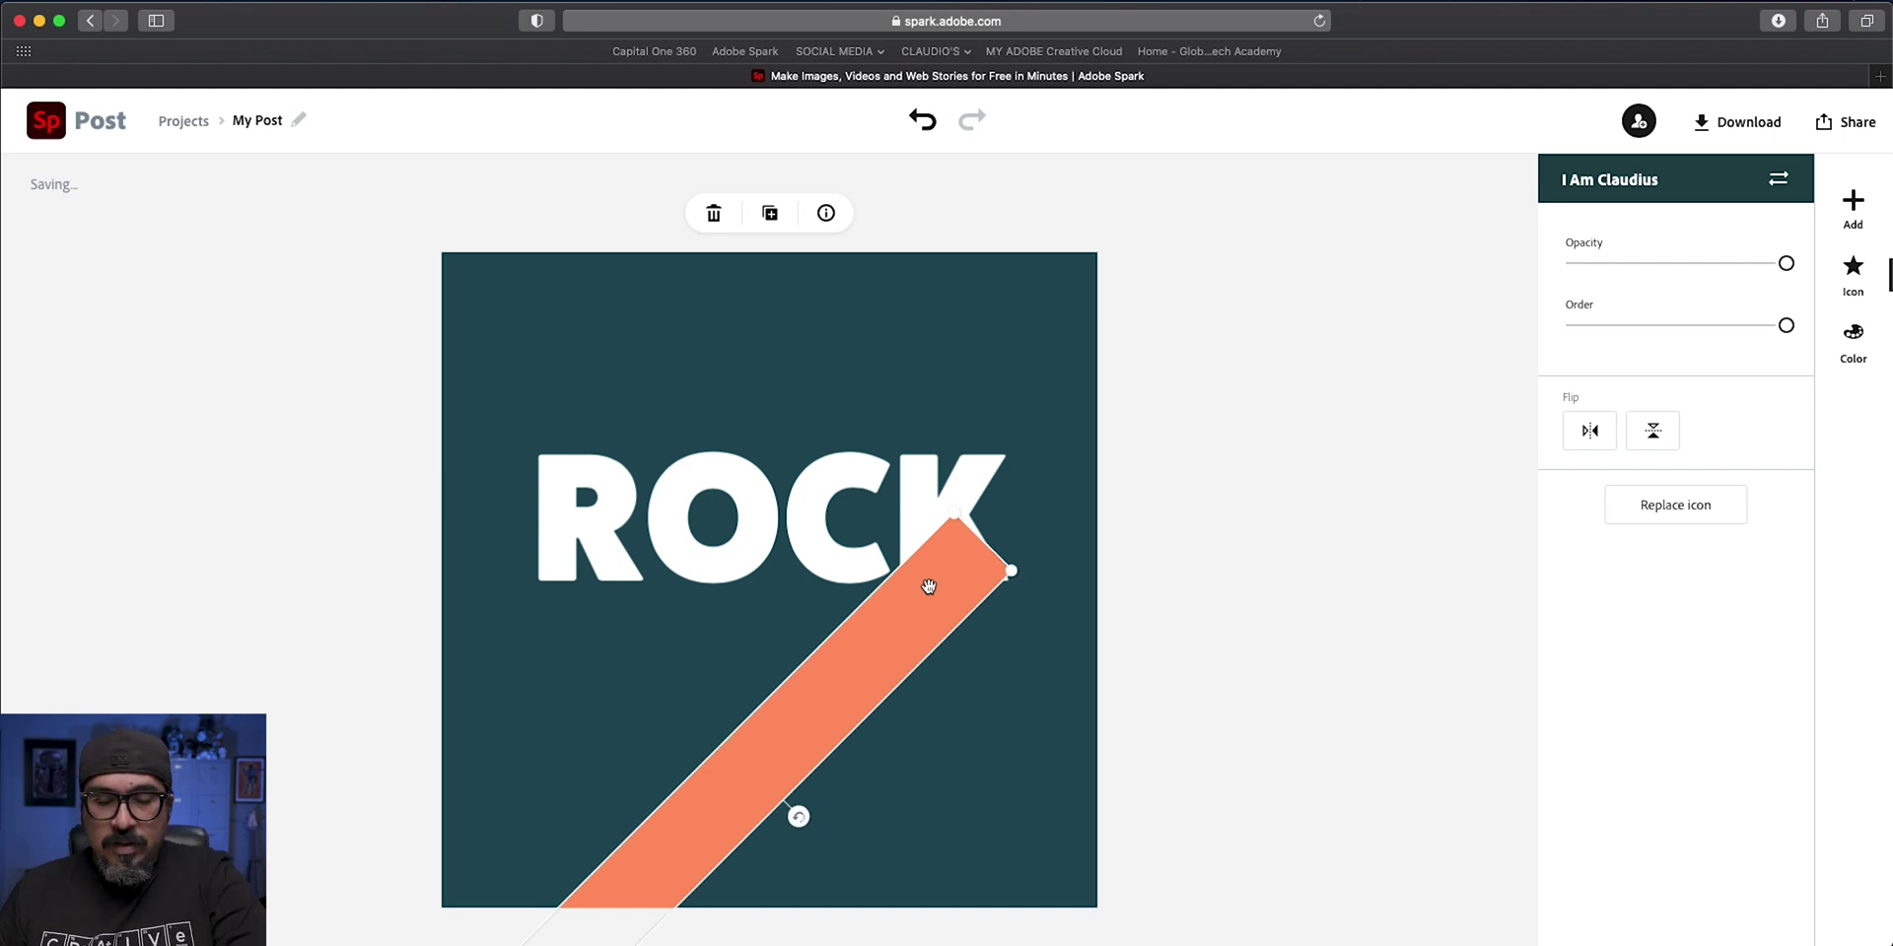
key("Down")
key("Down")
key("Down")
key("Down")
key("Down")
key("Down")
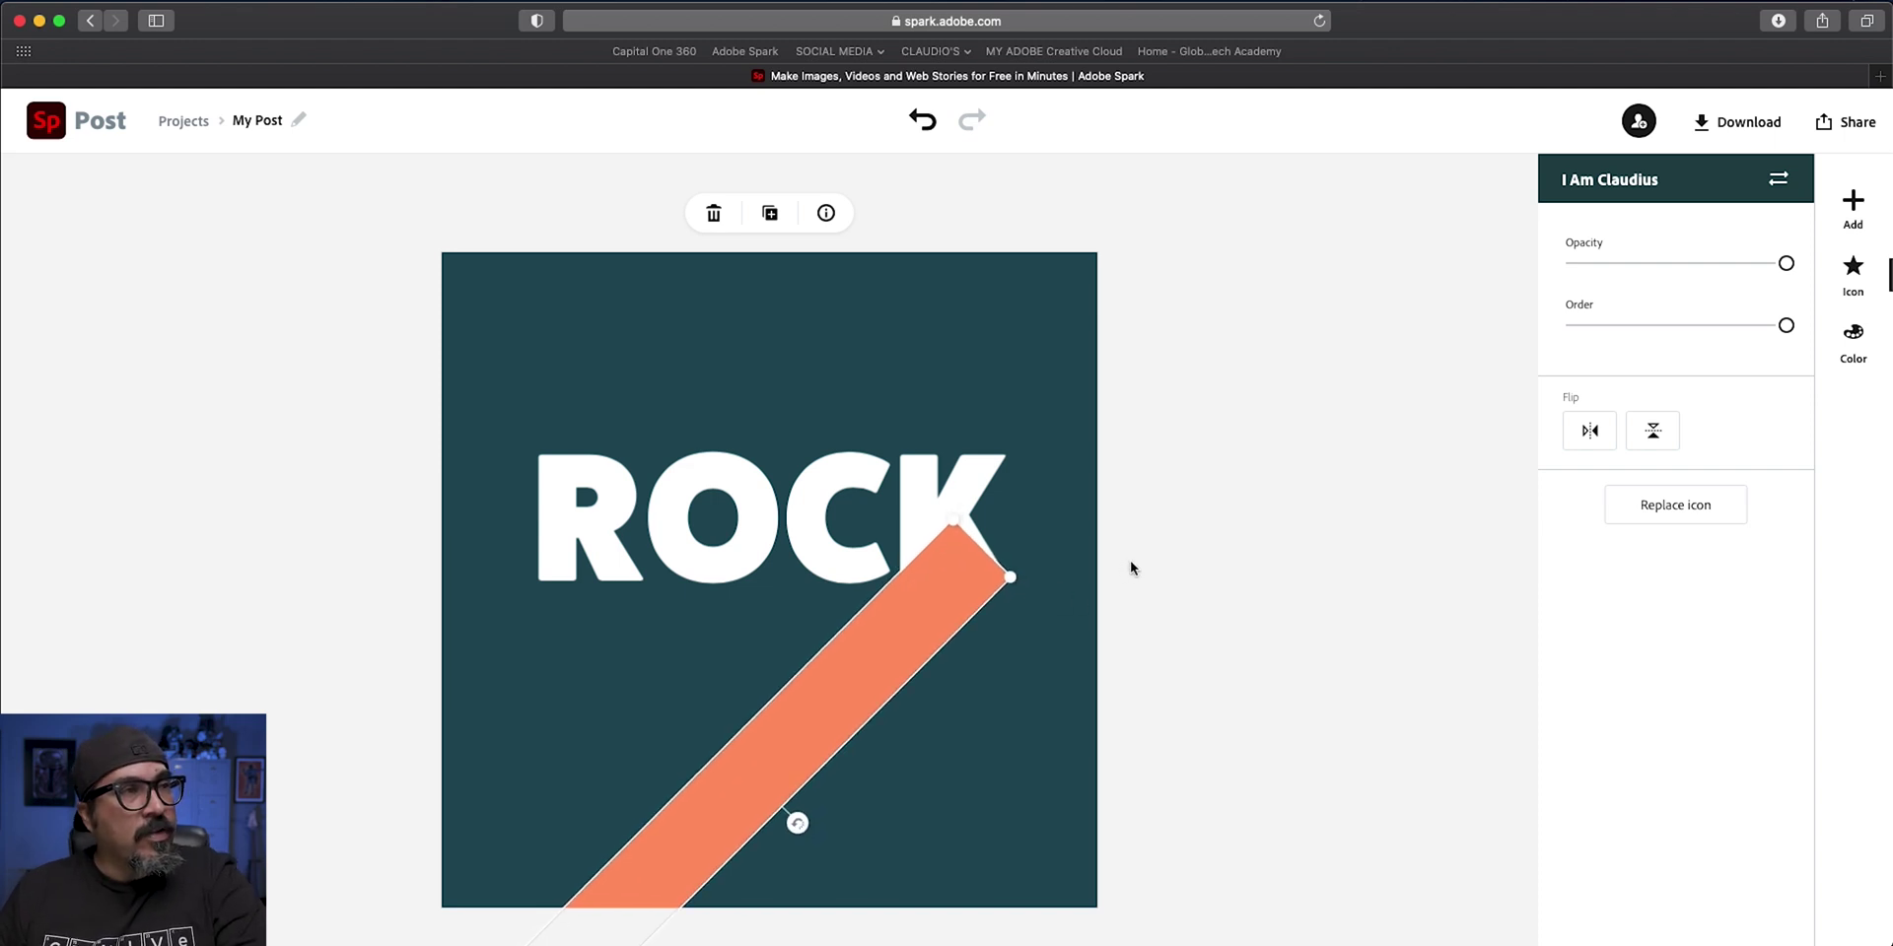
left_click(1047, 618)
left_click(976, 607)
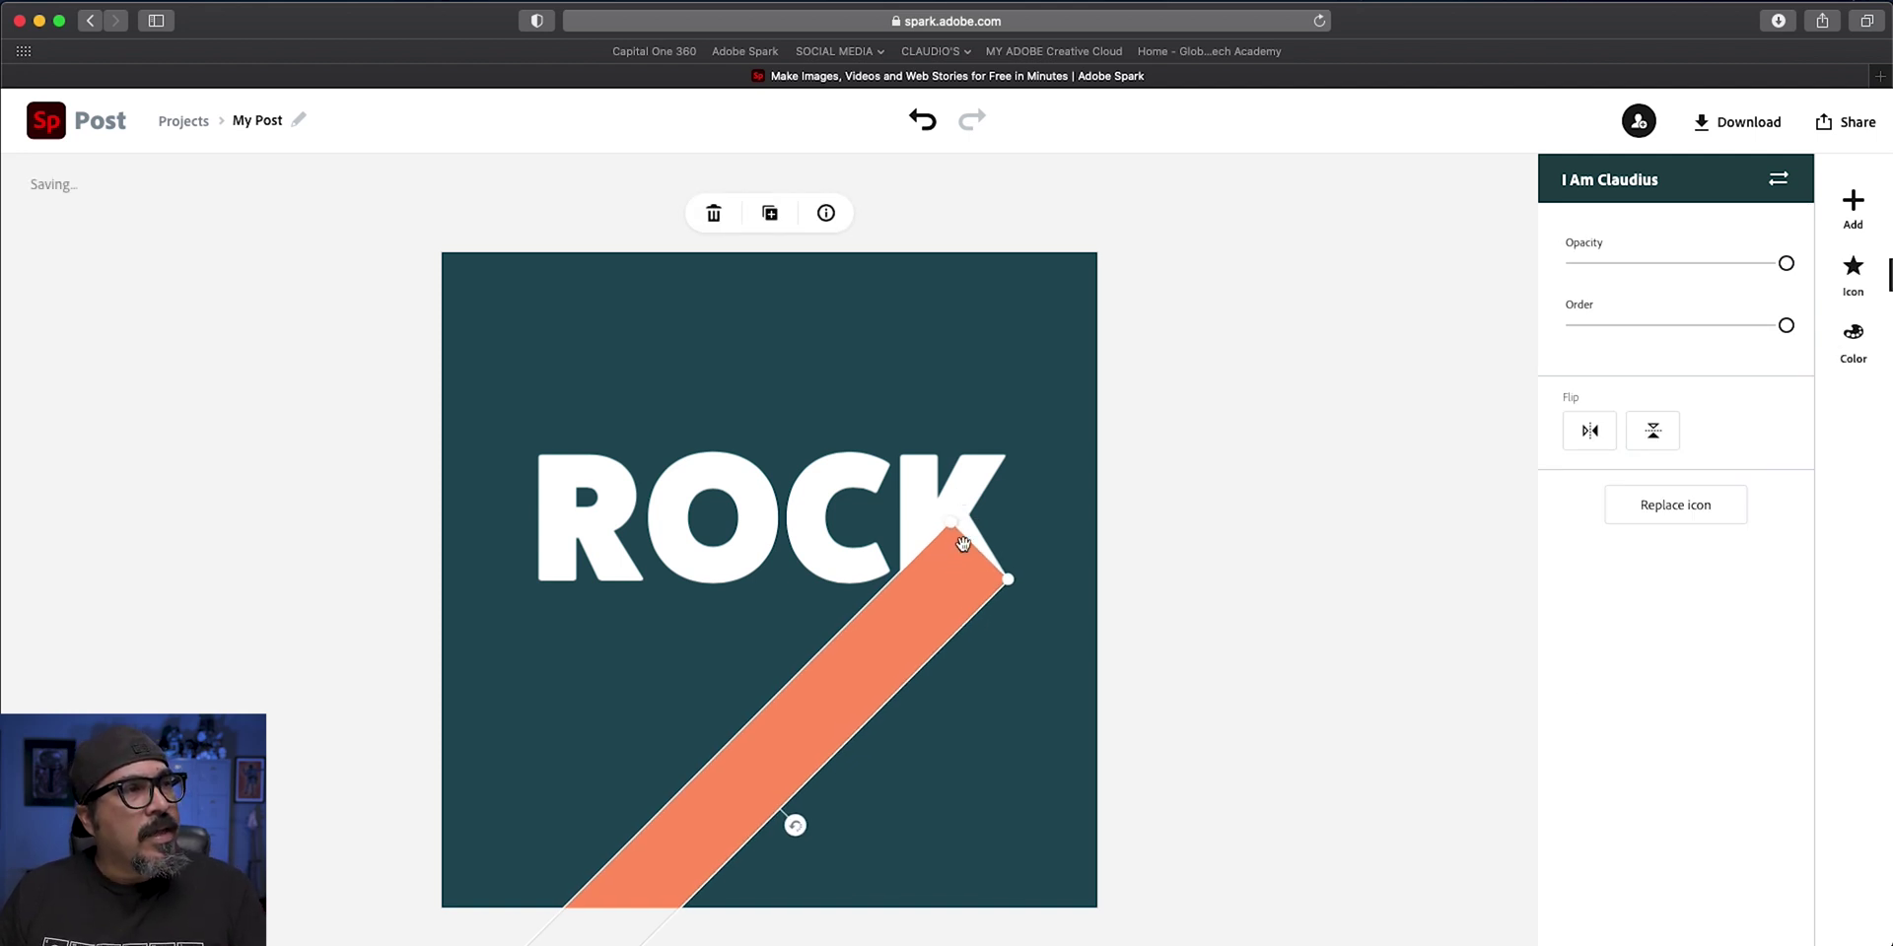
mouse_move(955, 534)
left_mouse_down()
mouse_move(967, 520)
mouse_move(955, 530)
left_mouse_up()
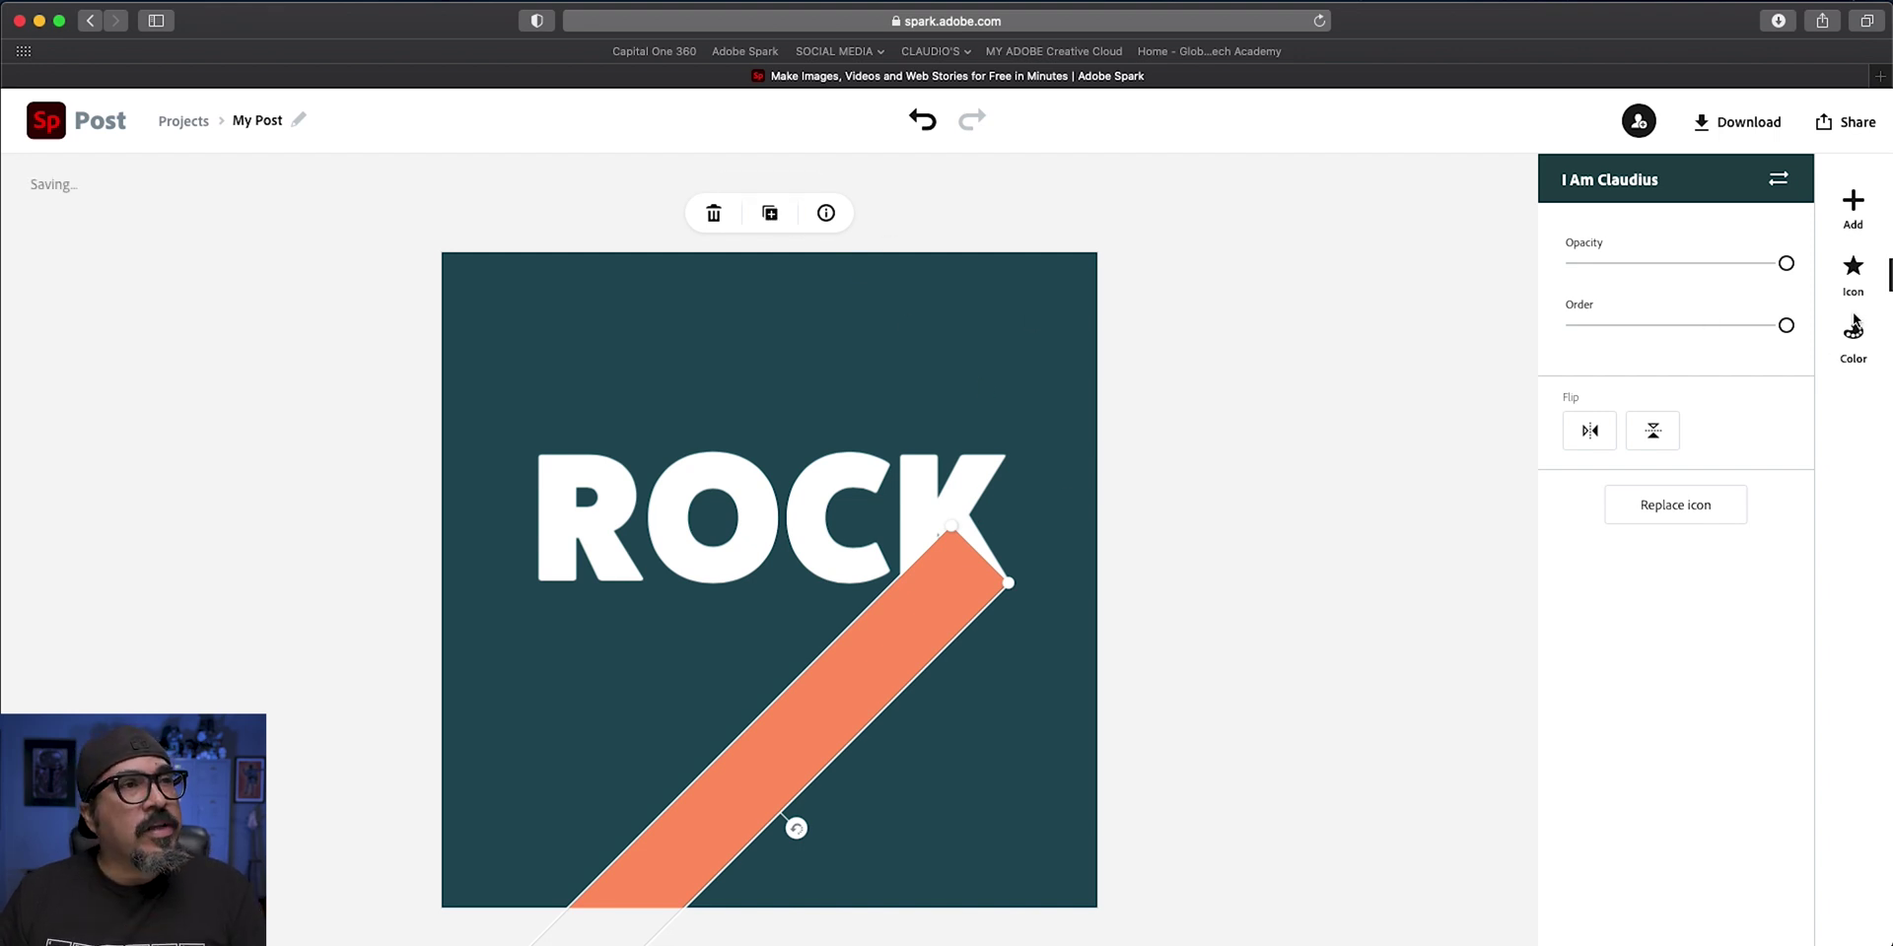
left_click(1853, 343)
Recolour the stripe bright blue and overlap a duplicate copy on it
scroll(1664, 734, "down", 10)
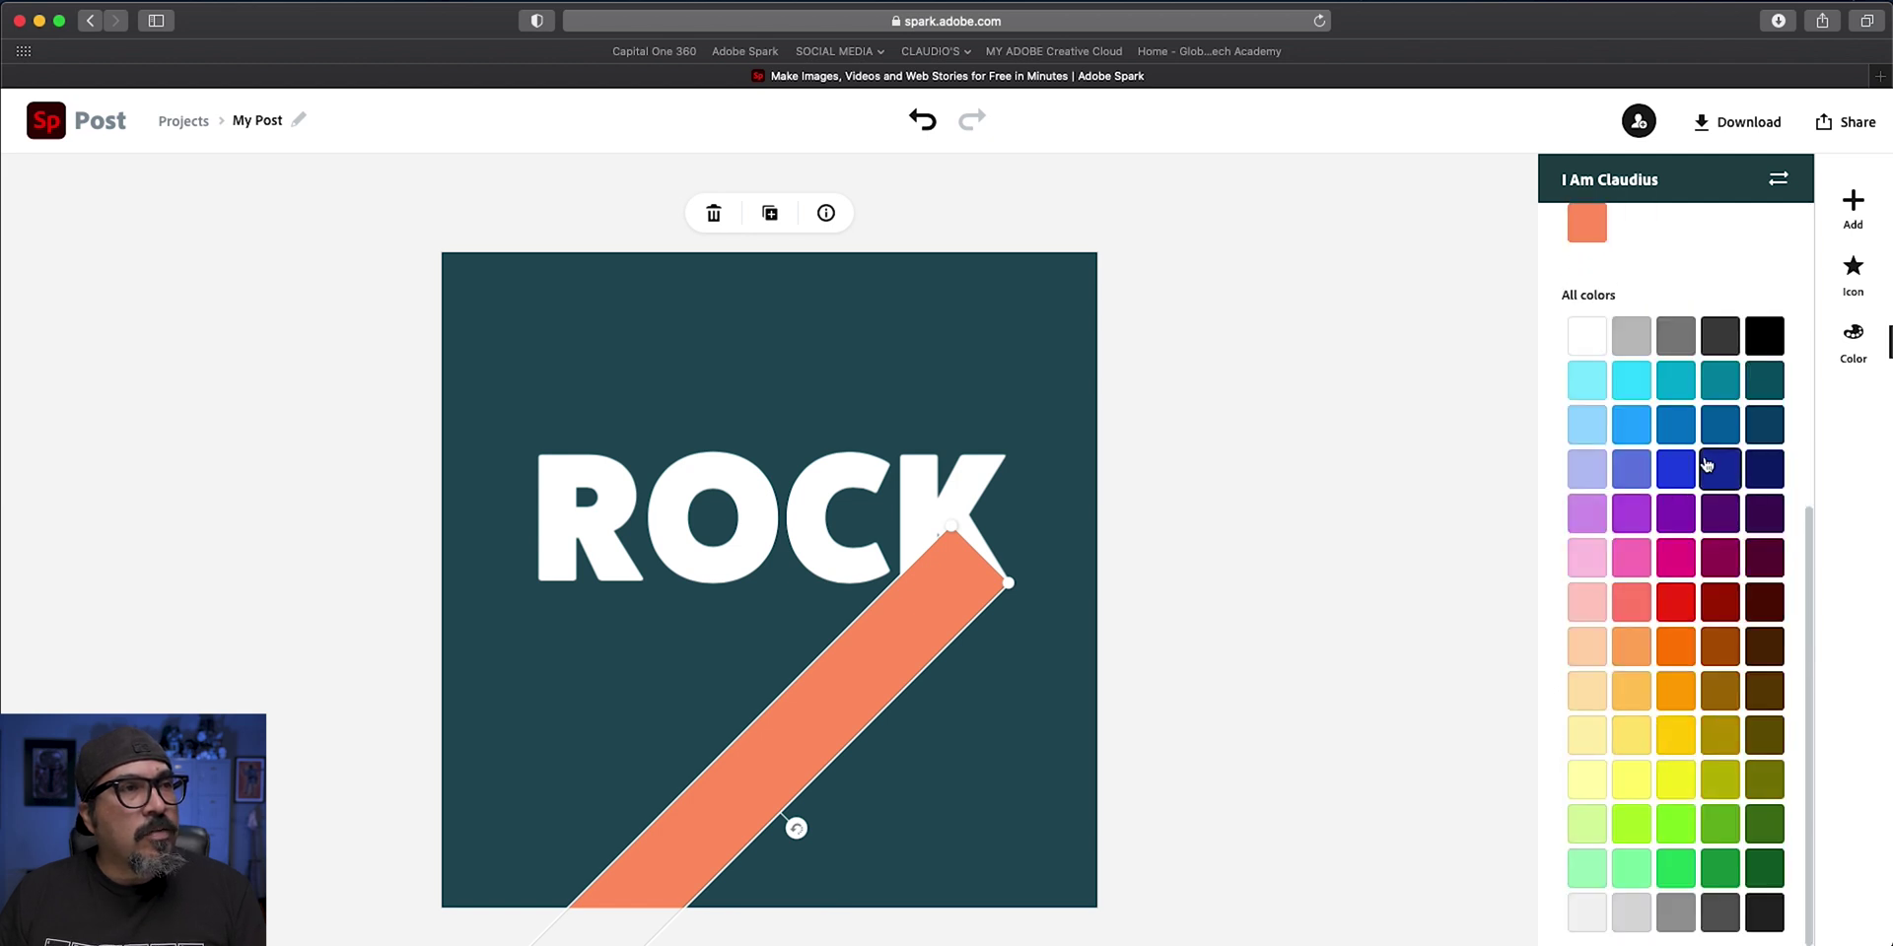
left_click(1719, 470)
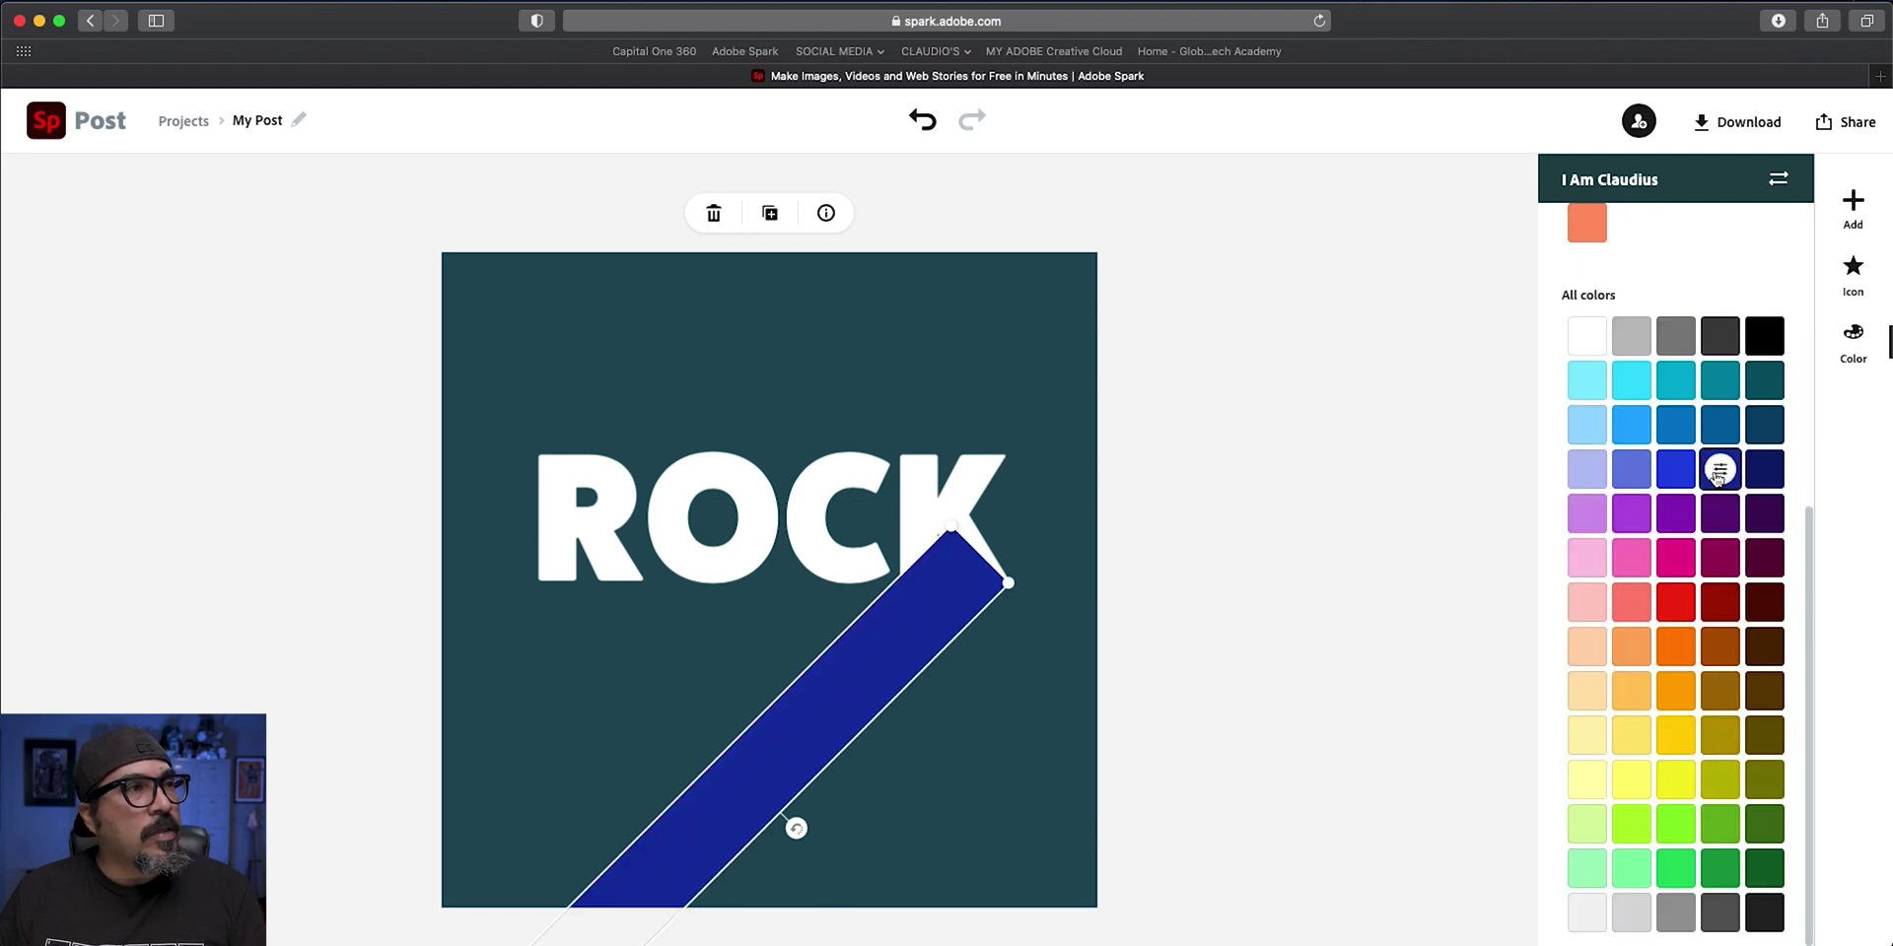
left_click(1665, 482)
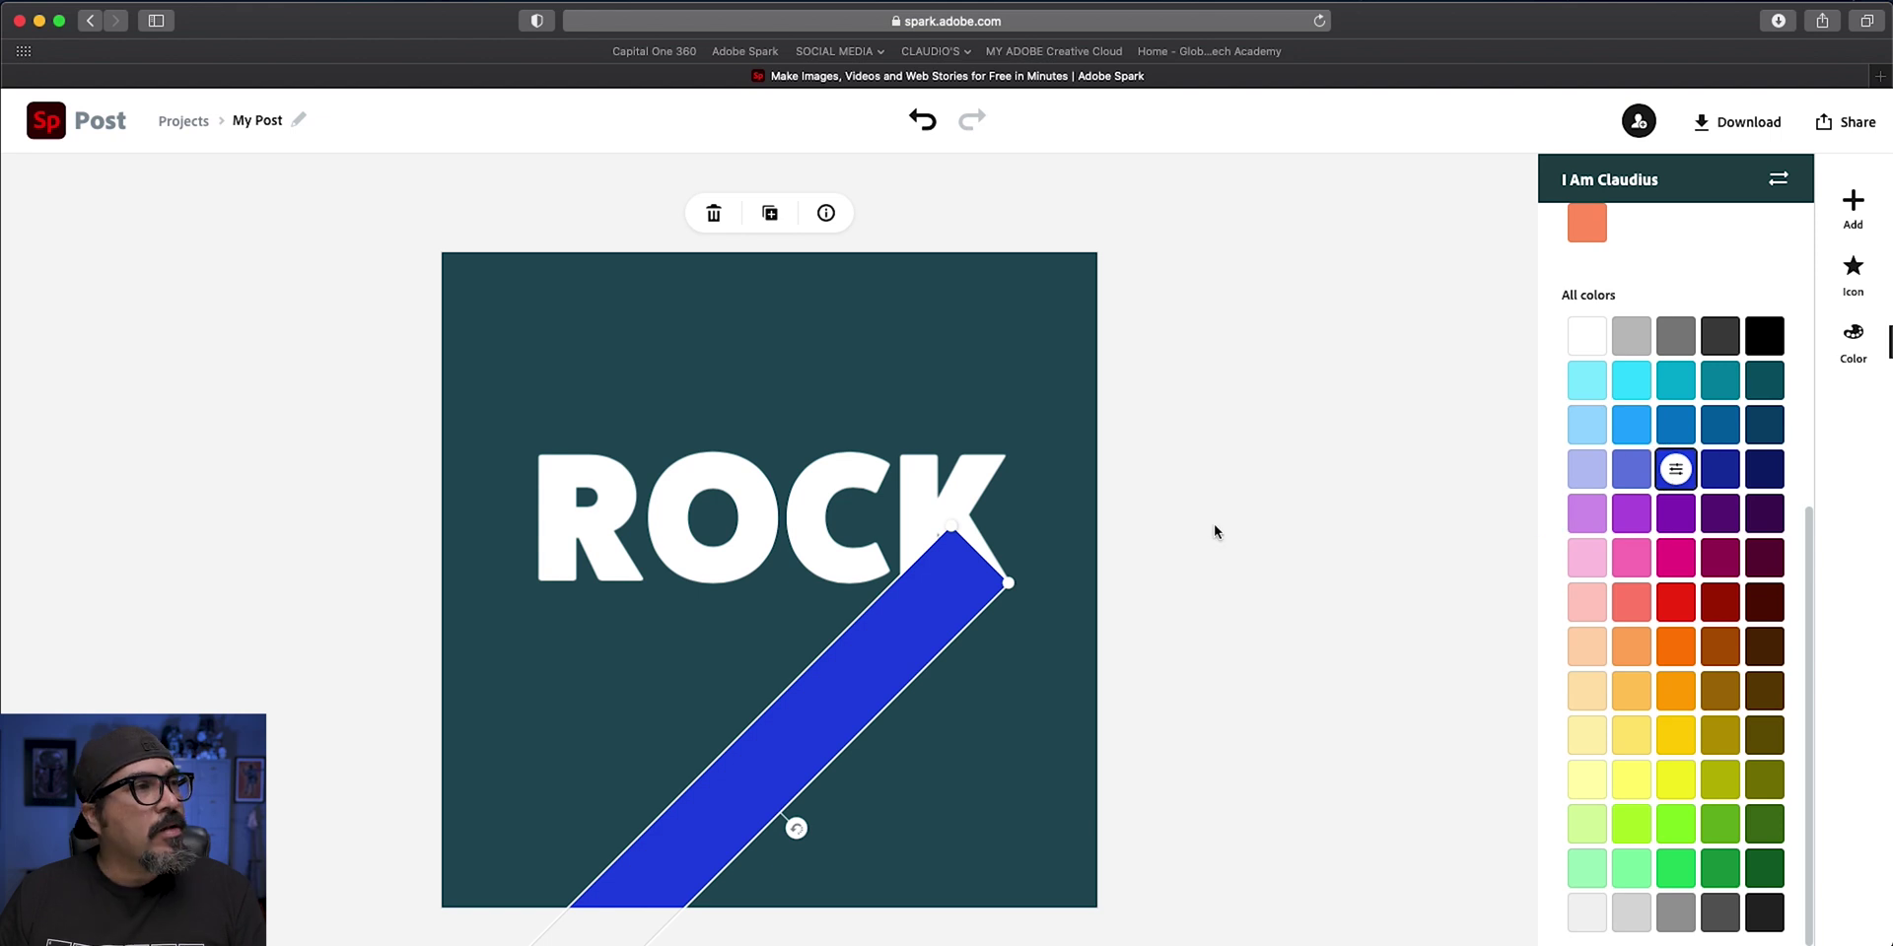
left_click(770, 213)
left_click_drag(925, 604, 876, 532)
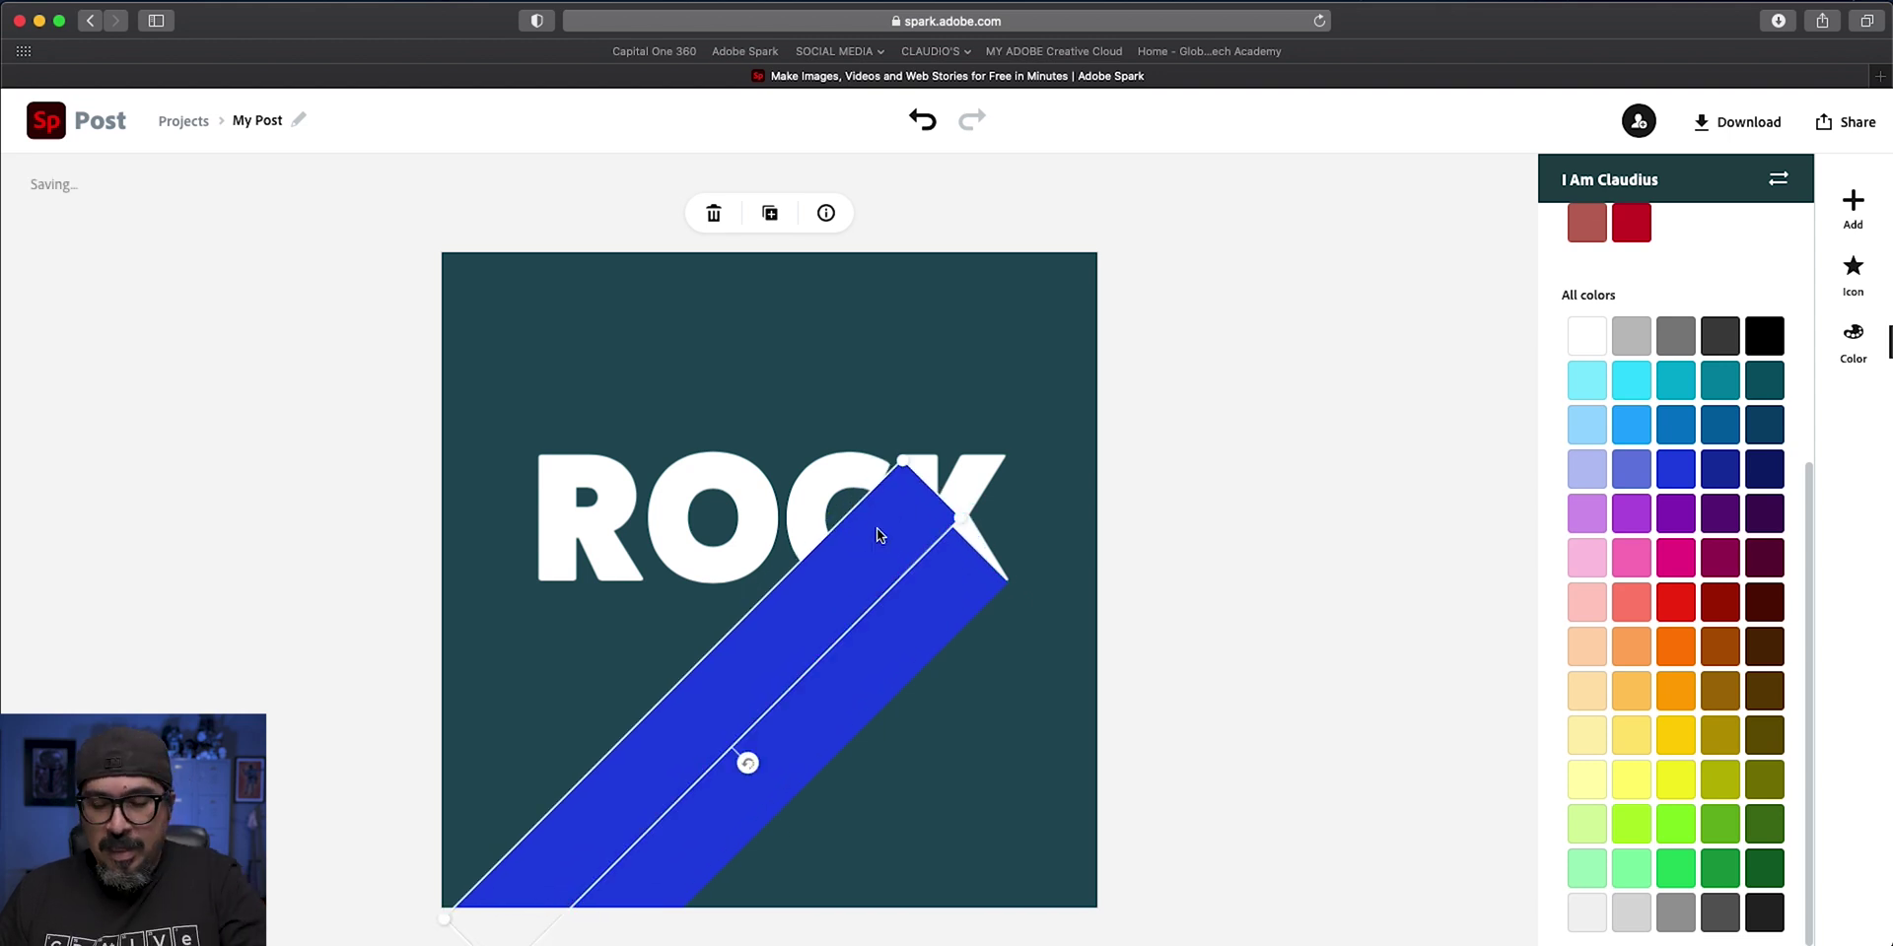
left_click(1140, 530)
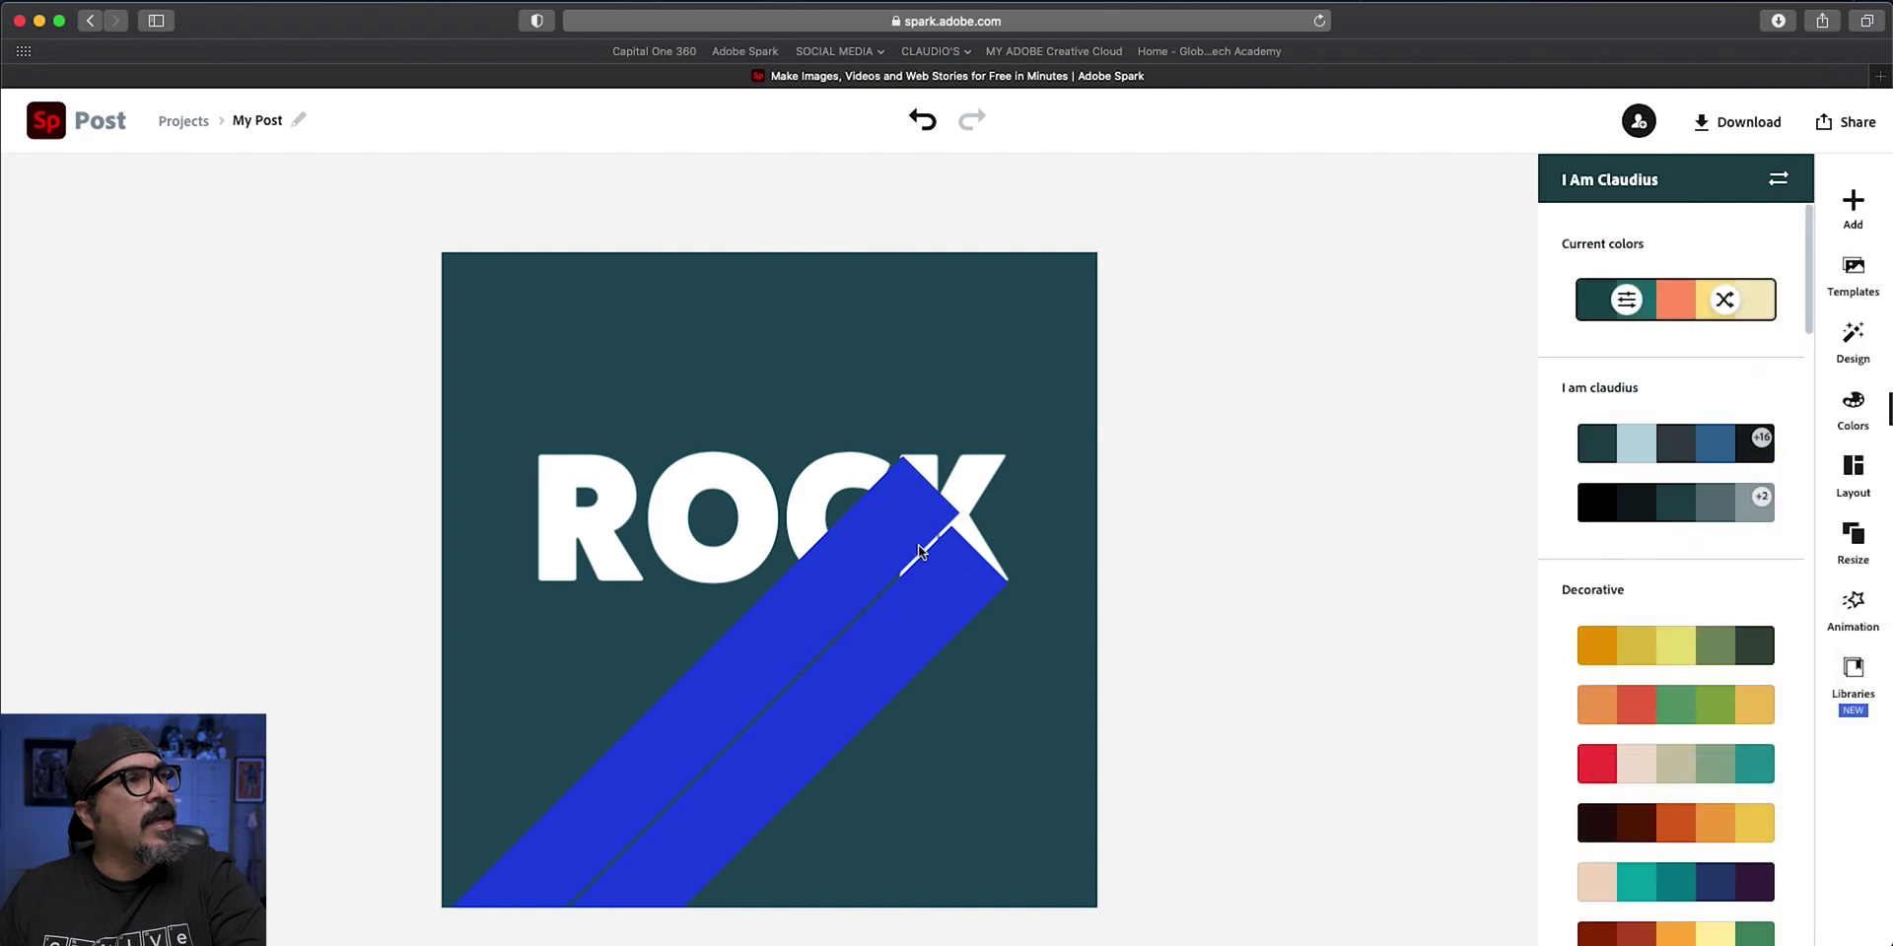
left_click(903, 529)
left_click(1170, 490)
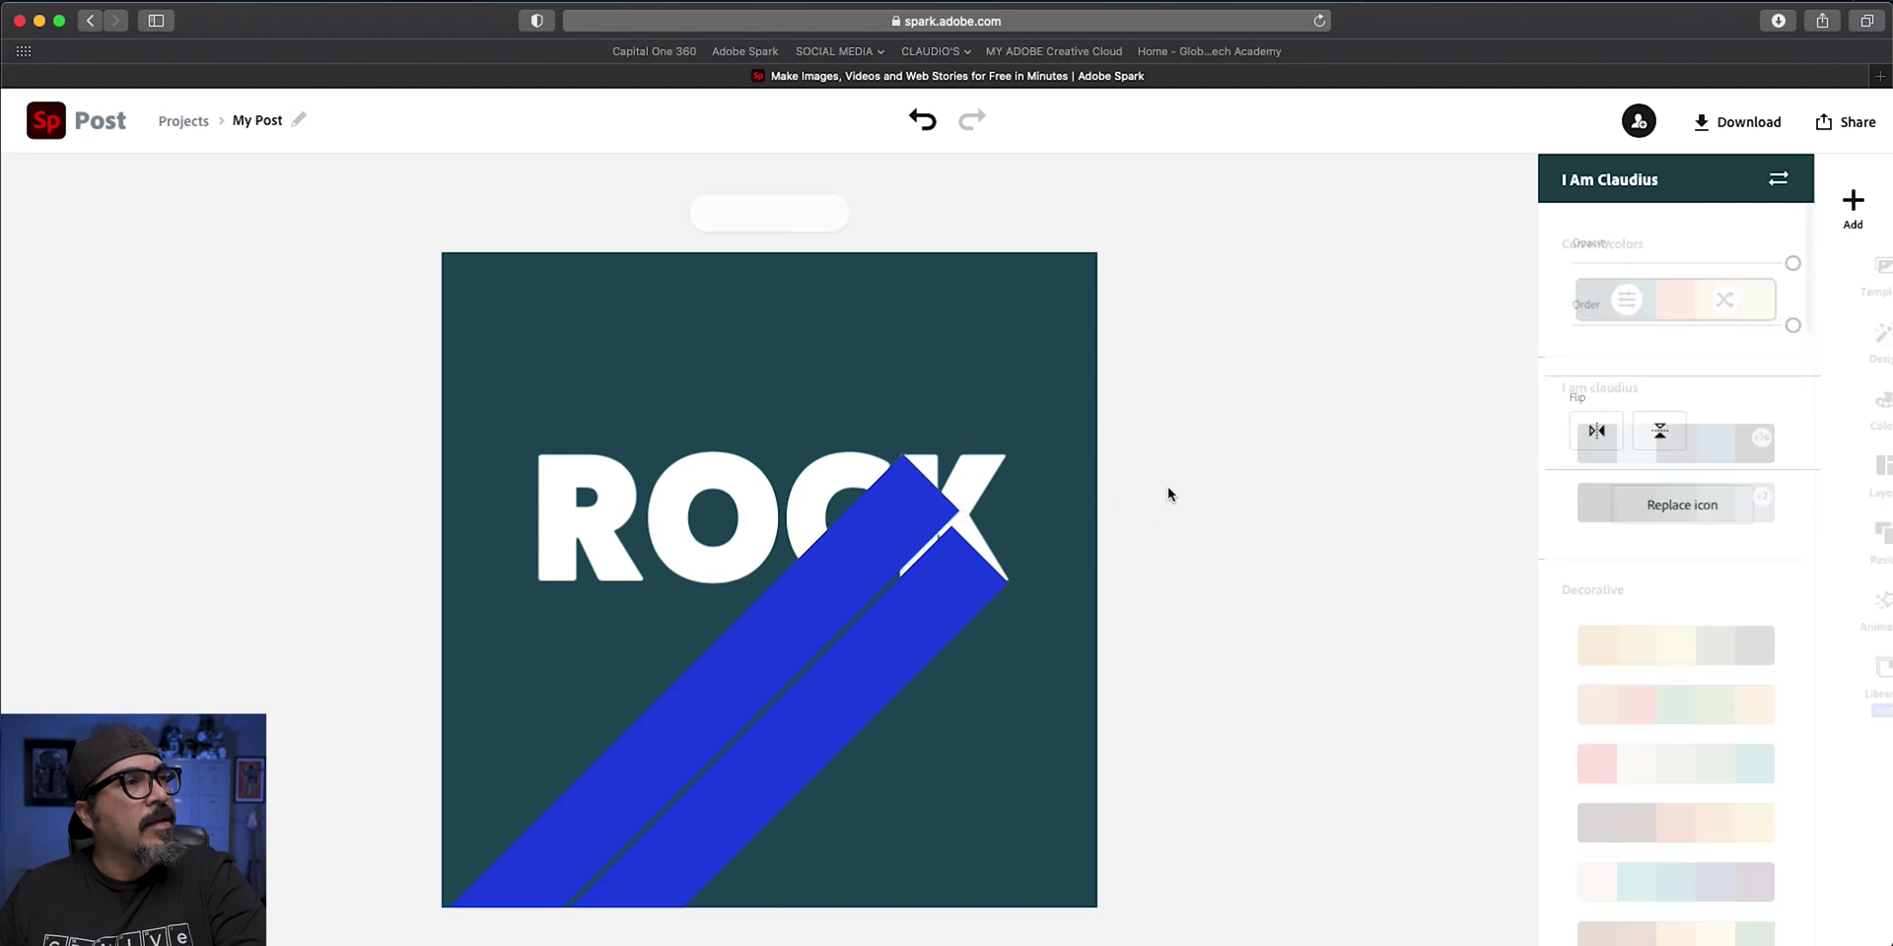
left_click(917, 527)
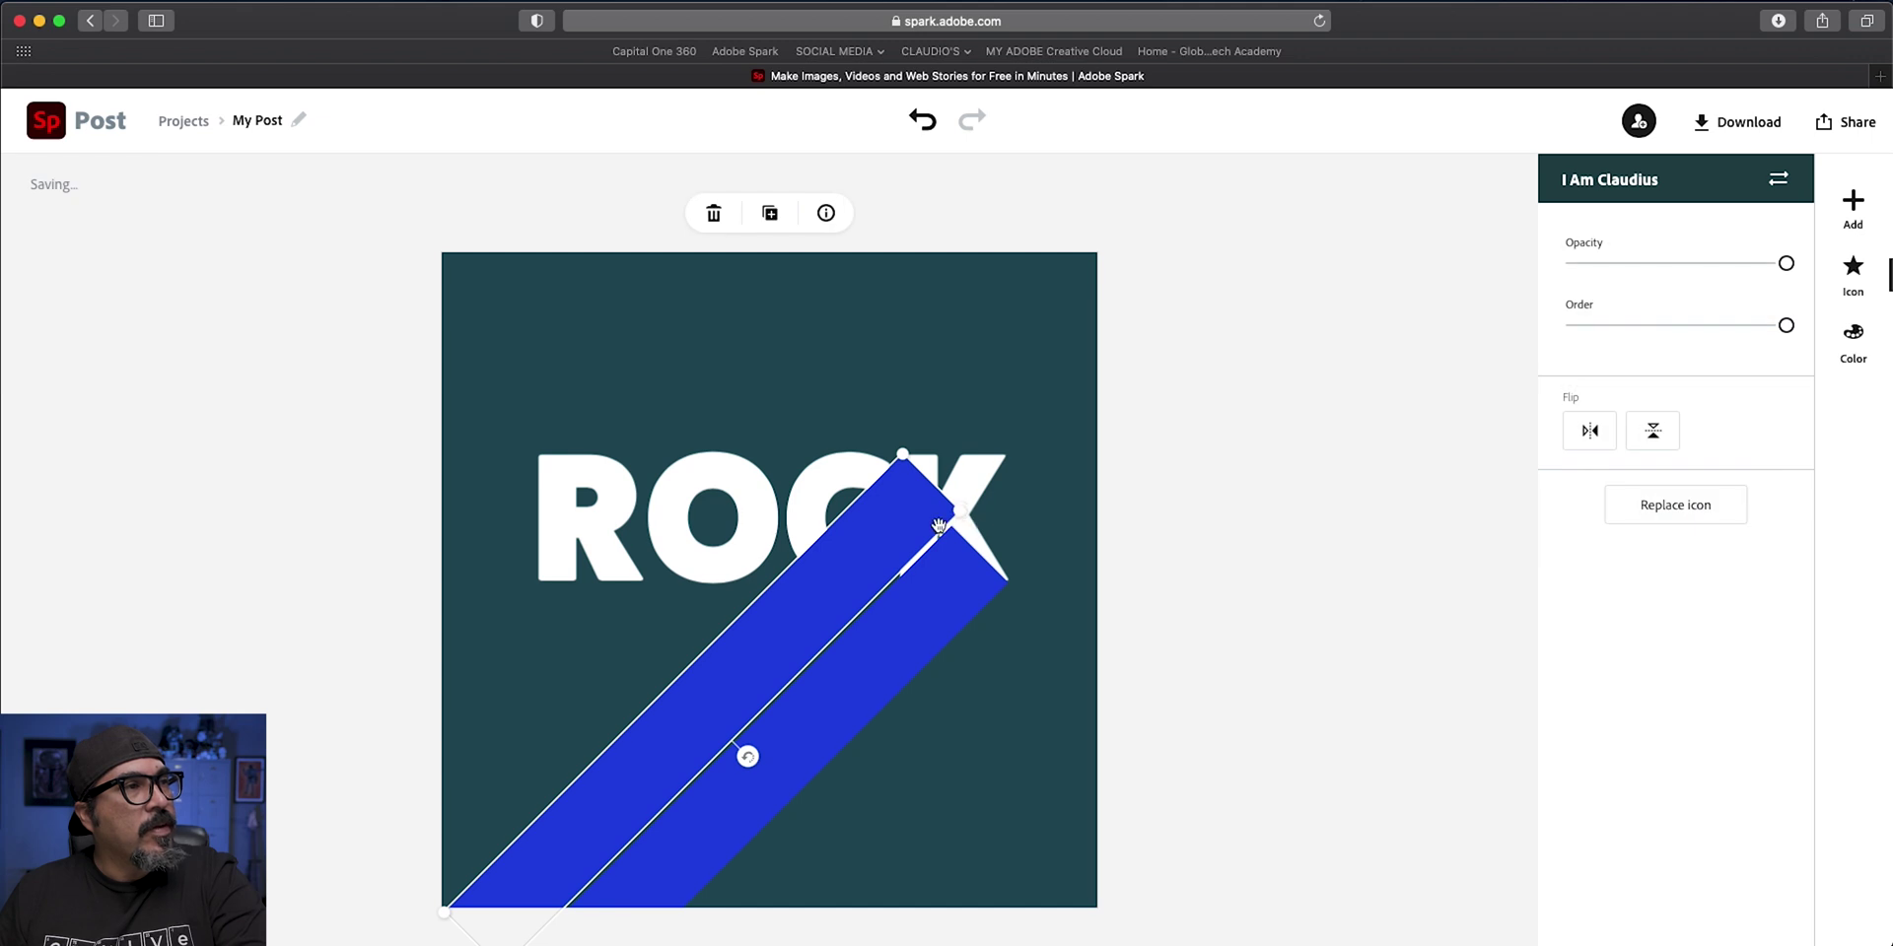
Add two more overlapping blue copies to widen the band, and bring ROCK to the front
left_click(760, 213)
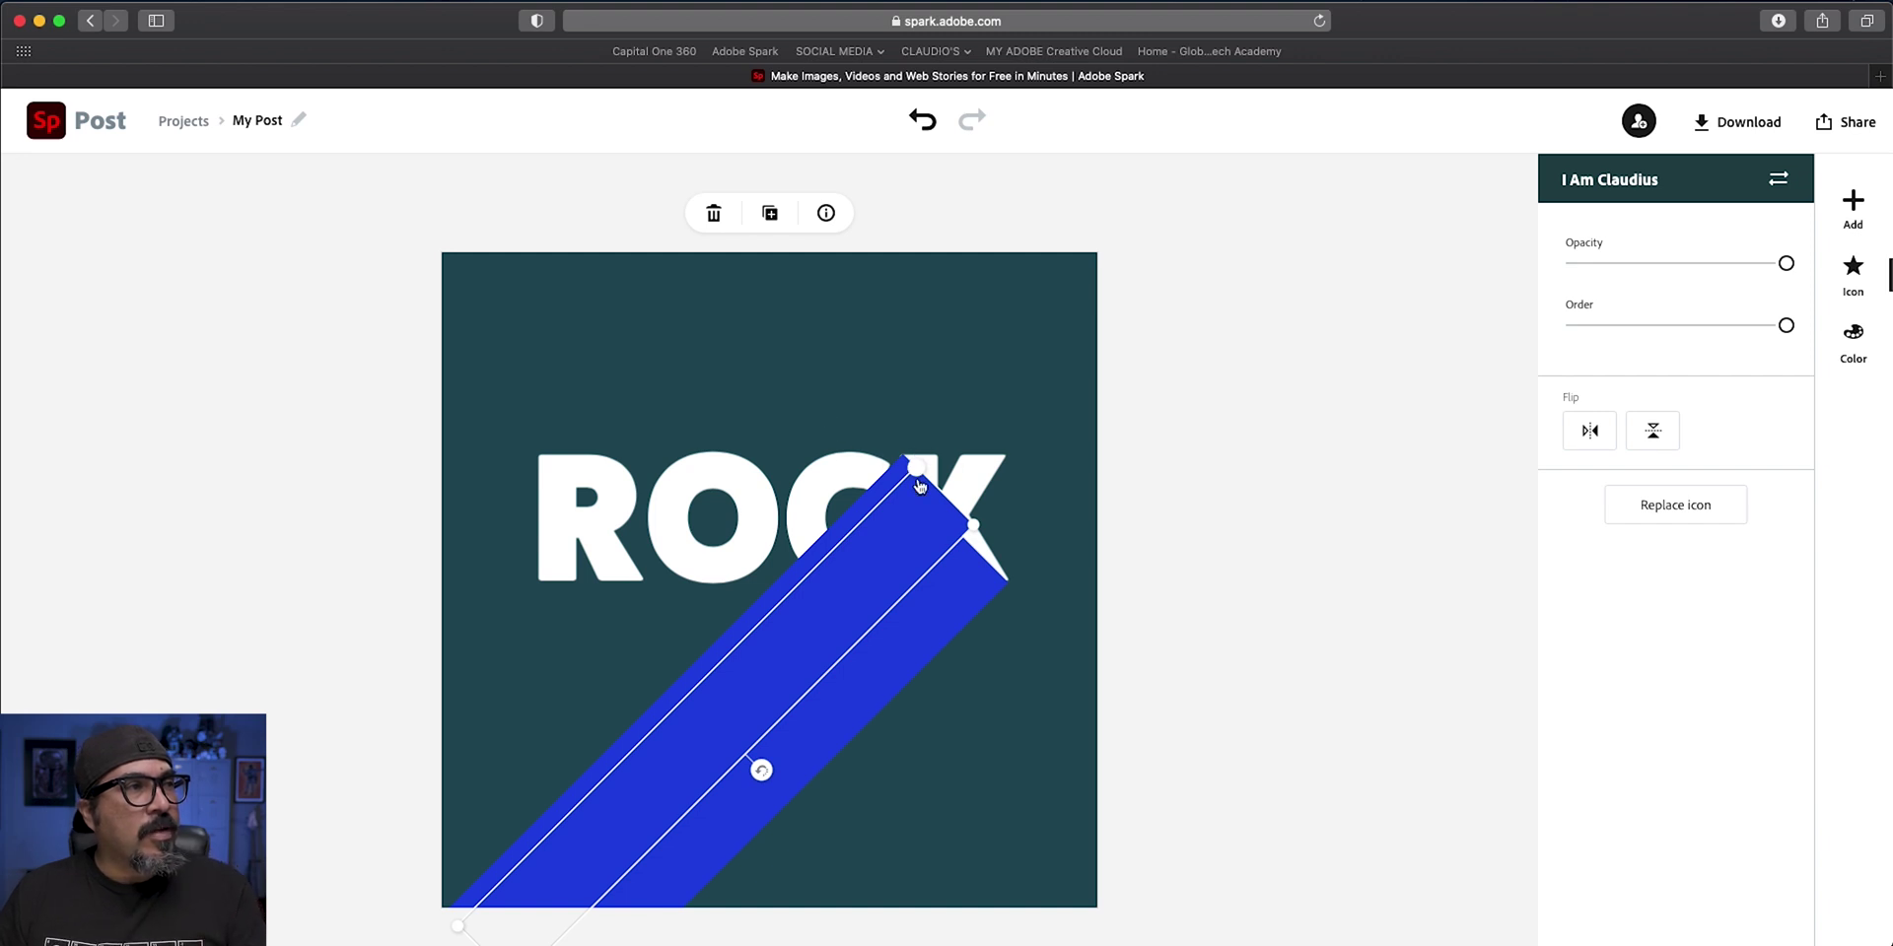
left_click_drag(919, 486, 974, 489)
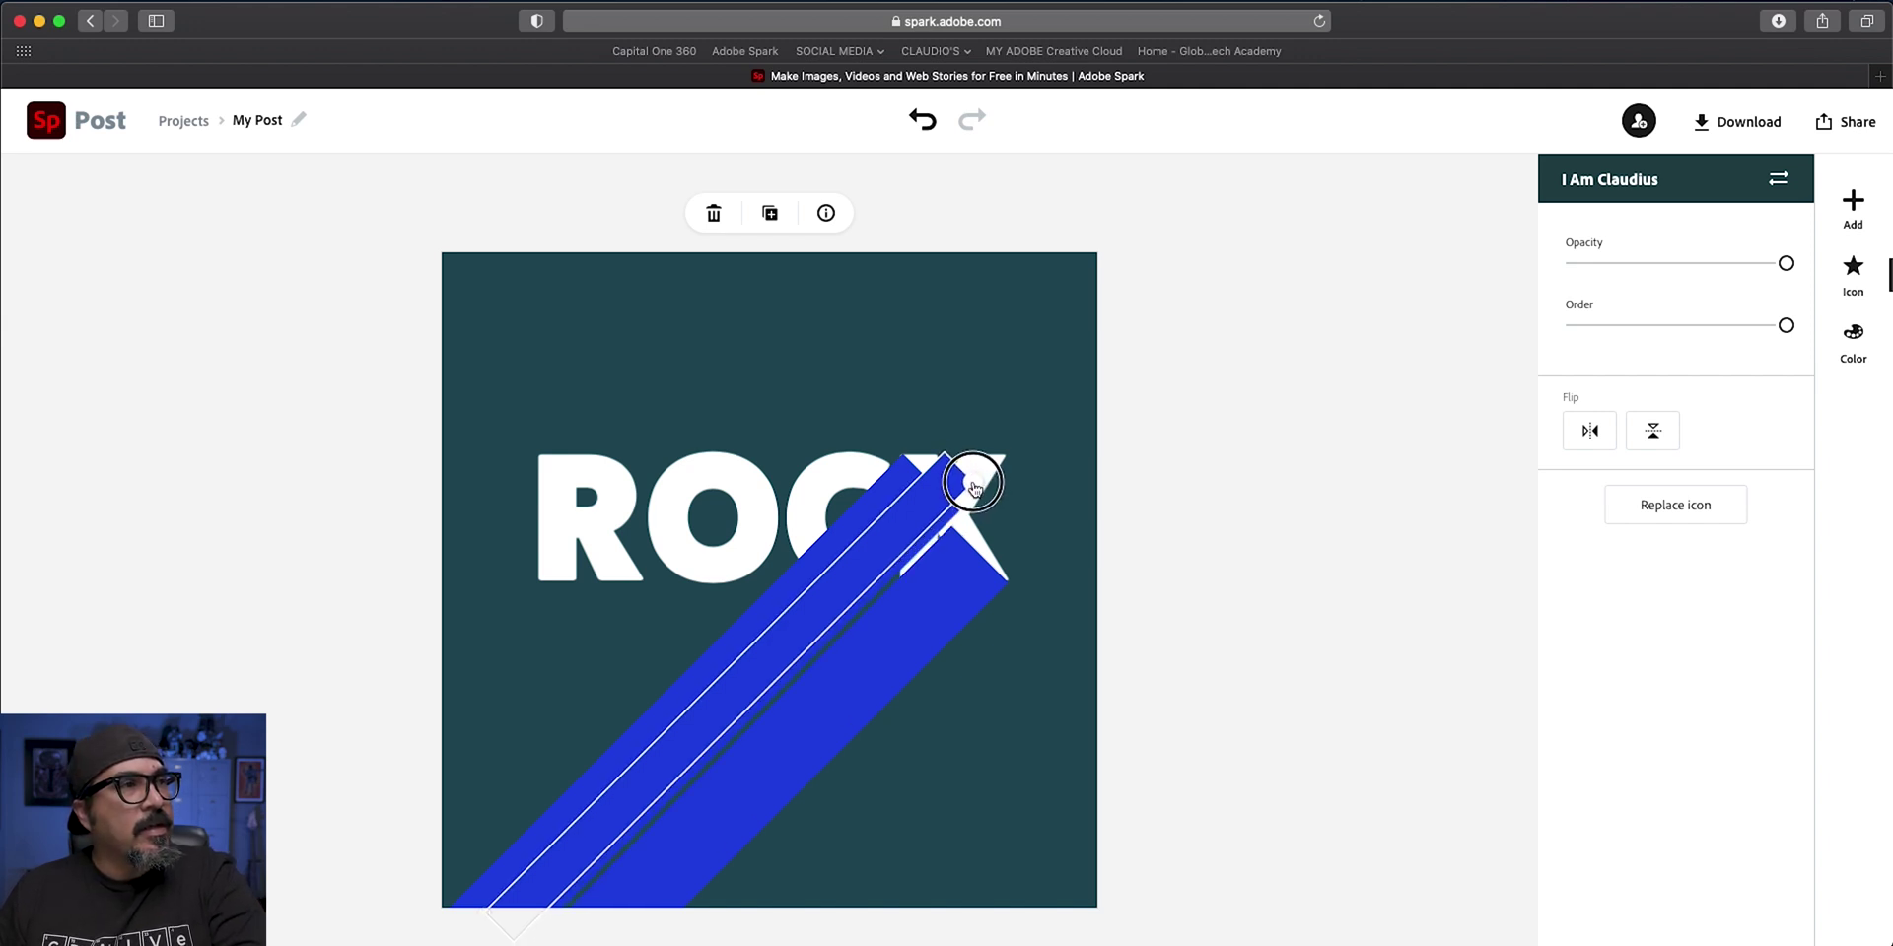
left_click(974, 485)
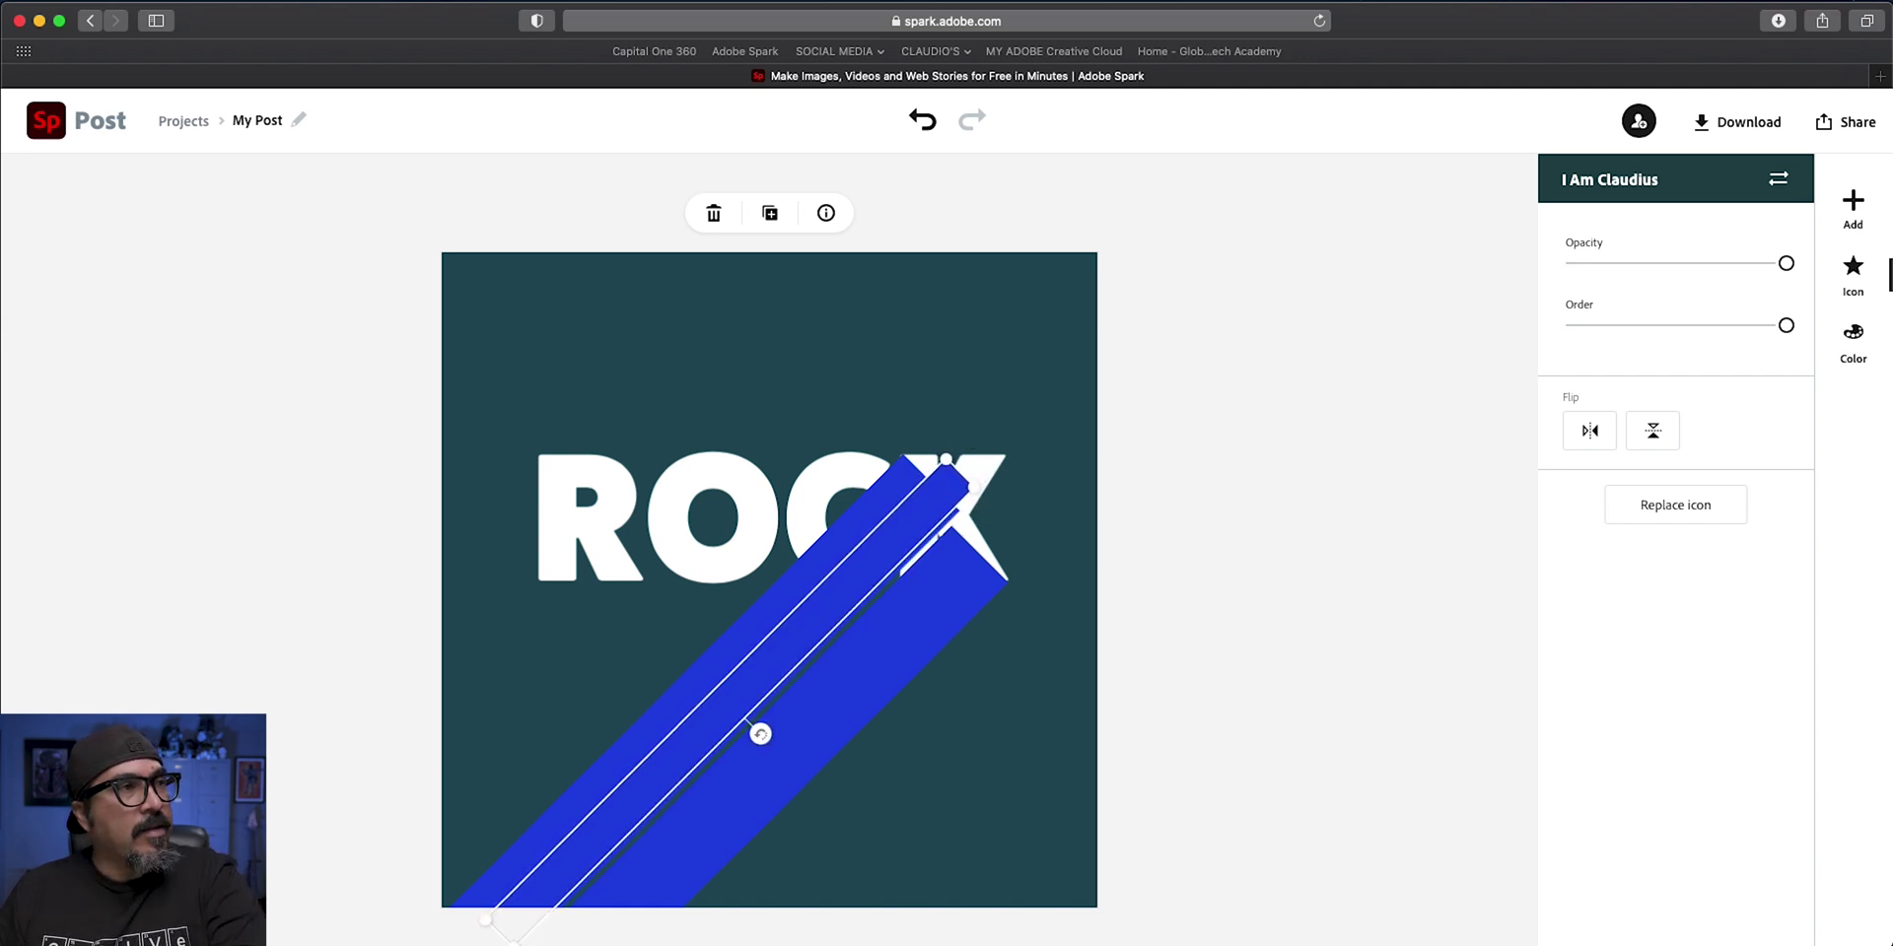
left_click_drag(974, 485, 984, 476)
left_click(1104, 460)
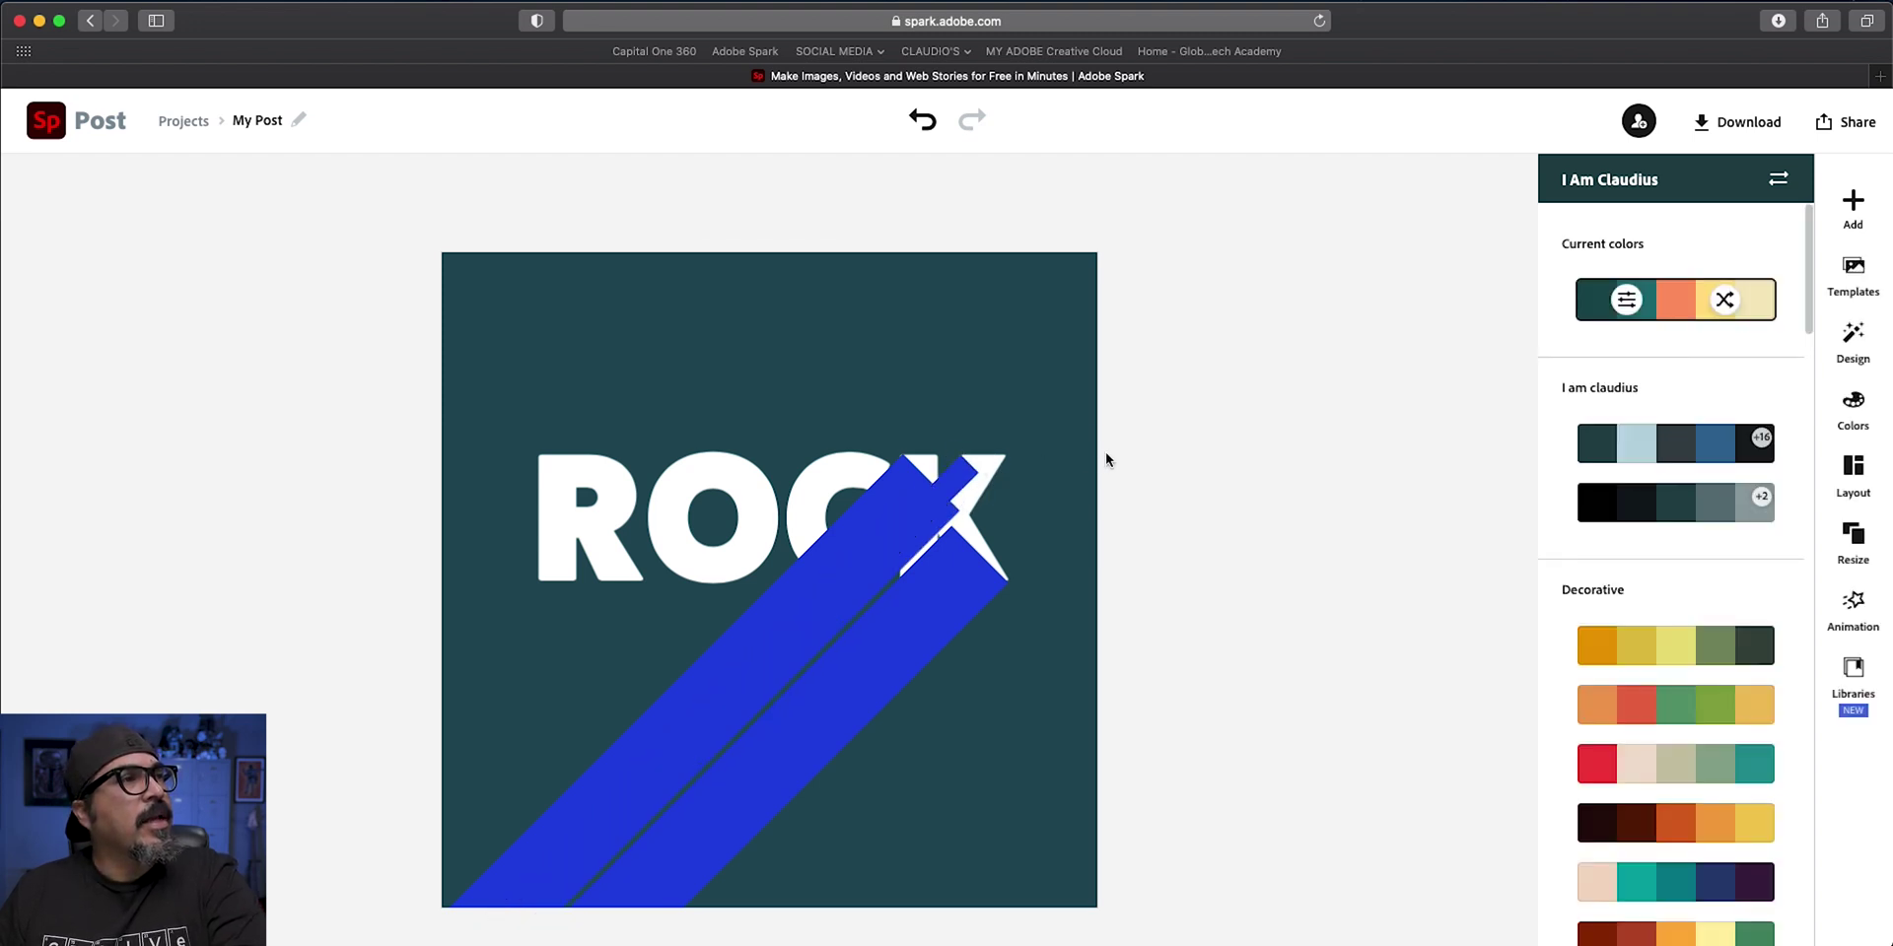
left_click(951, 486)
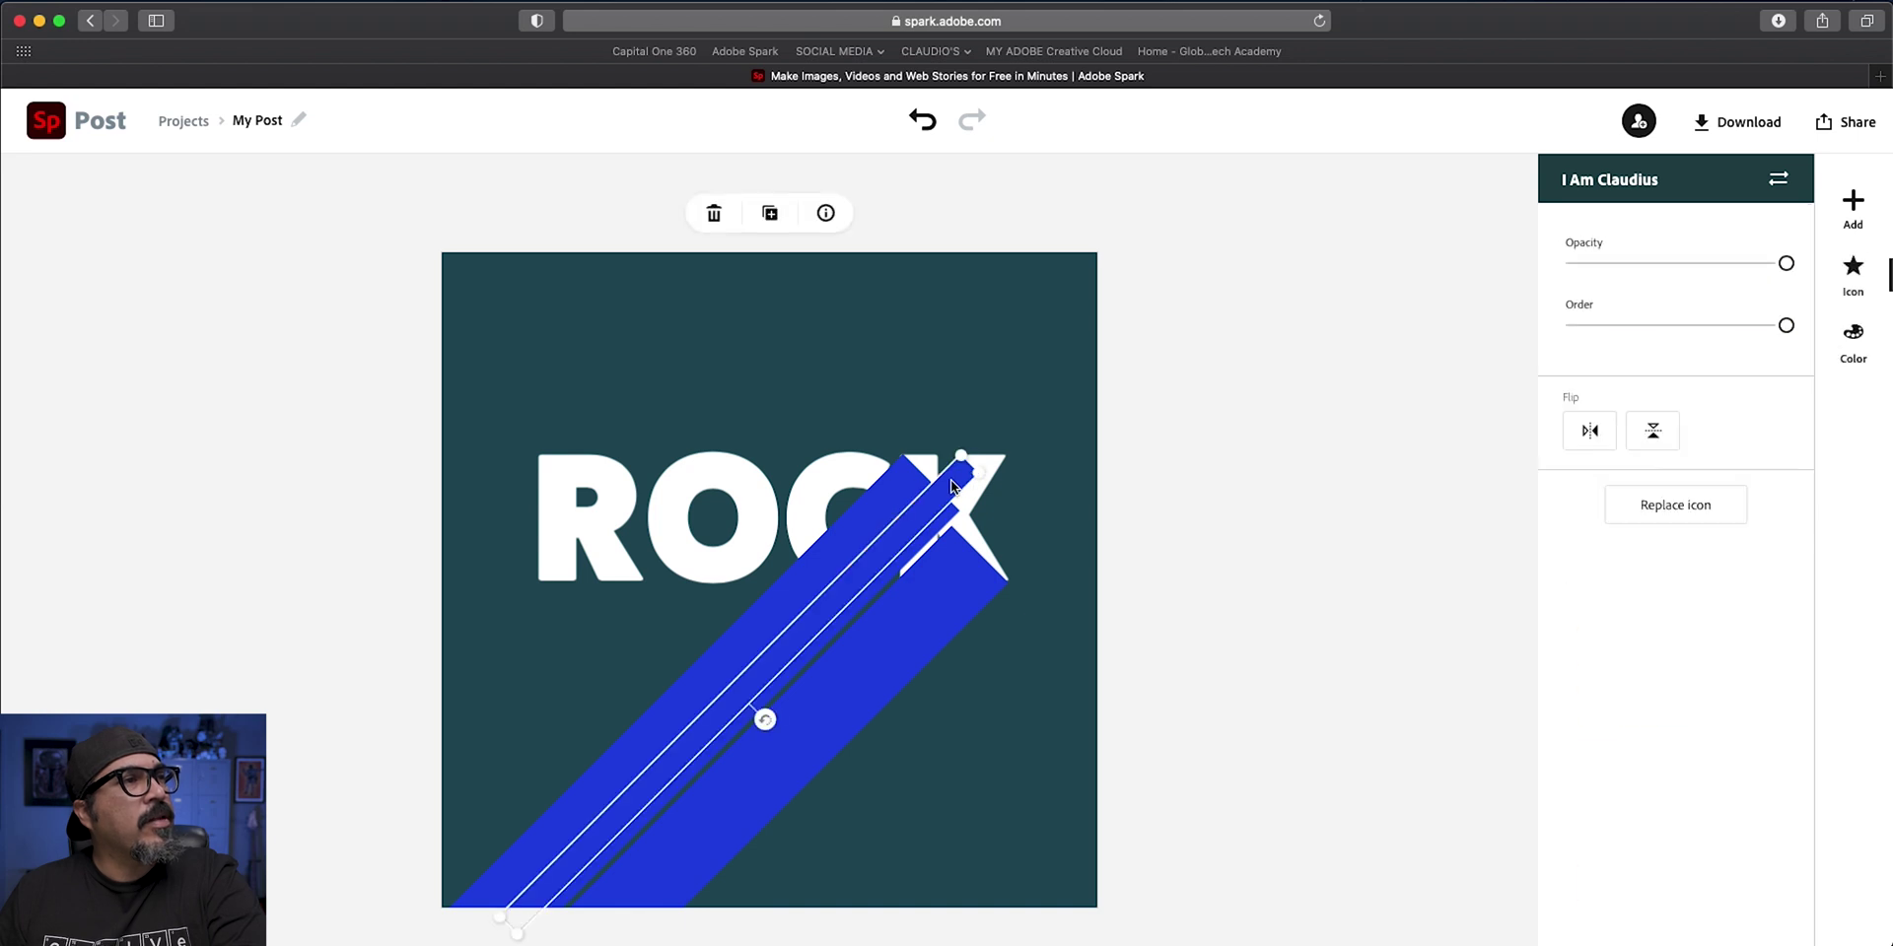
left_click(770, 213)
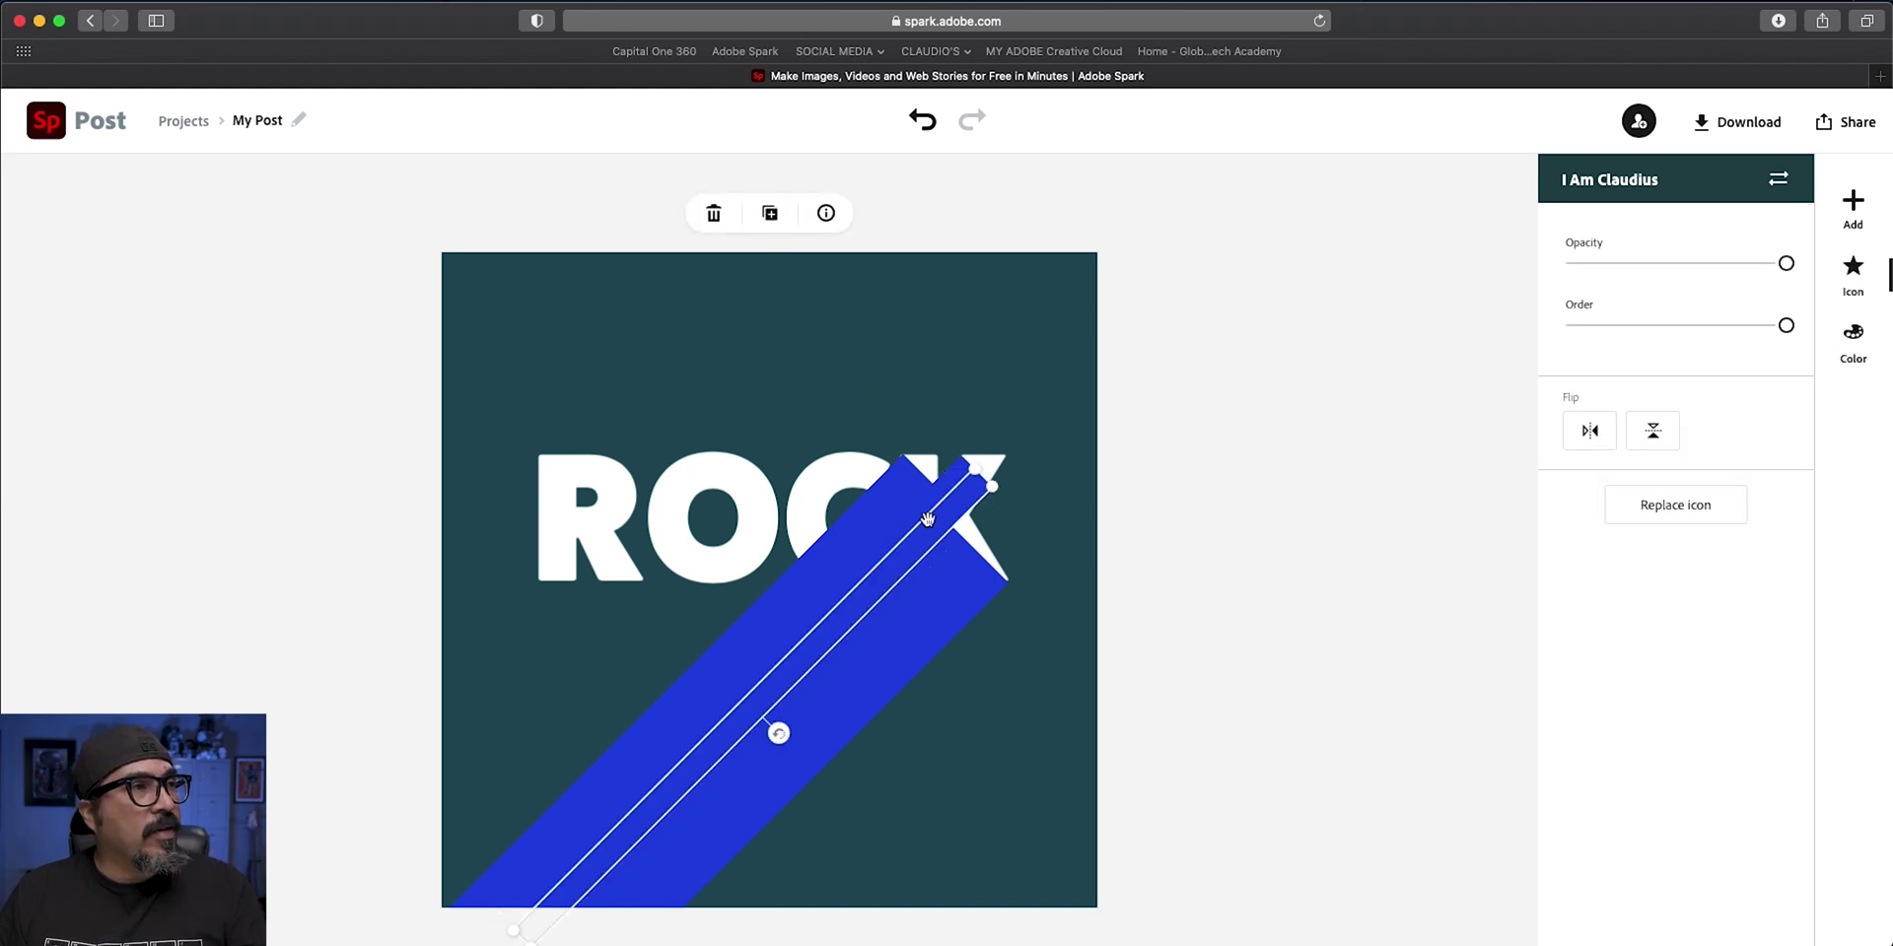
mouse_move(934, 536)
left_mouse_down()
mouse_move(926, 579)
mouse_move(923, 554)
left_mouse_up()
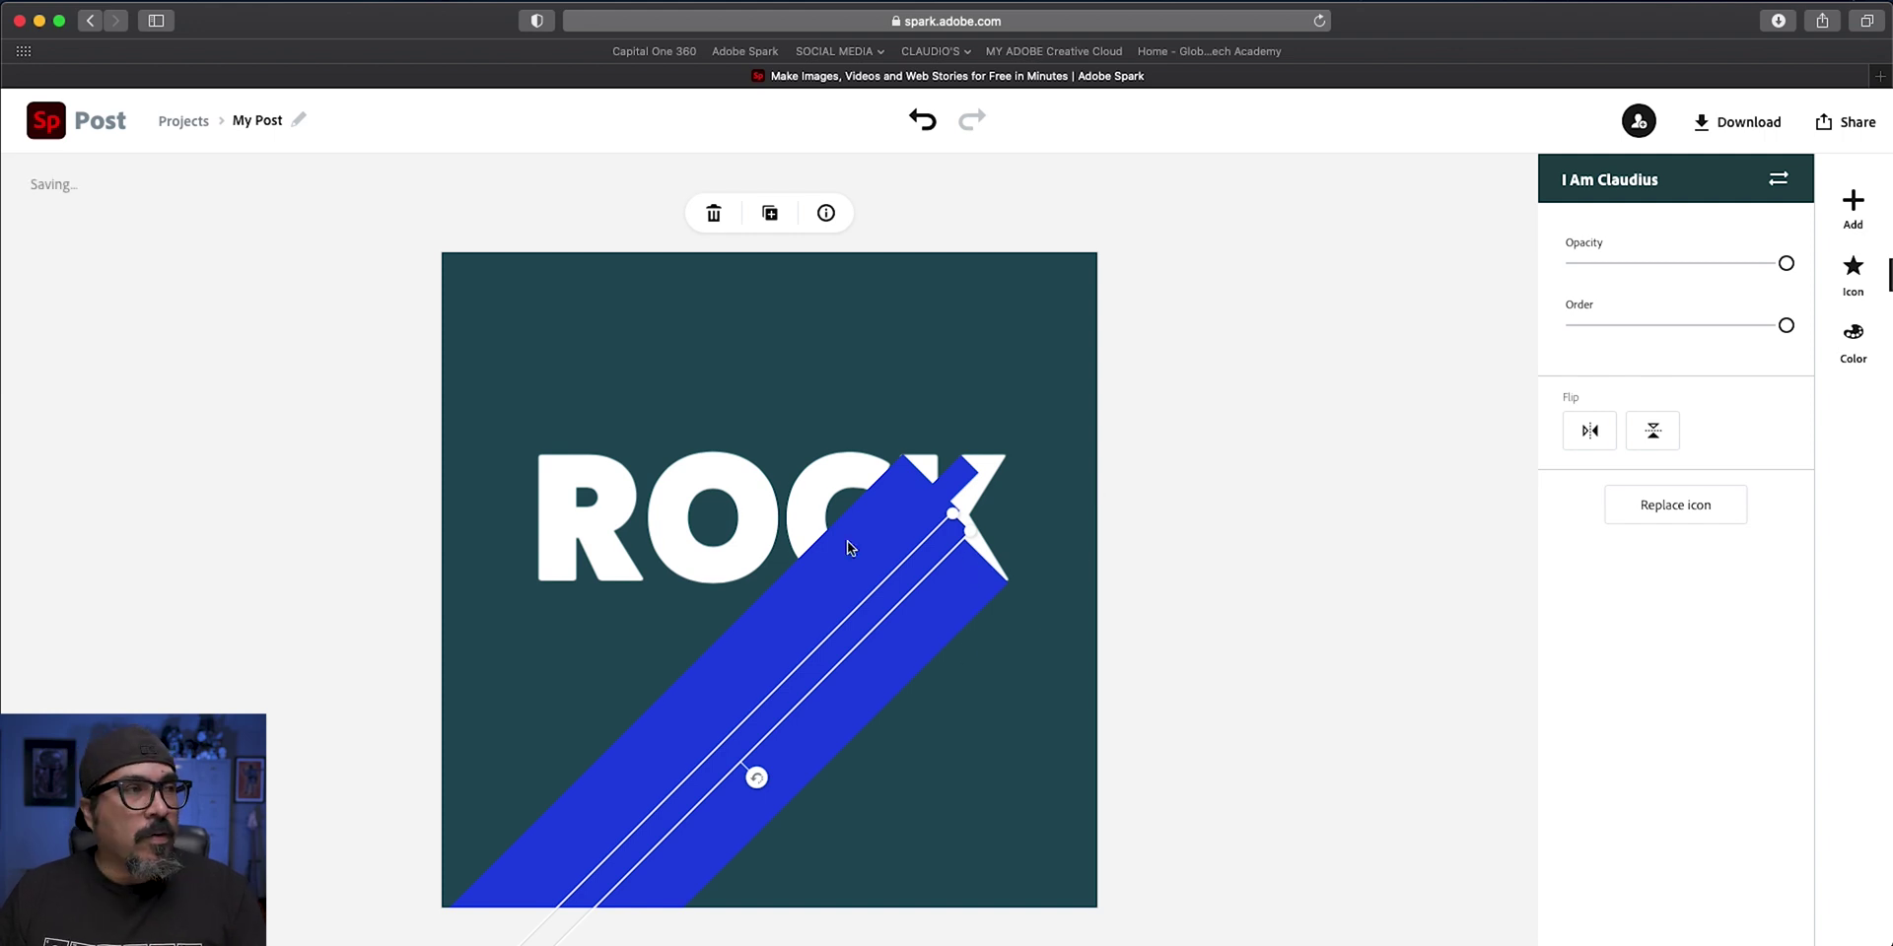
left_click(568, 558)
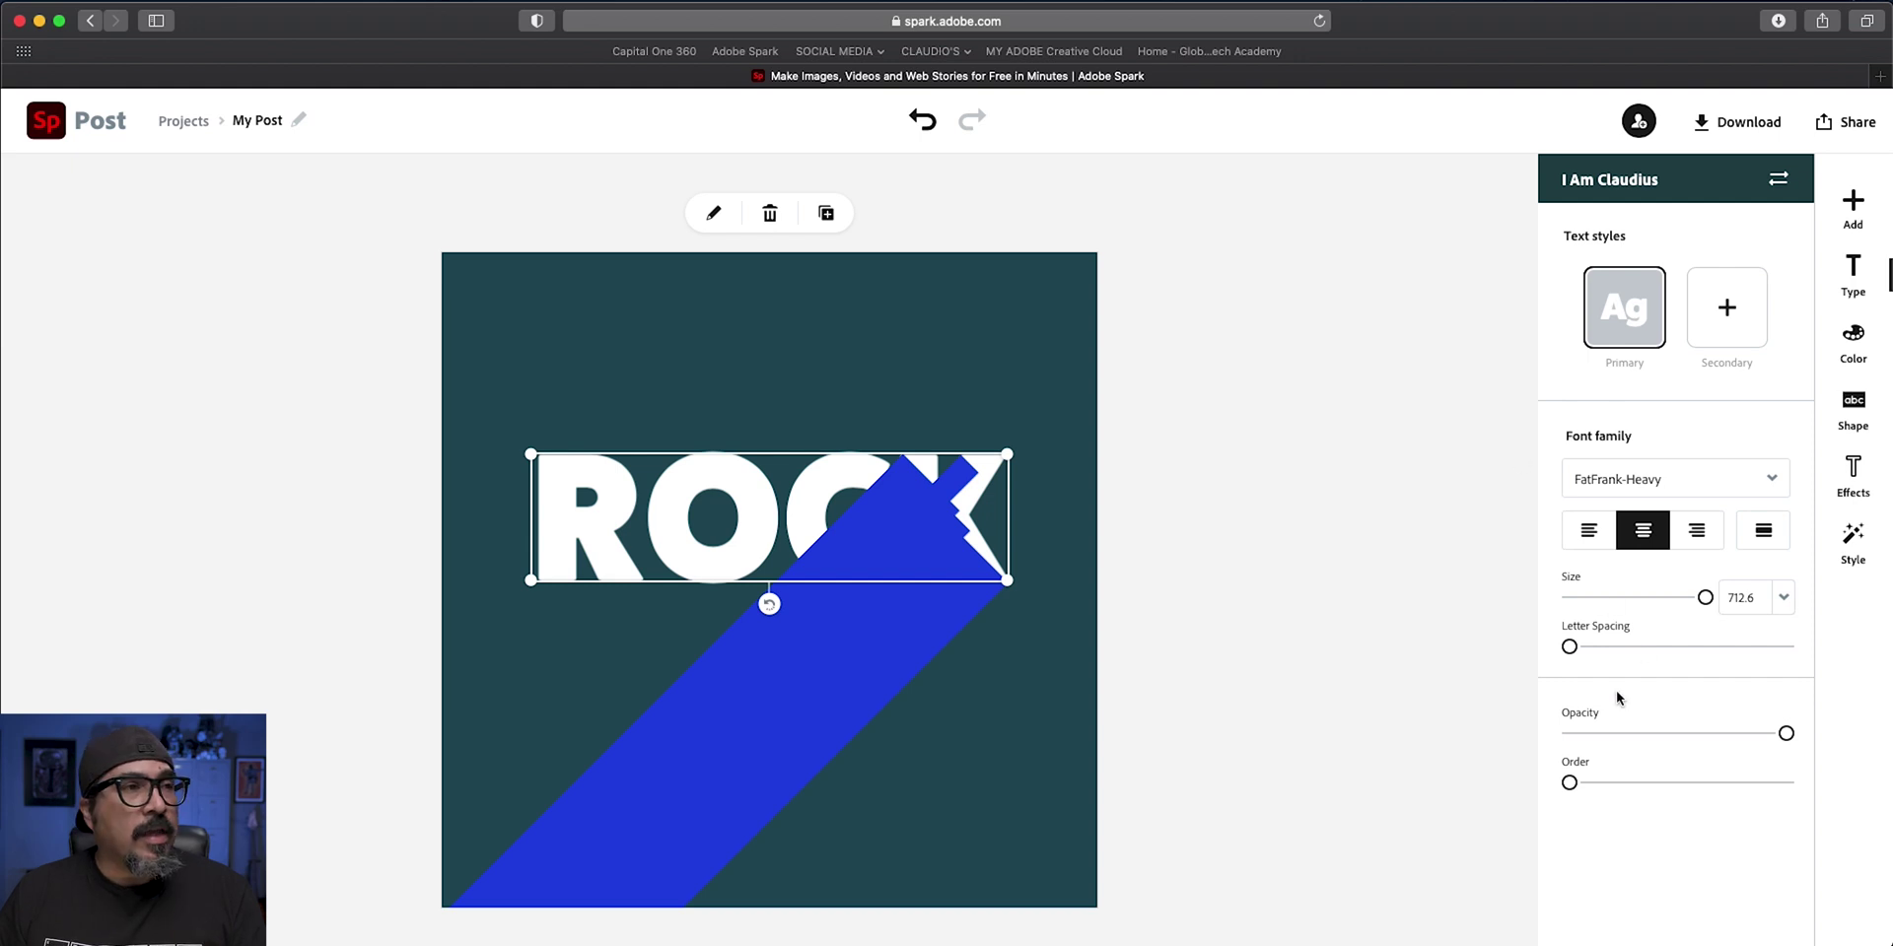
left_click_drag(1574, 787, 1836, 801)
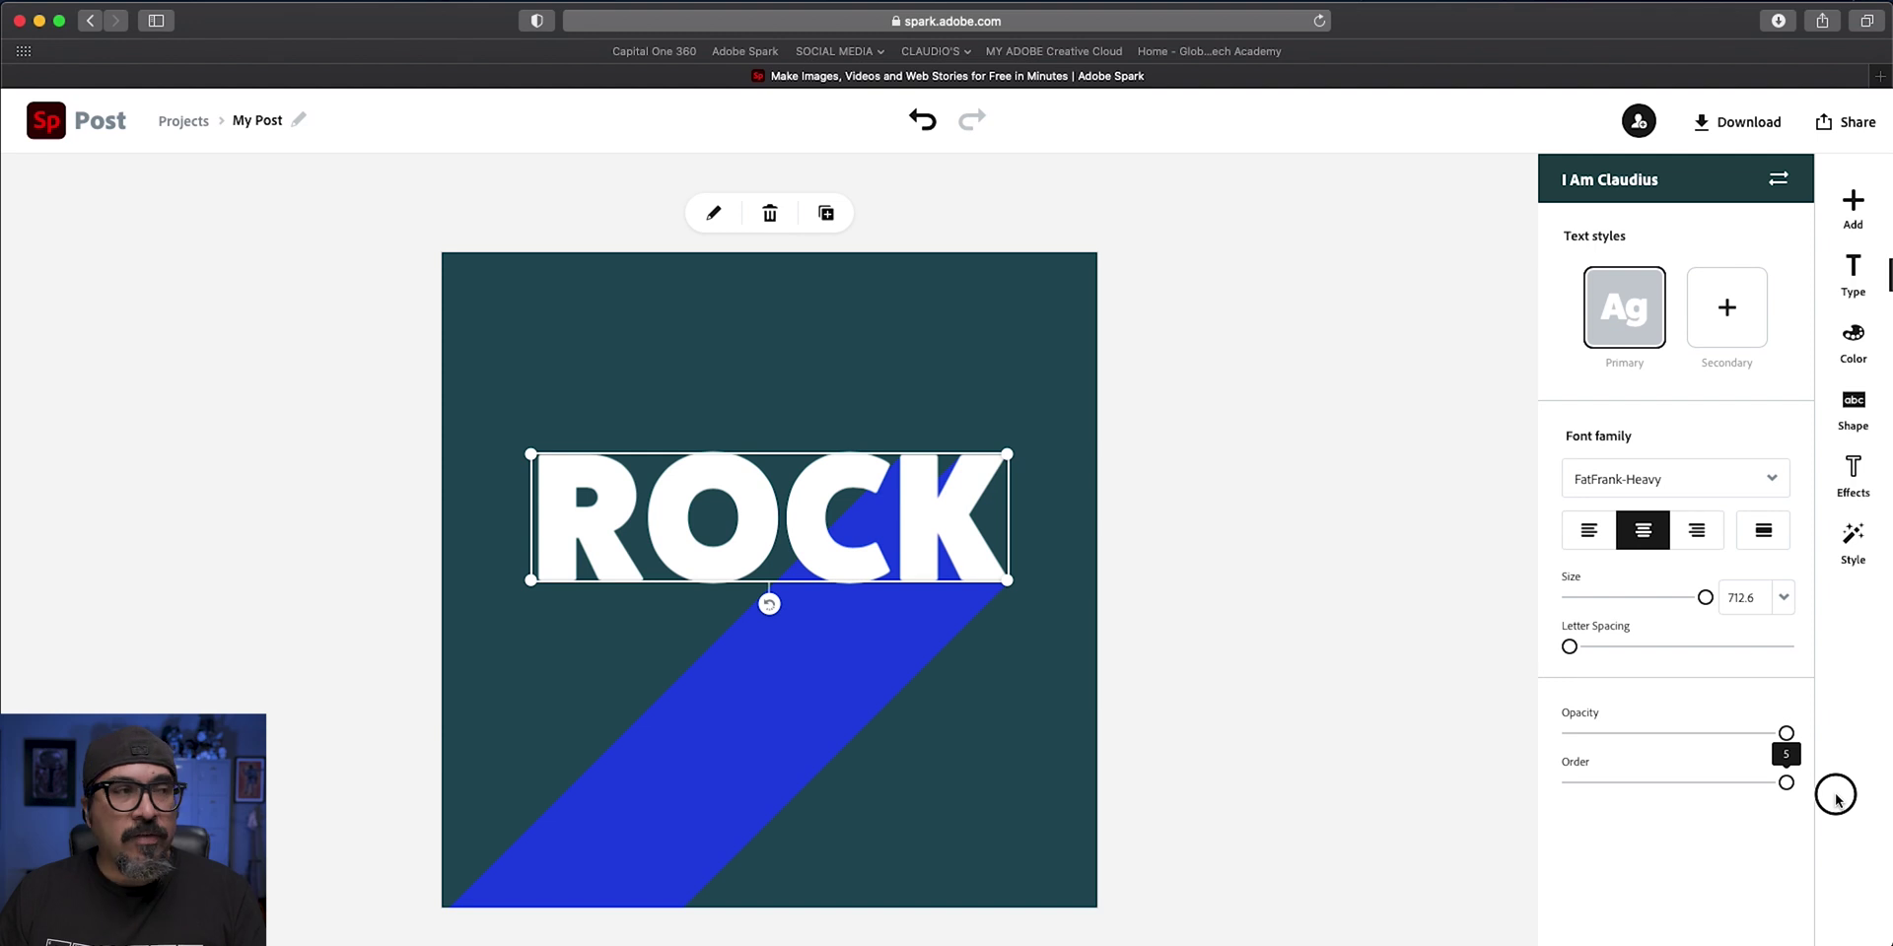
Duplicate the blue stripe, colour the copy red, and slide it parallel against the blue band
left_click_drag(1836, 801, 1836, 801)
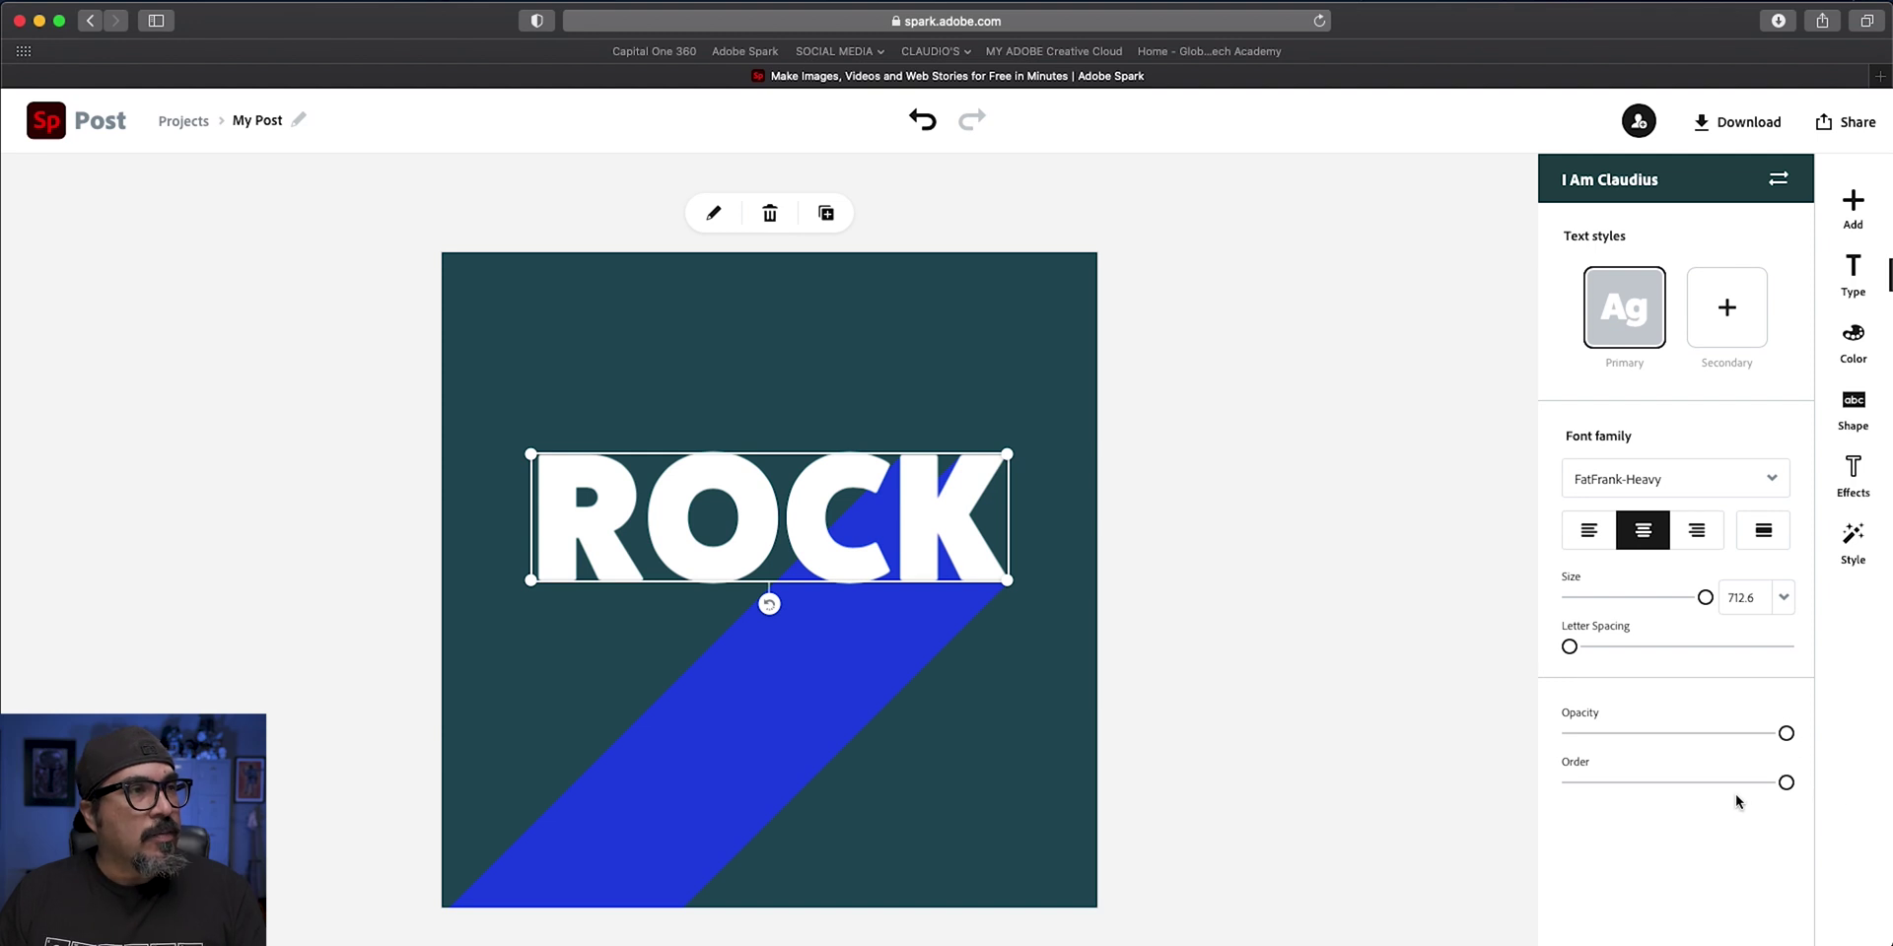
left_click(1317, 683)
left_click(842, 683)
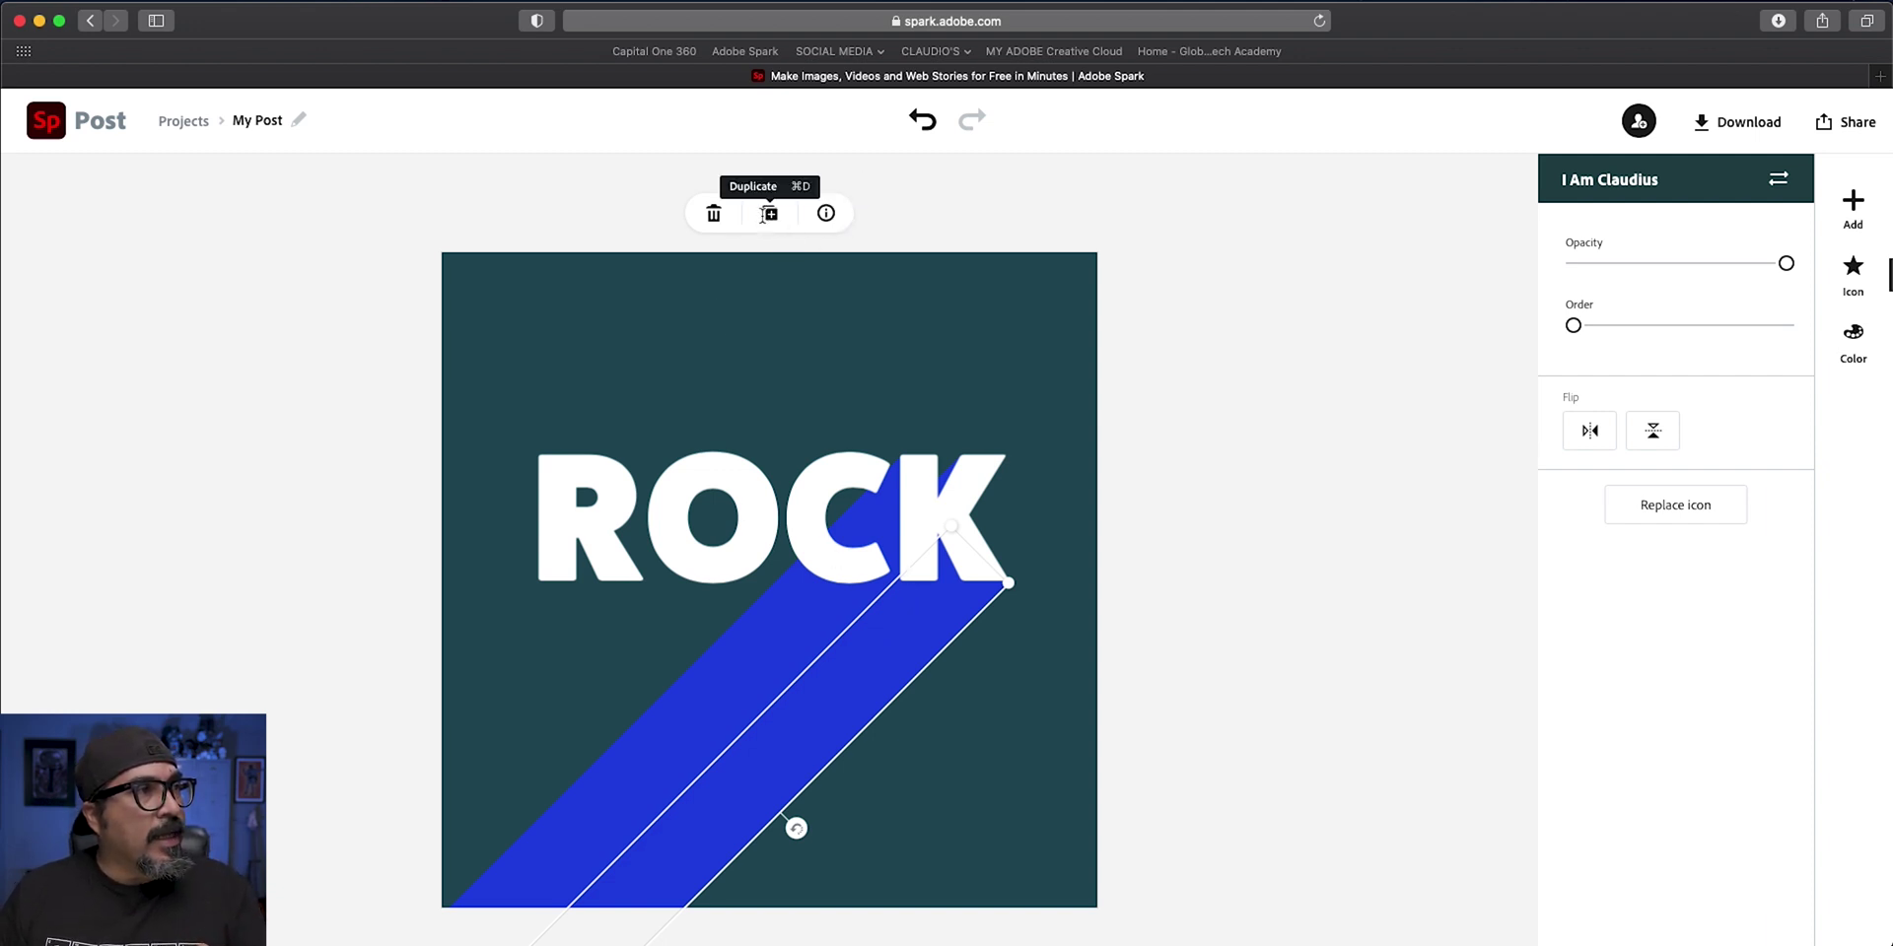
left_click(767, 213)
left_click_drag(909, 643, 708, 476)
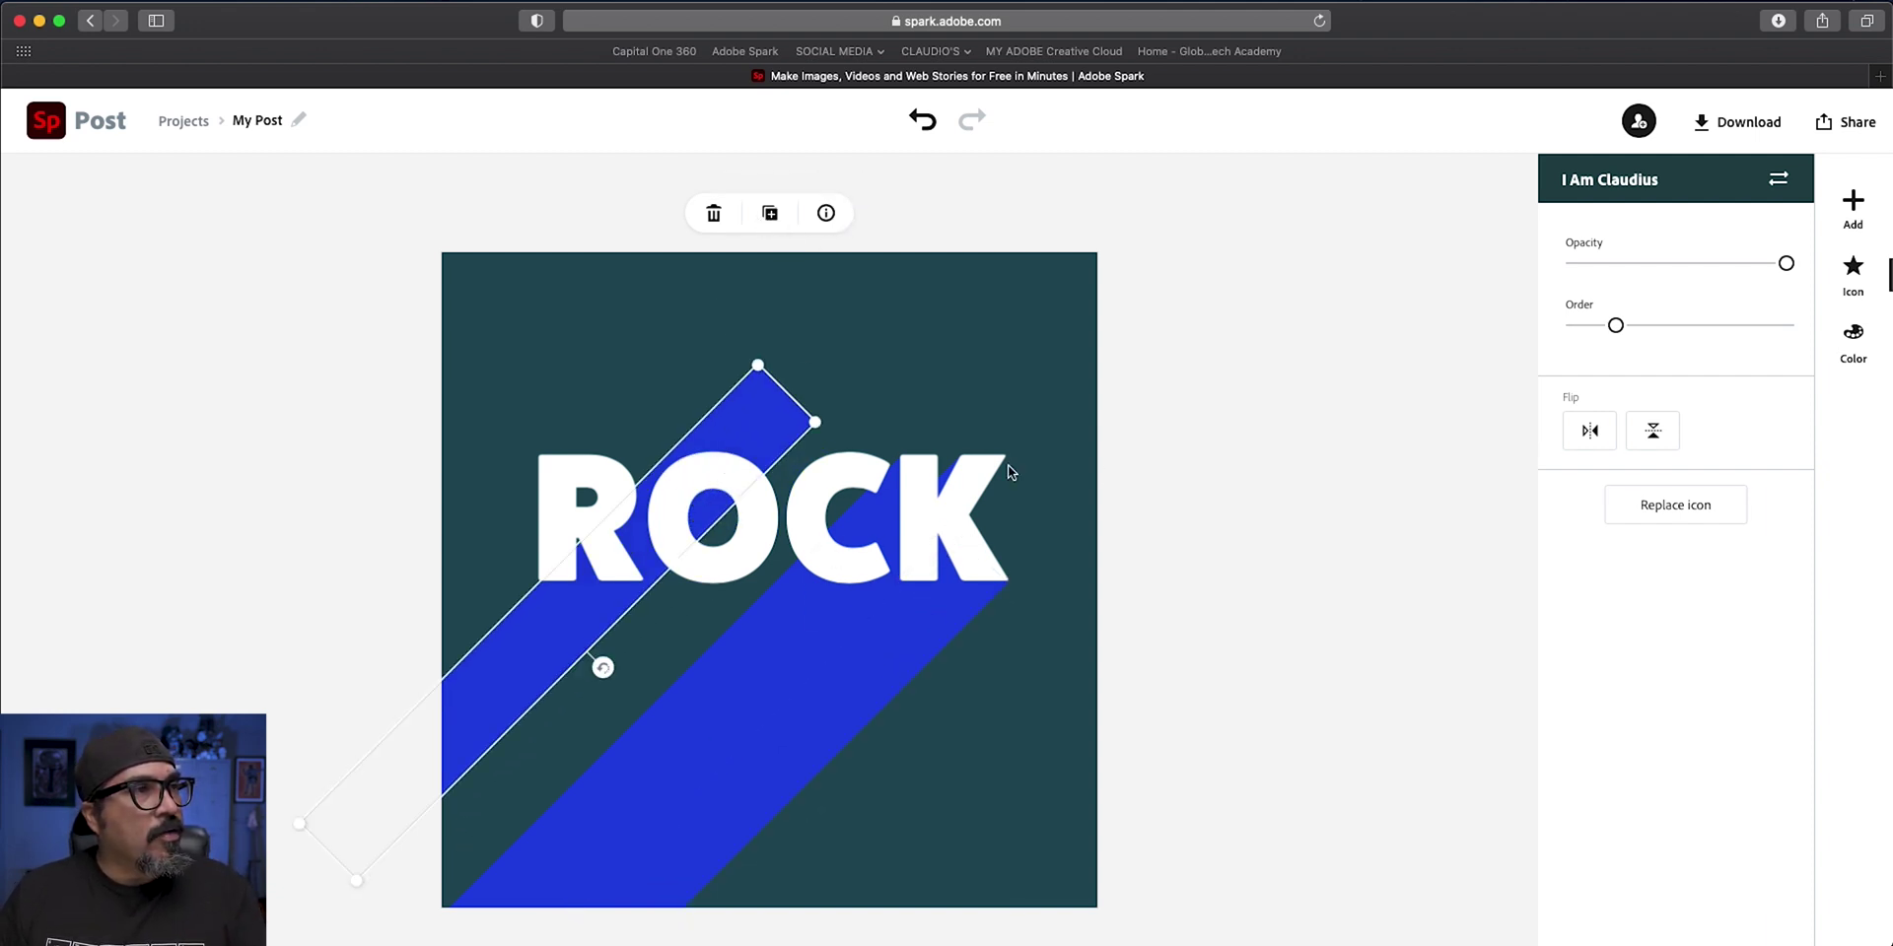
left_click(1848, 347)
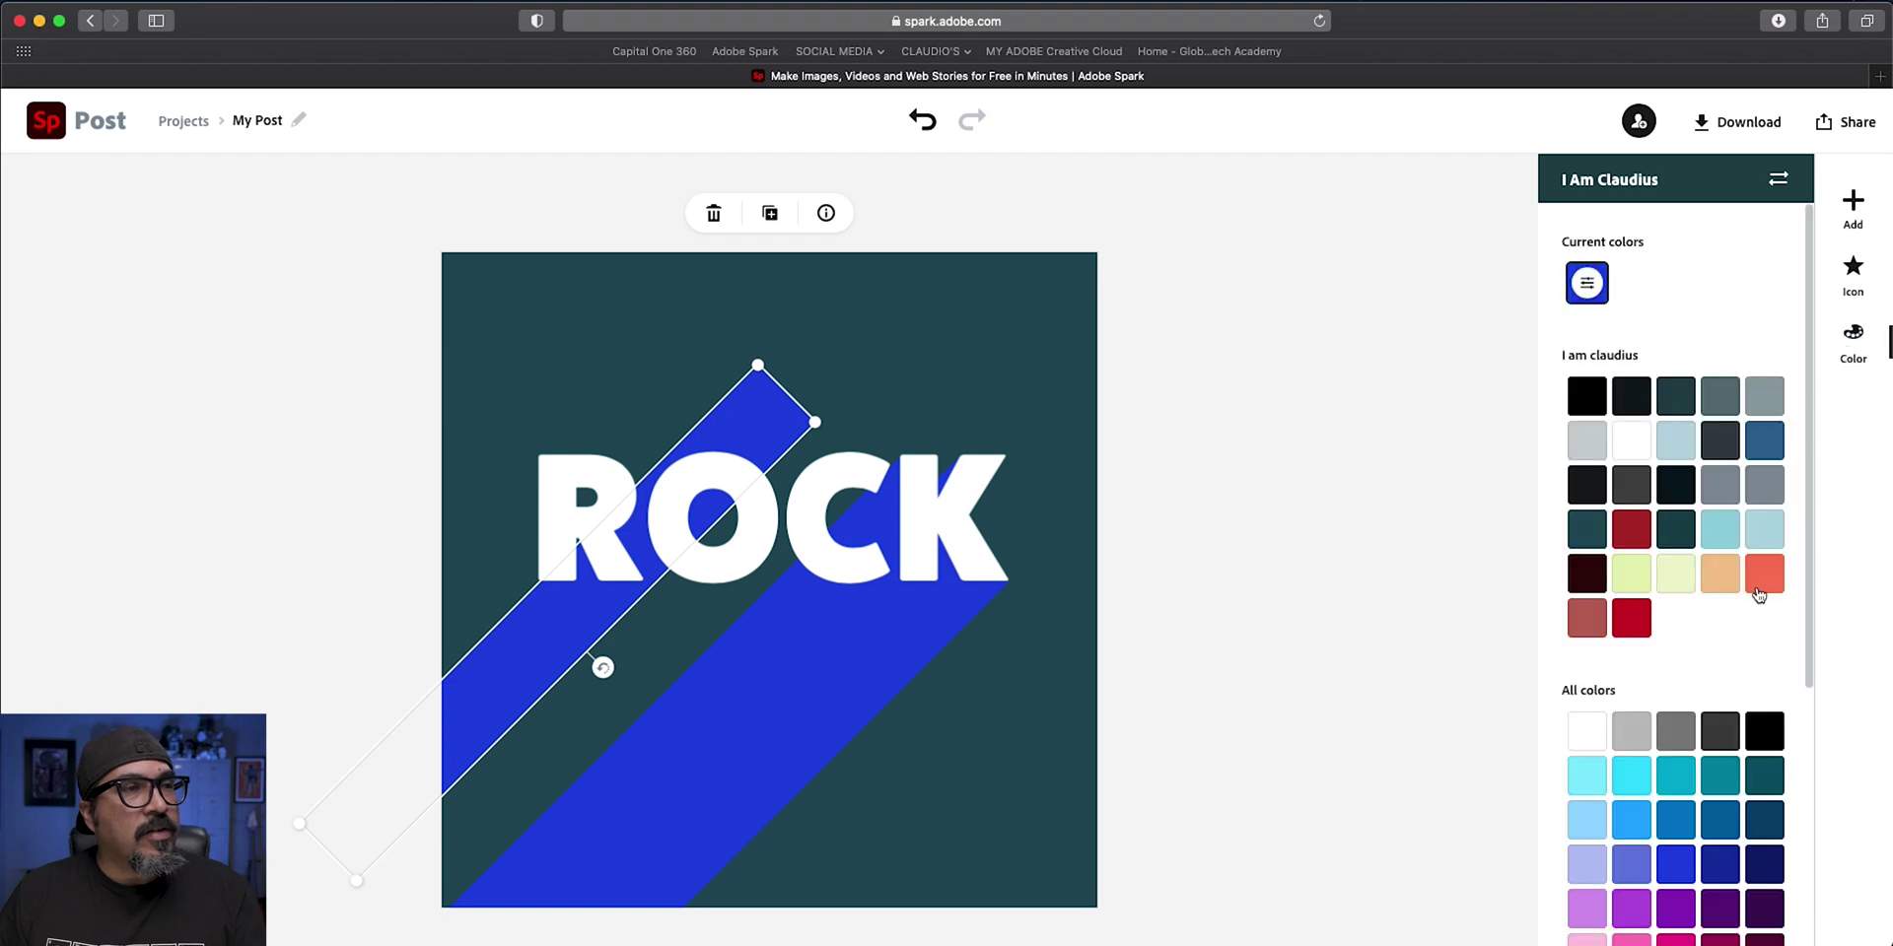
scroll(1656, 690, "down", 1)
left_click(1626, 597)
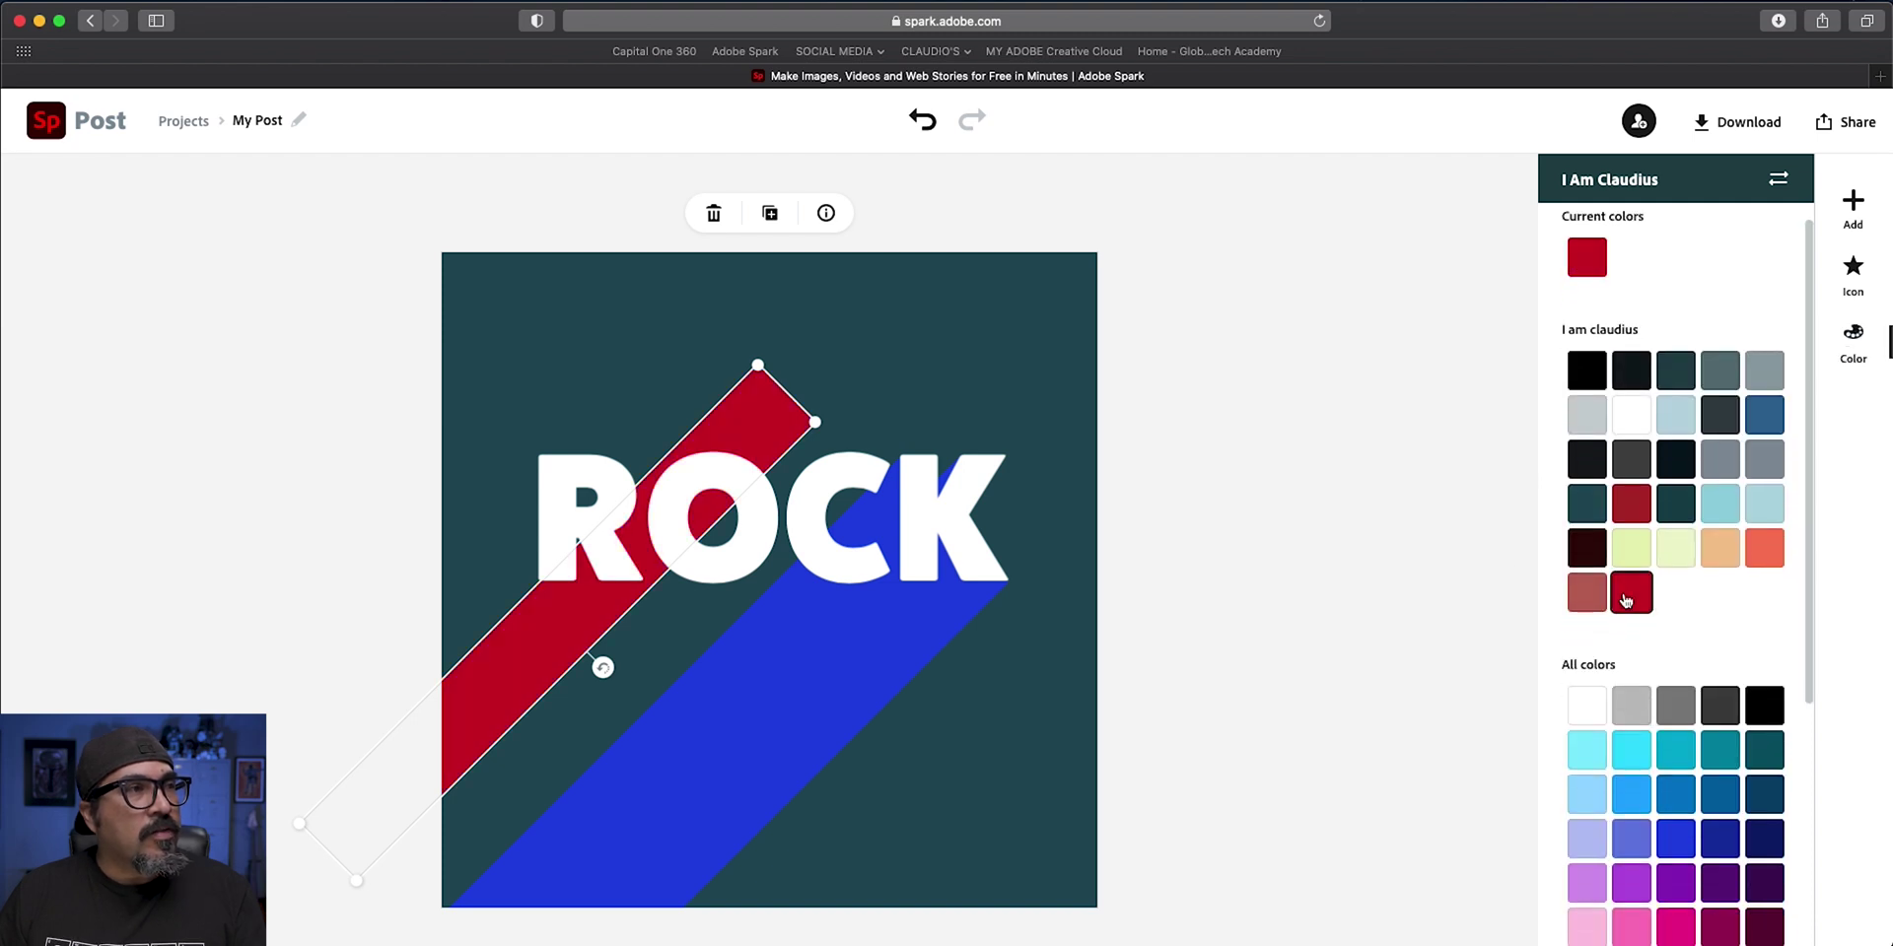
left_click_drag(759, 435, 795, 490)
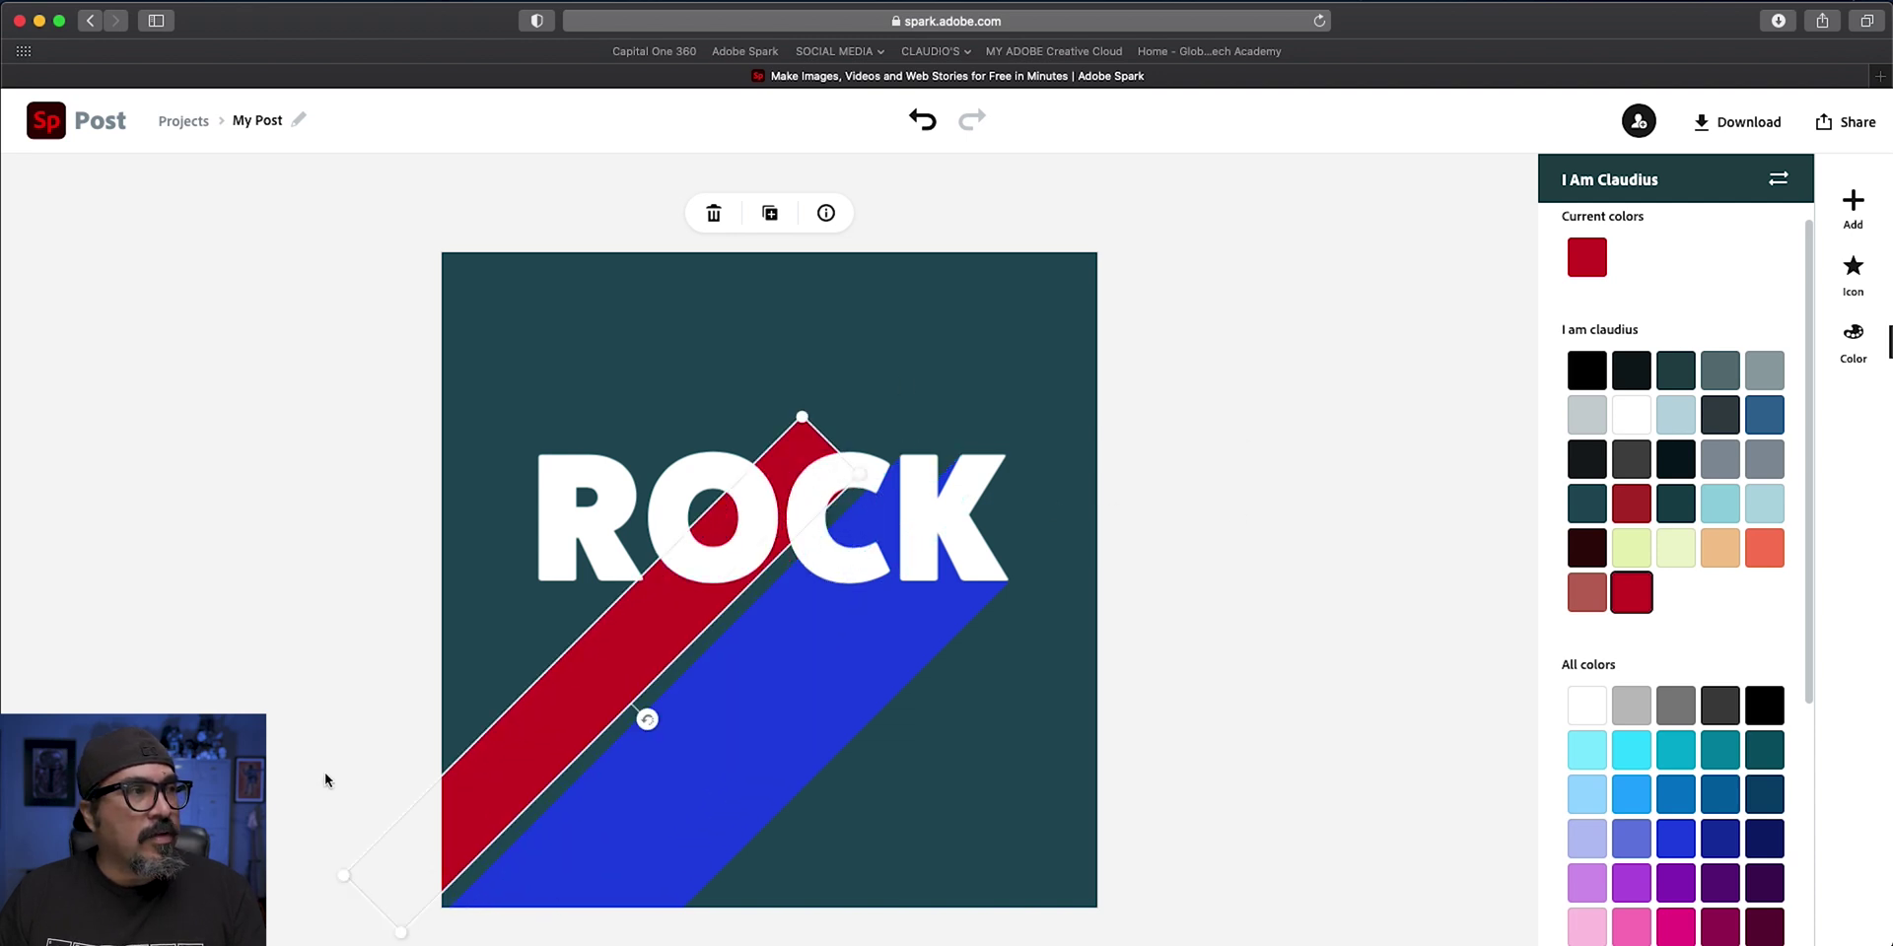
left_click(378, 702)
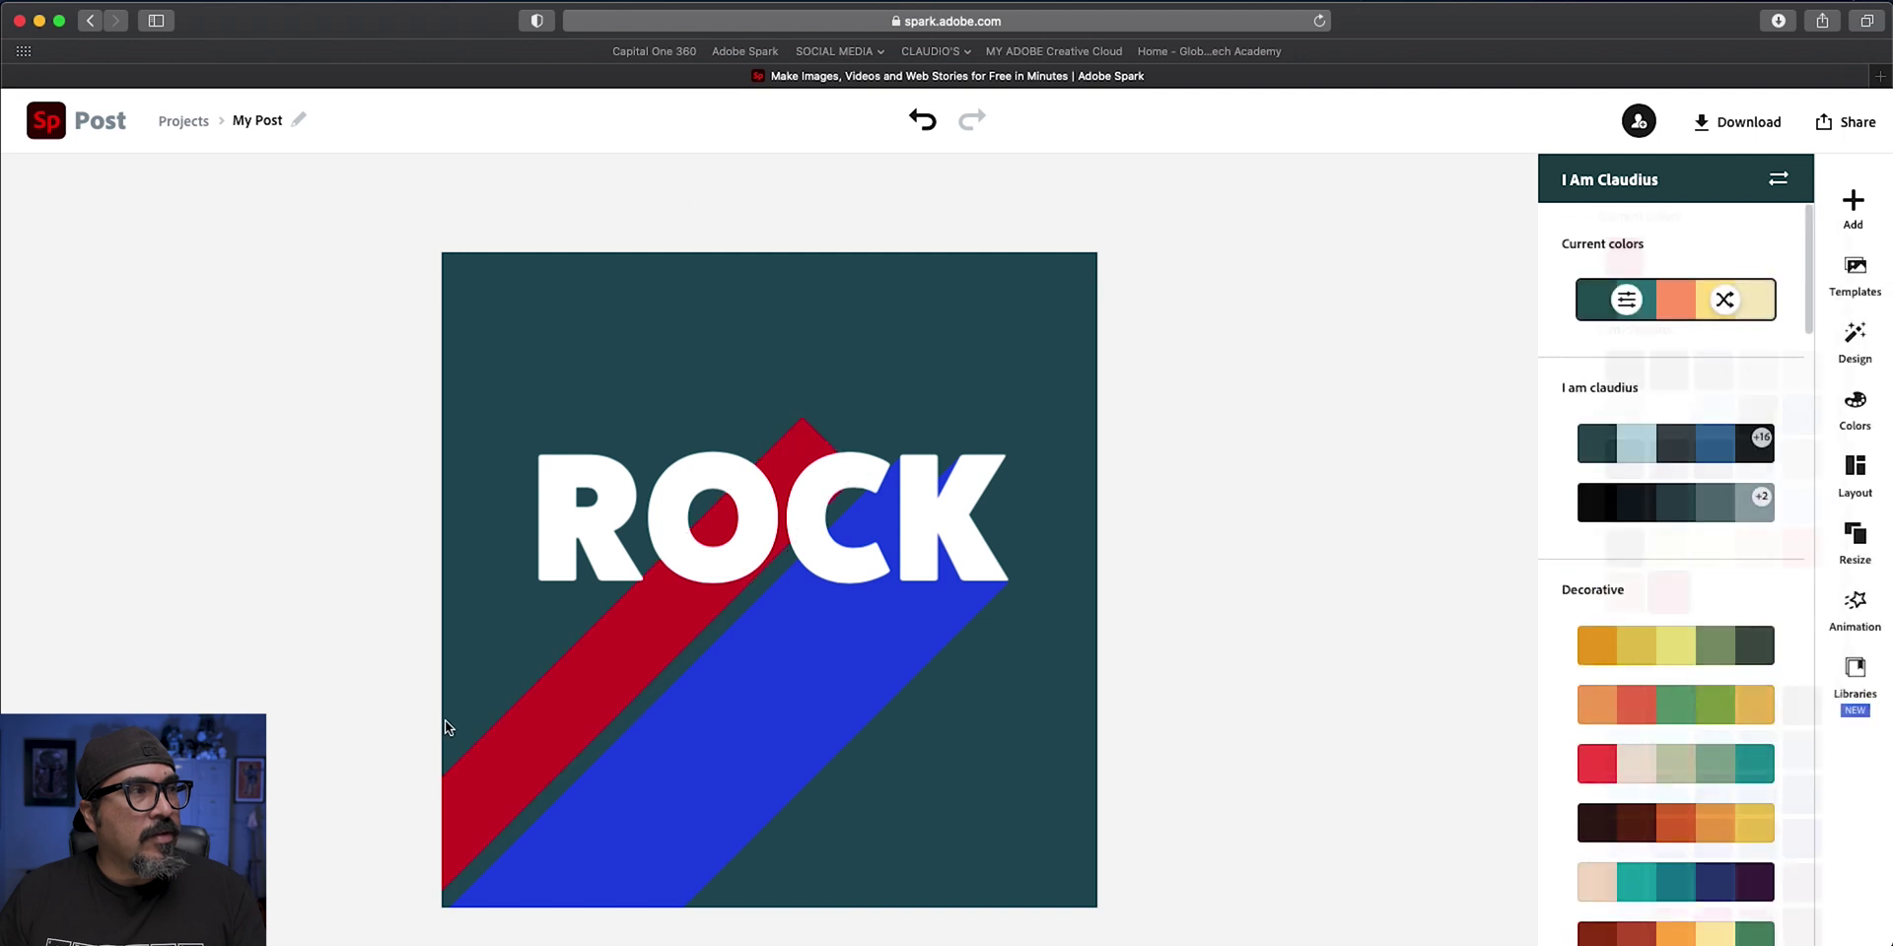
Raise the red stripe's stacking order and narrow it to a thin line through the blue band's middle
left_click(494, 732)
left_click_drag(1616, 331, 1742, 345)
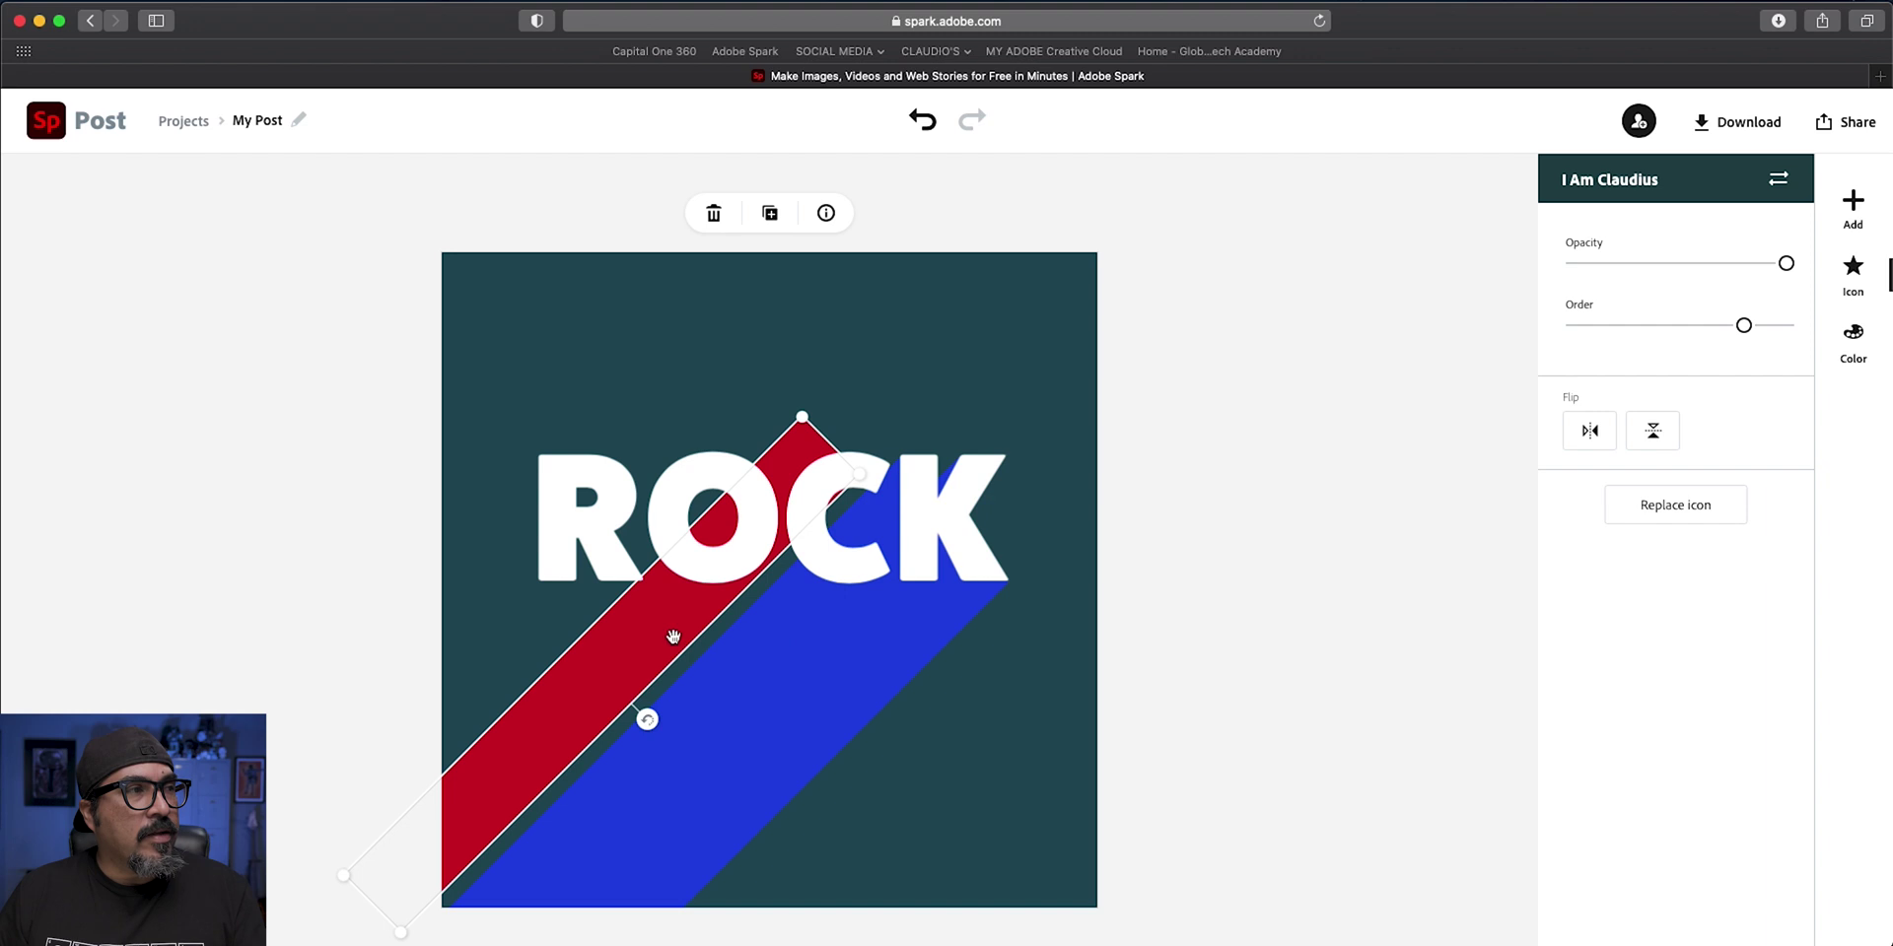
left_click_drag(673, 636, 700, 724)
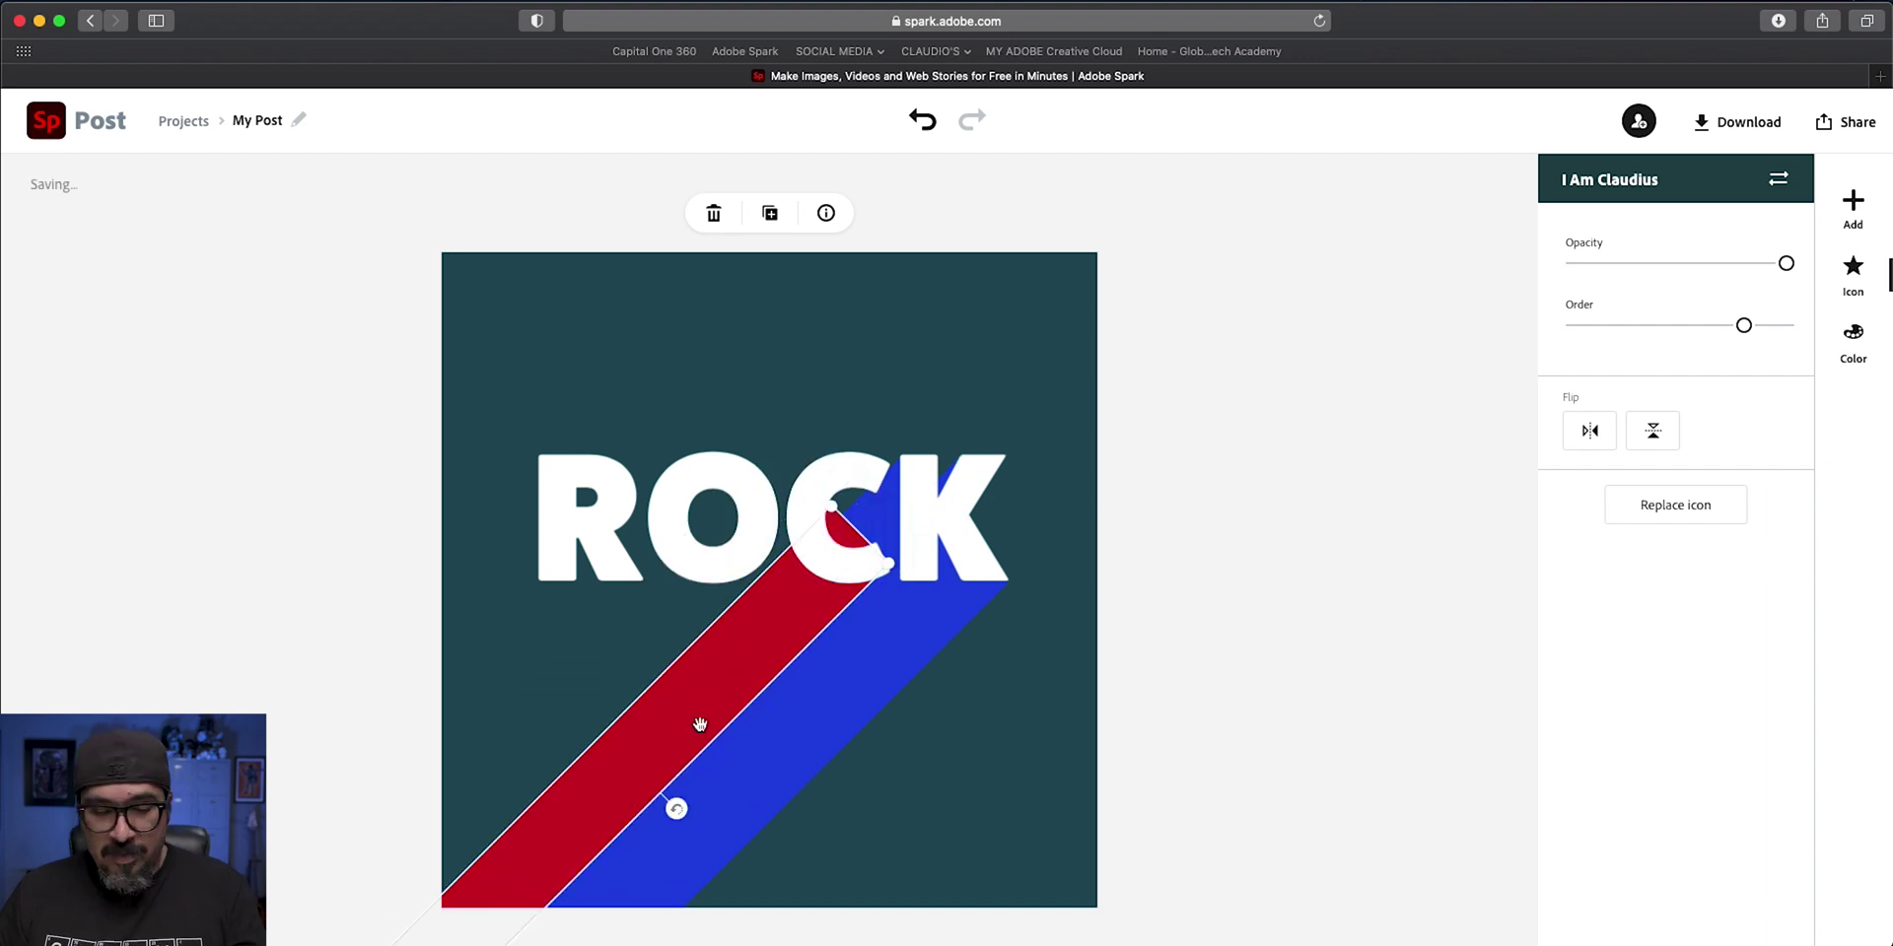
key("Down")
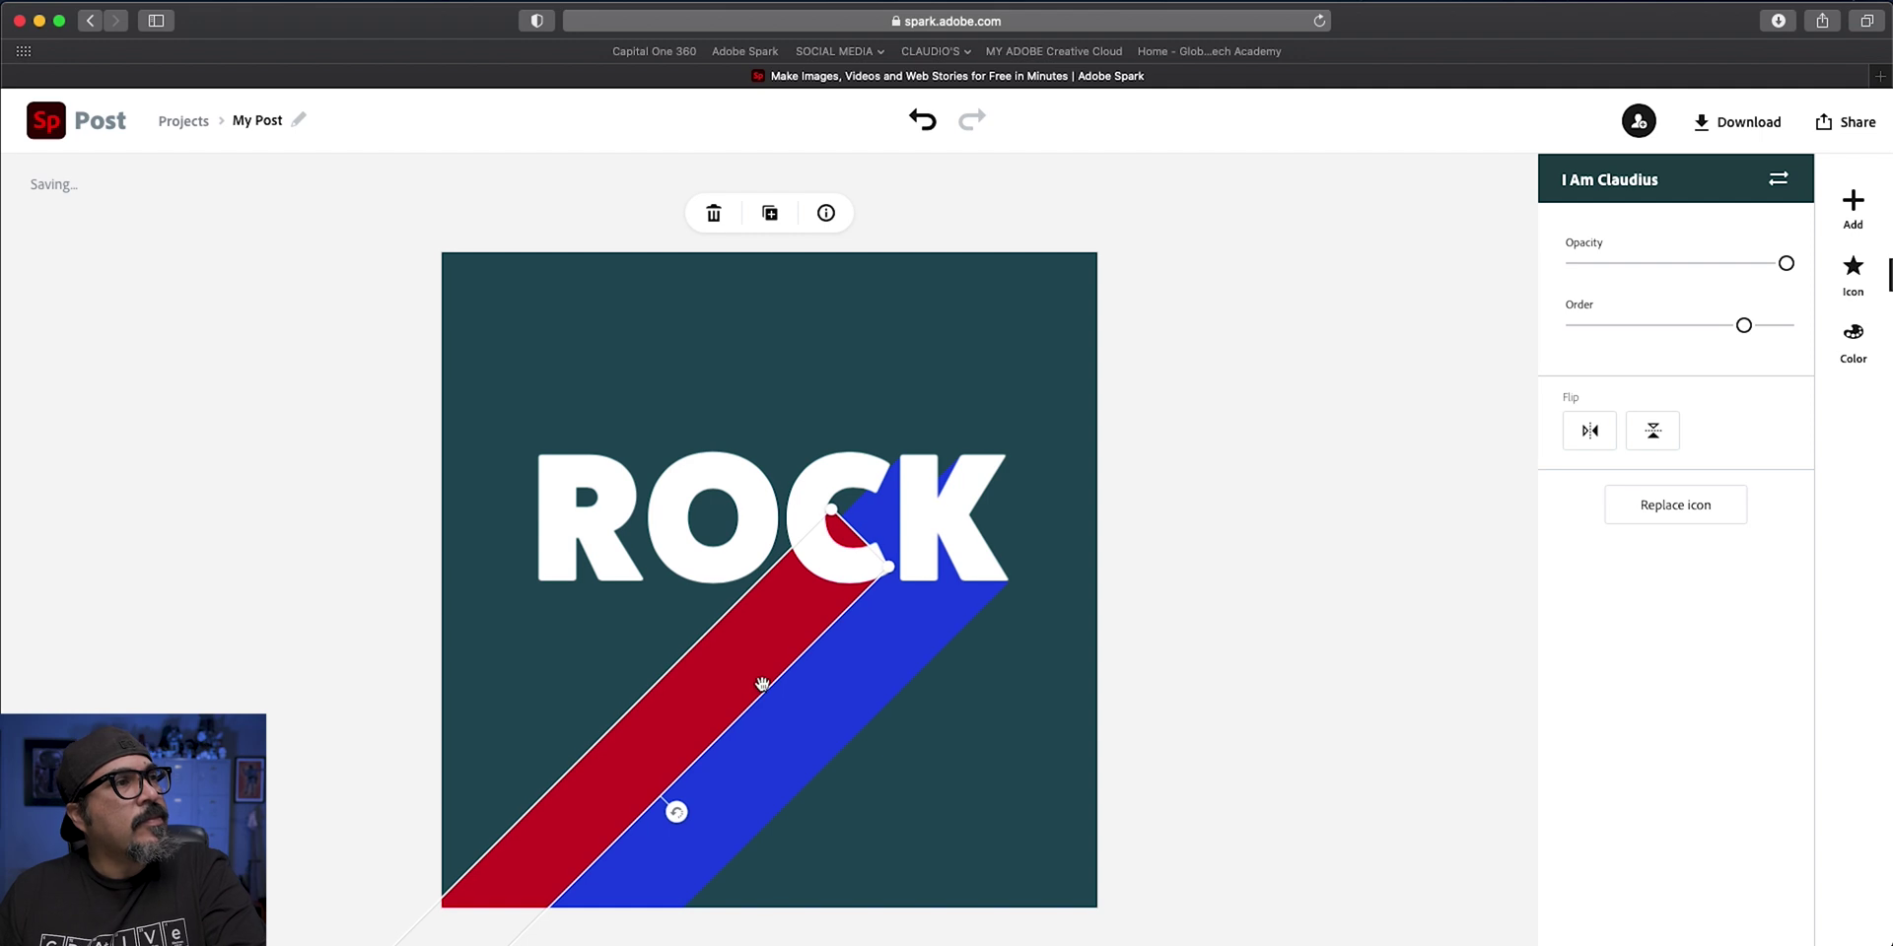
left_click(1219, 574)
left_click(755, 606)
key("Right")
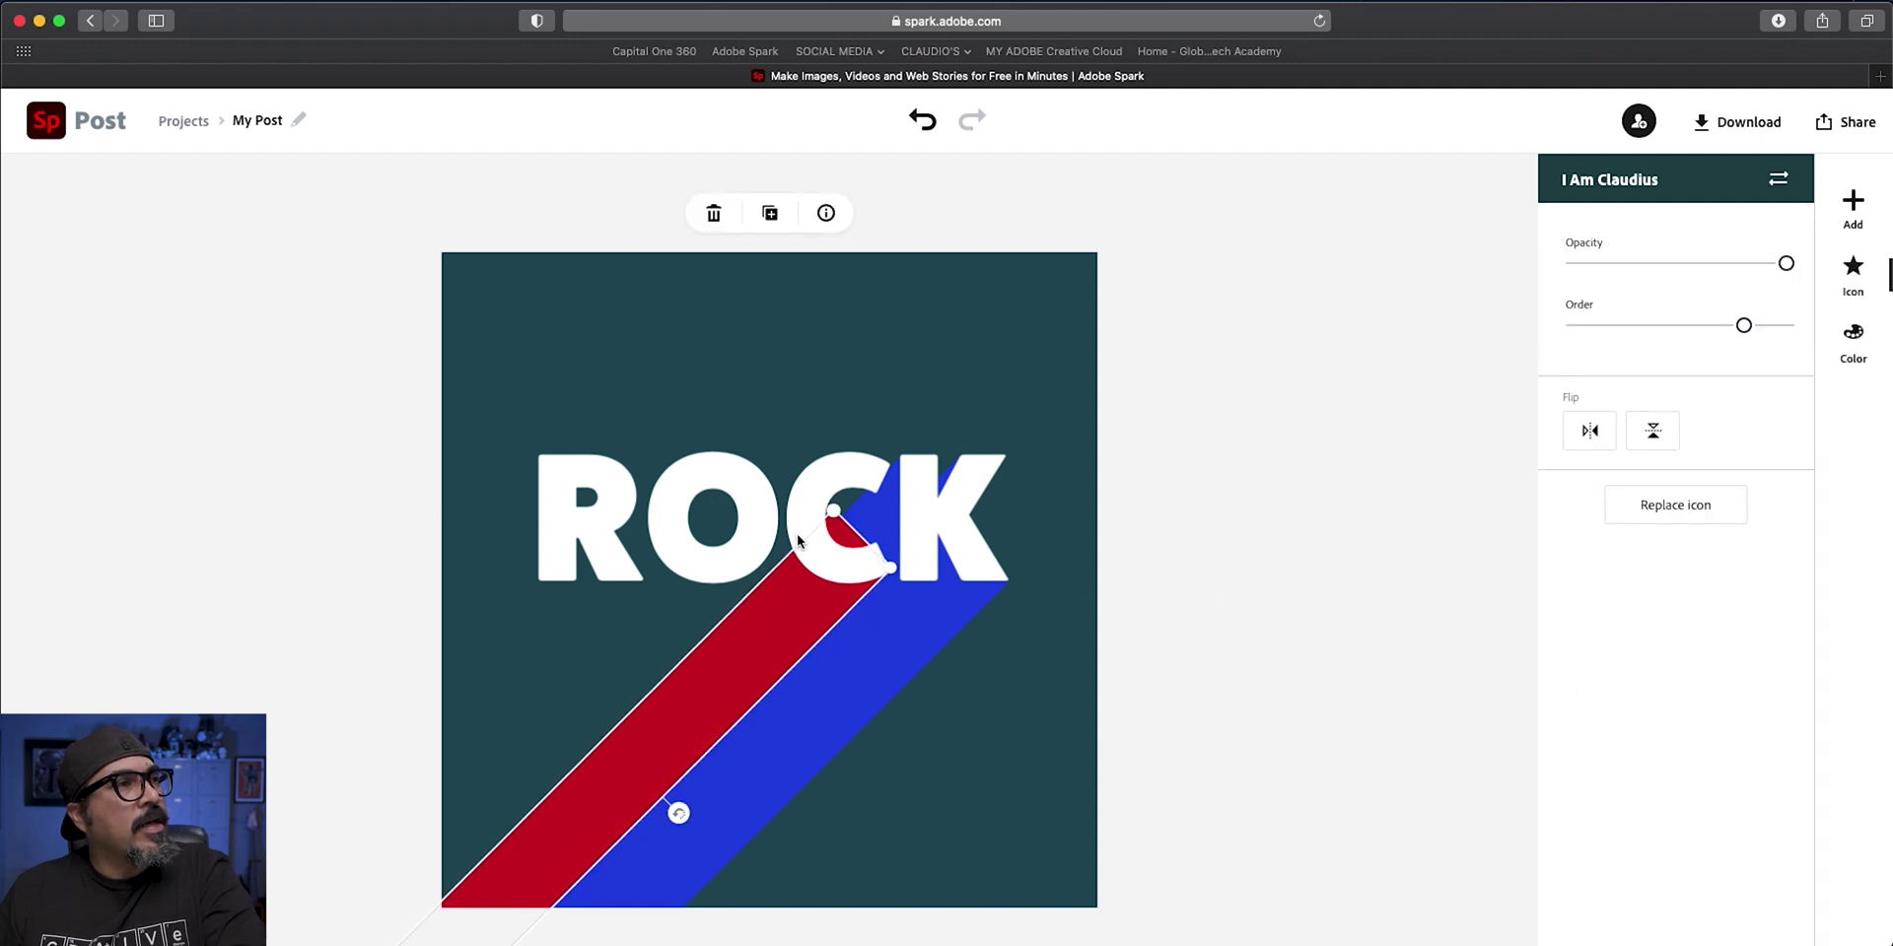
left_click_drag(826, 527, 863, 552)
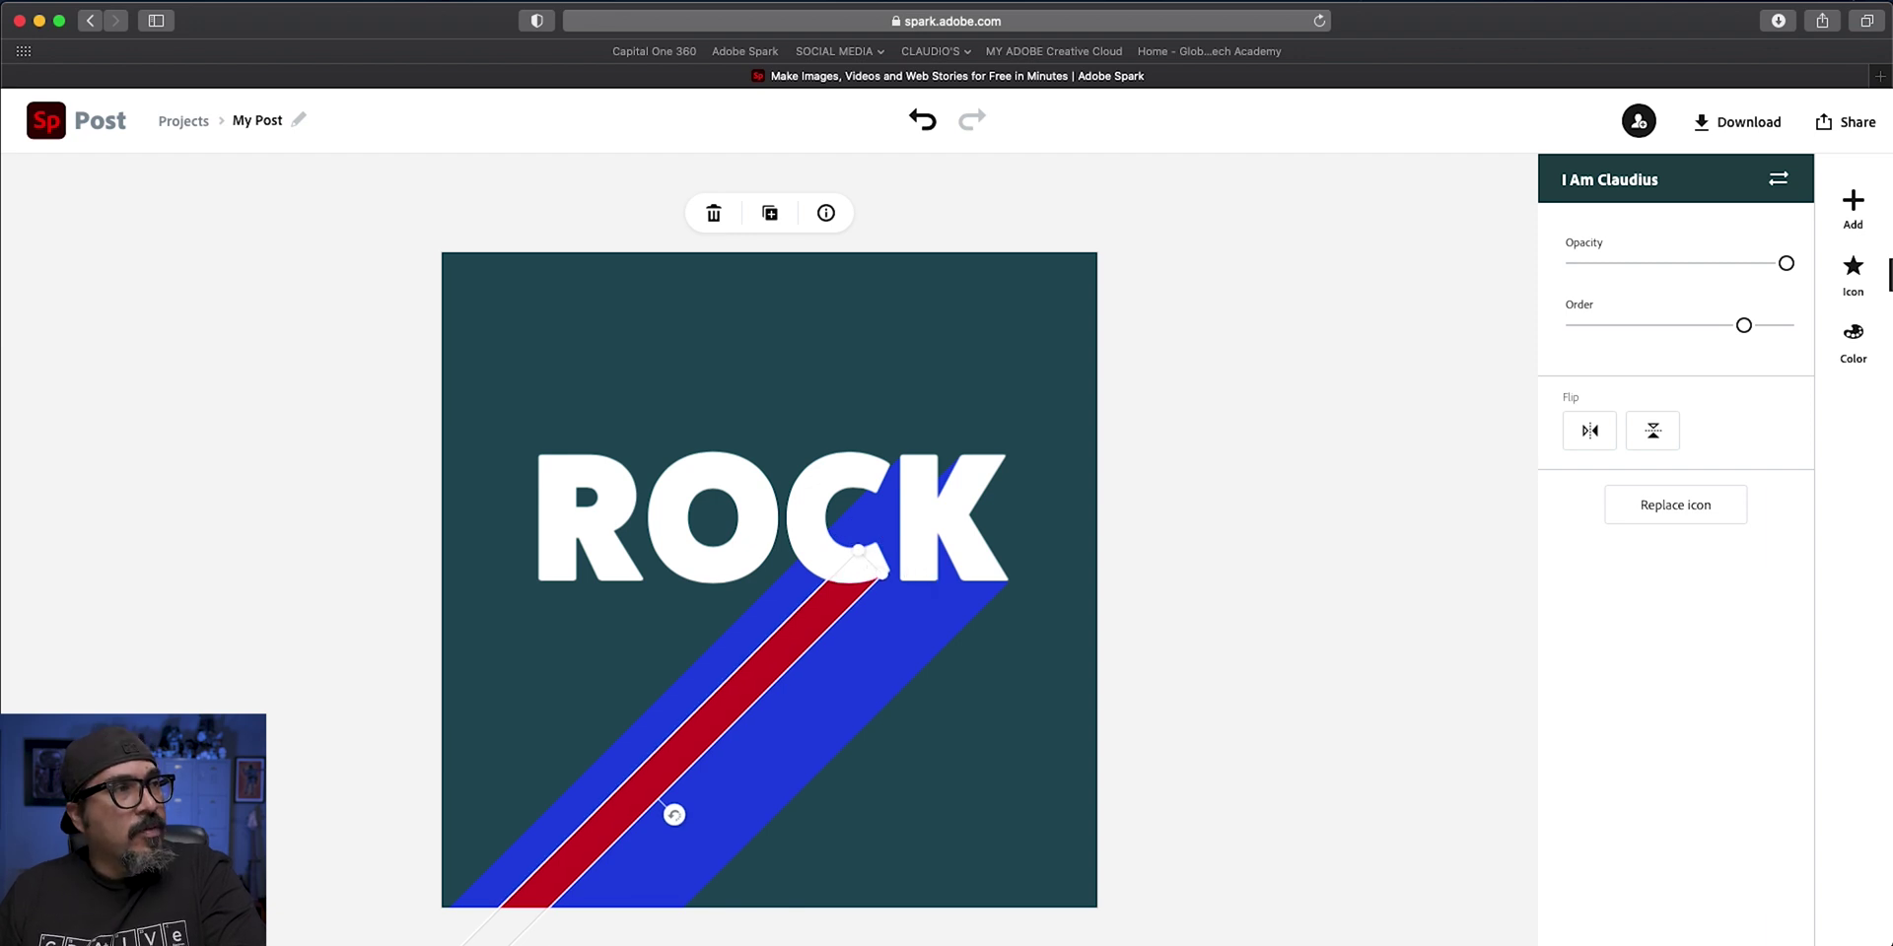
left_click(1230, 523)
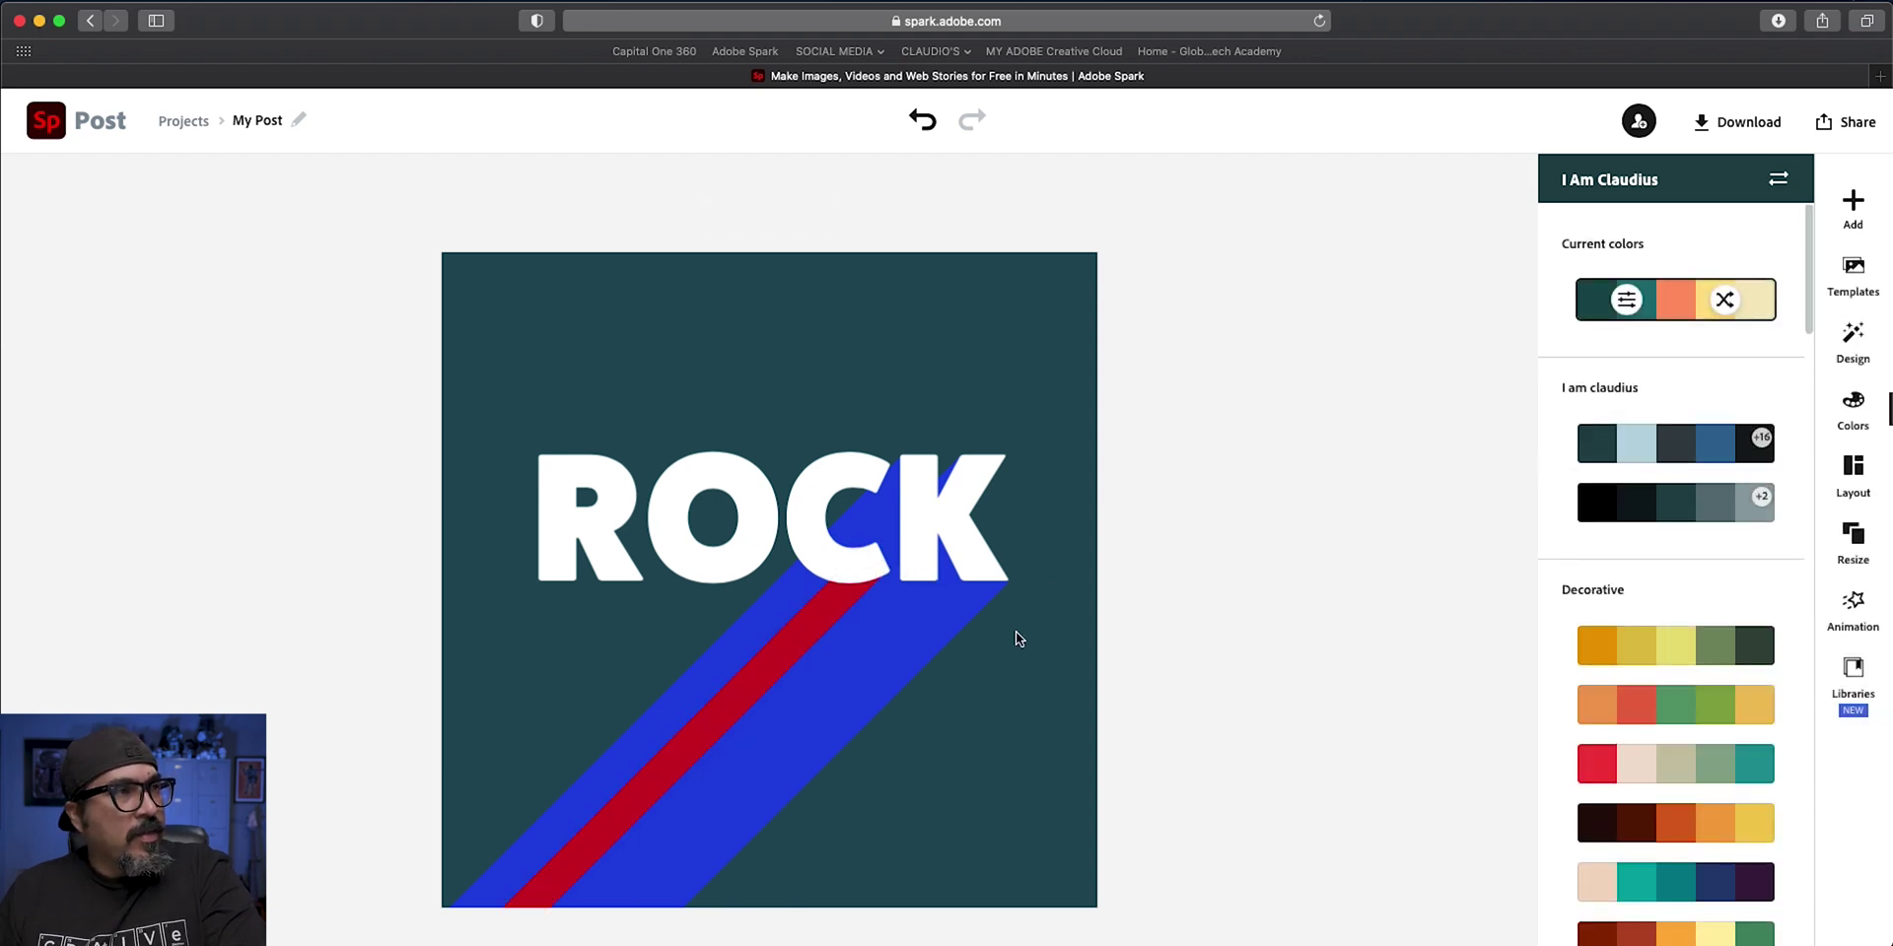
left_click(814, 627)
left_click(1173, 524)
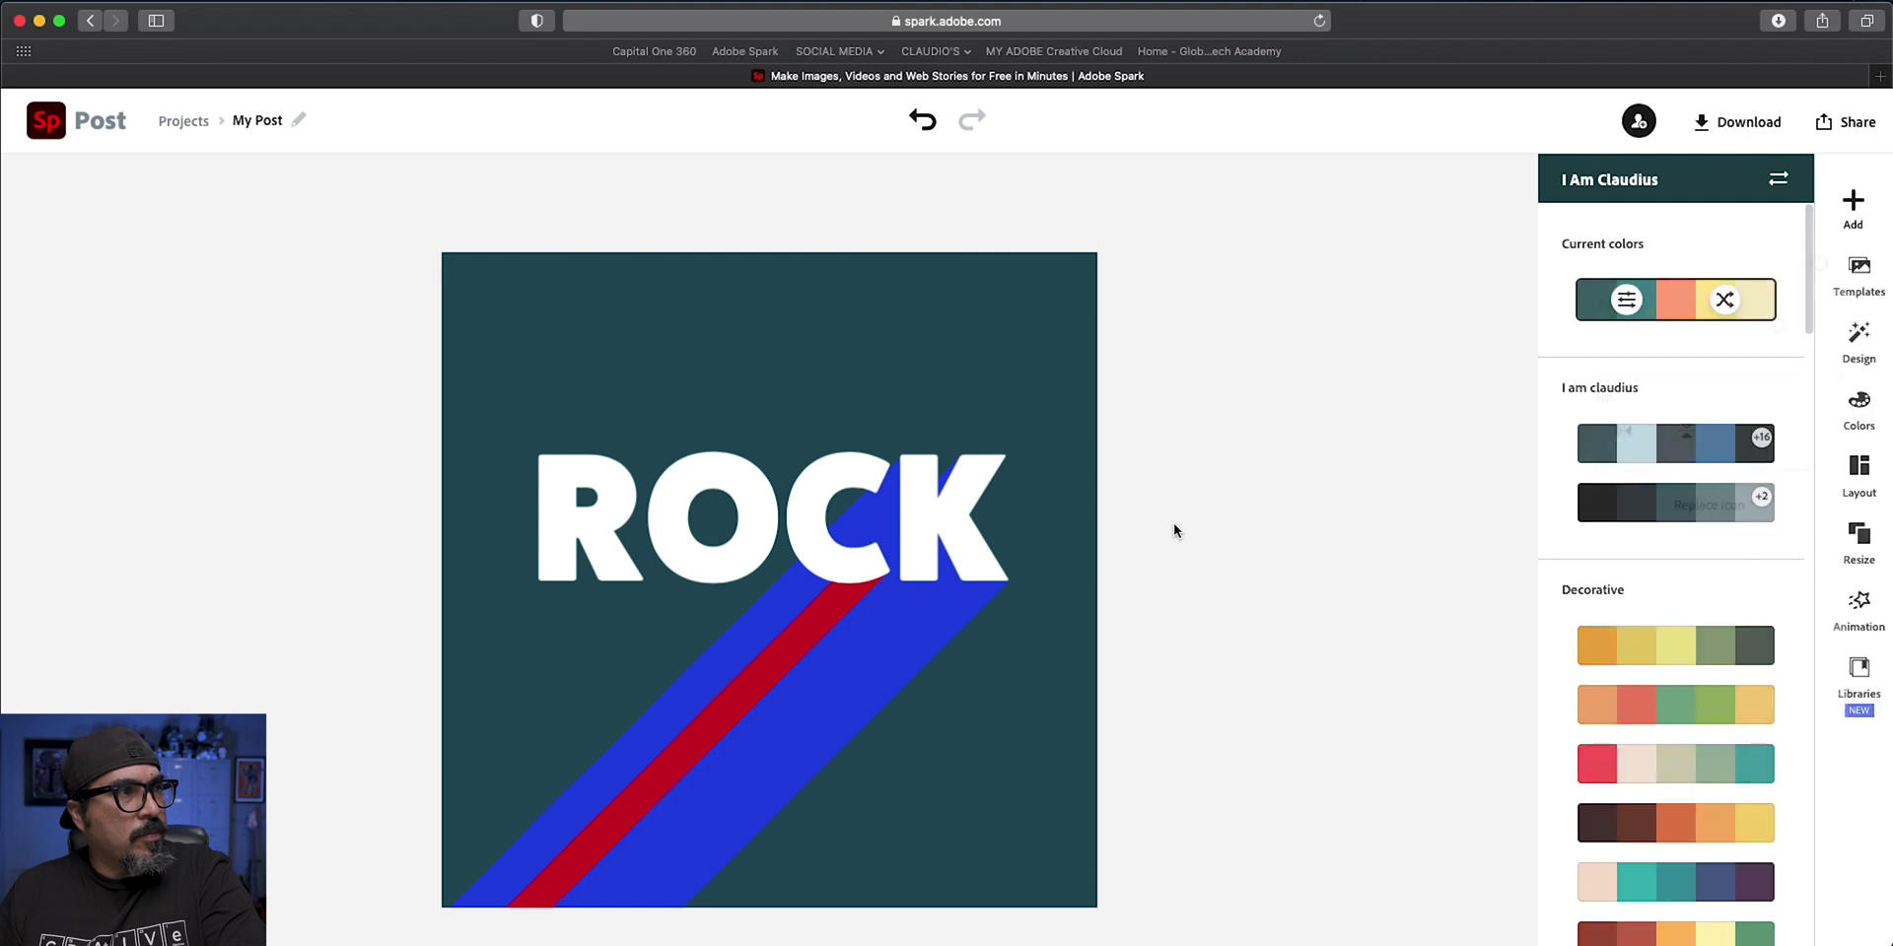
Duplicate the thin red stripe and place the copy at the blue band's upper-left edge
left_click(795, 624)
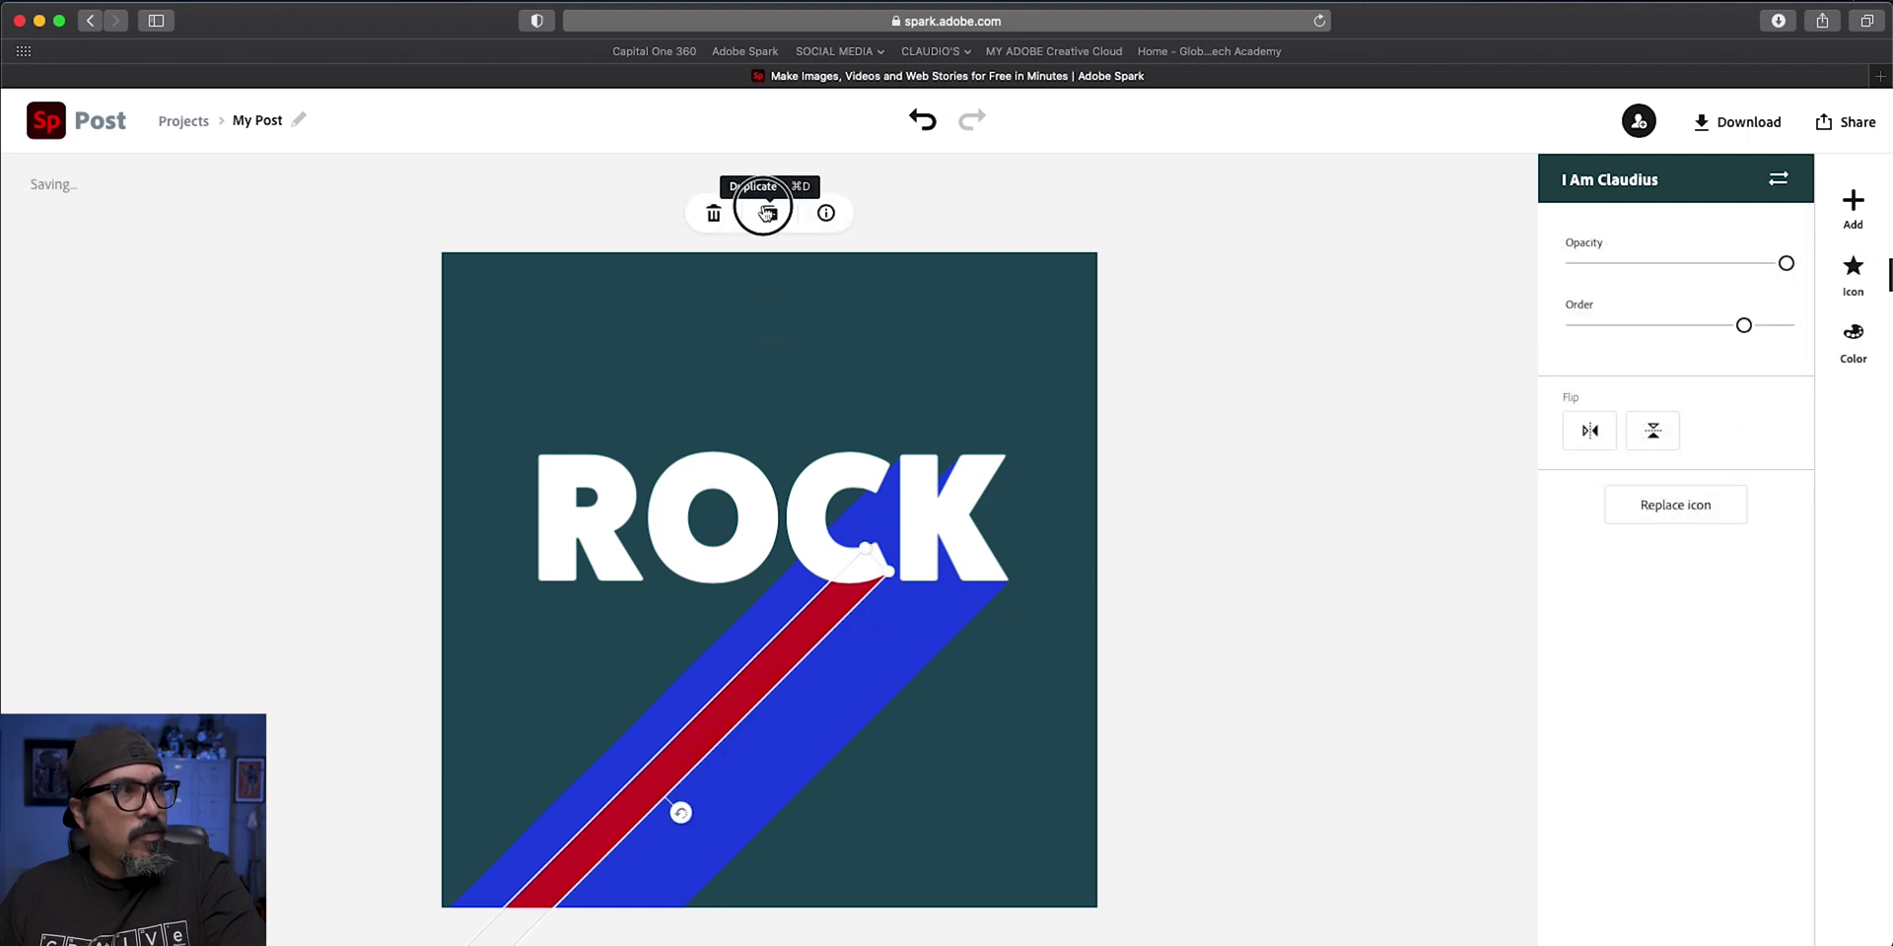
left_click(770, 213)
left_click_drag(844, 622, 823, 531)
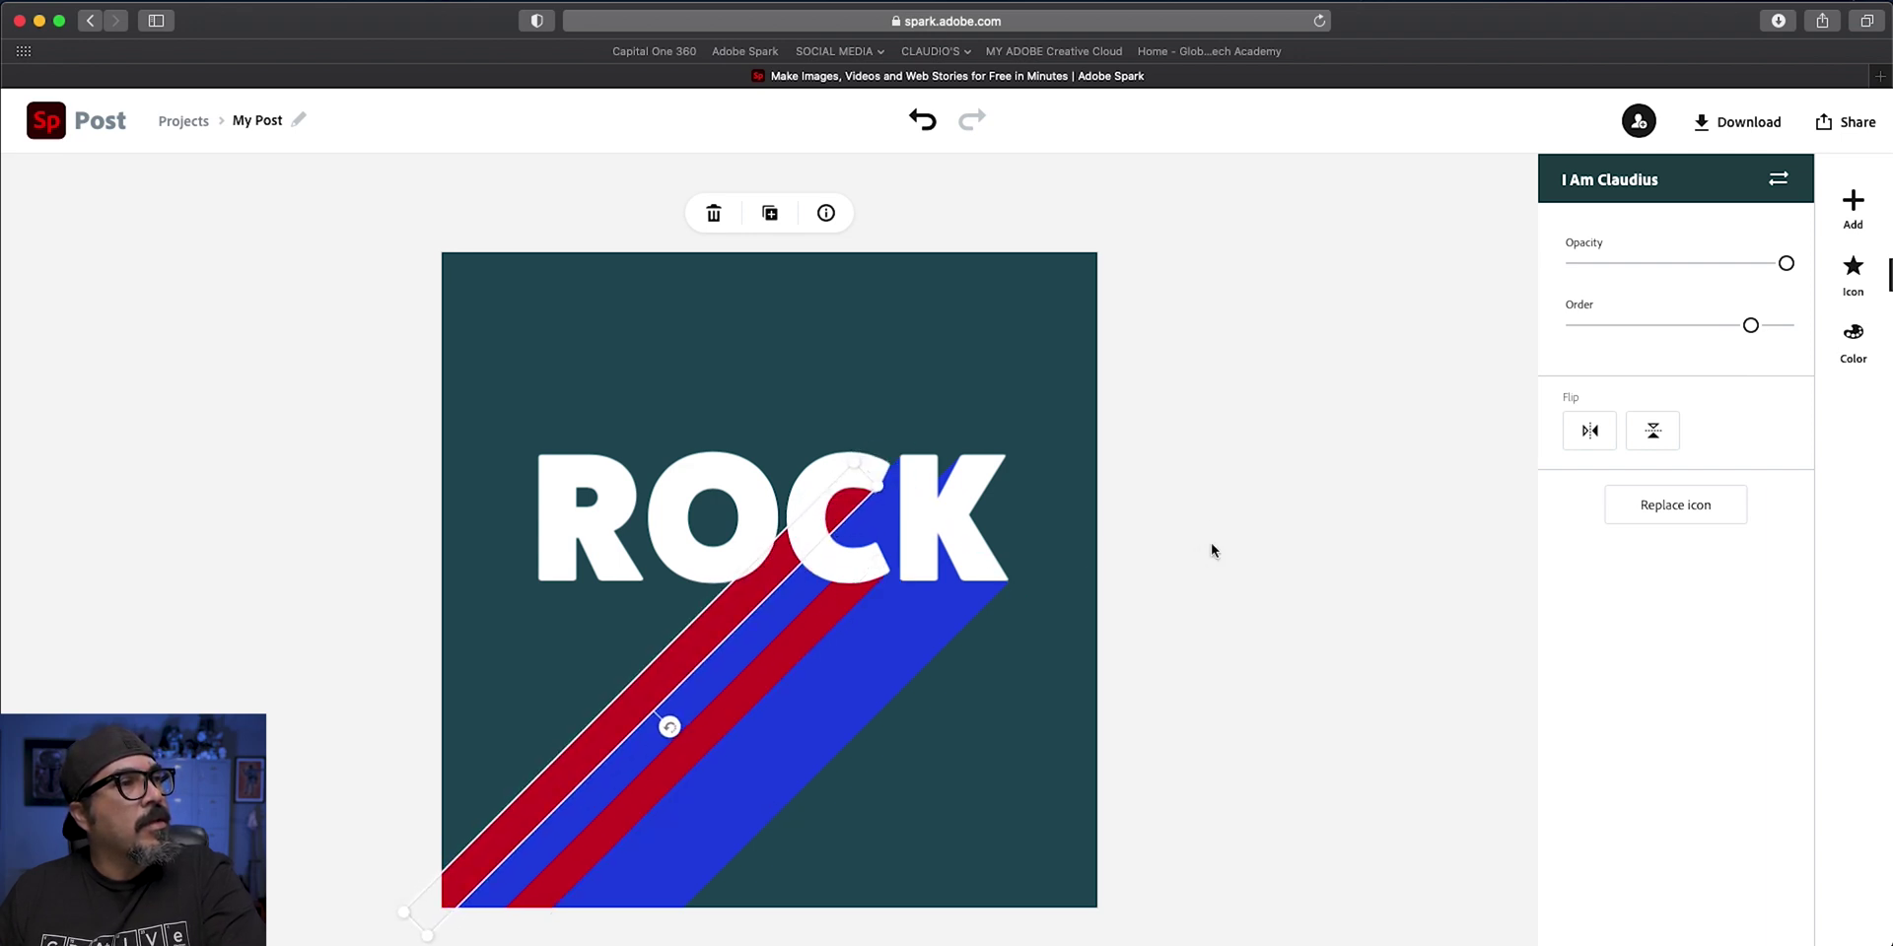
left_click(1219, 507)
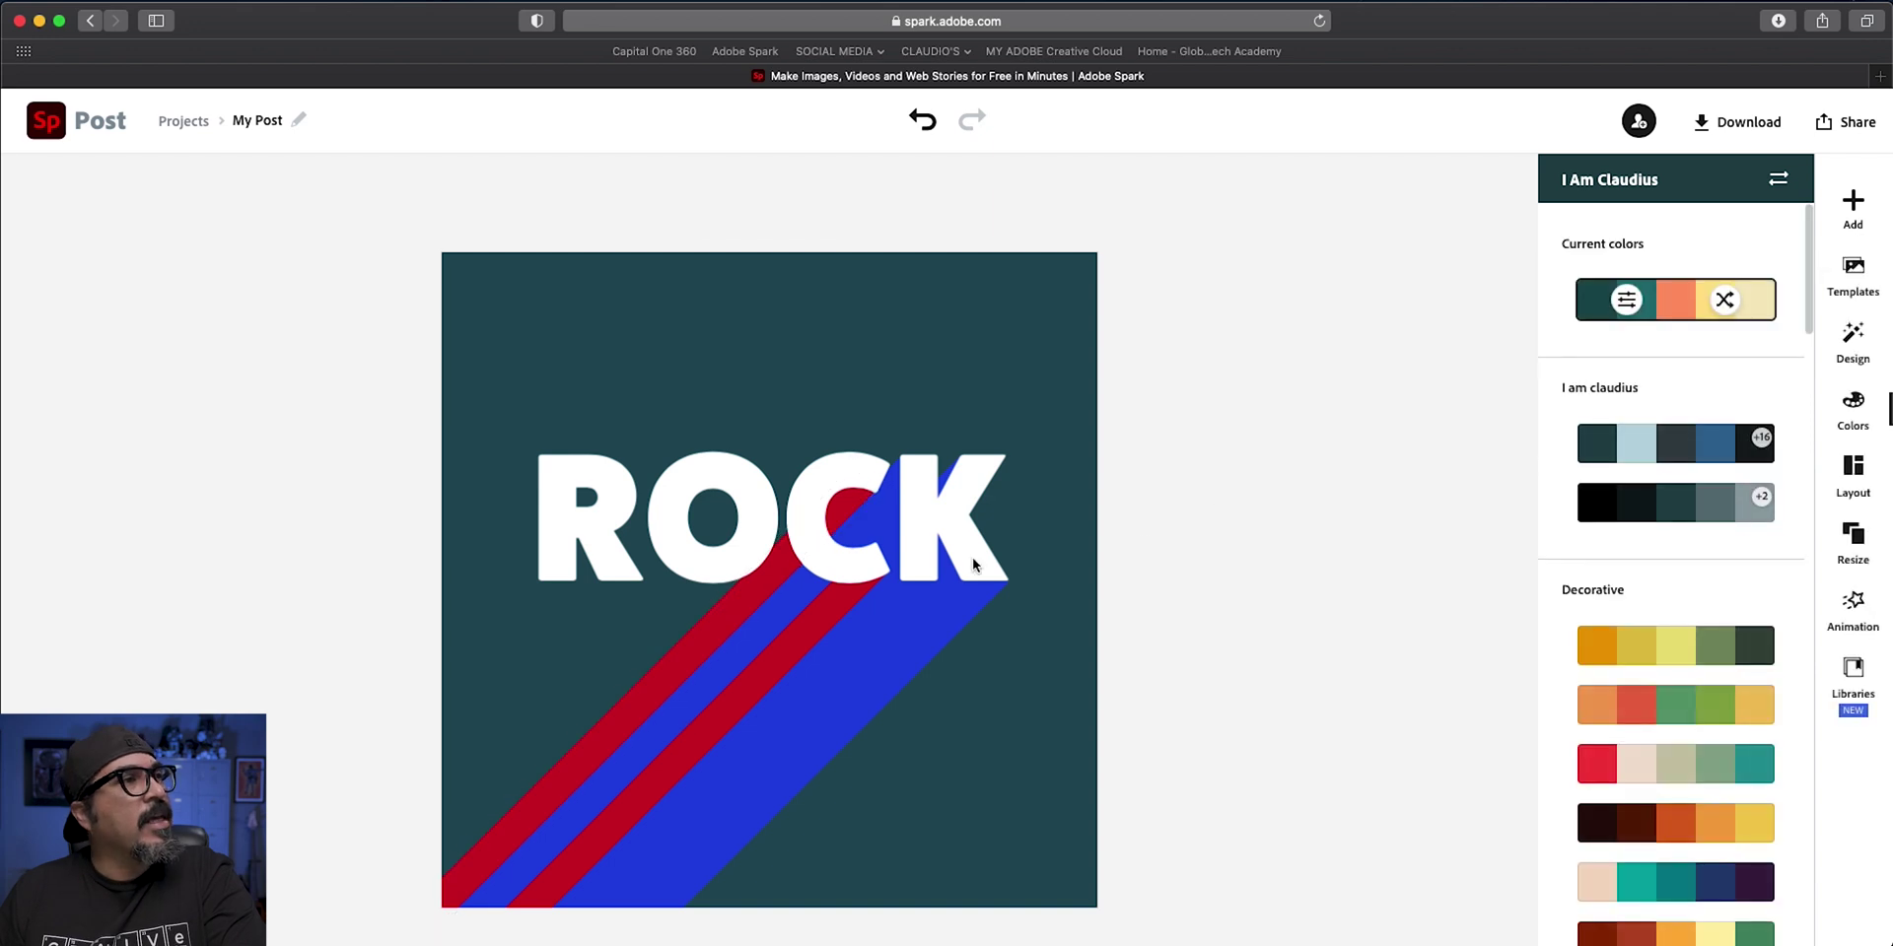
left_click(741, 596)
left_click(1312, 468)
left_click(718, 624)
left_click(1306, 480)
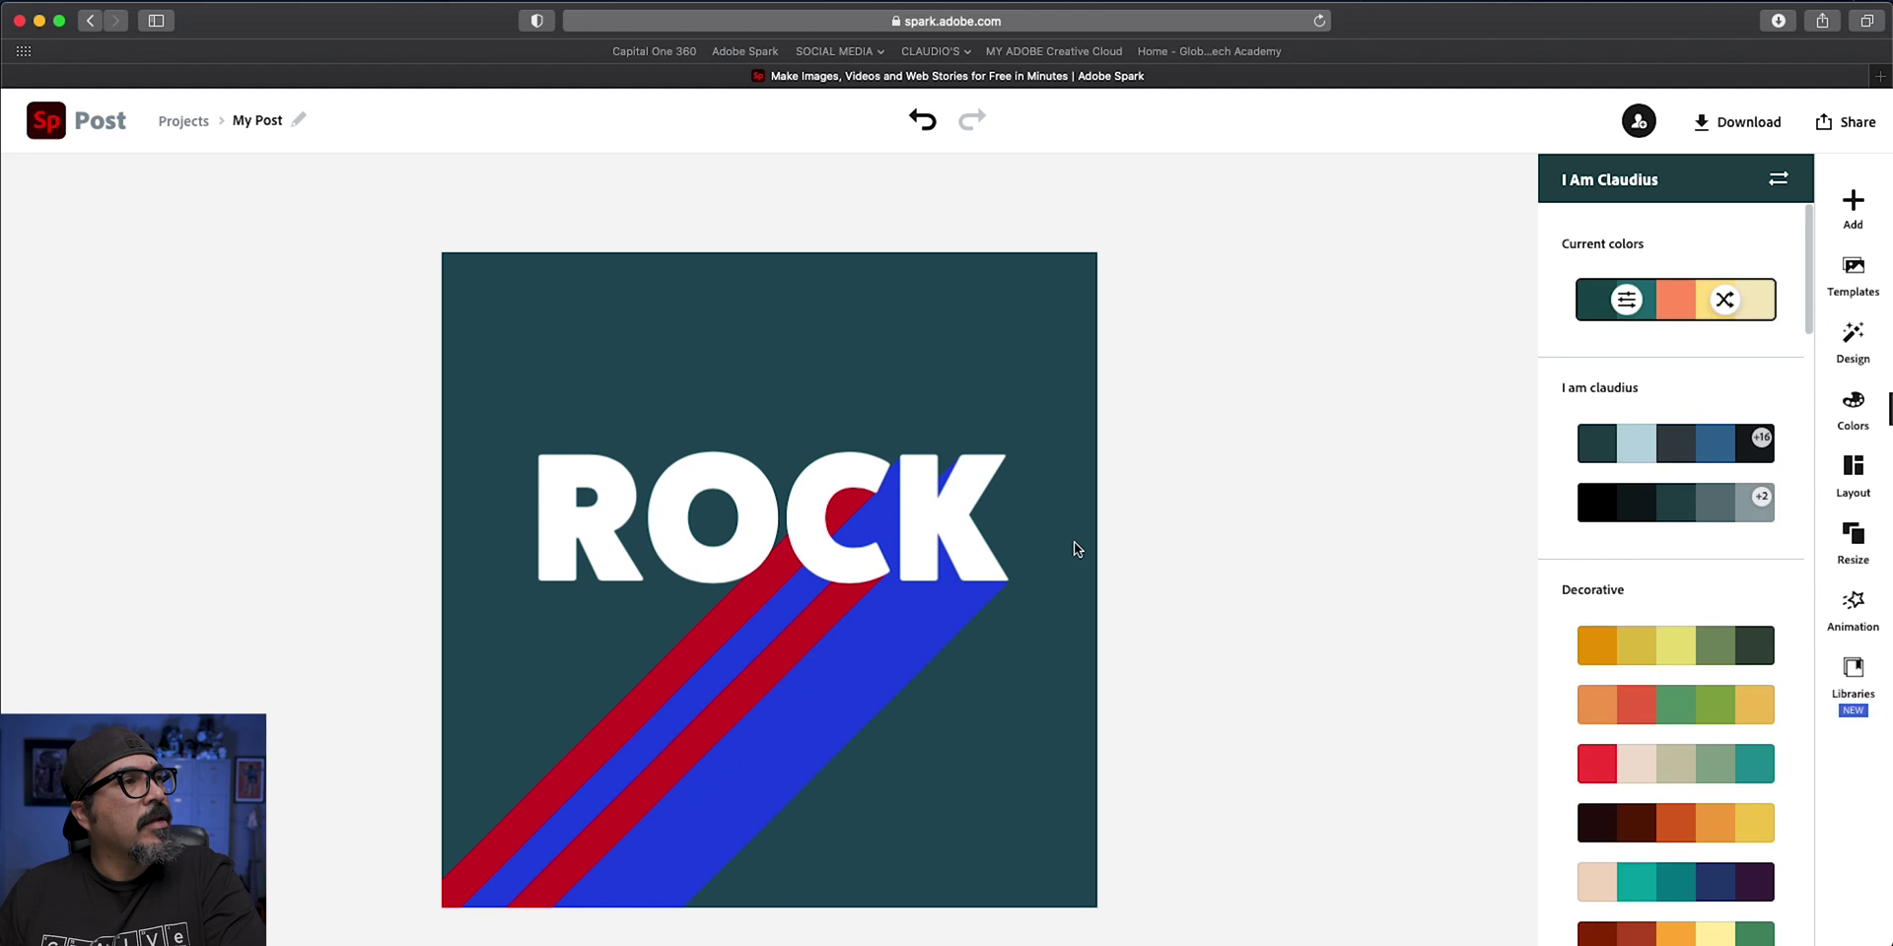
Add more red copies beside the originals to fill the gaps into one broad red band
left_click(778, 574)
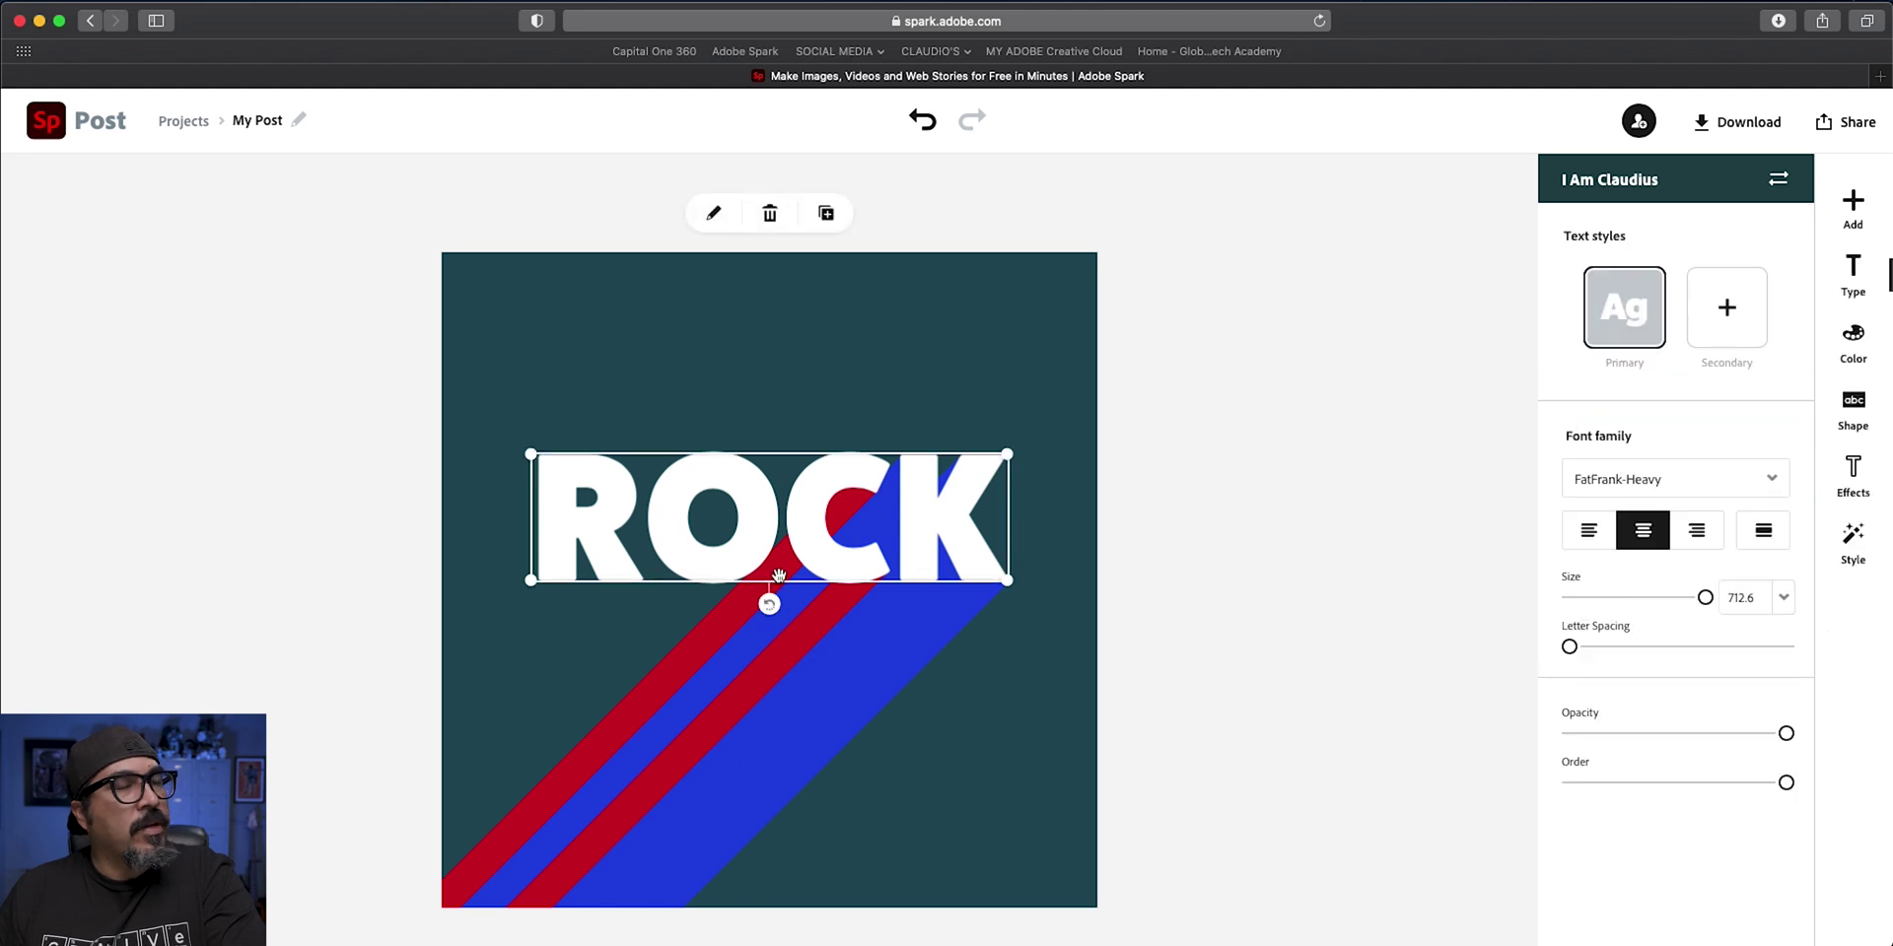
left_click(701, 657)
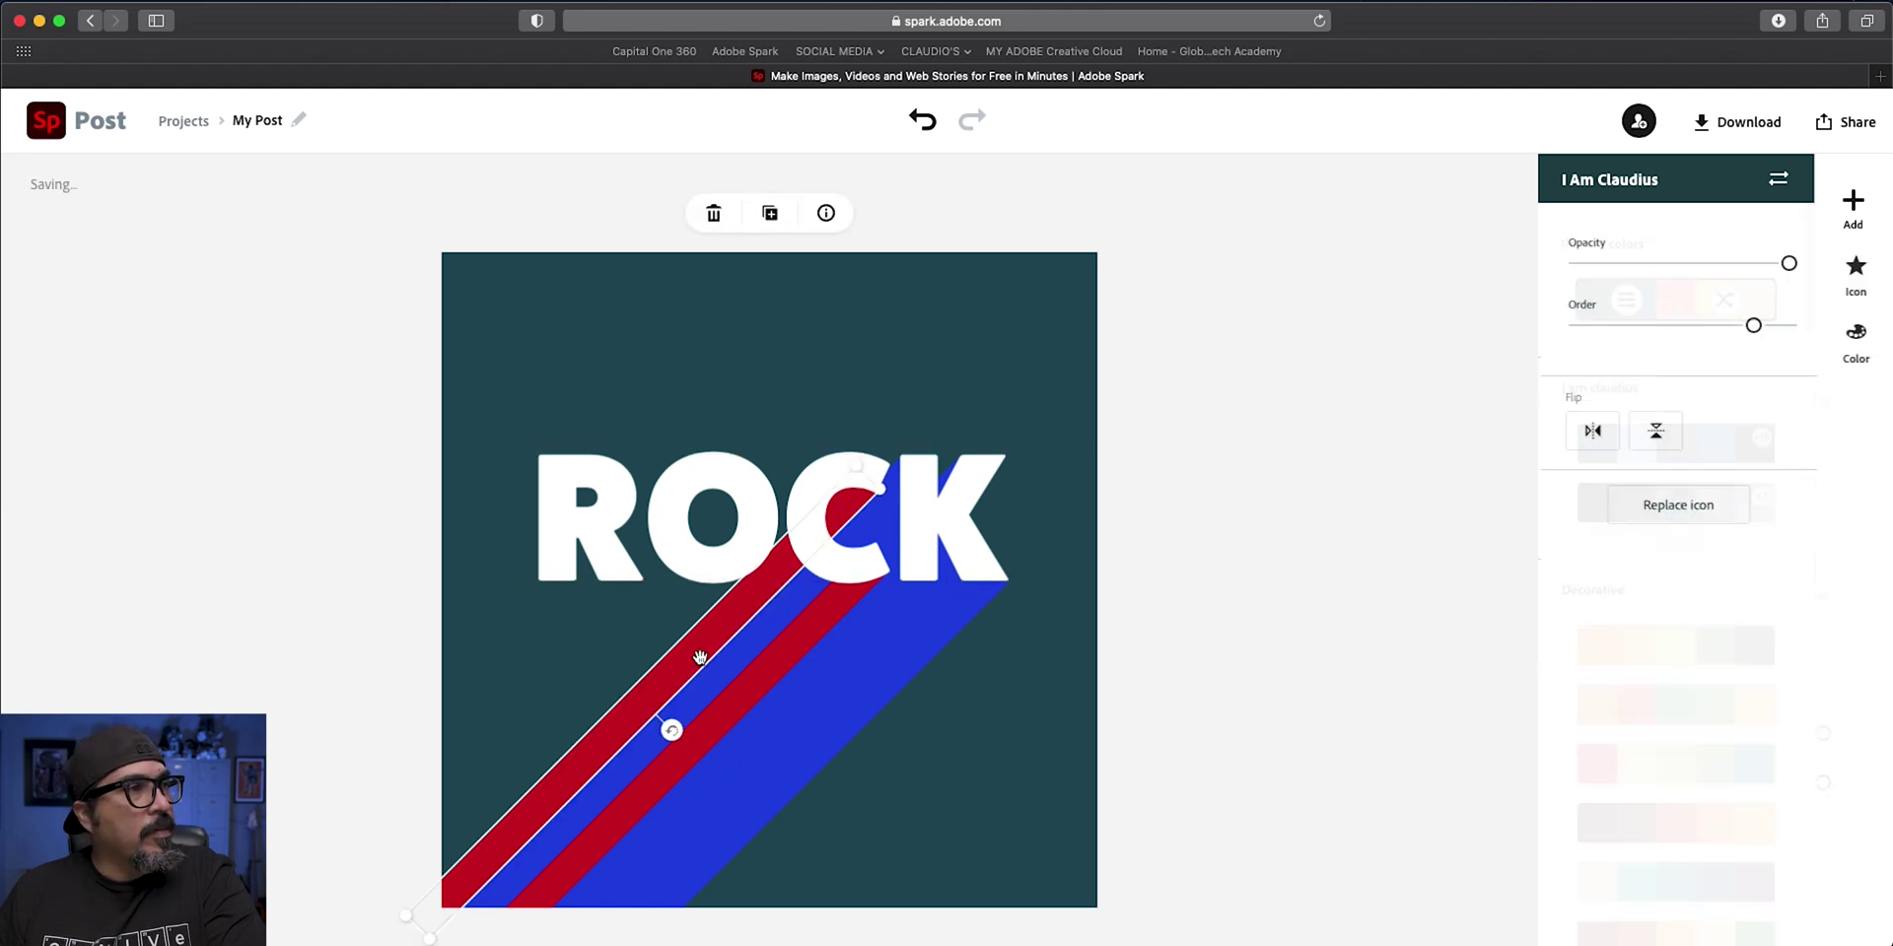
left_click(766, 224)
left_click_drag(803, 592, 723, 667)
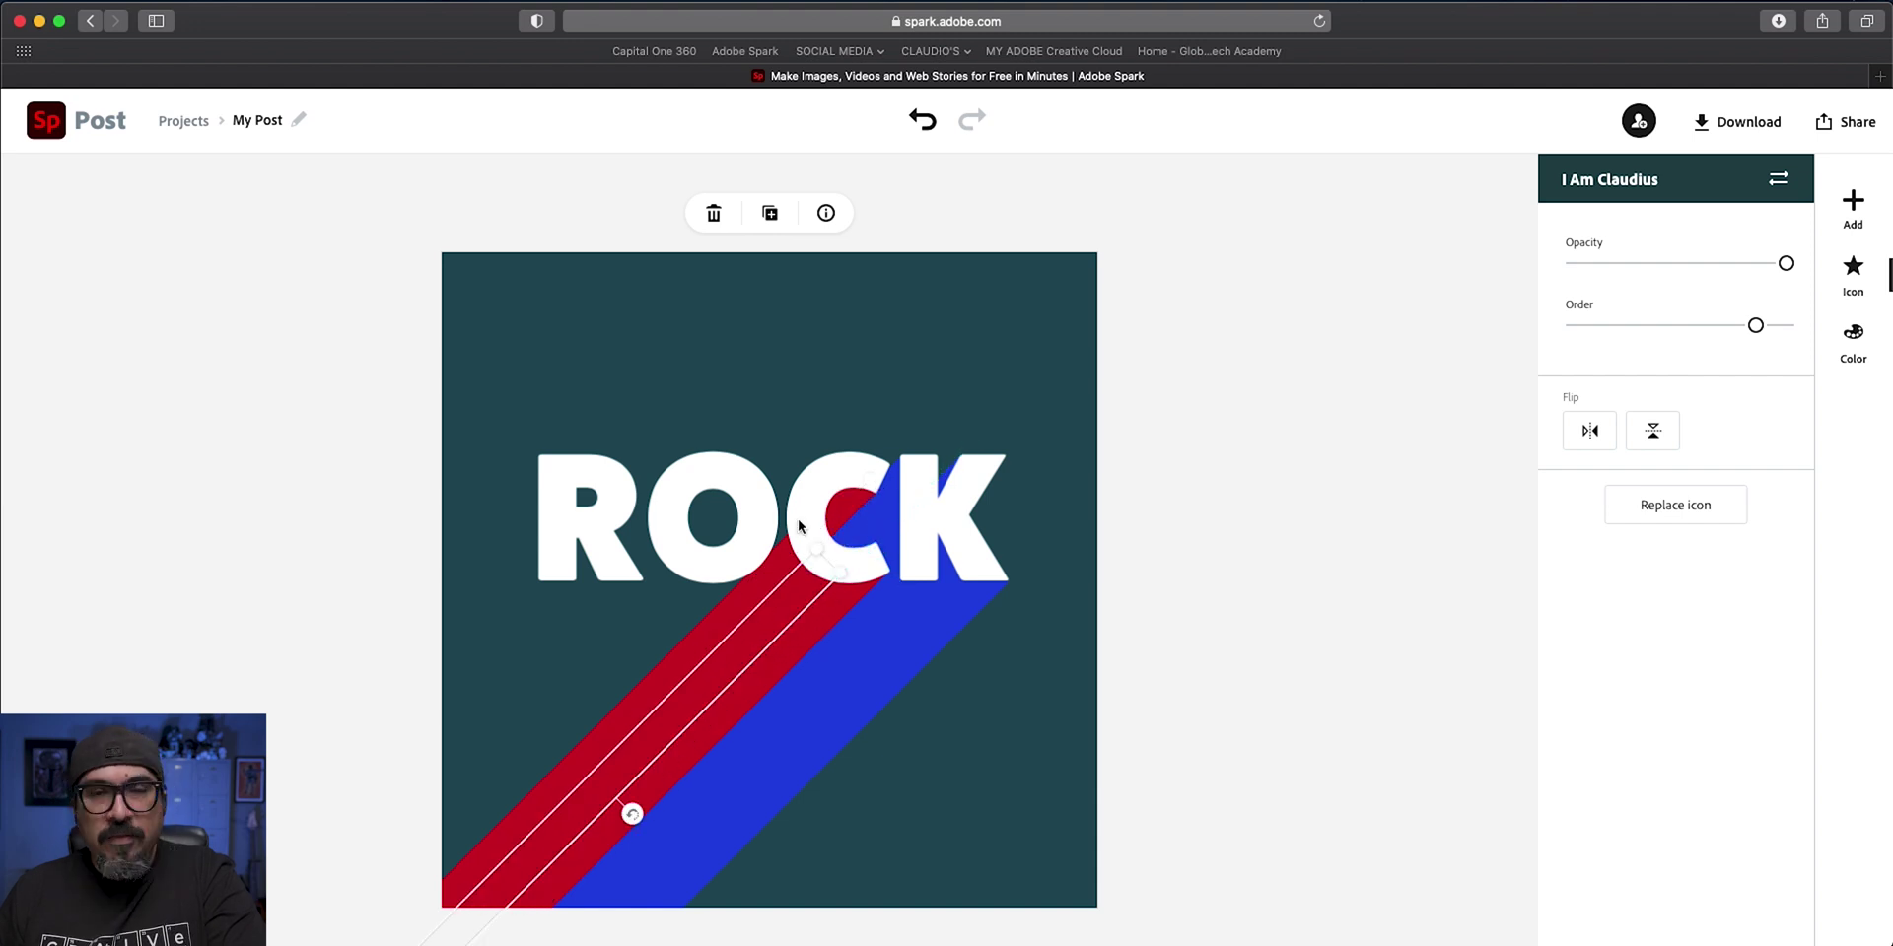
left_click(770, 213)
left_click_drag(810, 592, 785, 529)
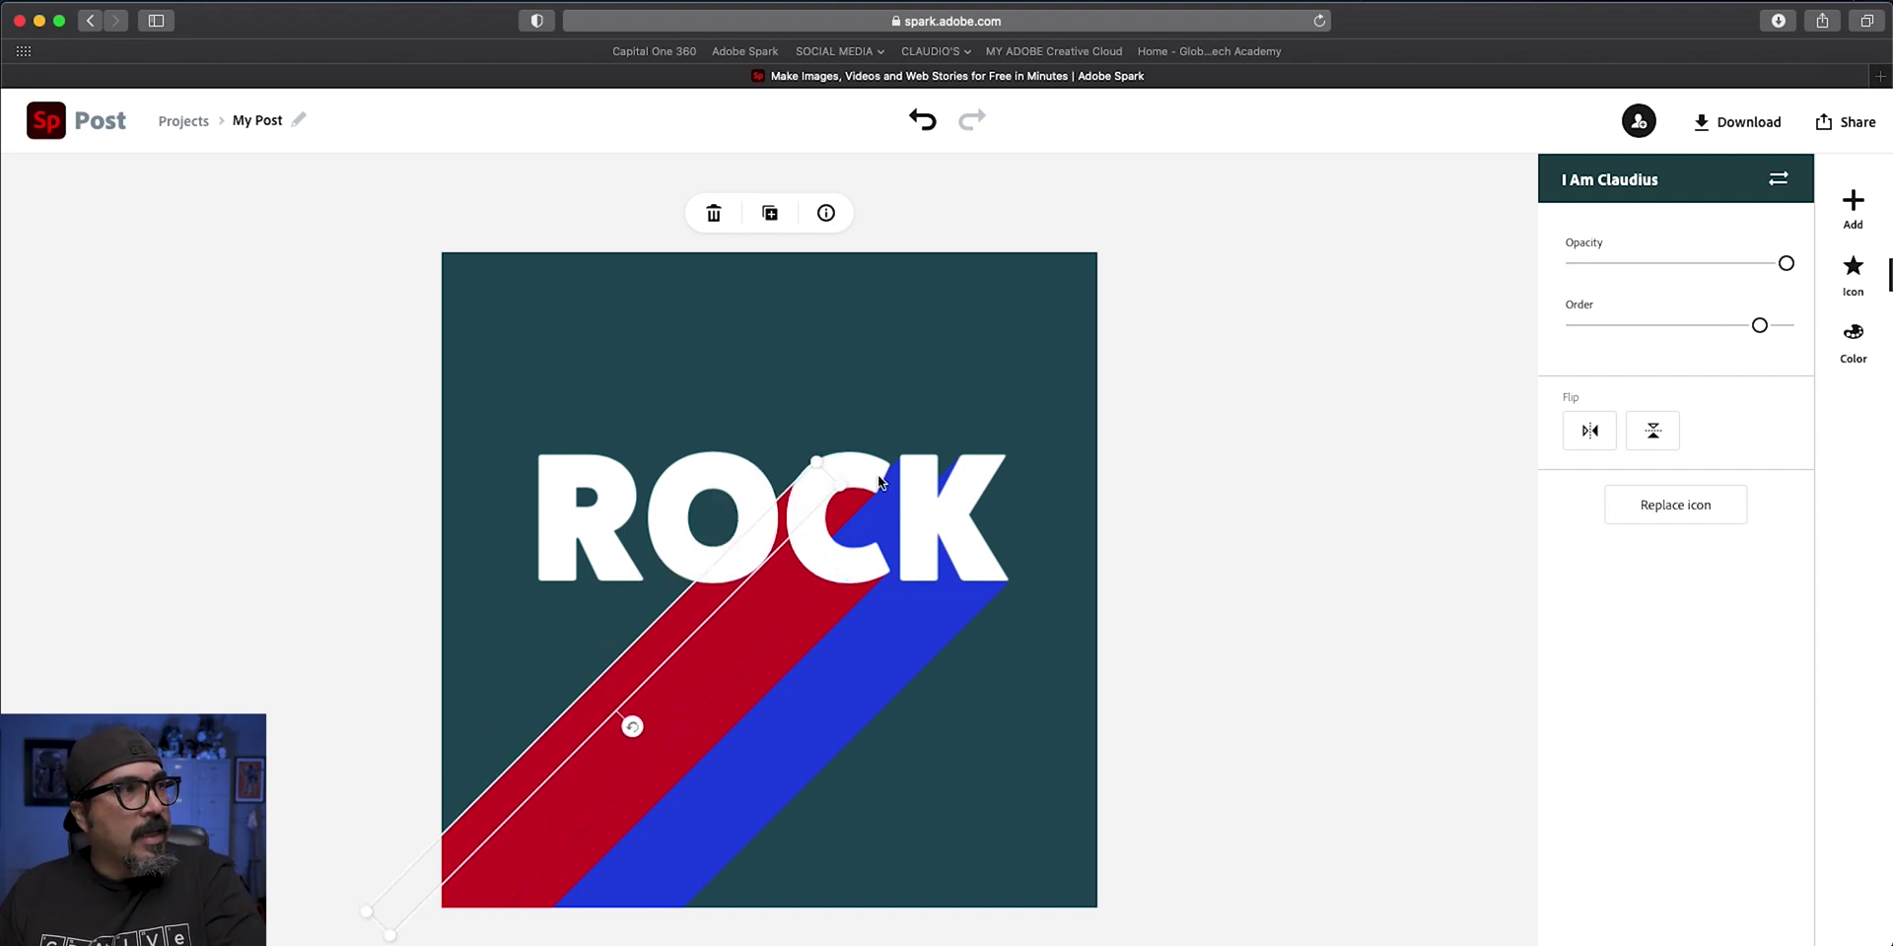
left_click(1408, 498)
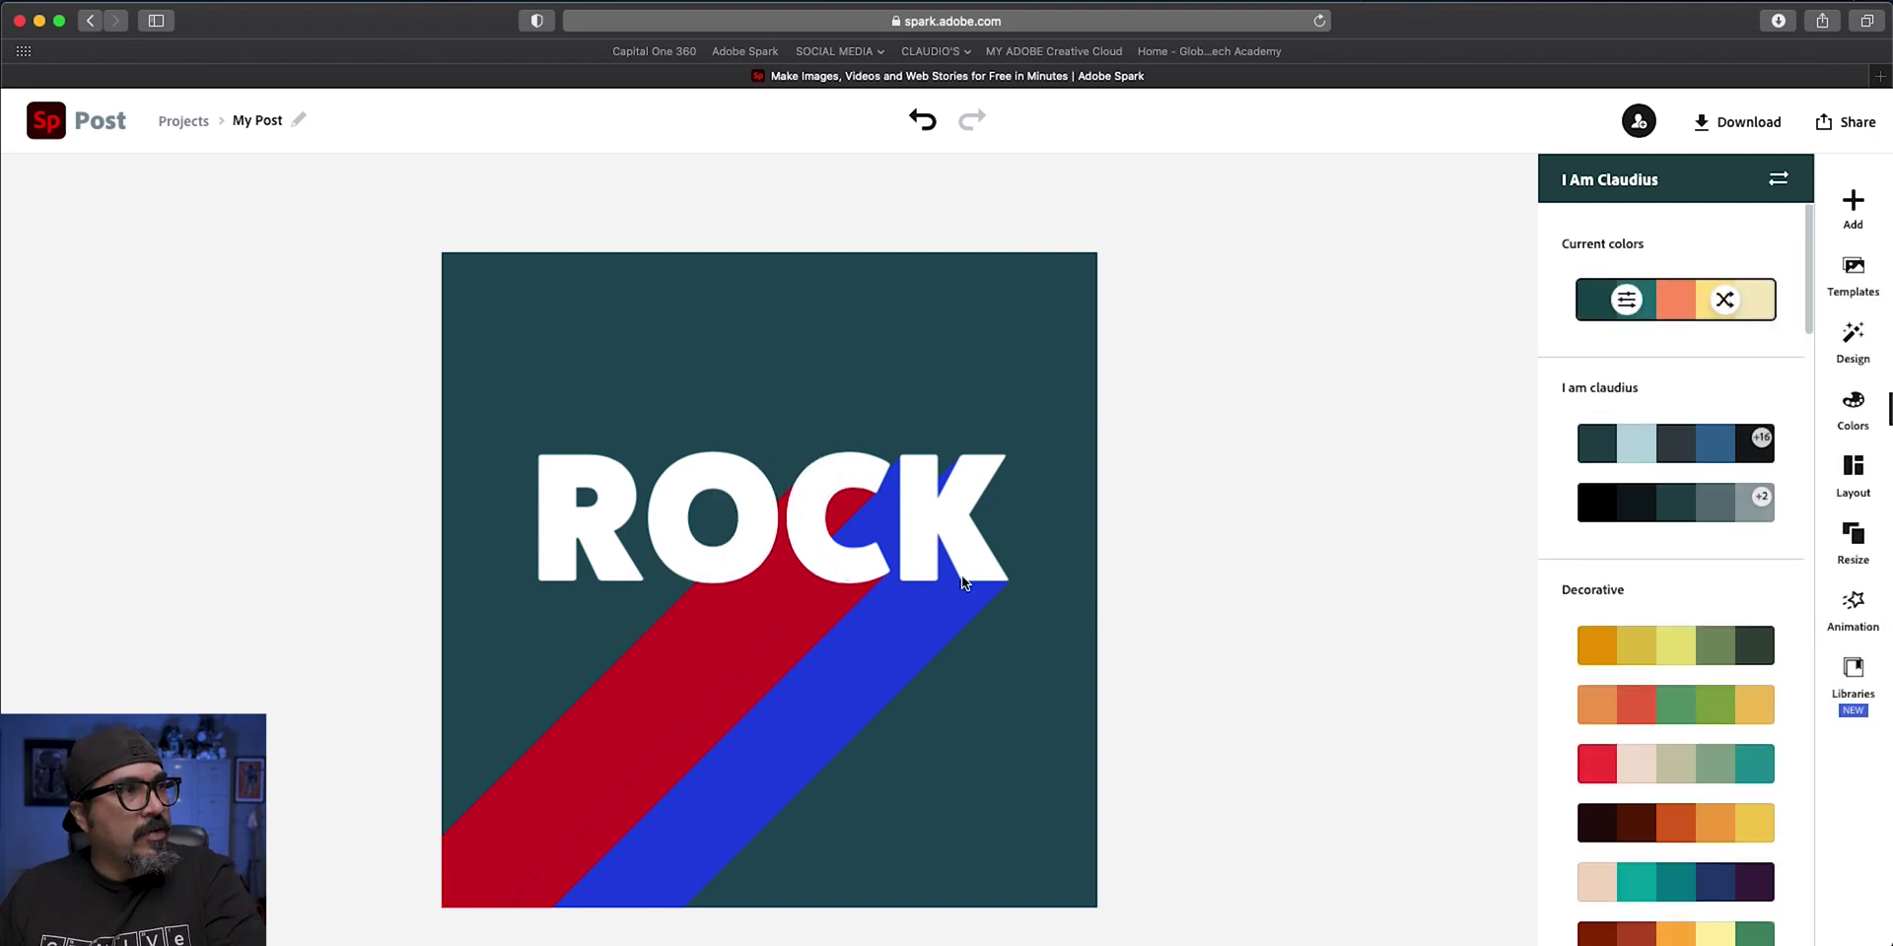
left_click(771, 617)
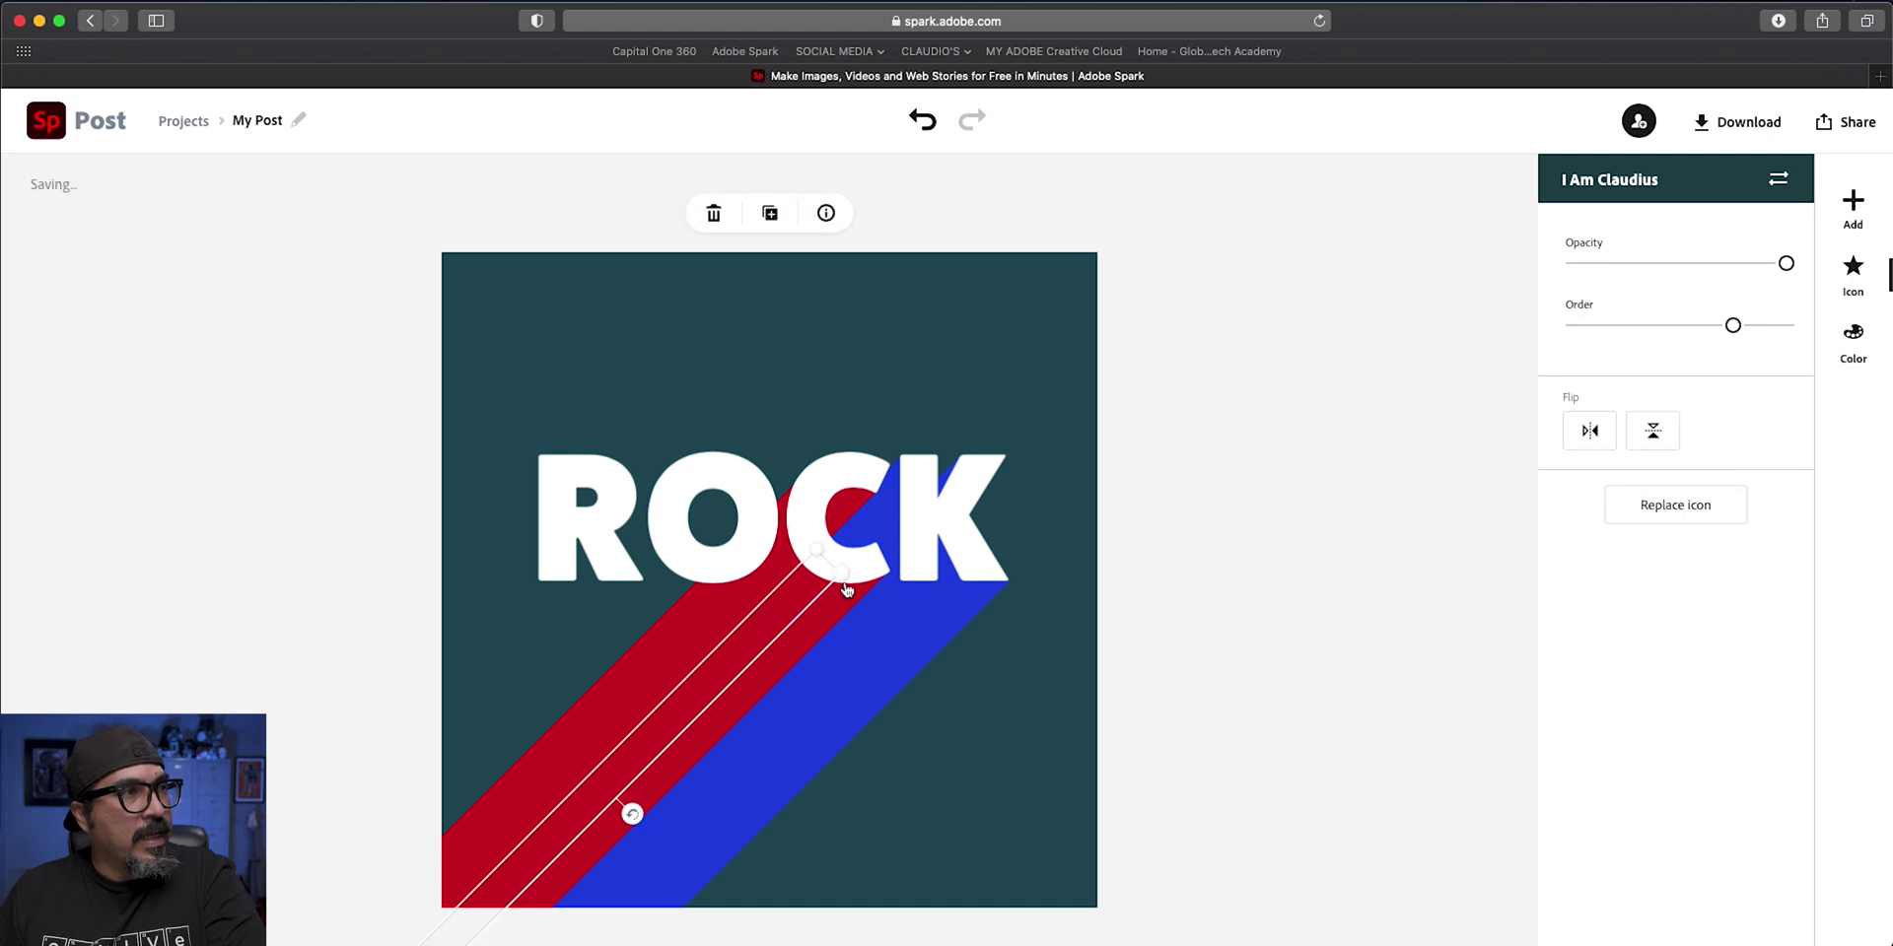
left_click(1410, 531)
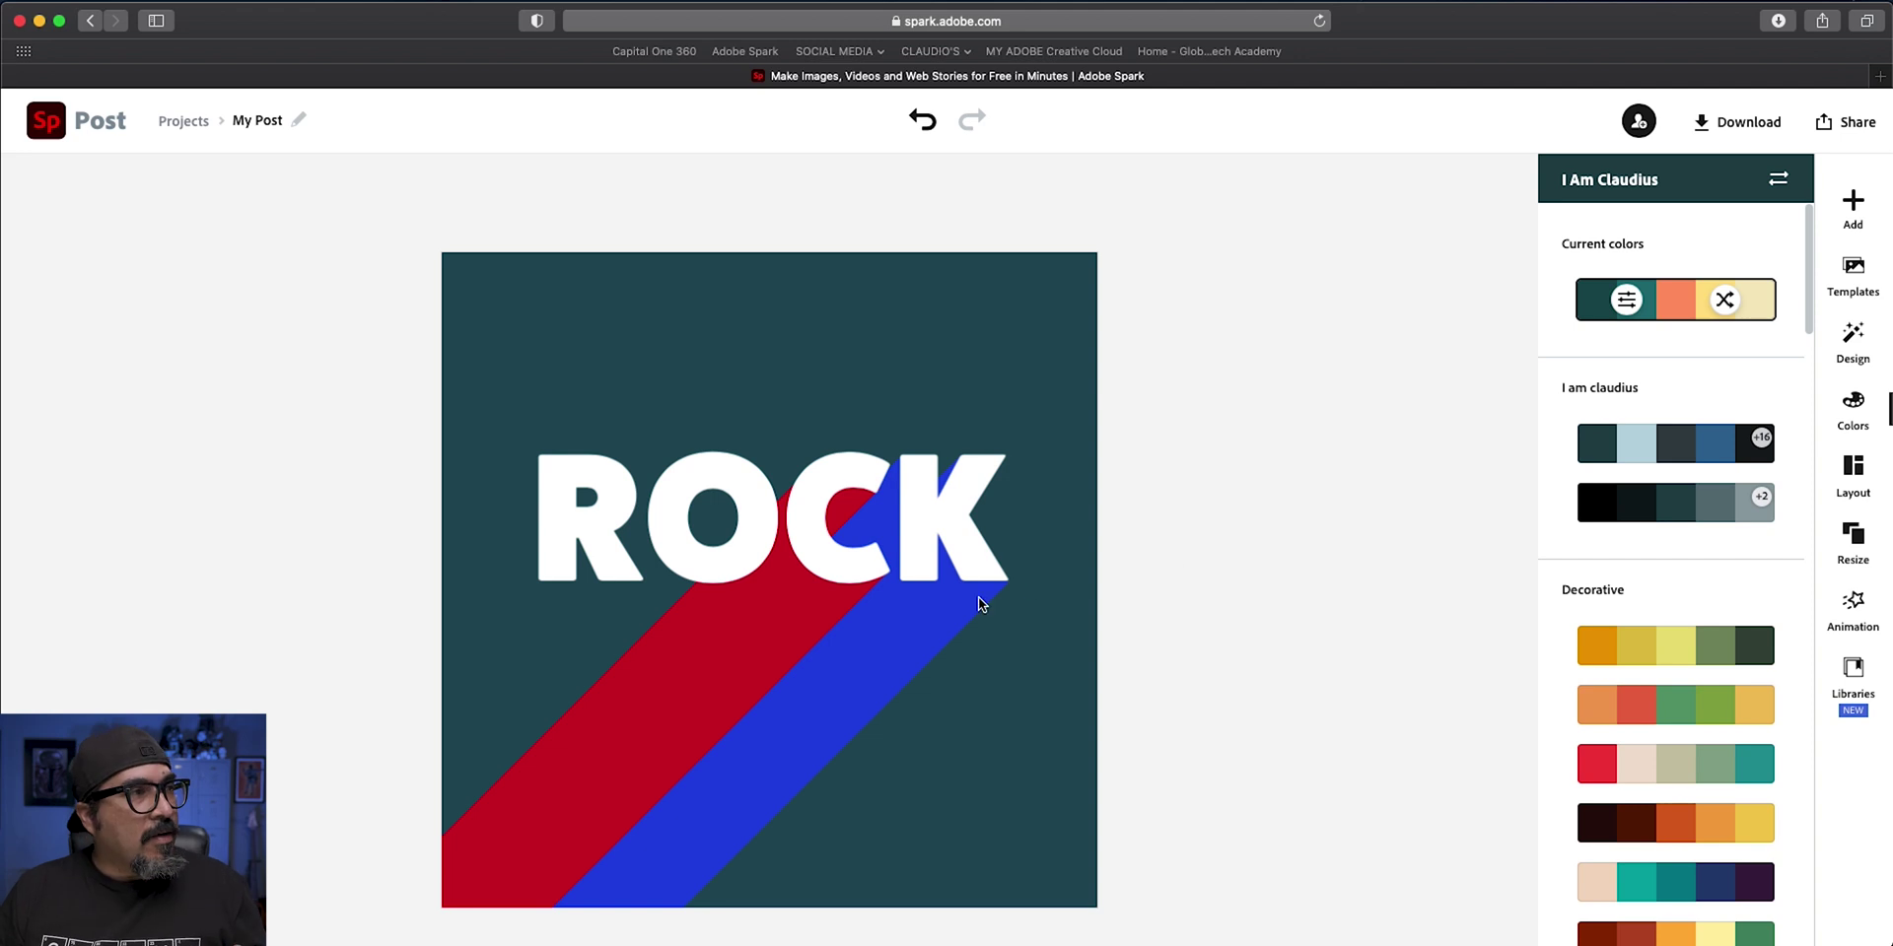
left_click(751, 642)
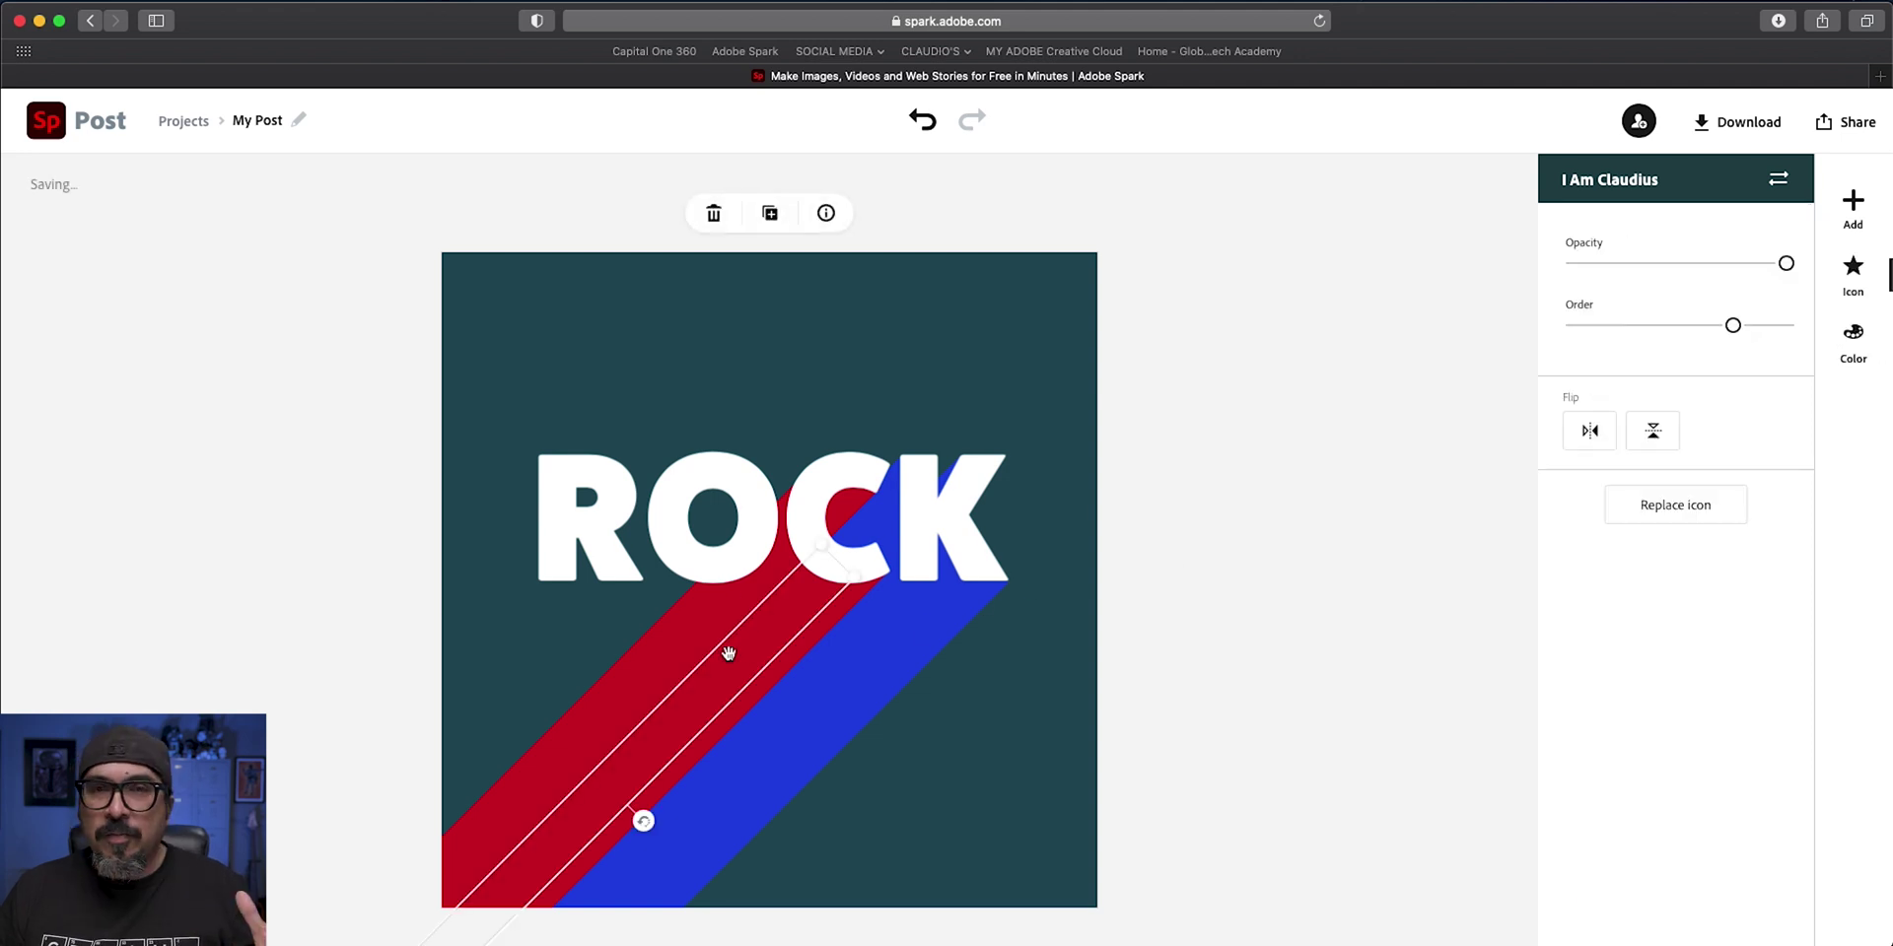
left_click(784, 202)
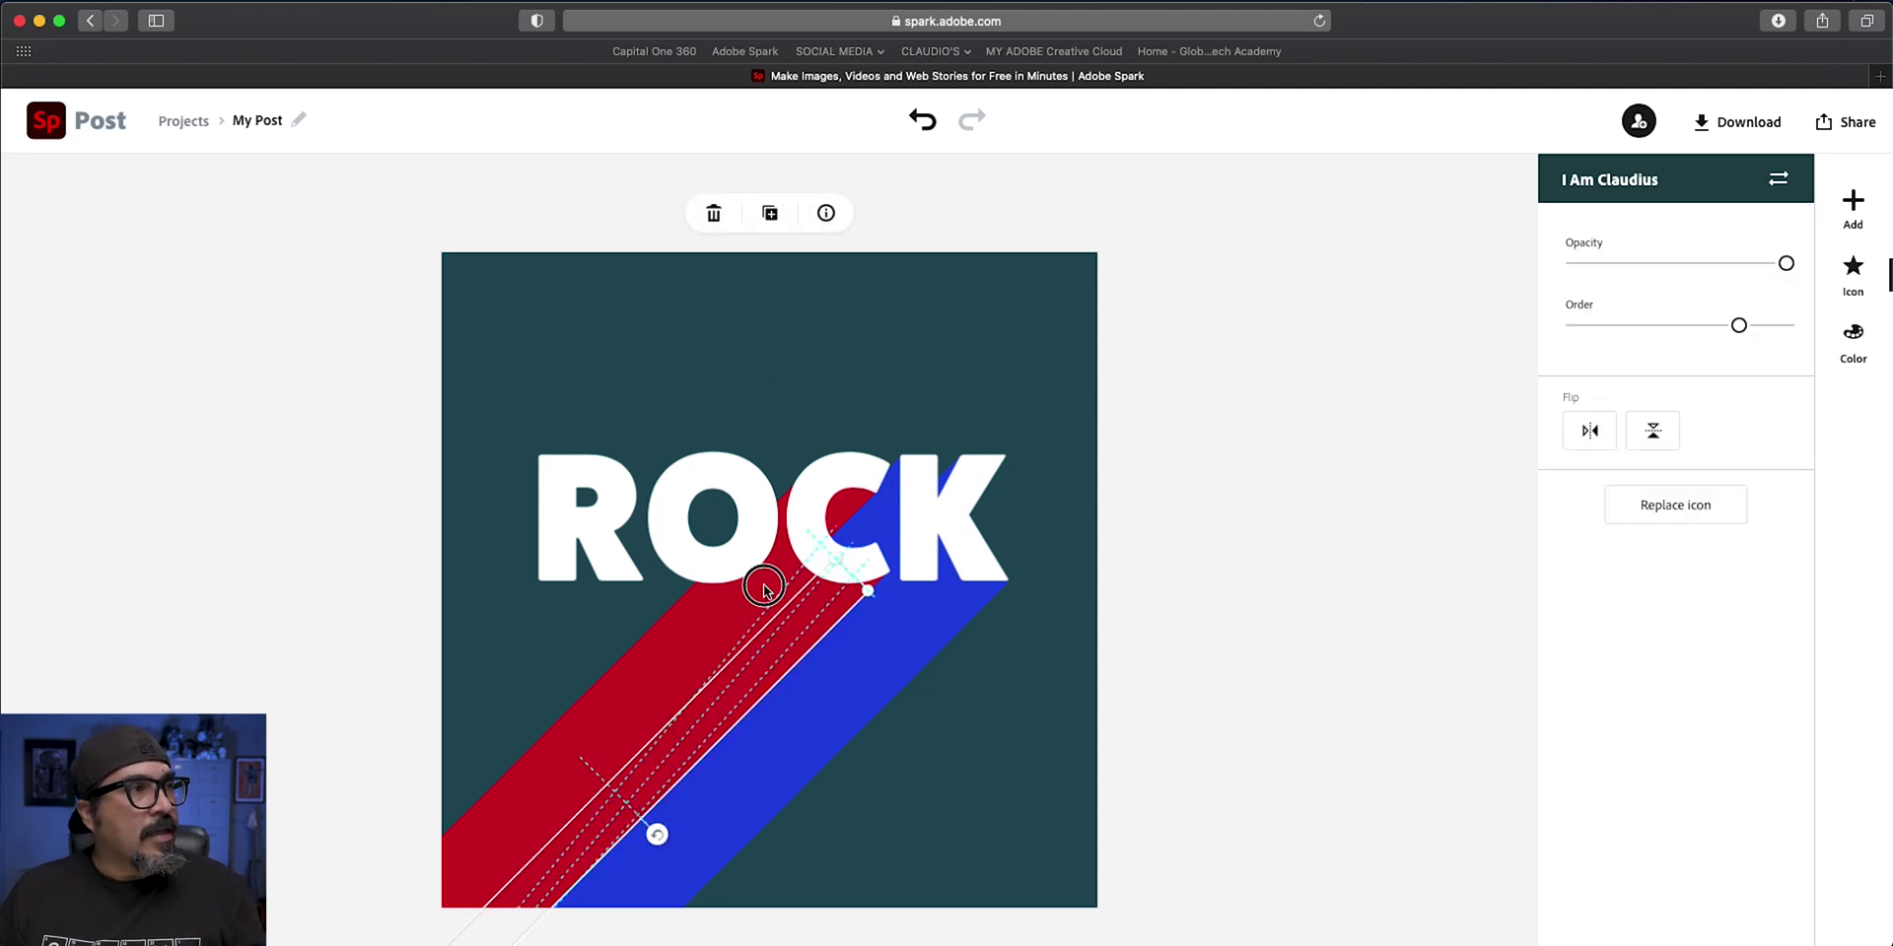
Move the copied stripe up-left behind RO, recolour it dark green and shift it slightly left
left_click_drag(767, 584, 772, 408)
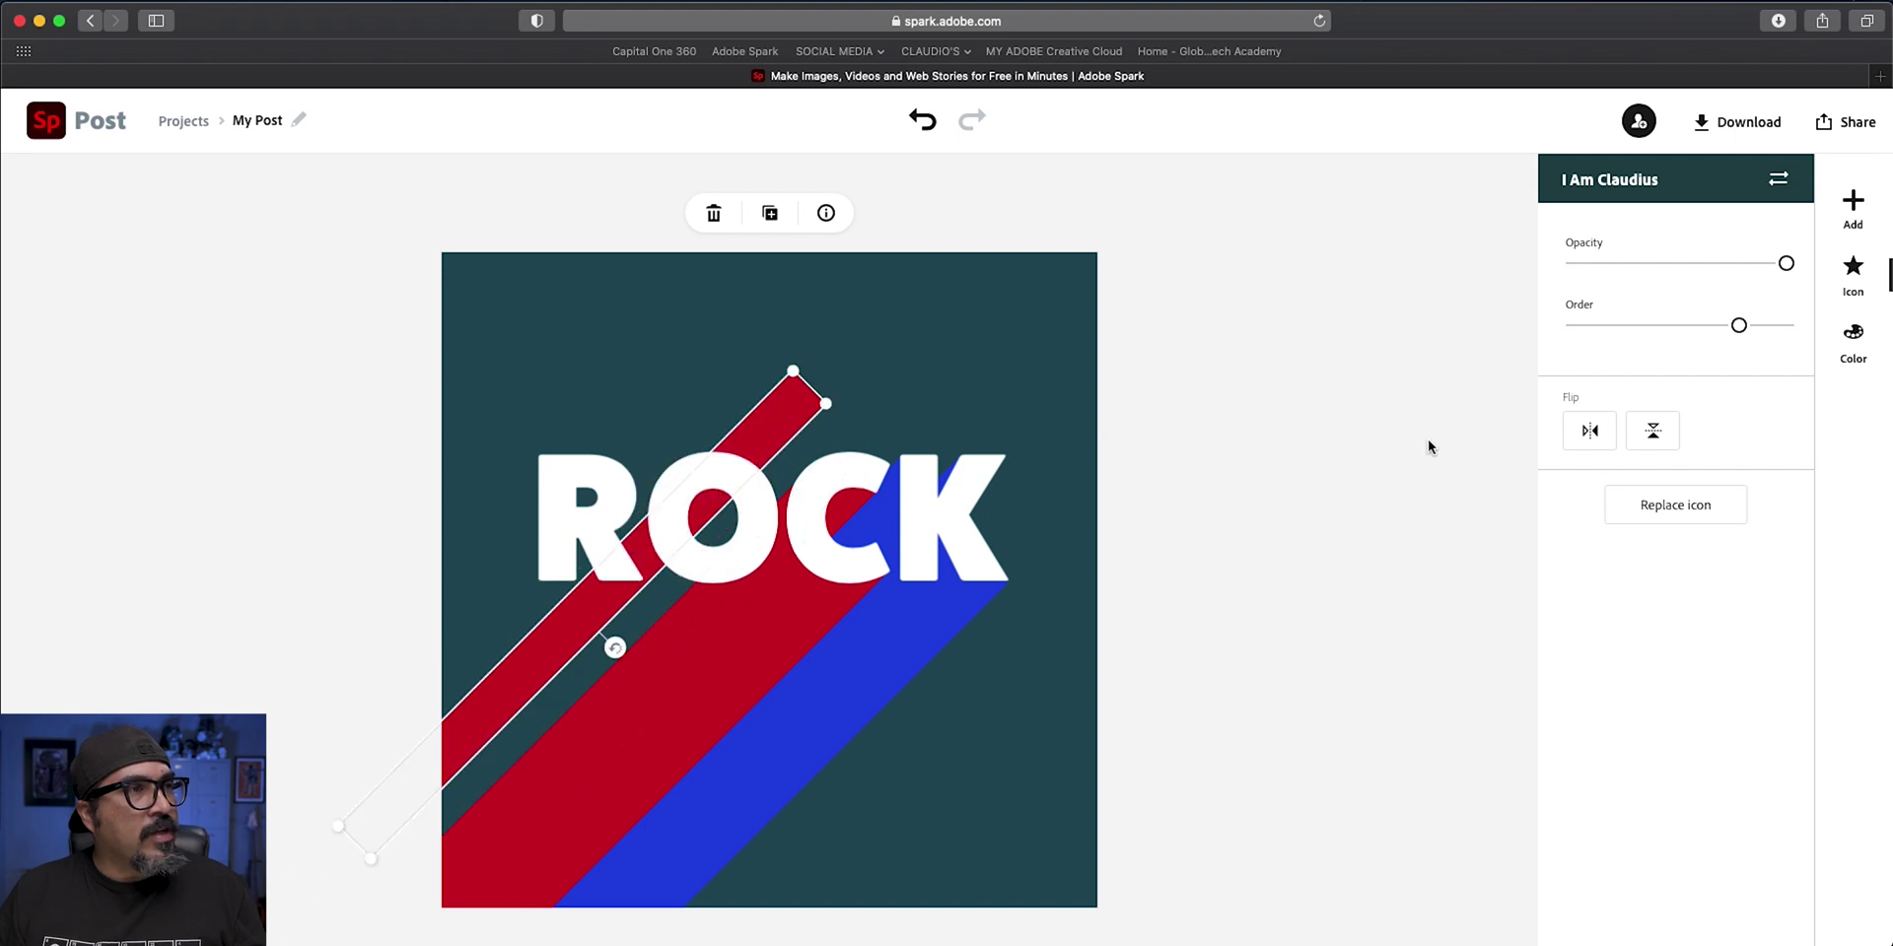
left_click(1876, 353)
scroll(1735, 582, "down", 3)
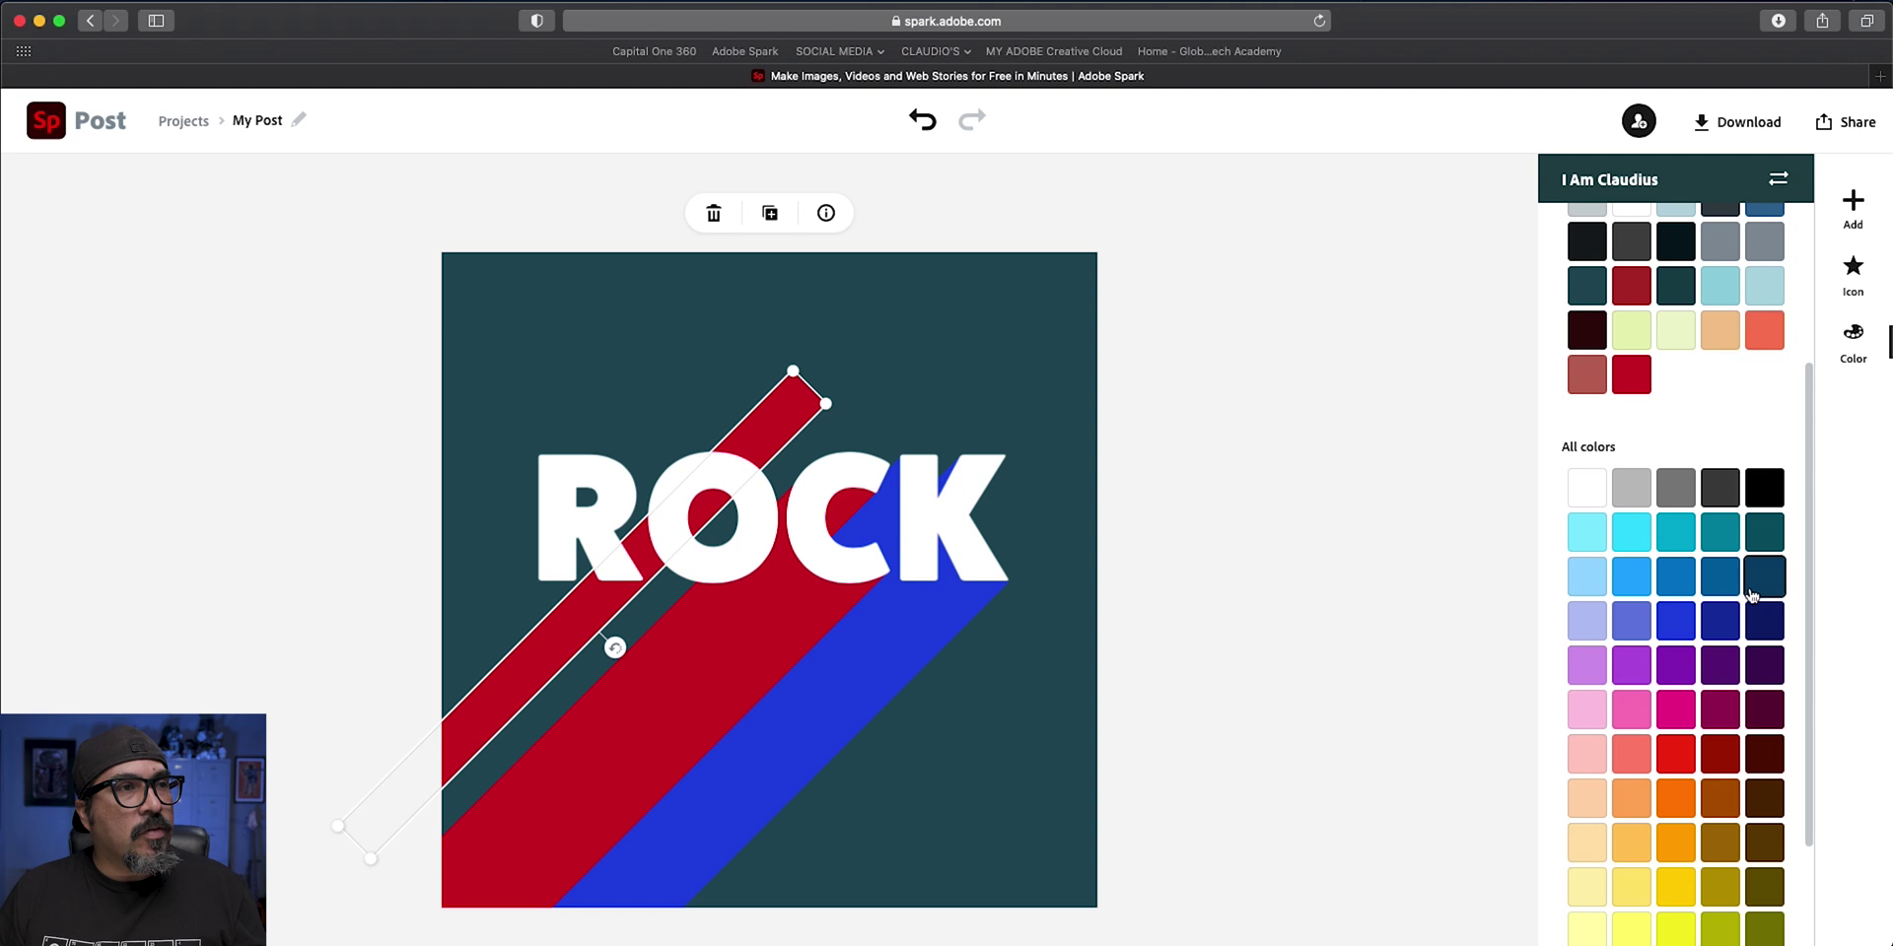
scroll(1673, 616, "down", 2)
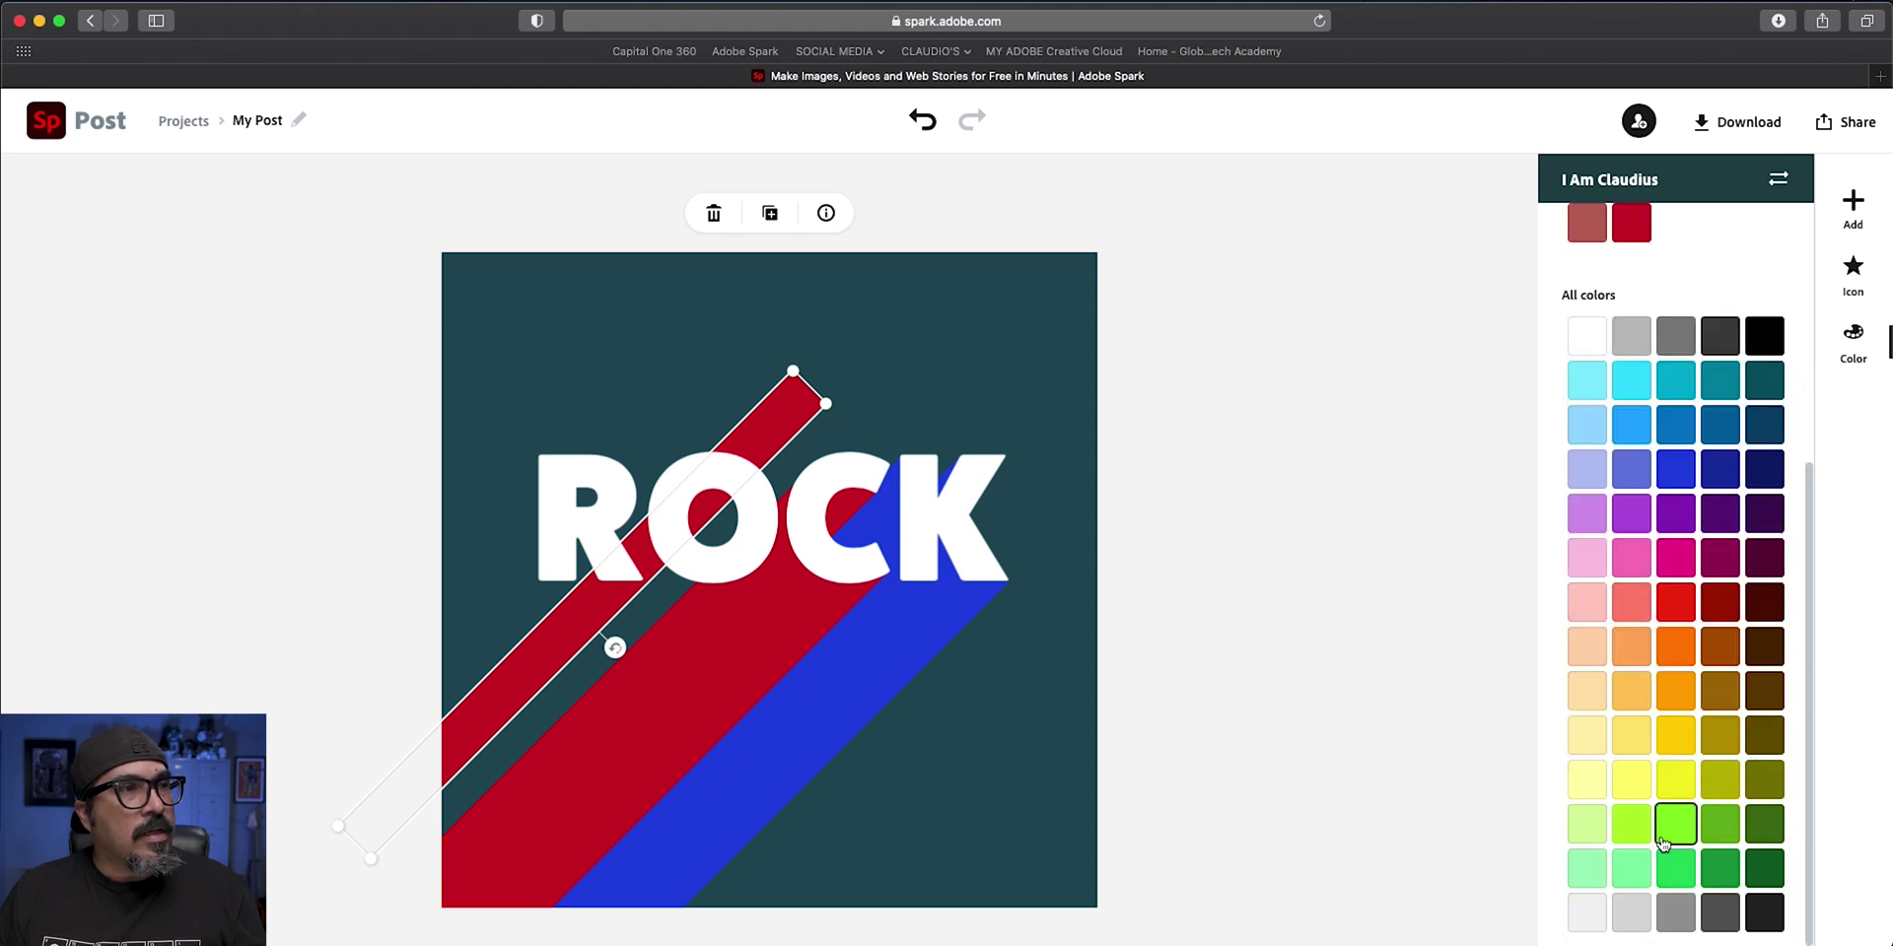
left_click(1676, 868)
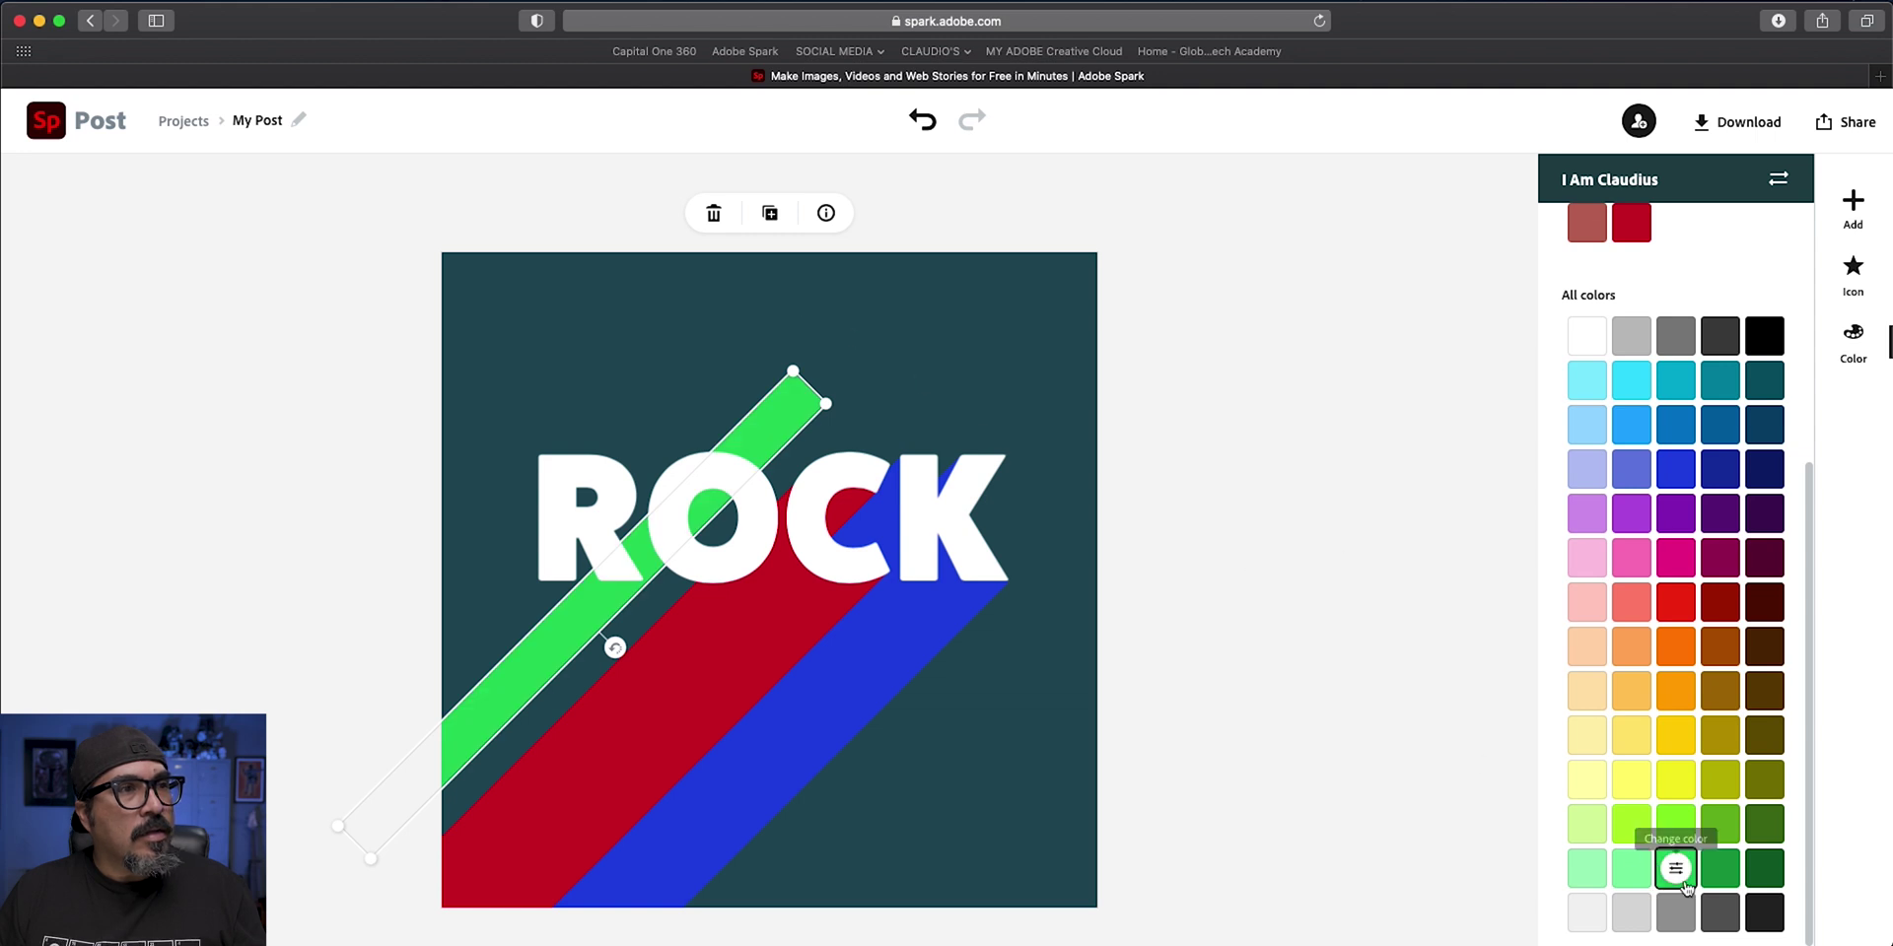
left_click(1715, 868)
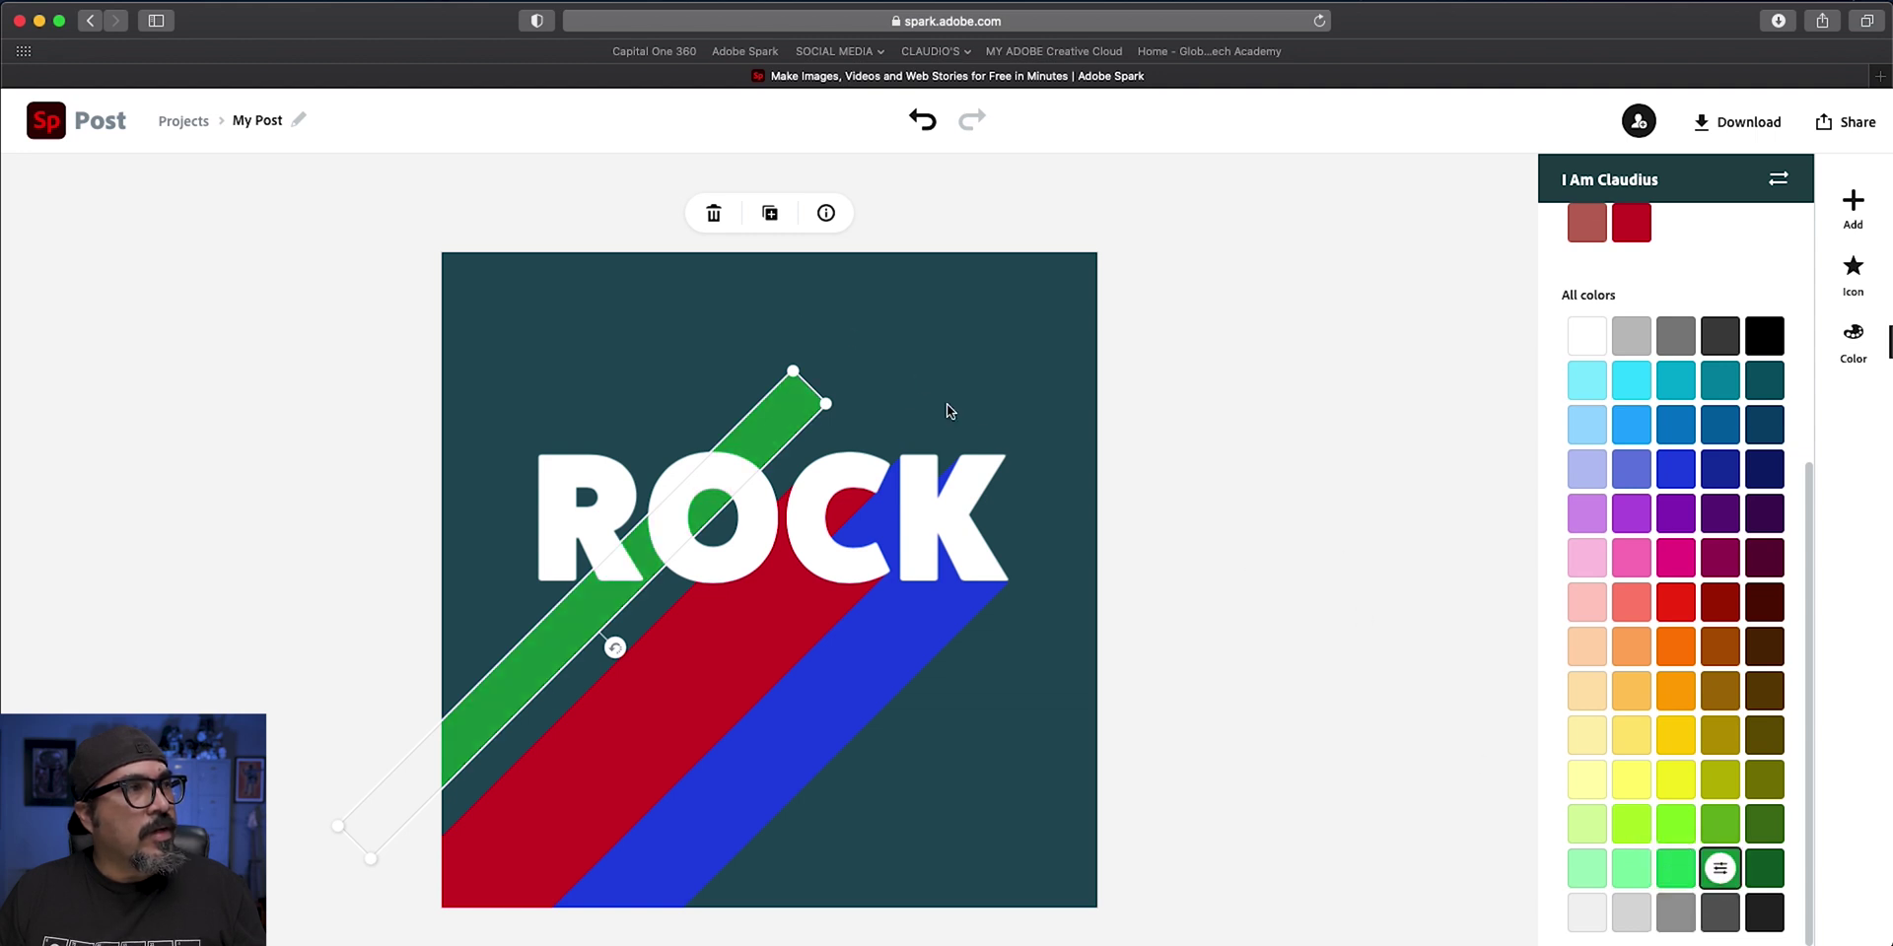
left_click_drag(813, 427, 765, 446)
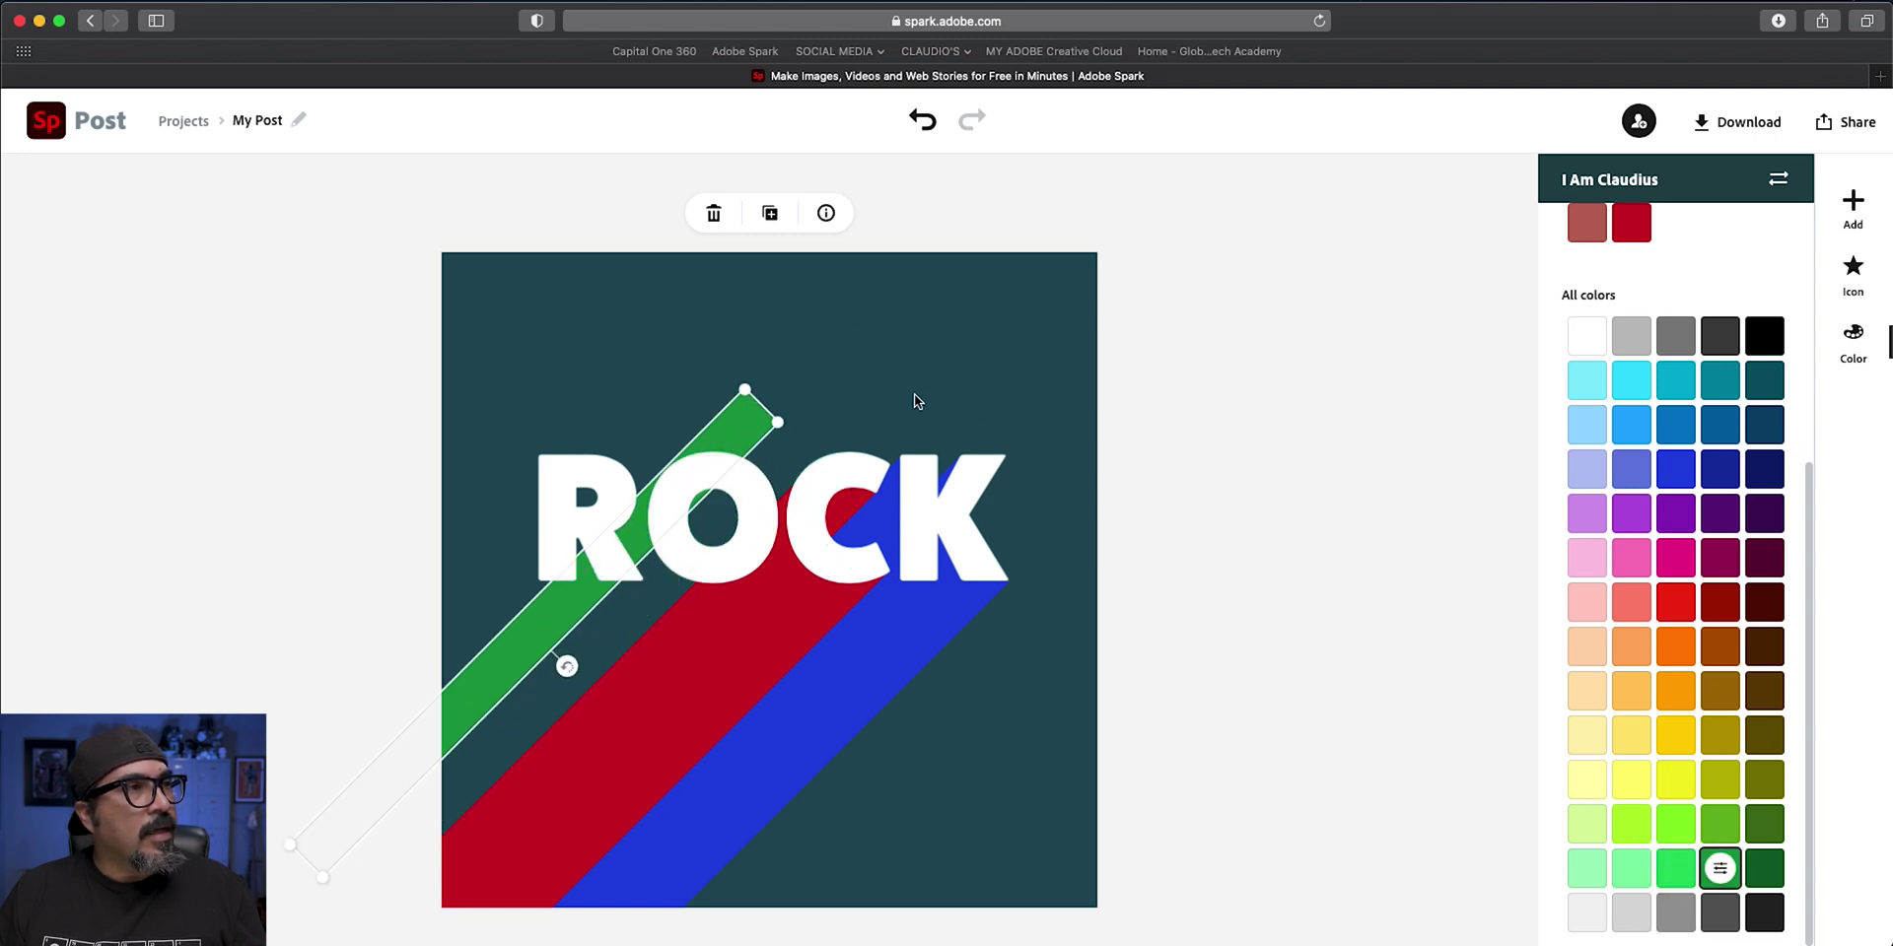
left_click(1108, 405)
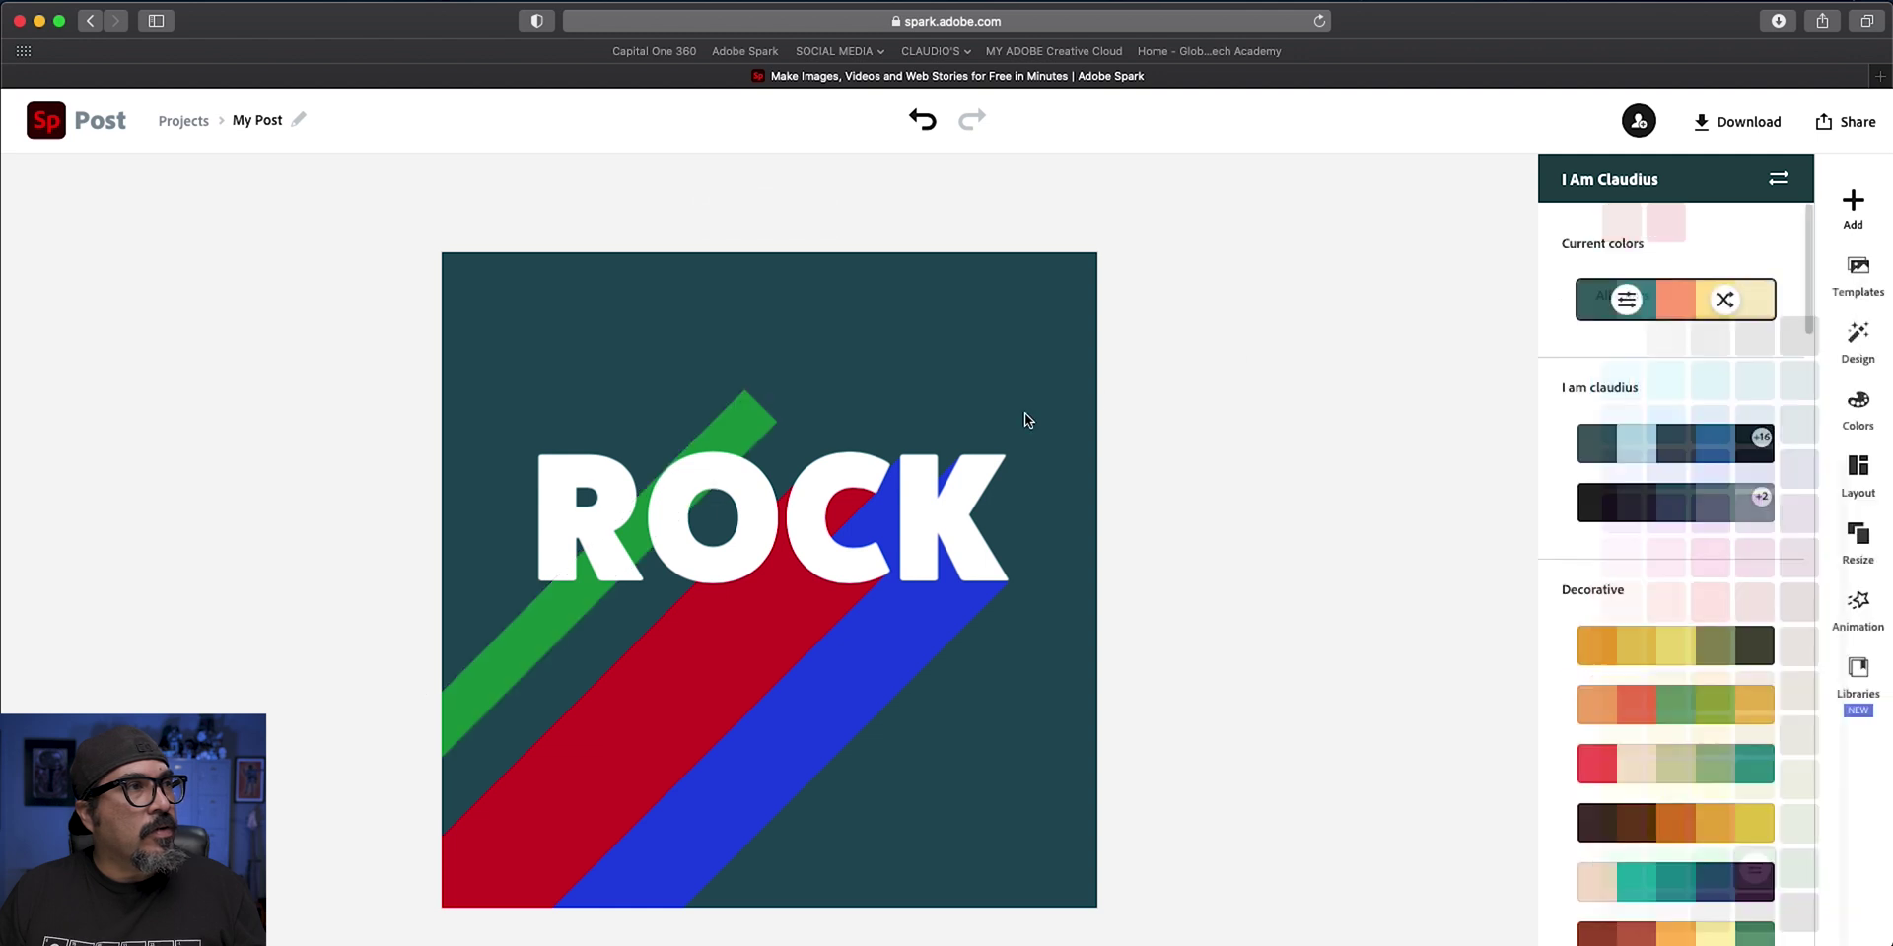
Raise the green stripe's stacking order to 9 or more, slide it behind ROCK, and widen it to fill the O
left_click(555, 618)
left_click(1739, 325)
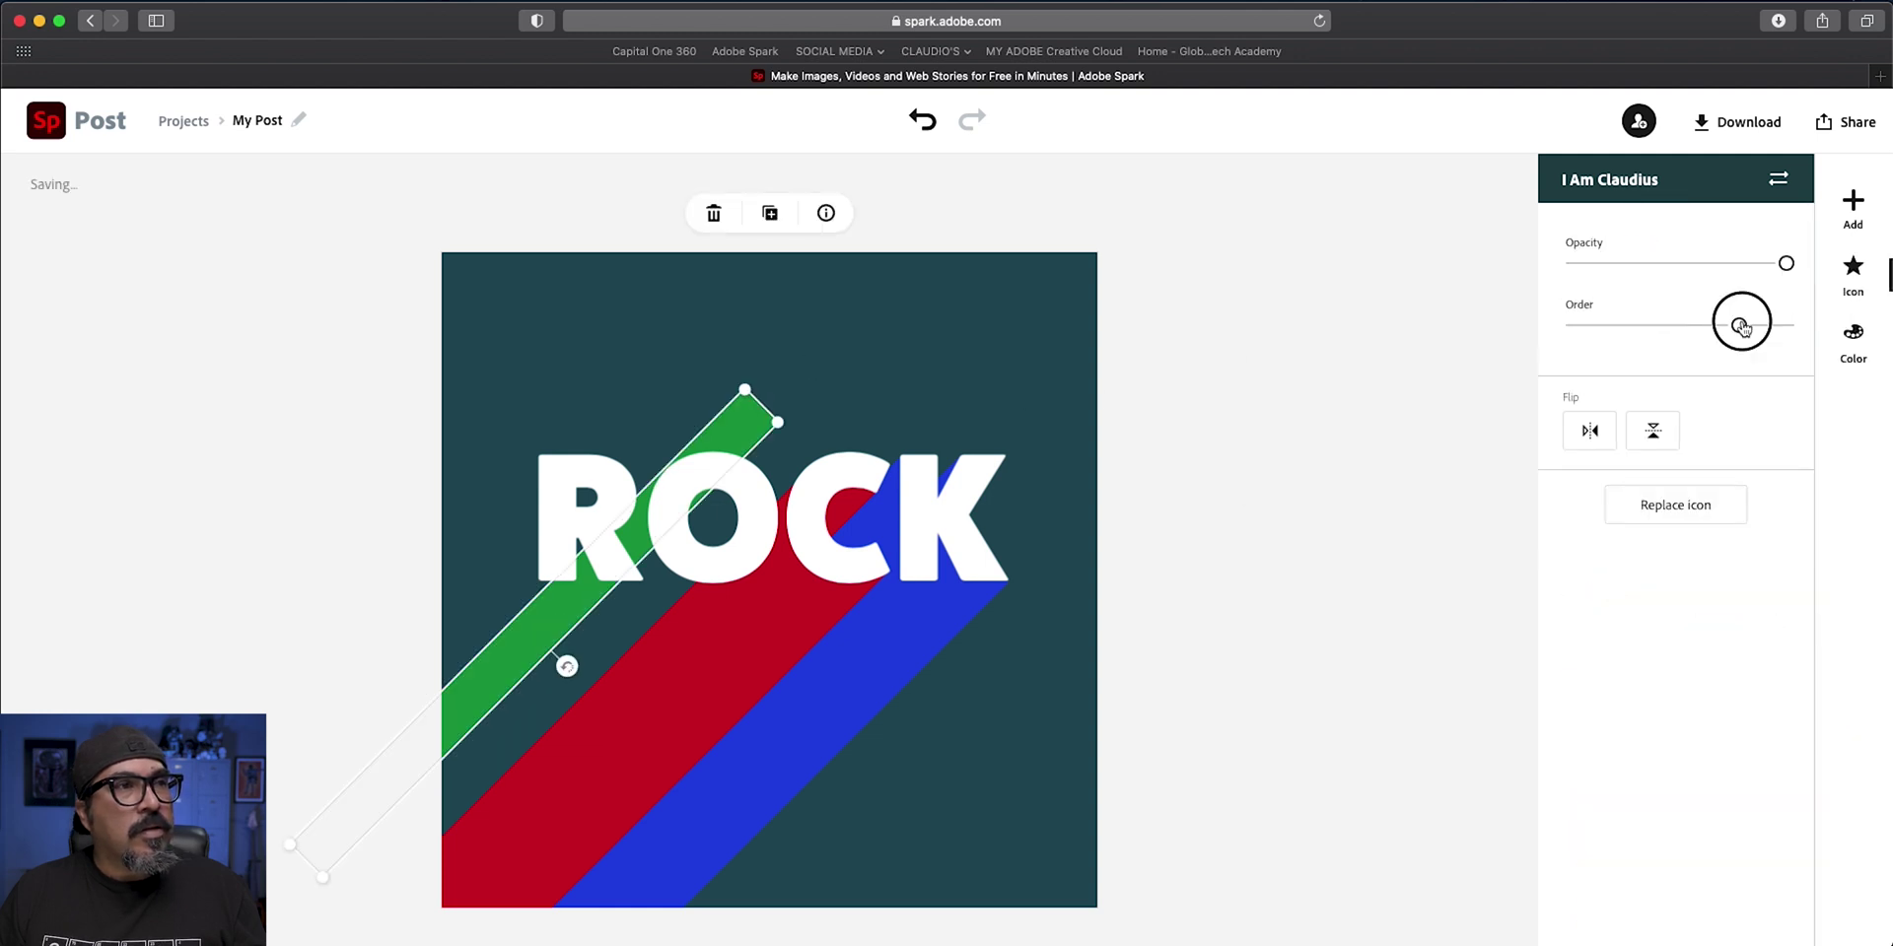
mouse_move(1739, 326)
left_mouse_down()
mouse_move(1784, 326)
mouse_move(1739, 338)
left_mouse_up()
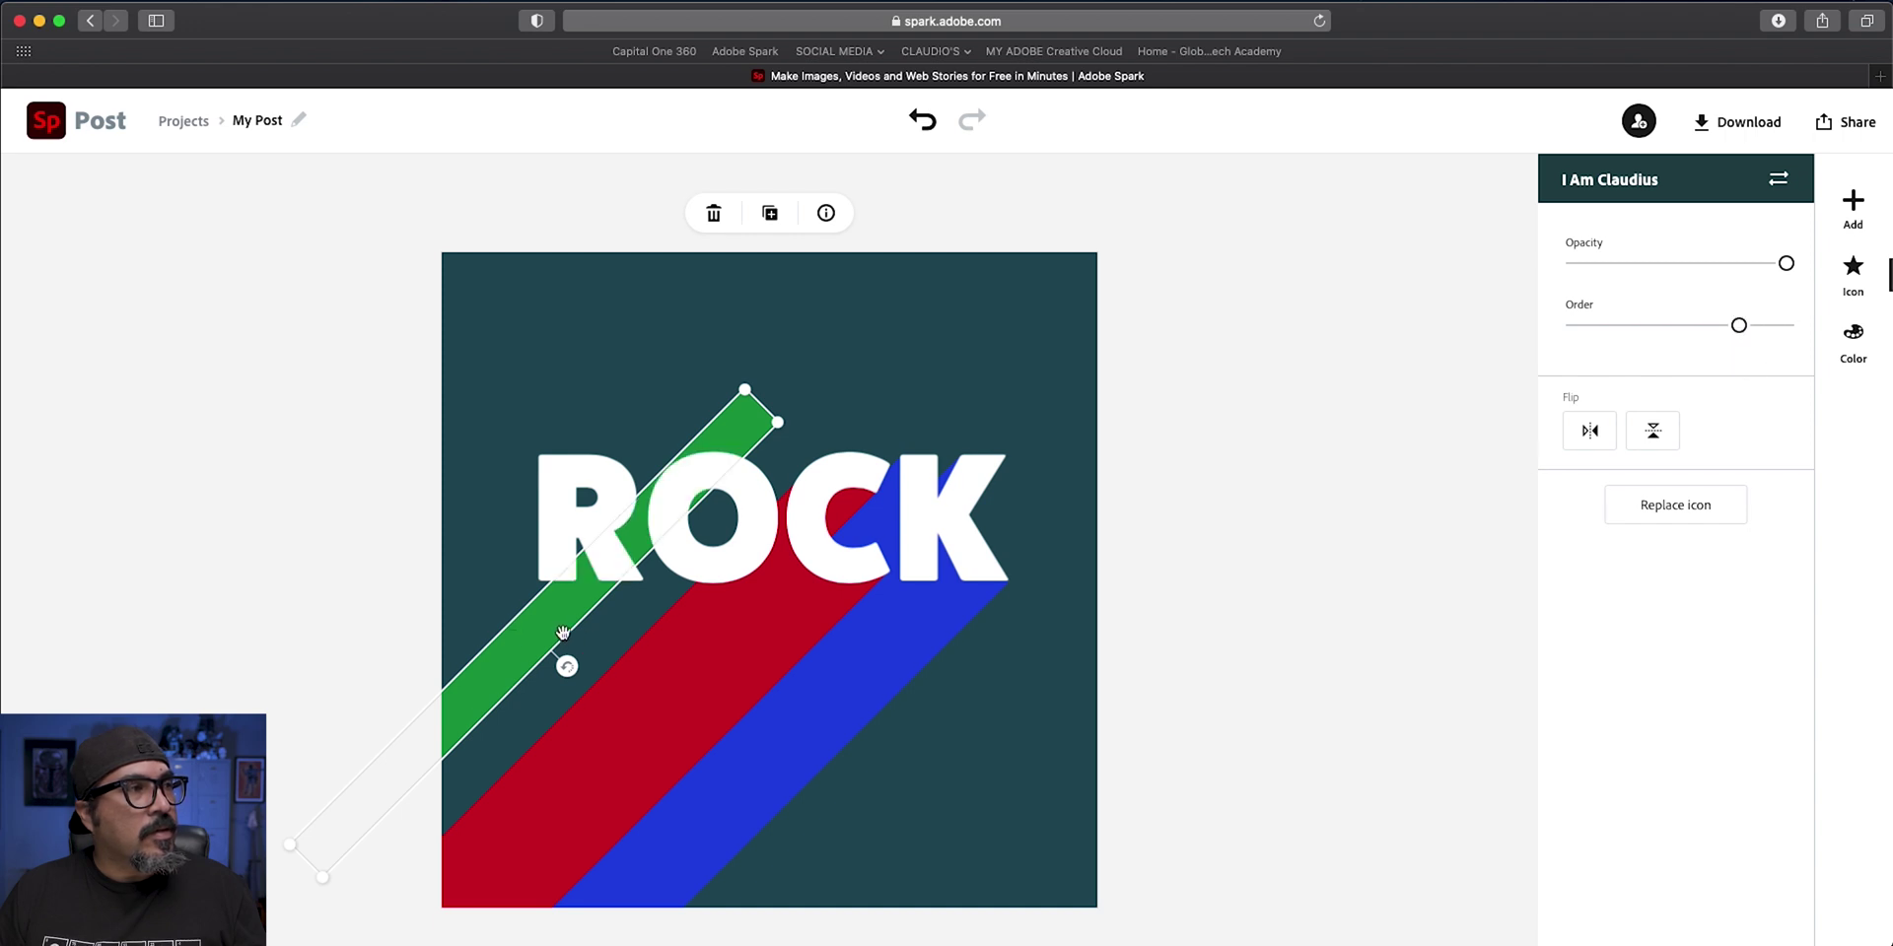
mouse_move(562, 632)
left_mouse_down()
mouse_move(549, 730)
mouse_move(558, 665)
left_mouse_up()
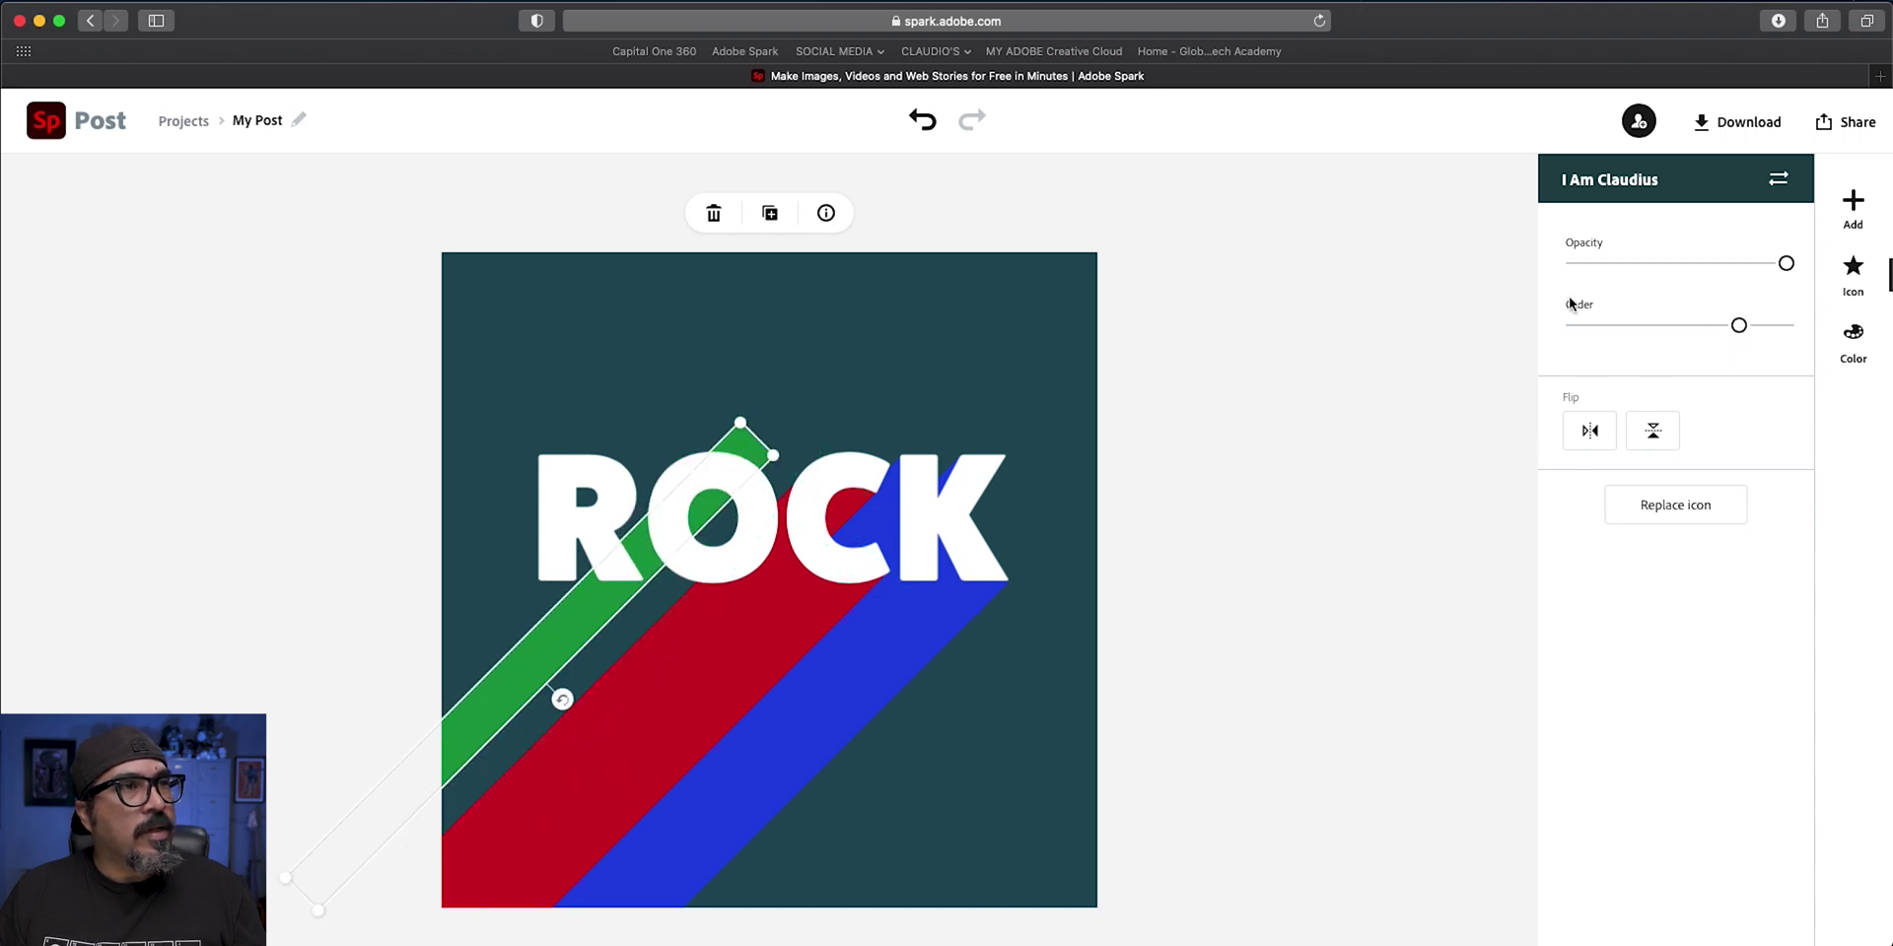
left_click_drag(1739, 327, 1763, 325)
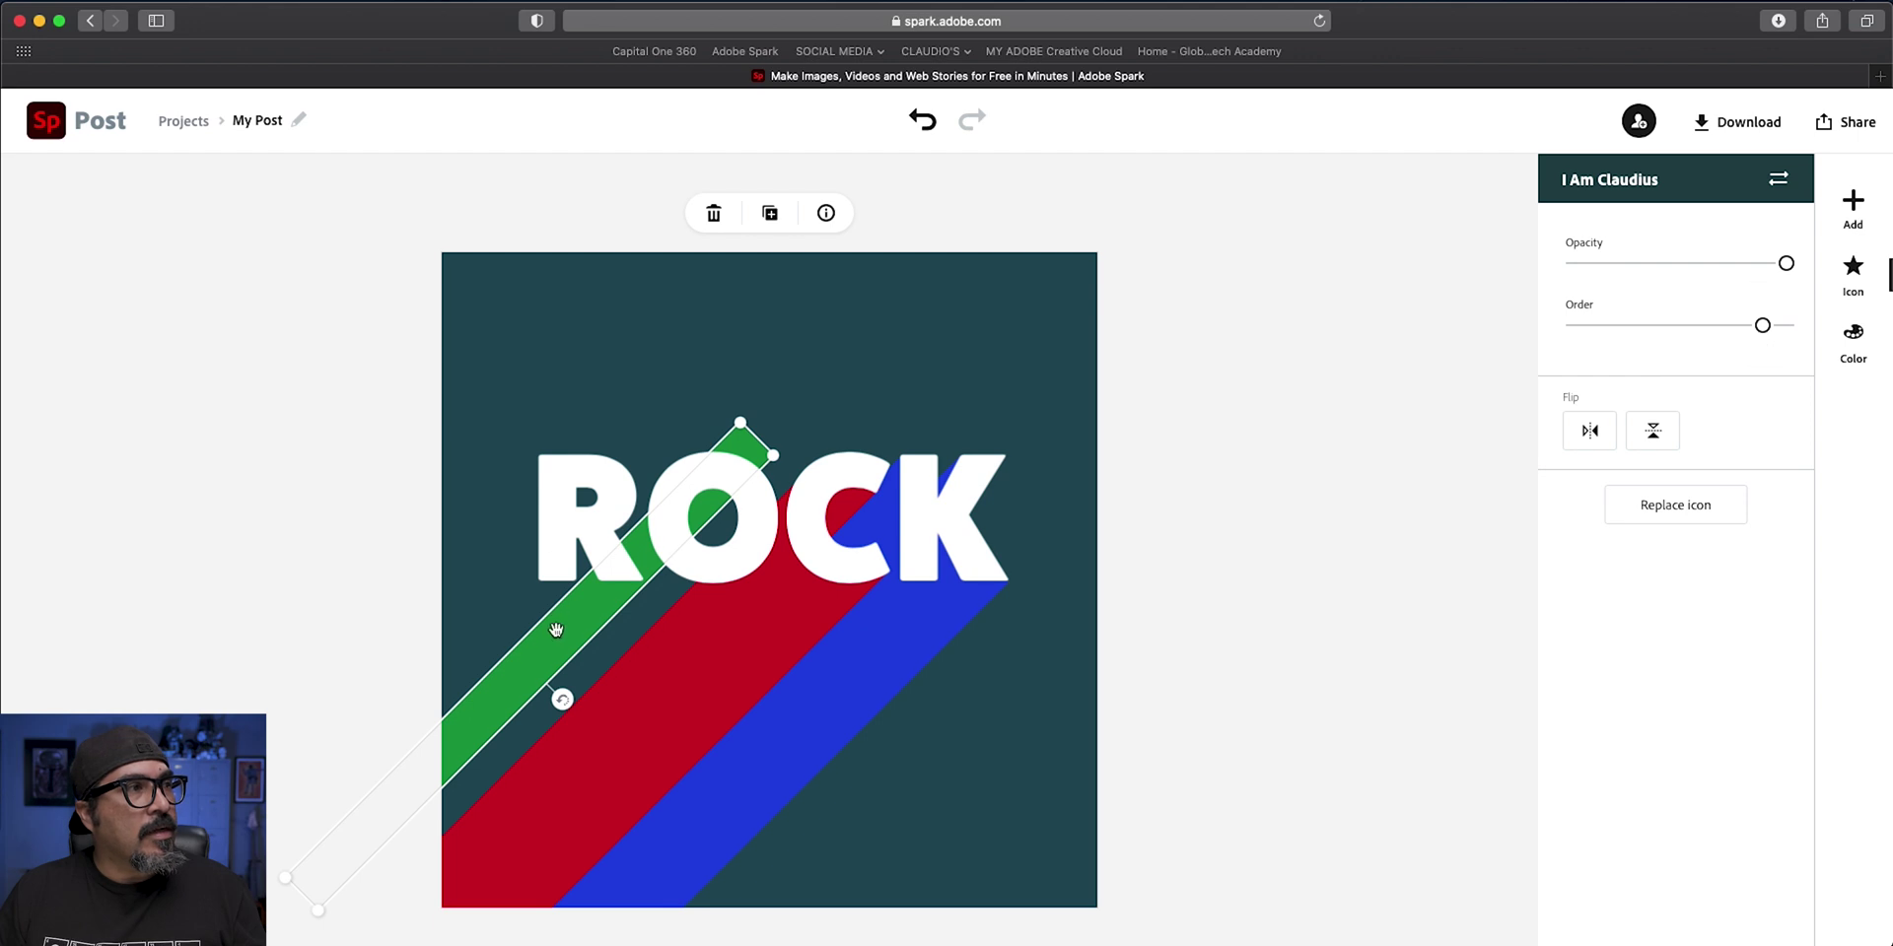
left_click_drag(556, 630, 552, 728)
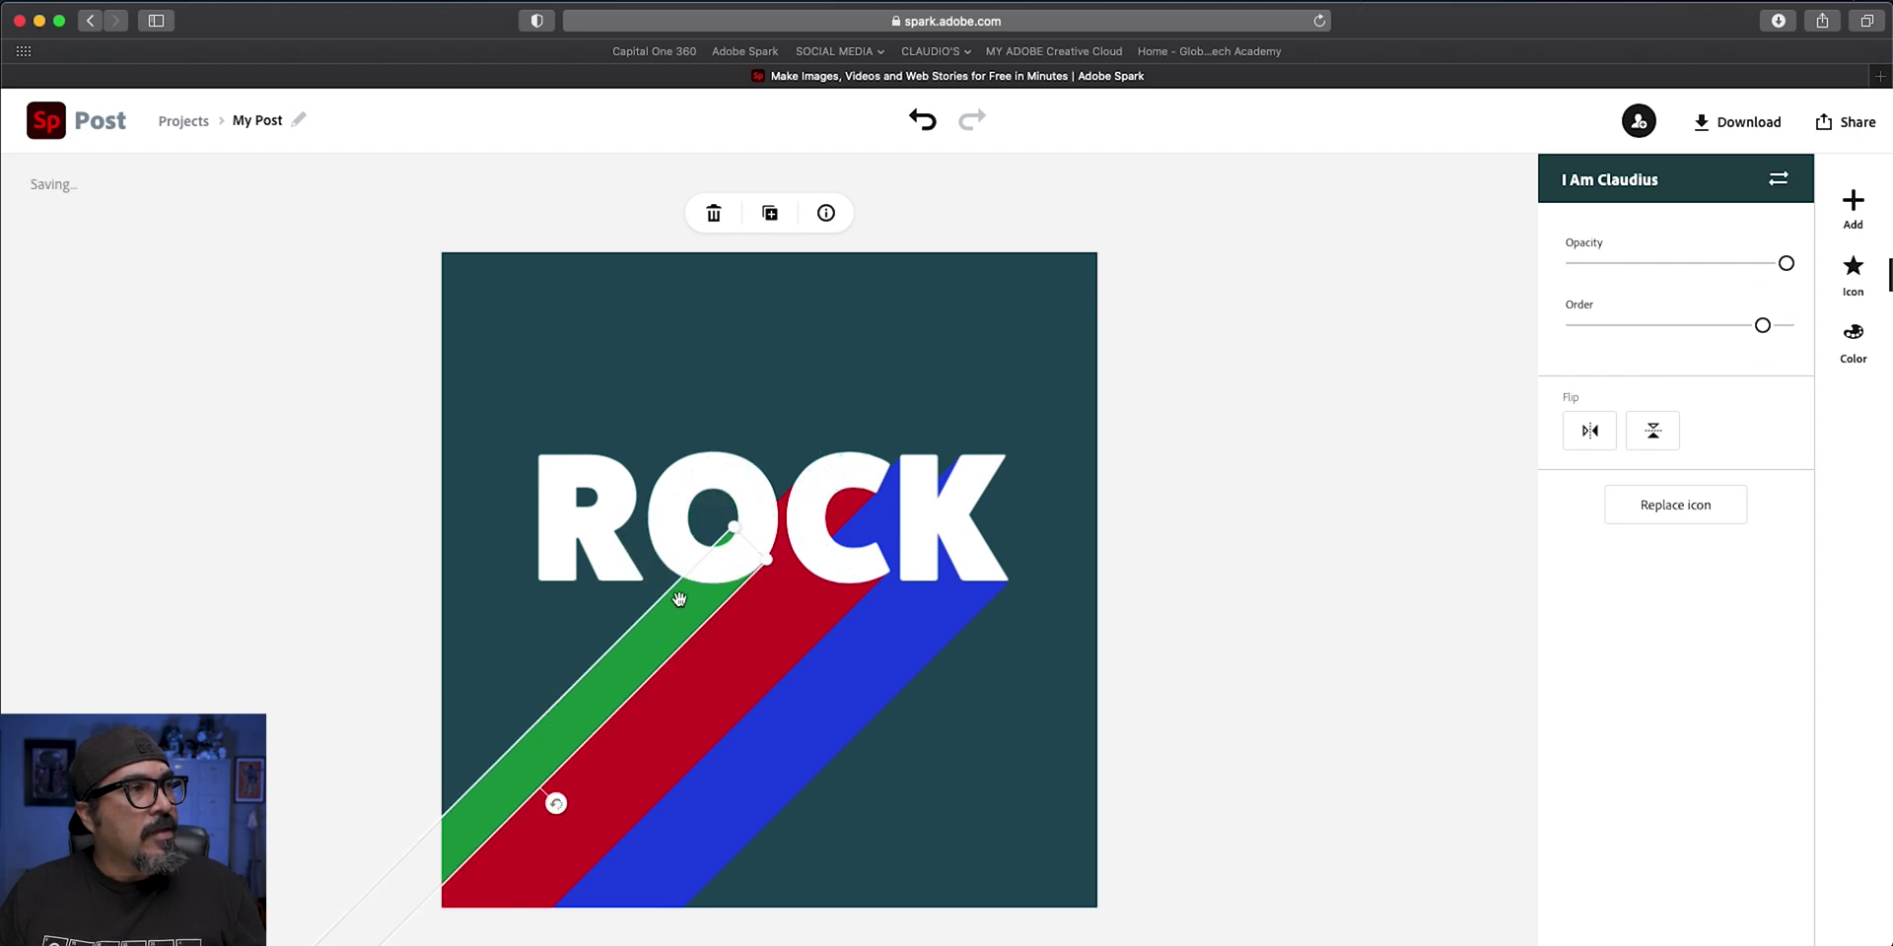
left_click_drag(739, 529, 701, 490)
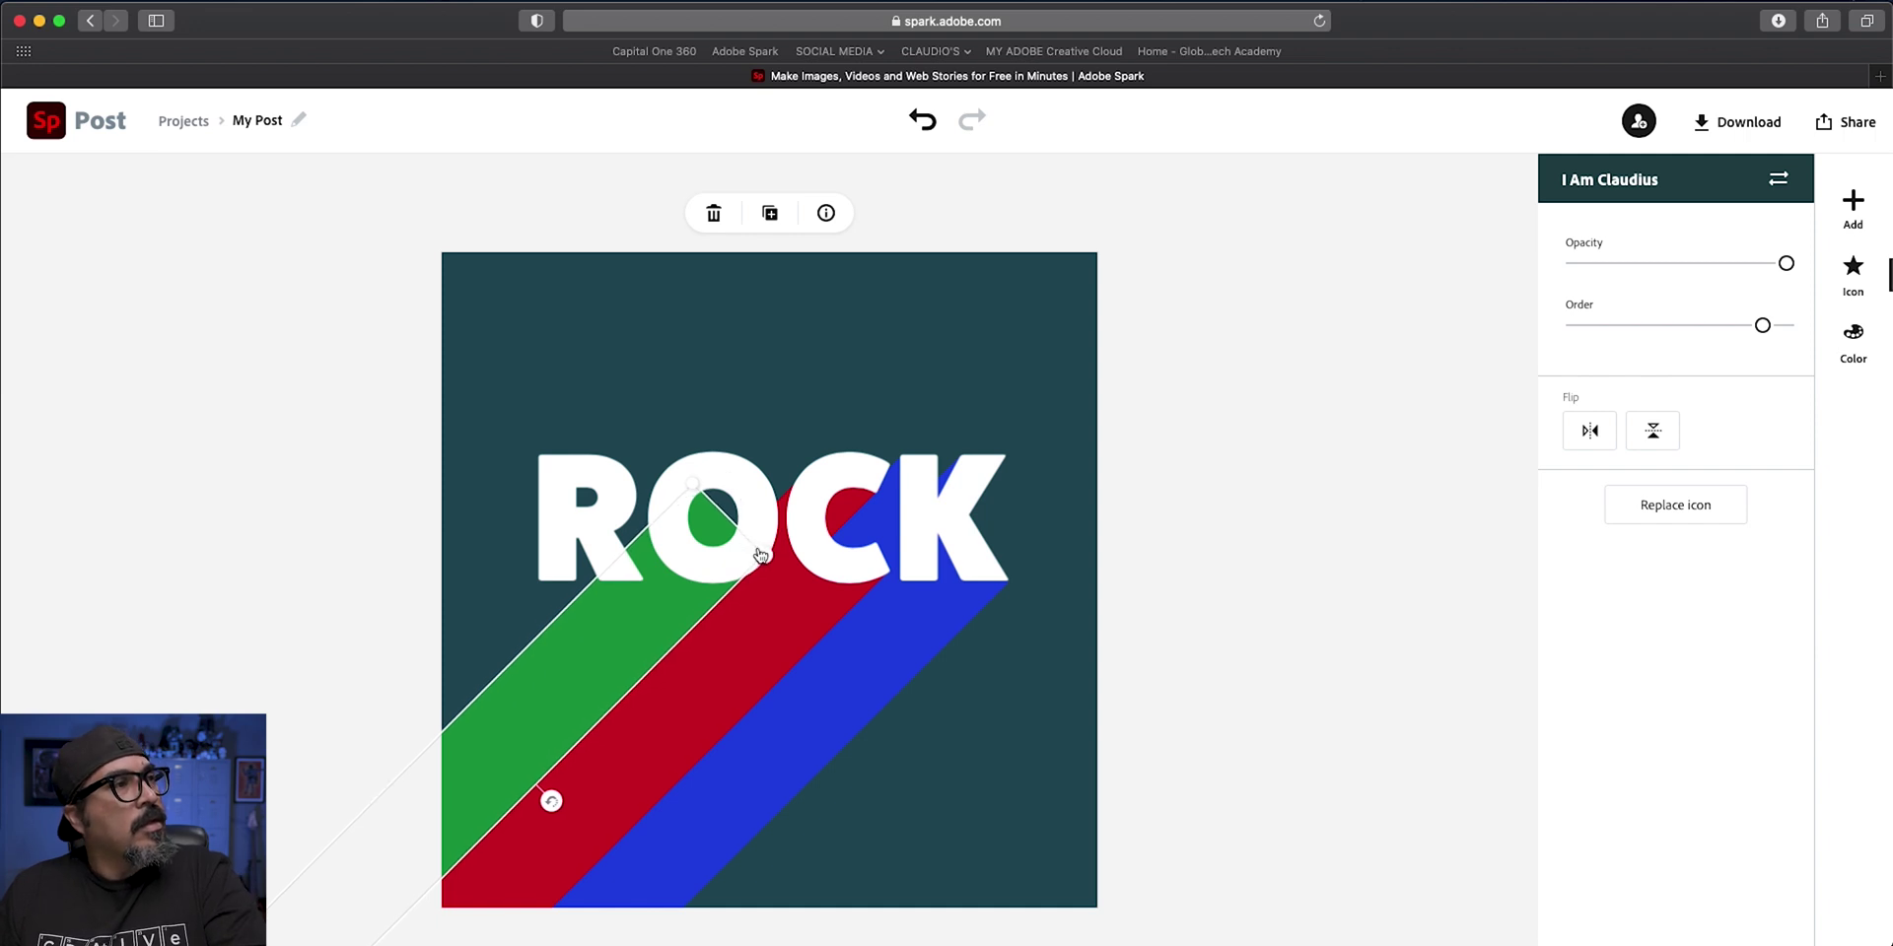
left_click_drag(699, 490, 666, 474)
Duplicate the green stripe and fit the copy up against the O
left_click(1138, 453)
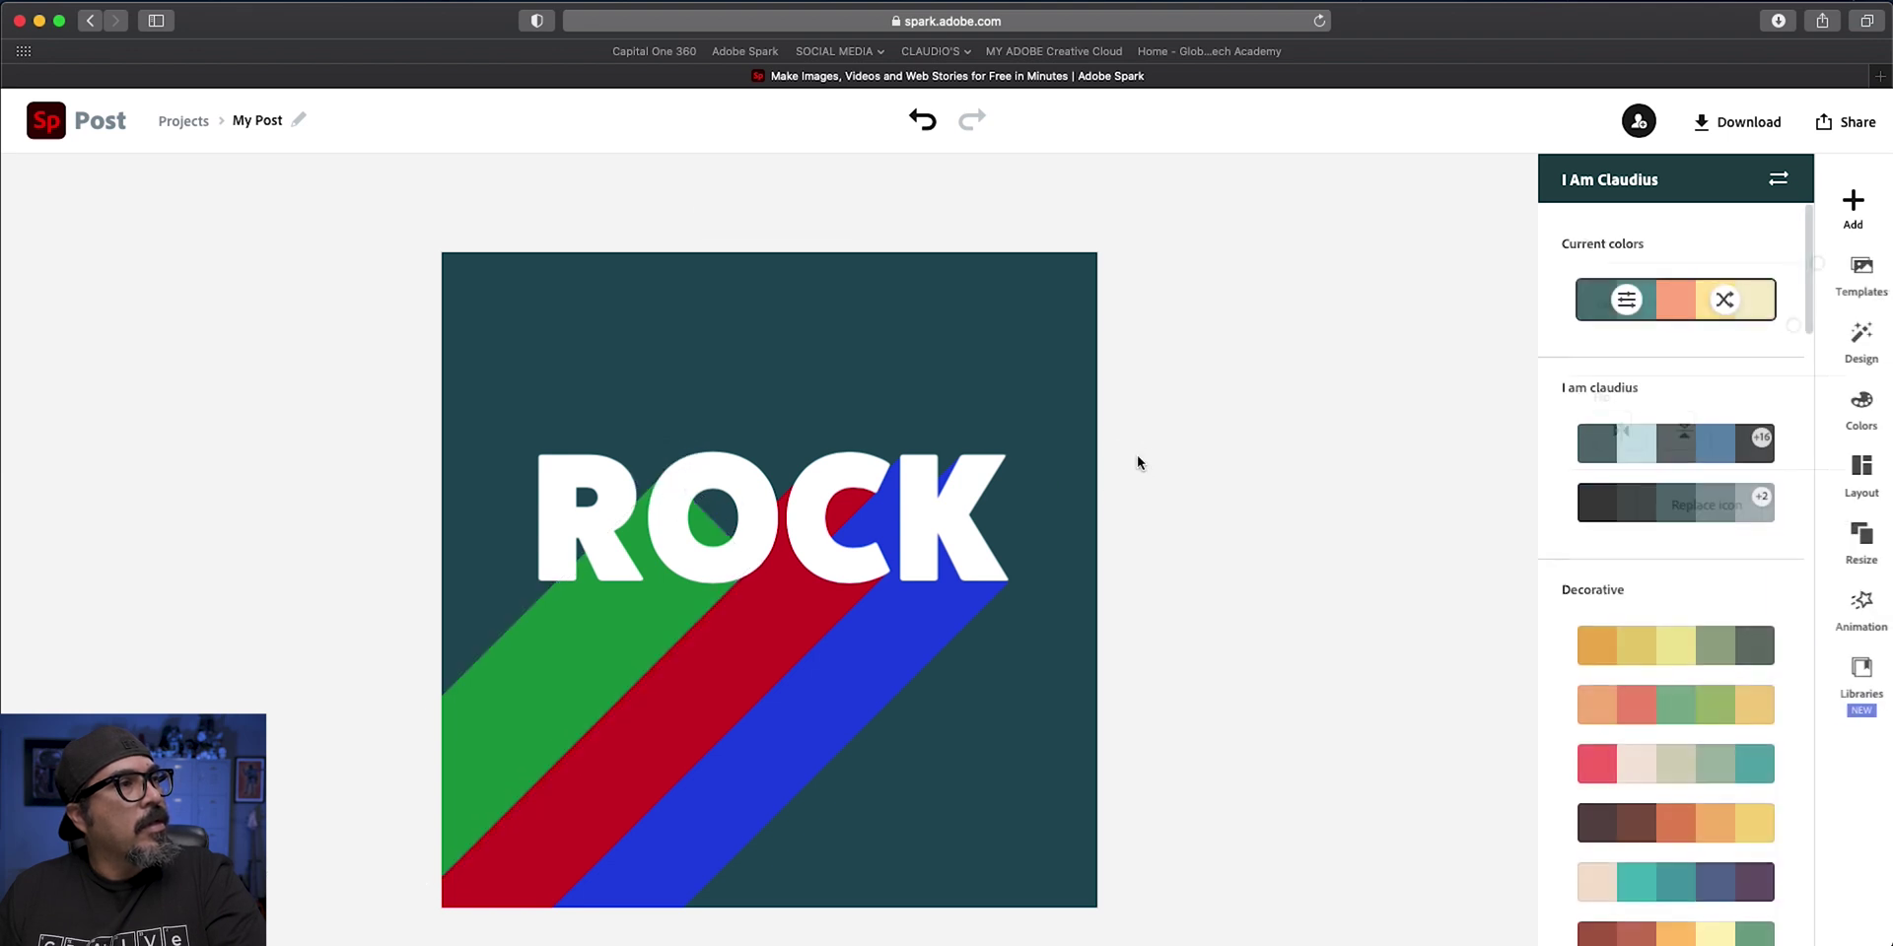
left_click(597, 601)
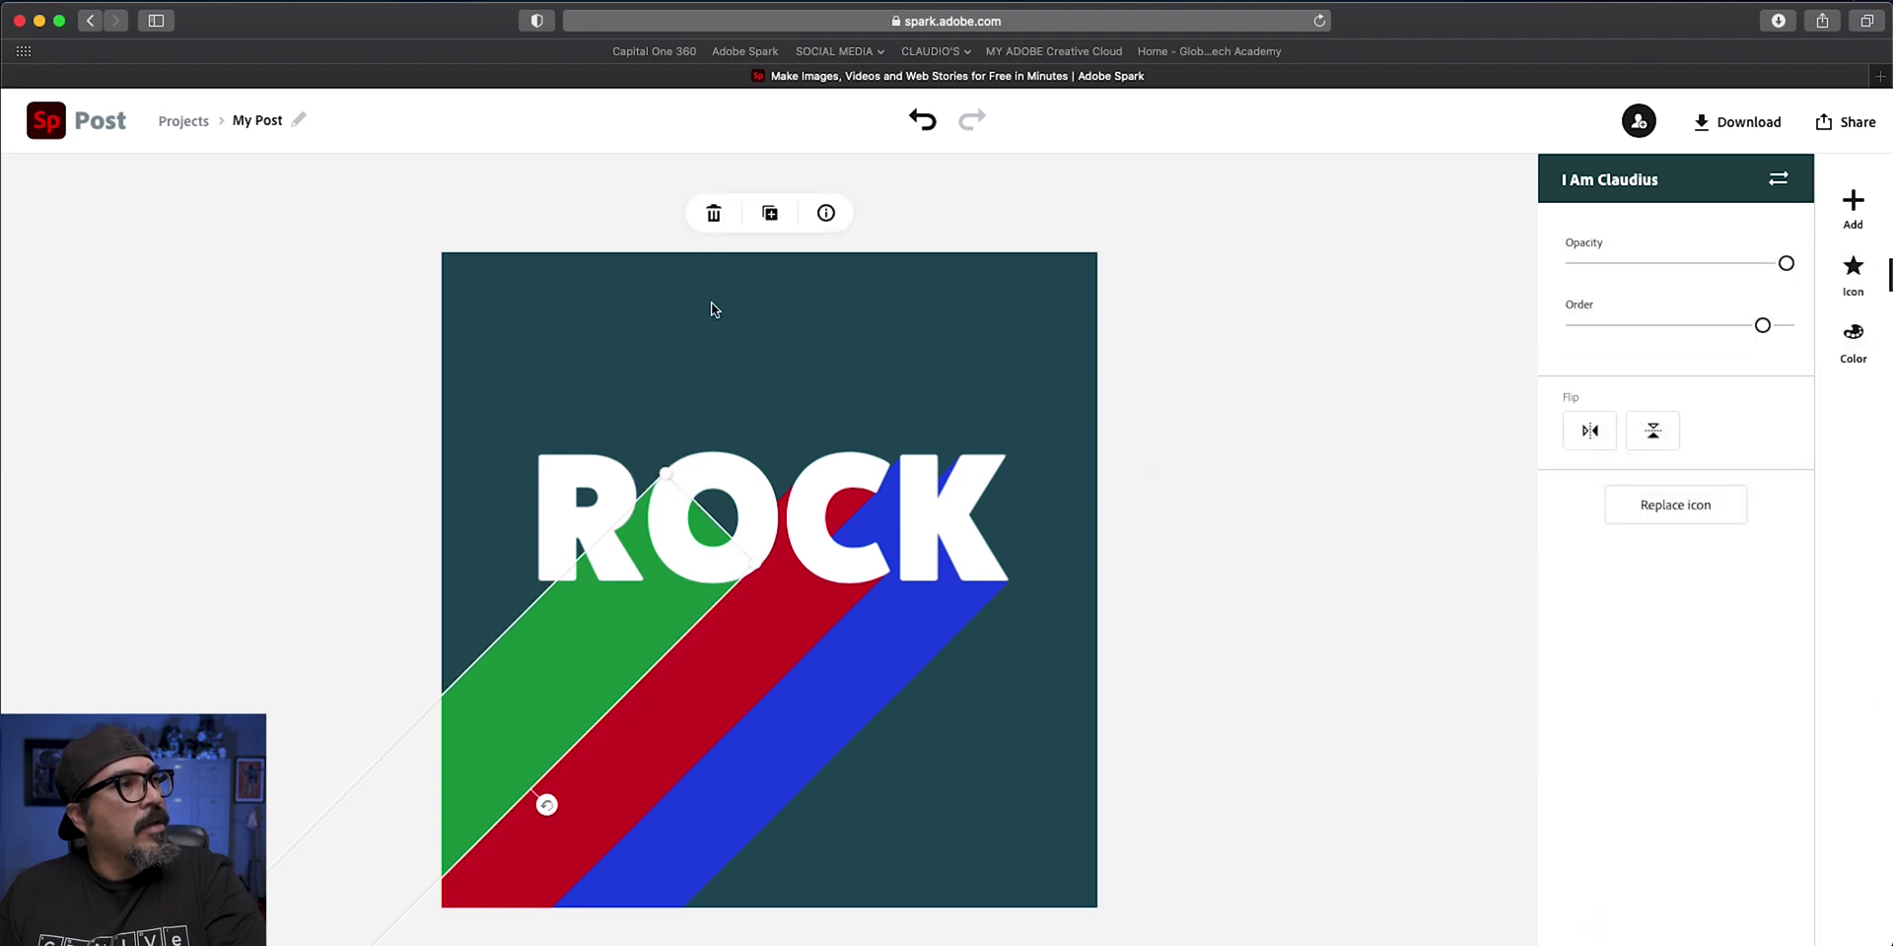
left_click(770, 213)
left_click_drag(760, 586, 727, 498)
left_click(1147, 332)
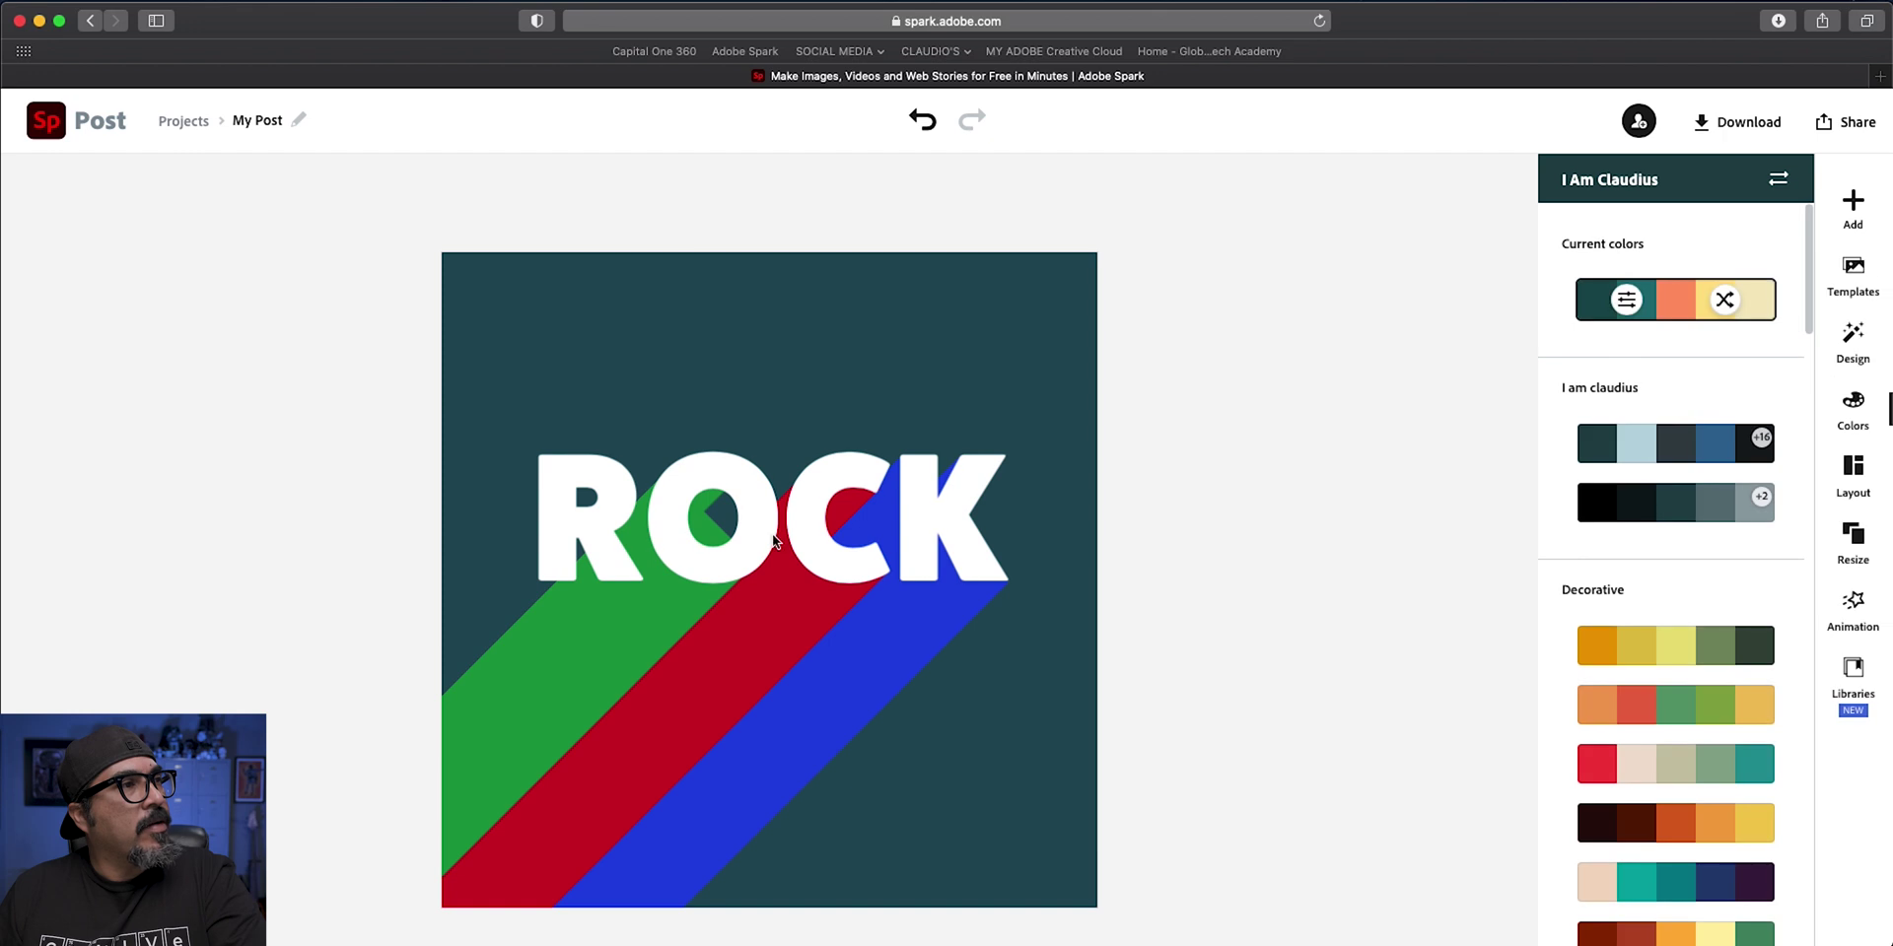
left_click(714, 540)
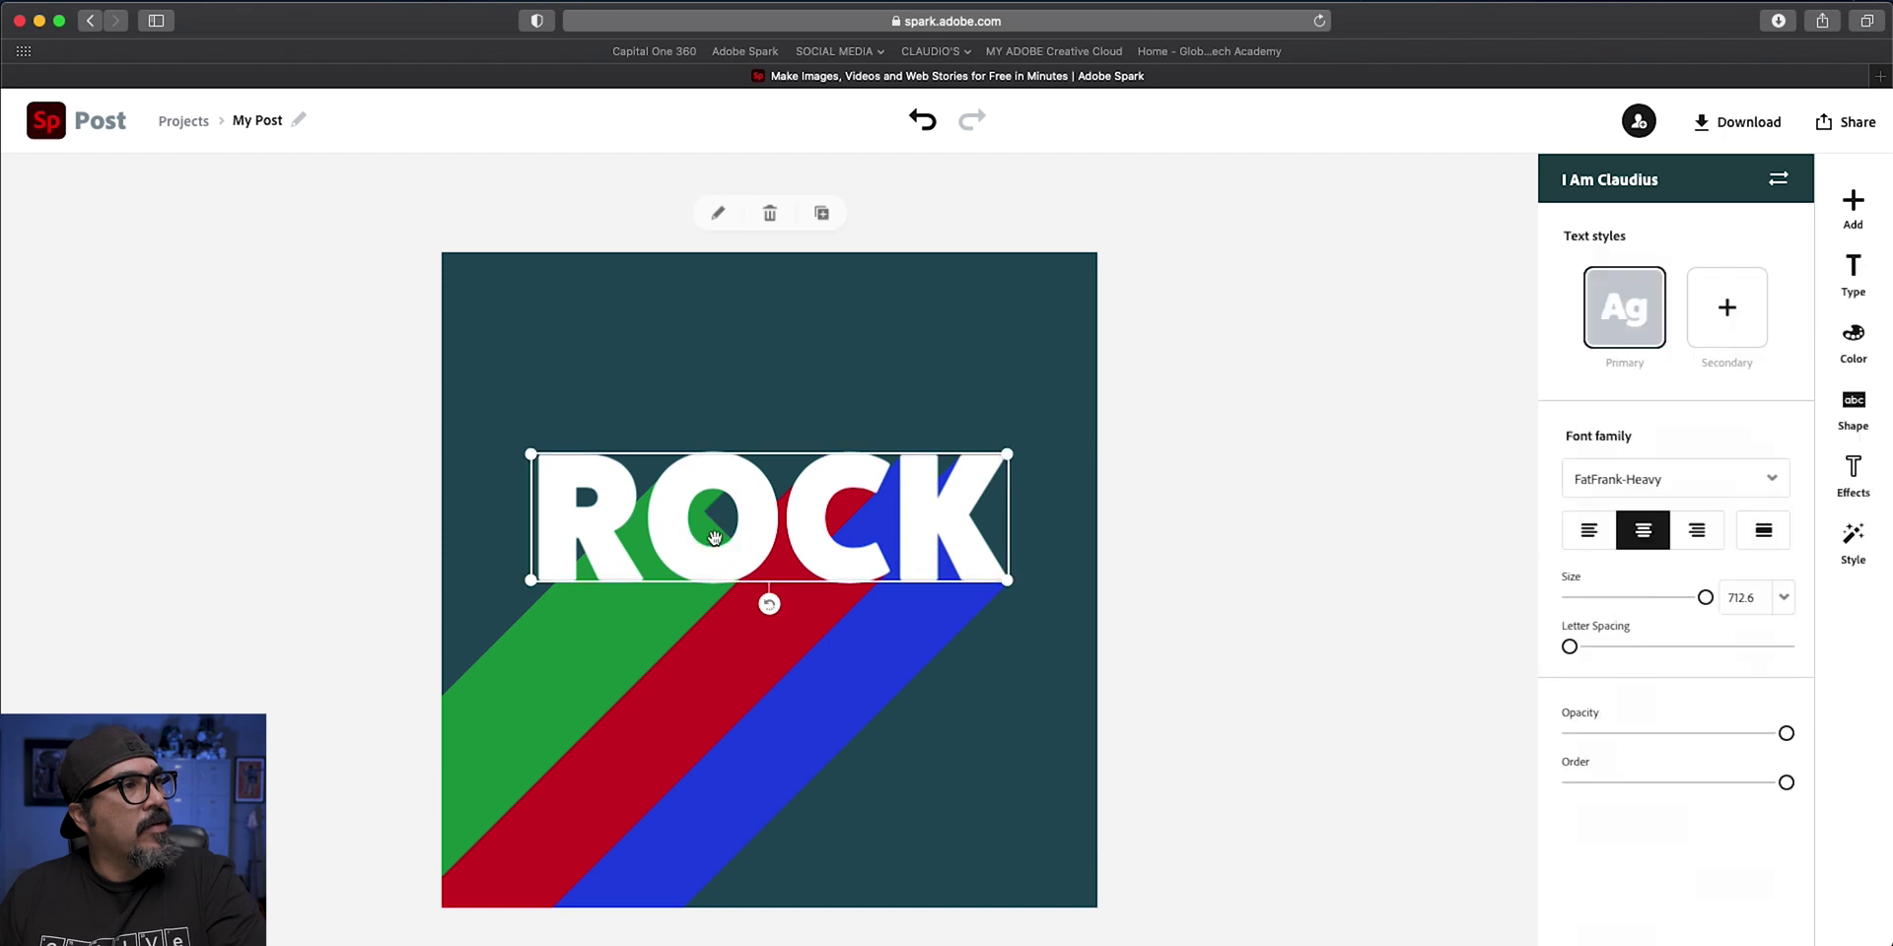
left_click(612, 653)
left_click_drag(696, 507, 730, 540)
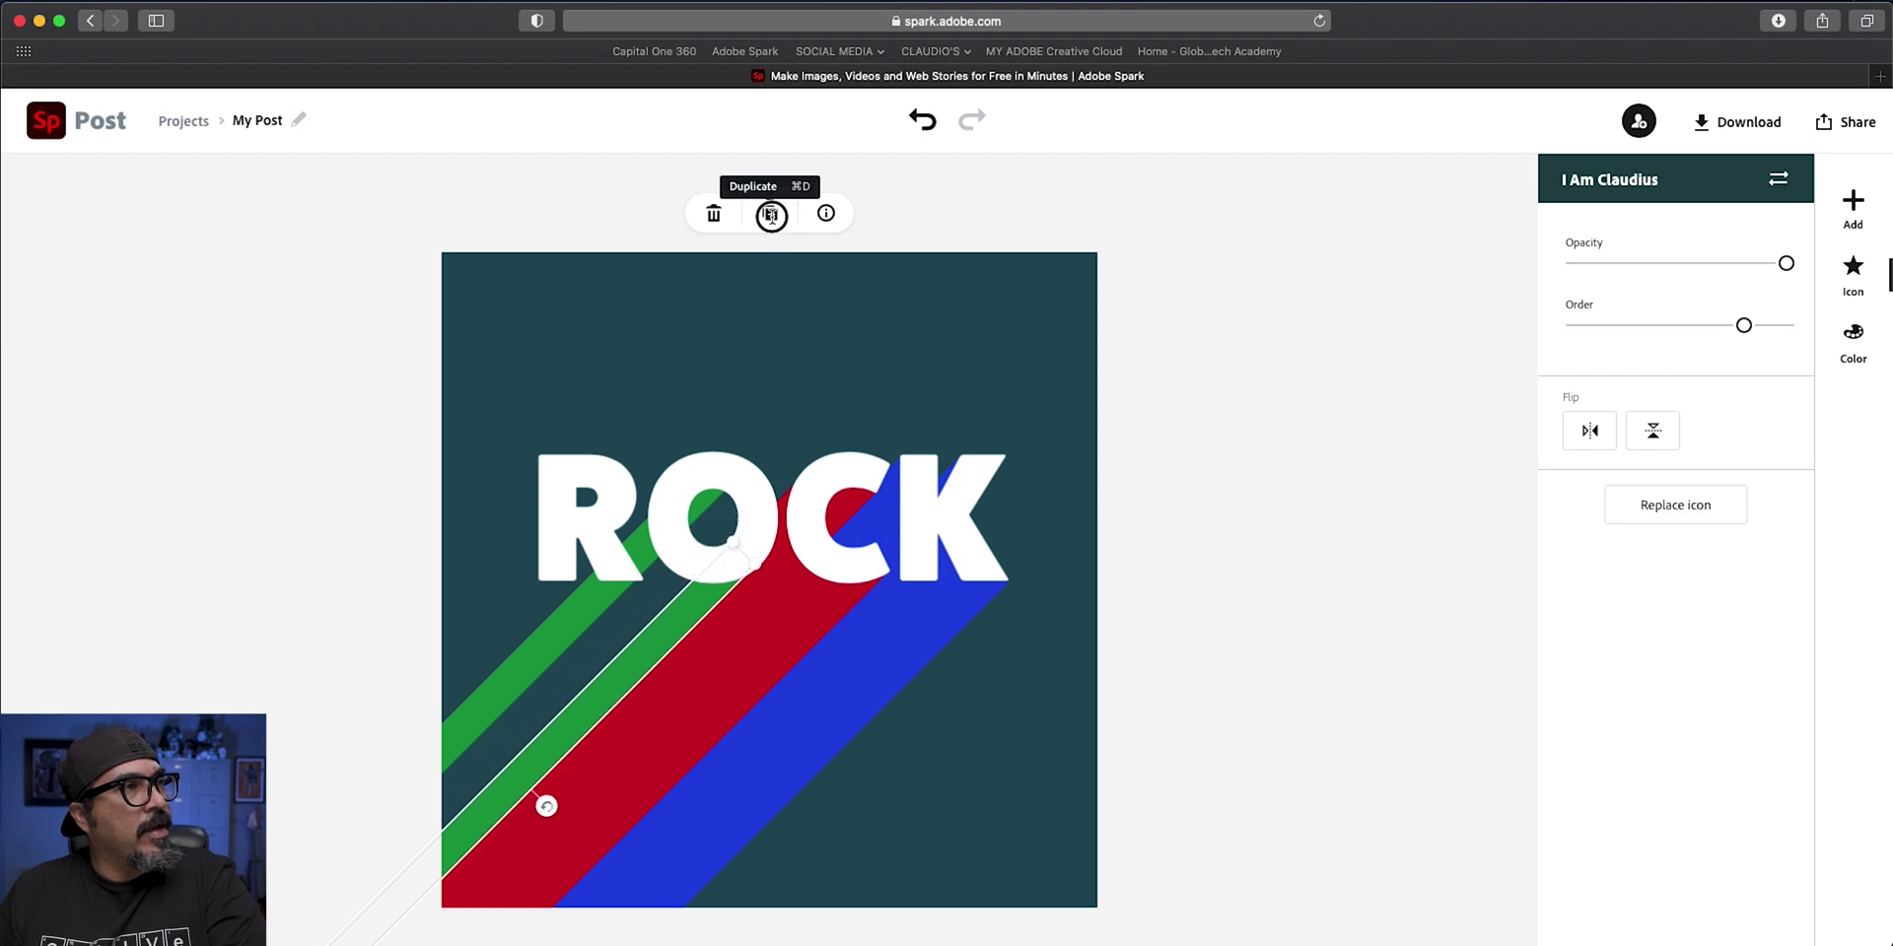
Add two more green copies alongside the others and adjust the top end into one solid band
left_click(770, 215)
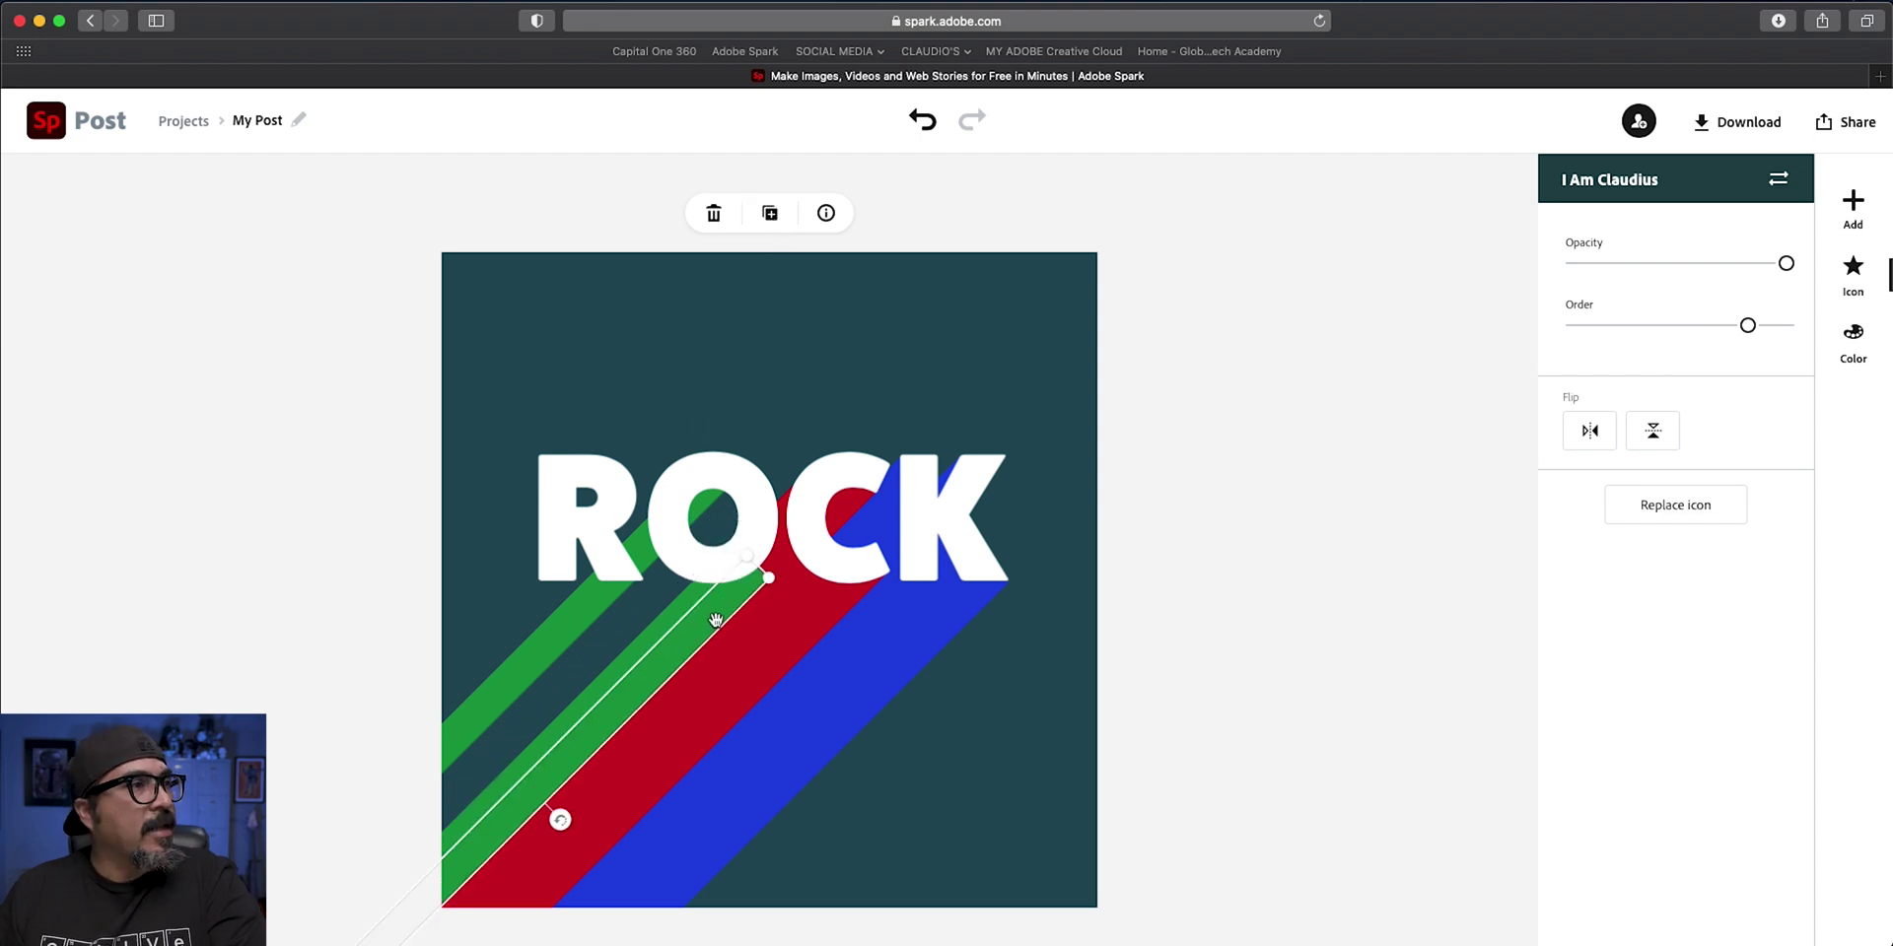
mouse_move(716, 620)
left_mouse_down()
mouse_move(634, 617)
mouse_move(695, 579)
mouse_move(709, 593)
left_mouse_up()
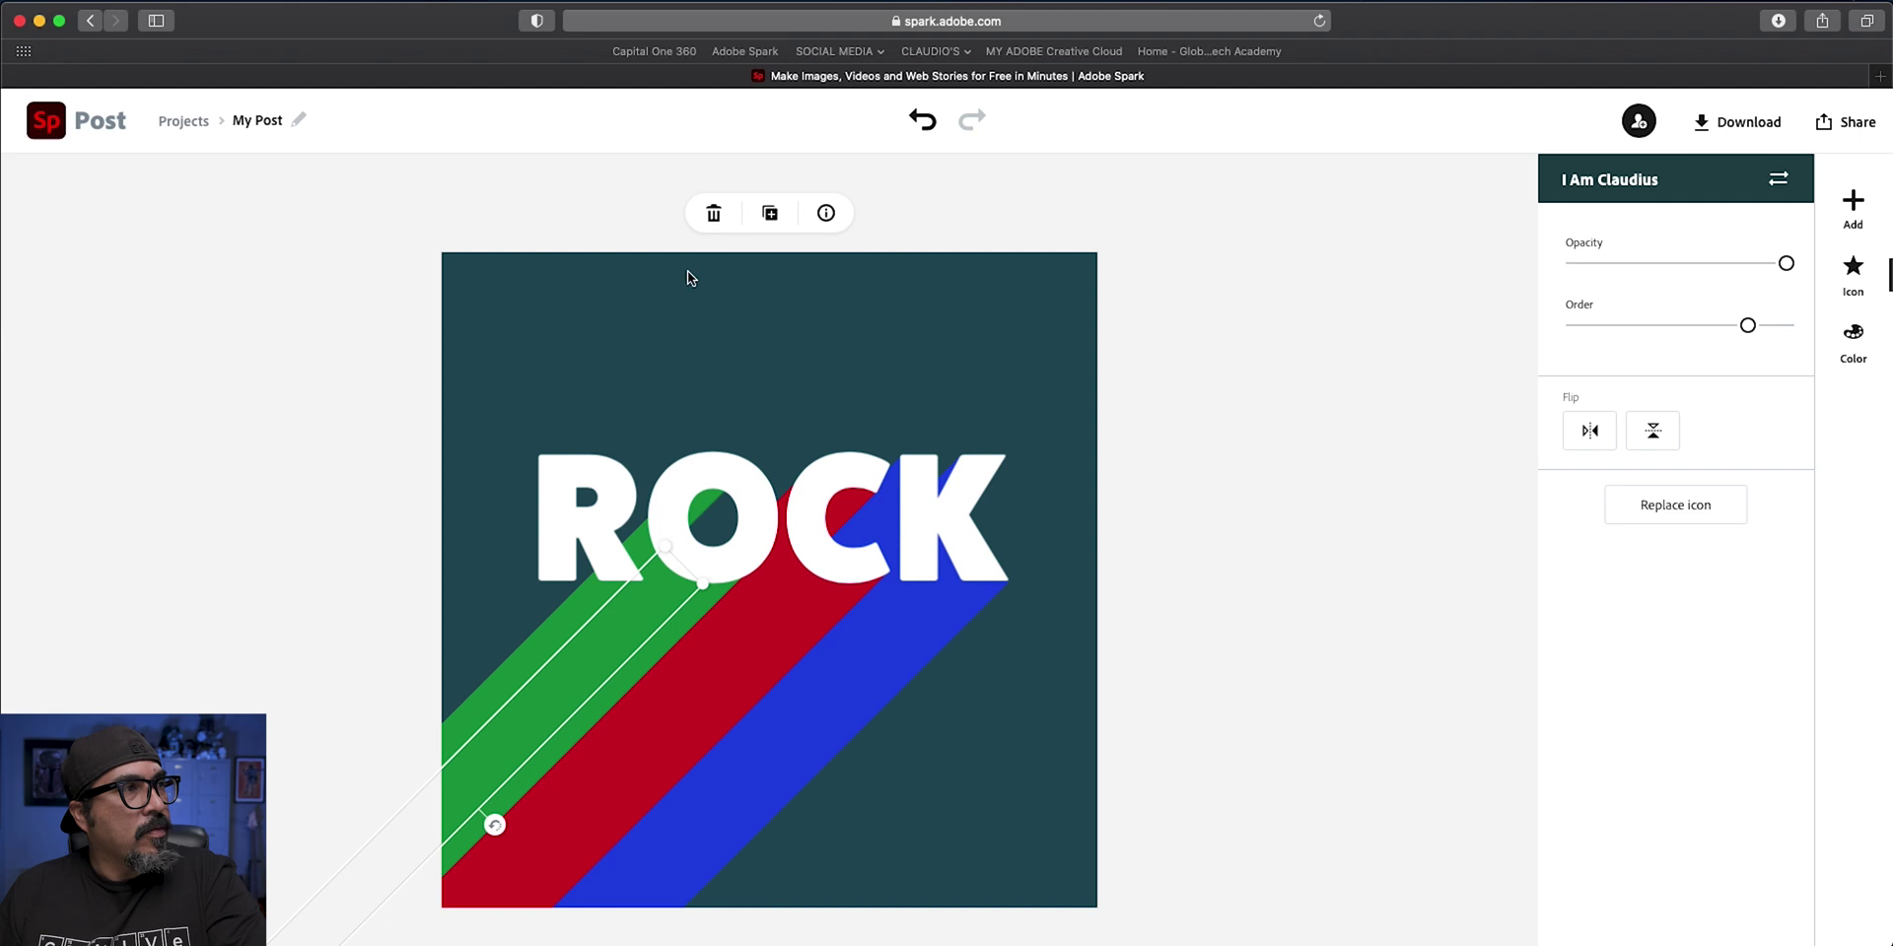
left_click(770, 213)
left_click_drag(662, 576, 696, 487)
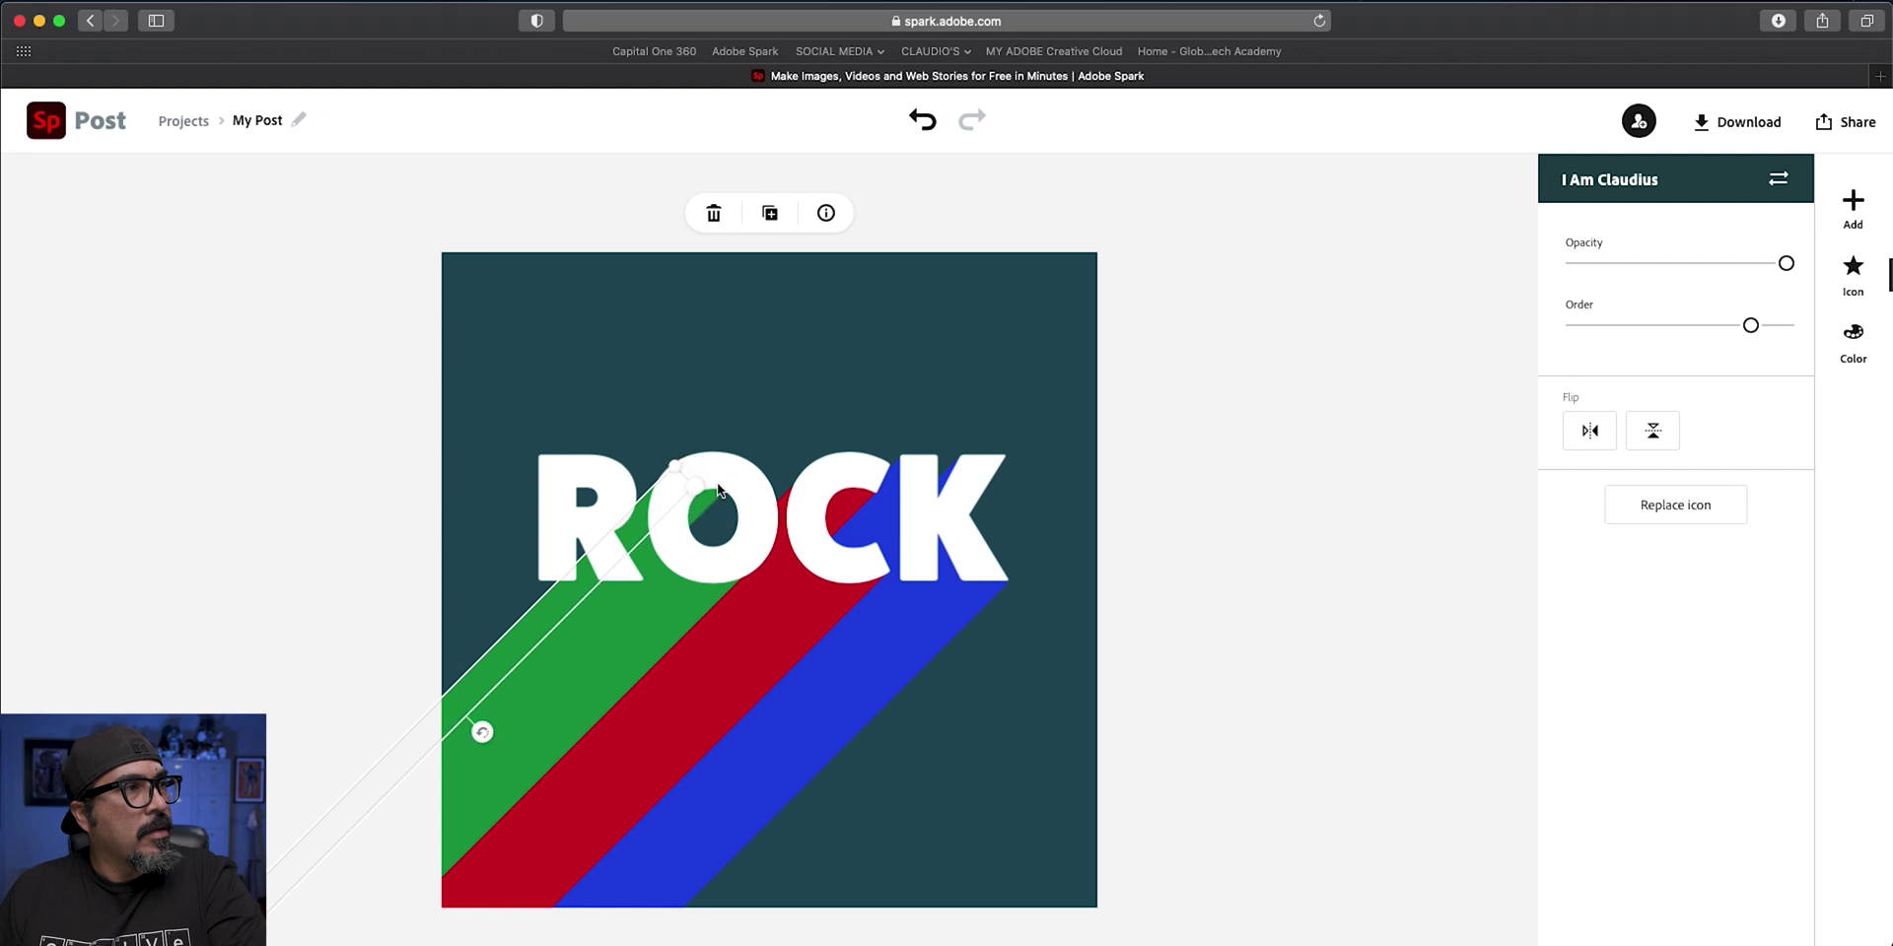
left_click(1184, 361)
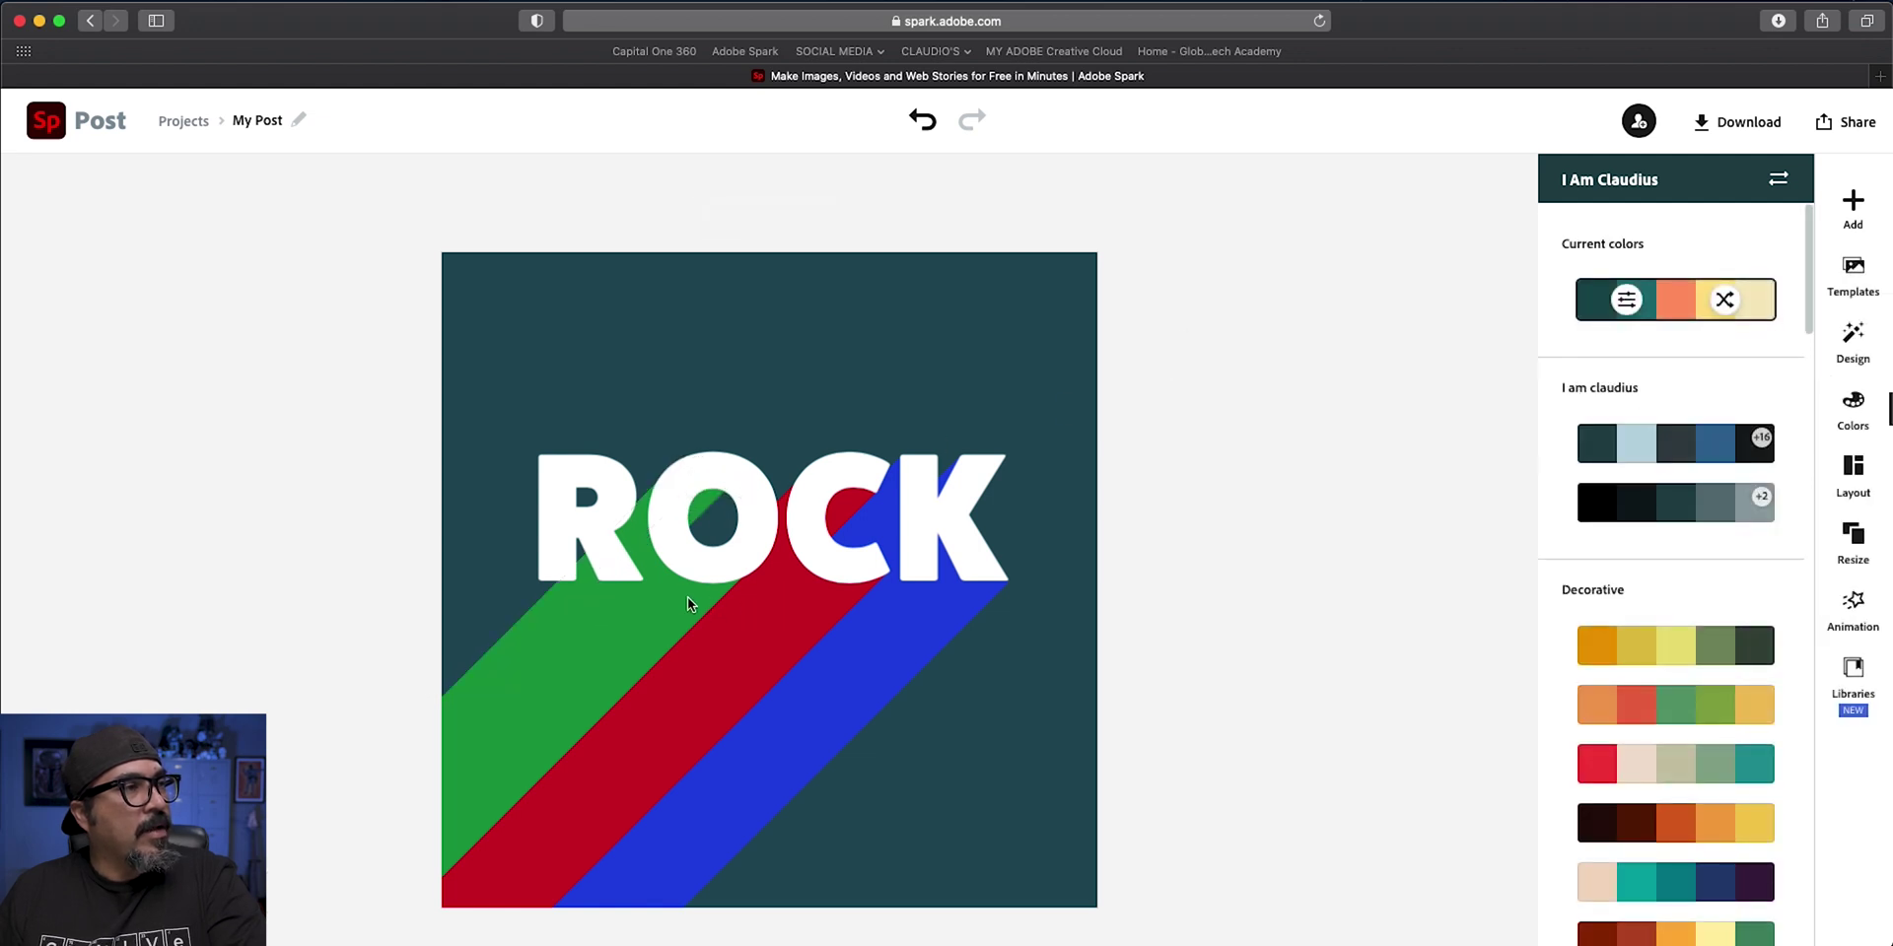
left_click(710, 508)
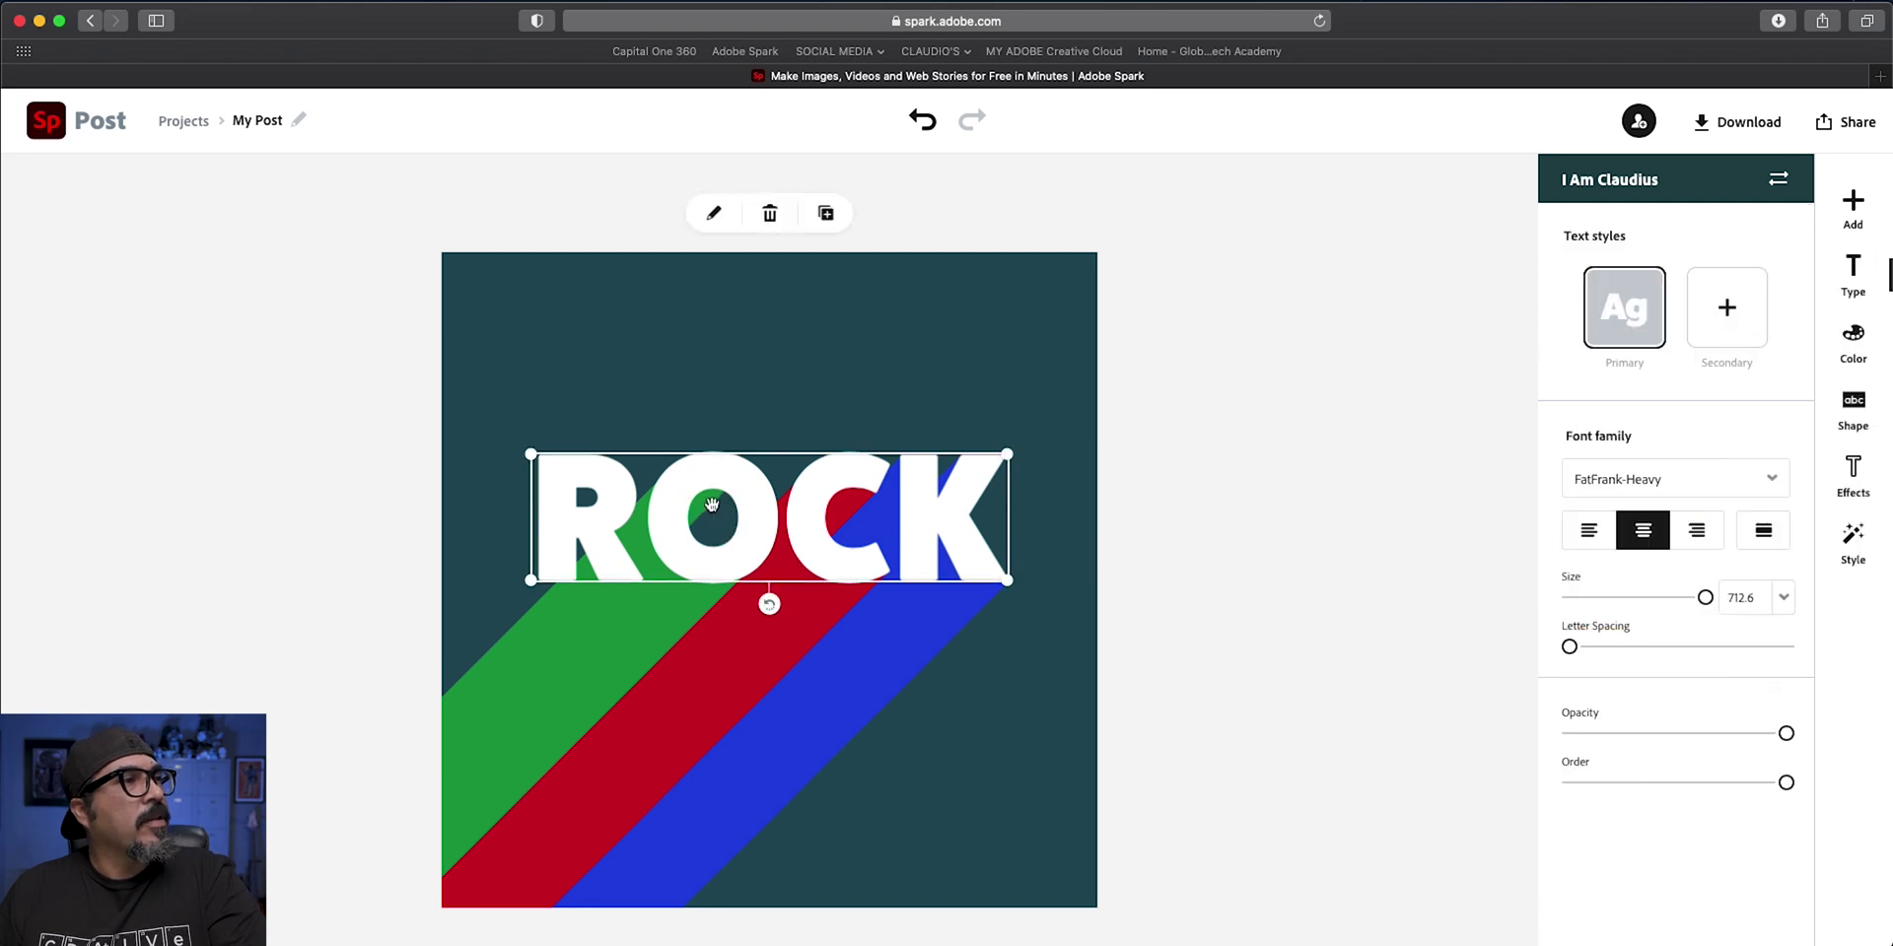
left_click(573, 627)
left_click_drag(738, 493, 738, 495)
left_click(1110, 443)
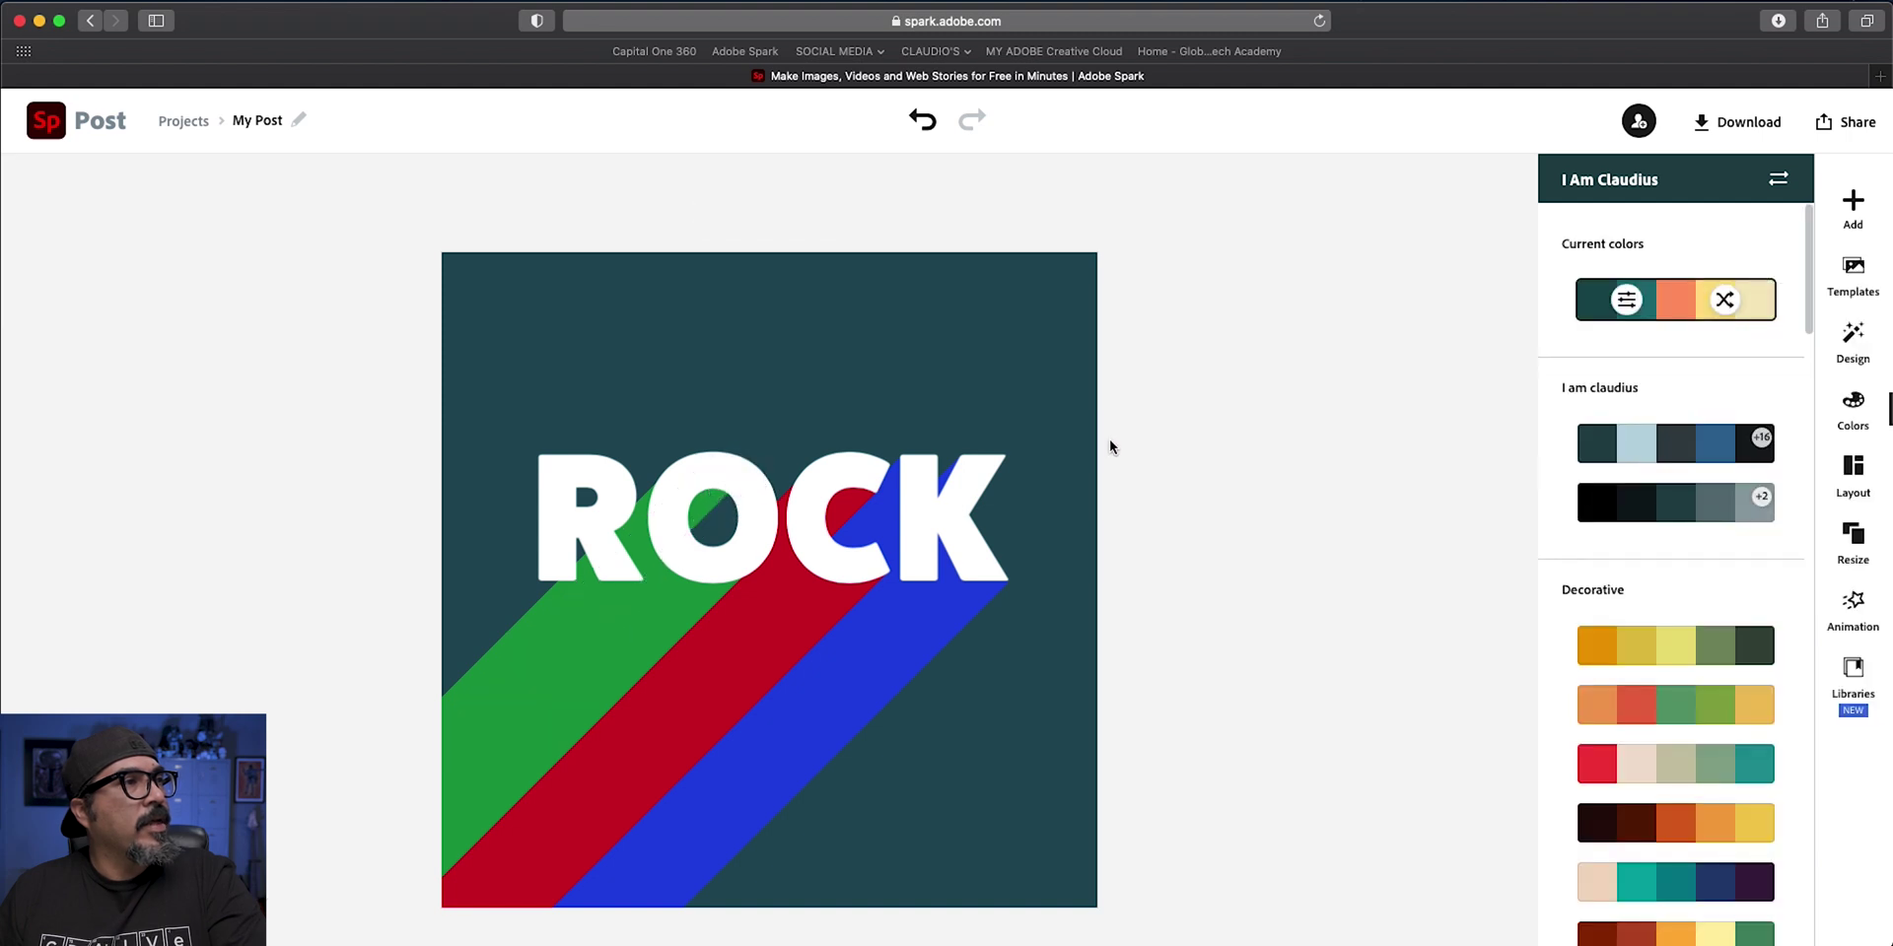
Duplicate the green shadow stripe, keep the copy on top, and recolour it yellow
left_click(568, 629)
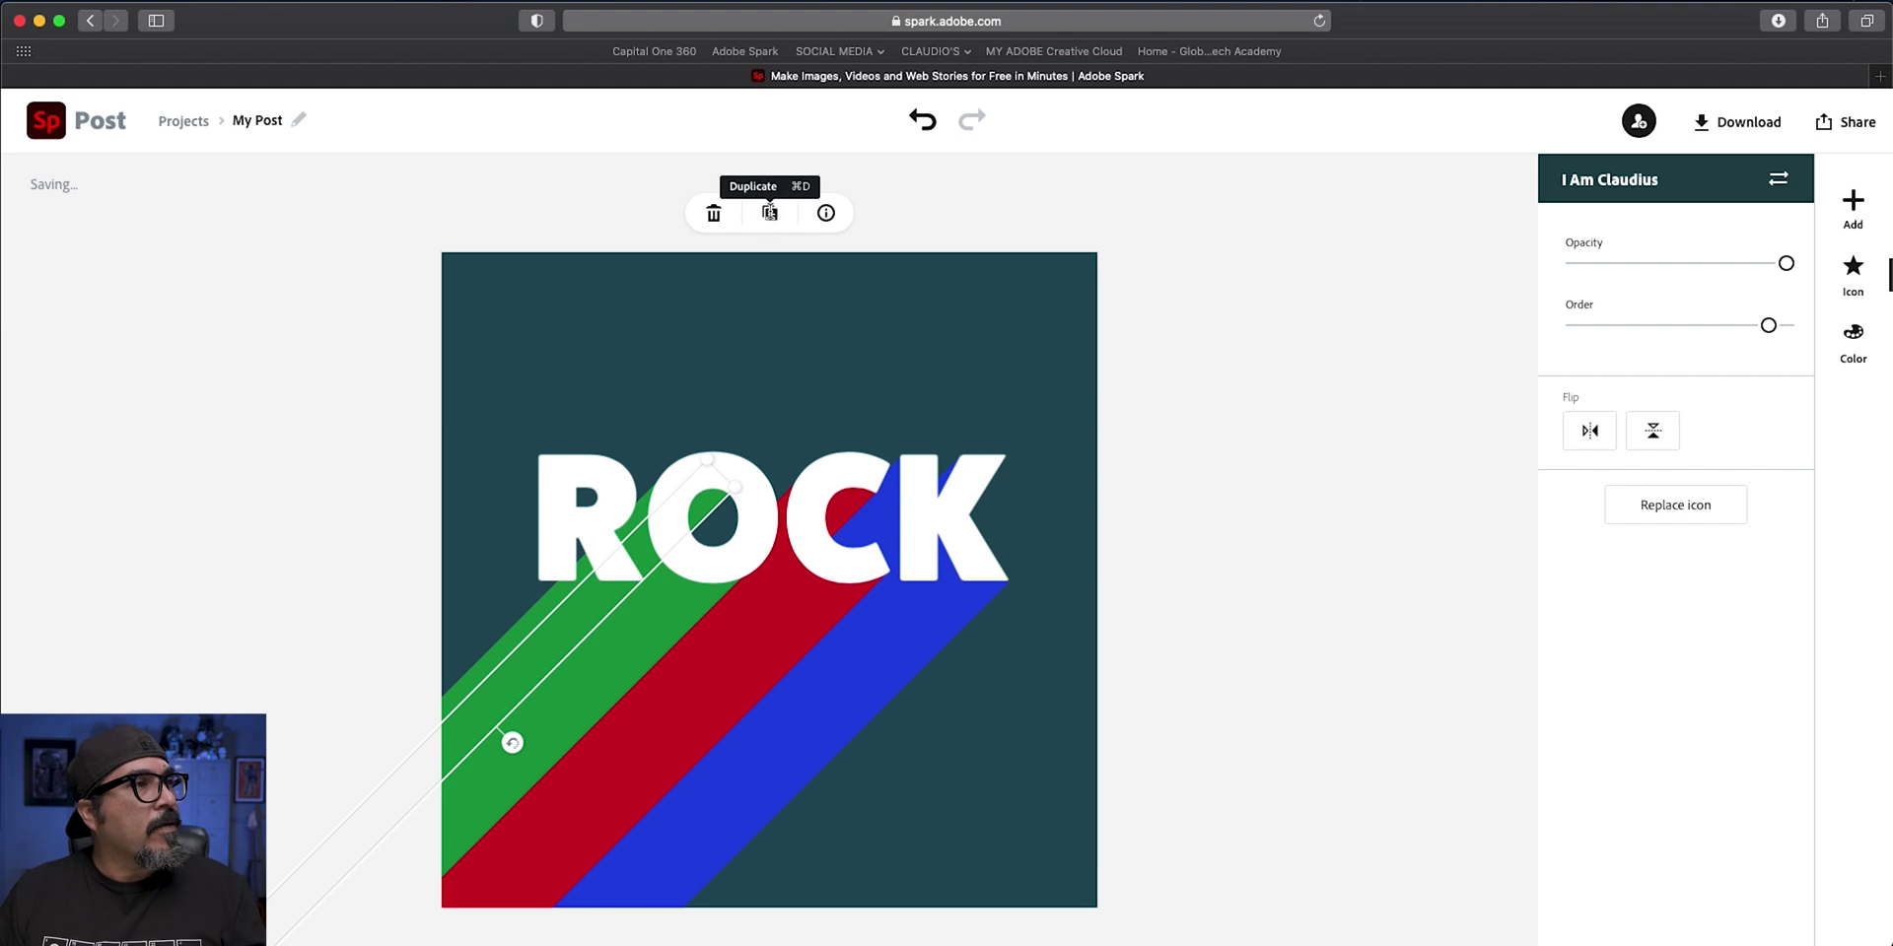
left_click(769, 212)
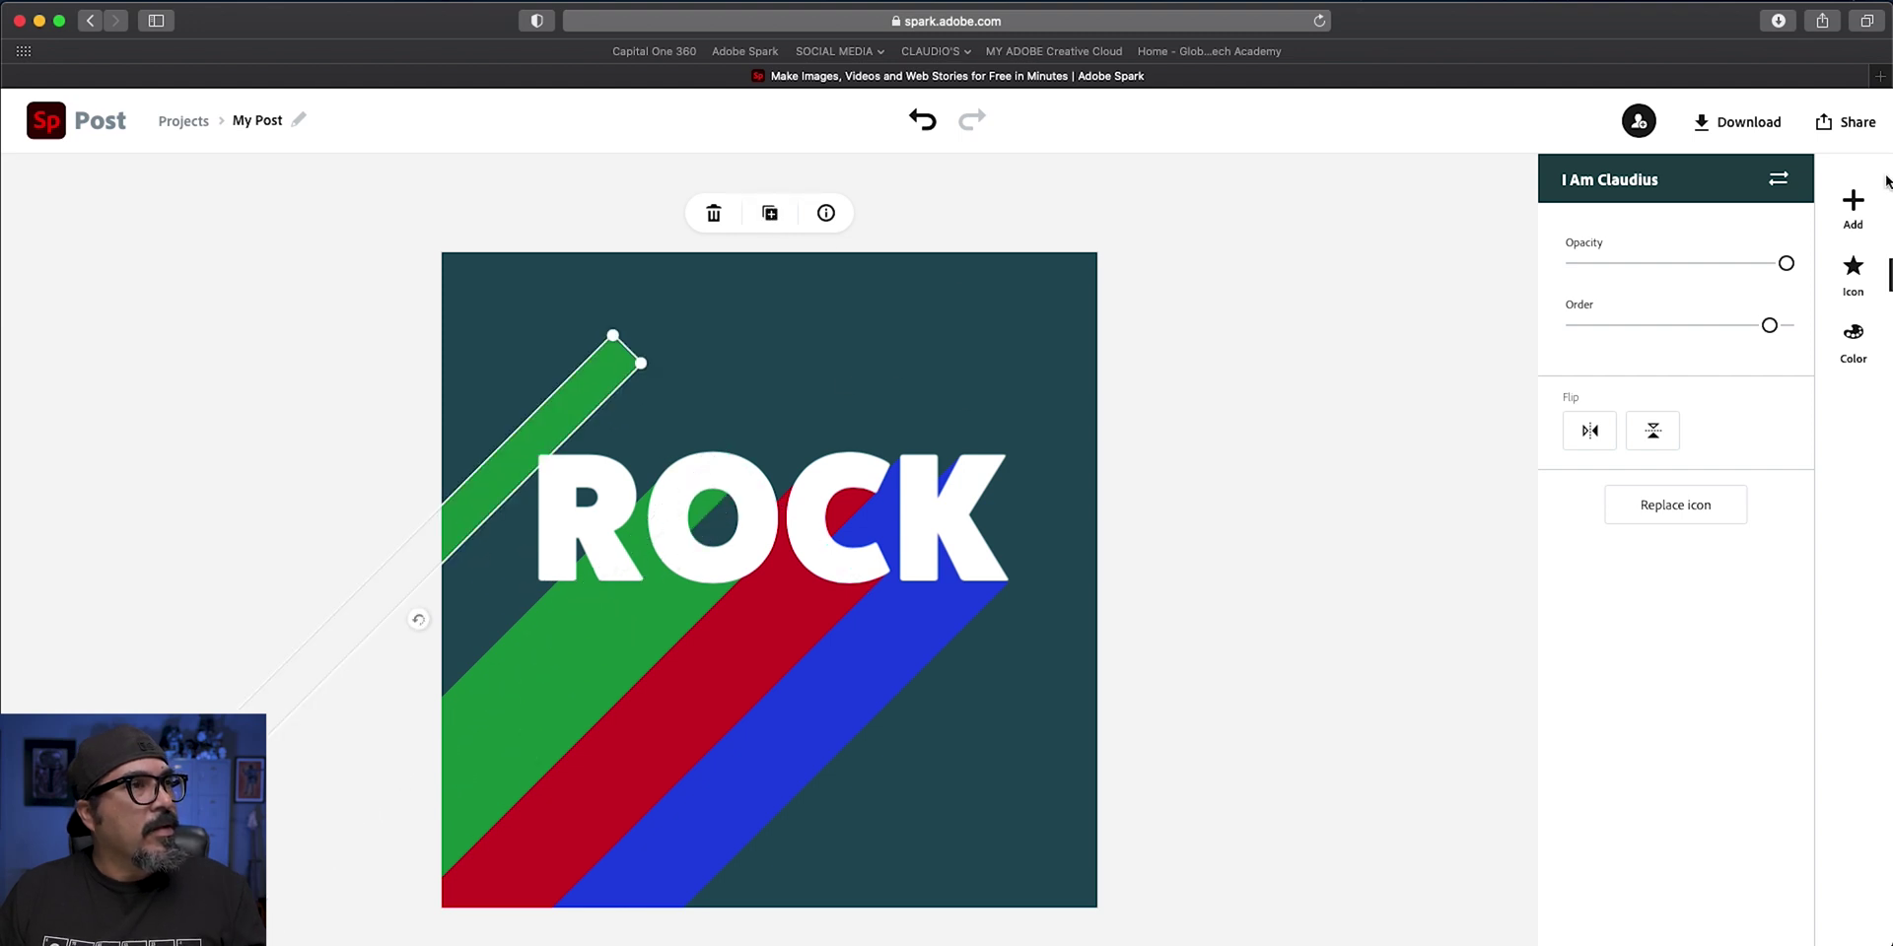
mouse_move(1785, 322)
left_mouse_down()
mouse_move(1685, 326)
mouse_move(1773, 326)
left_mouse_up()
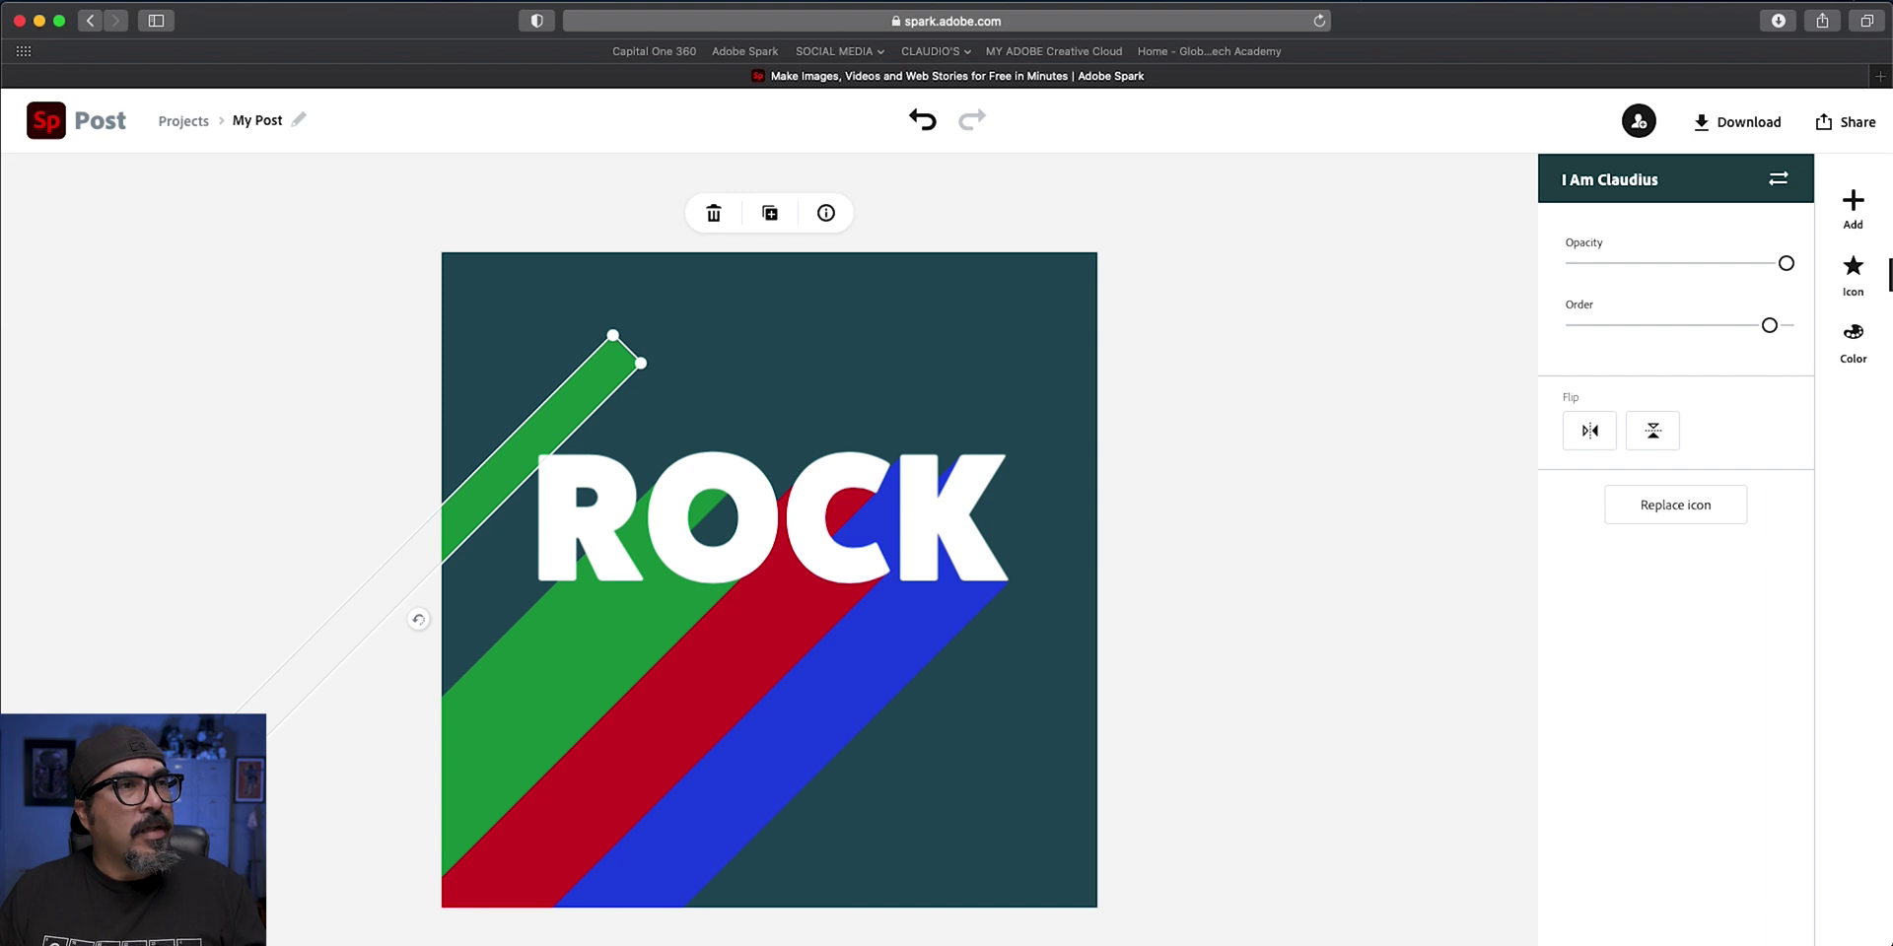
left_click(1853, 335)
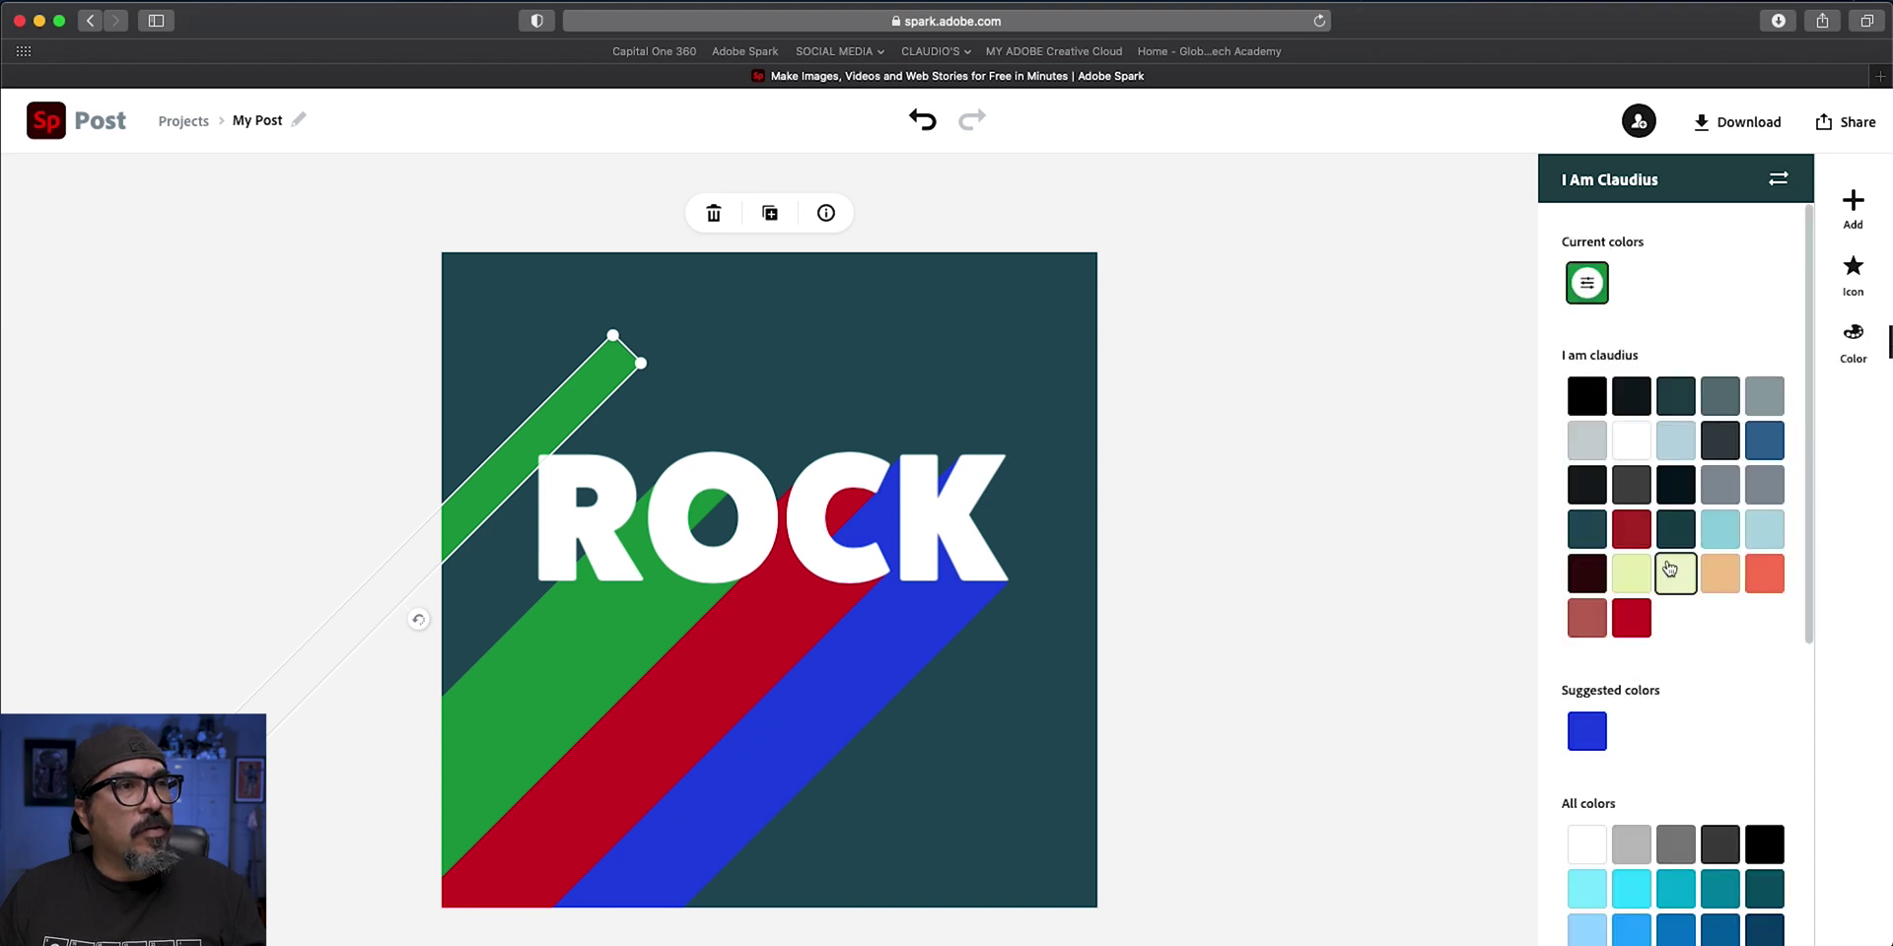
scroll(1668, 566, "down", 5)
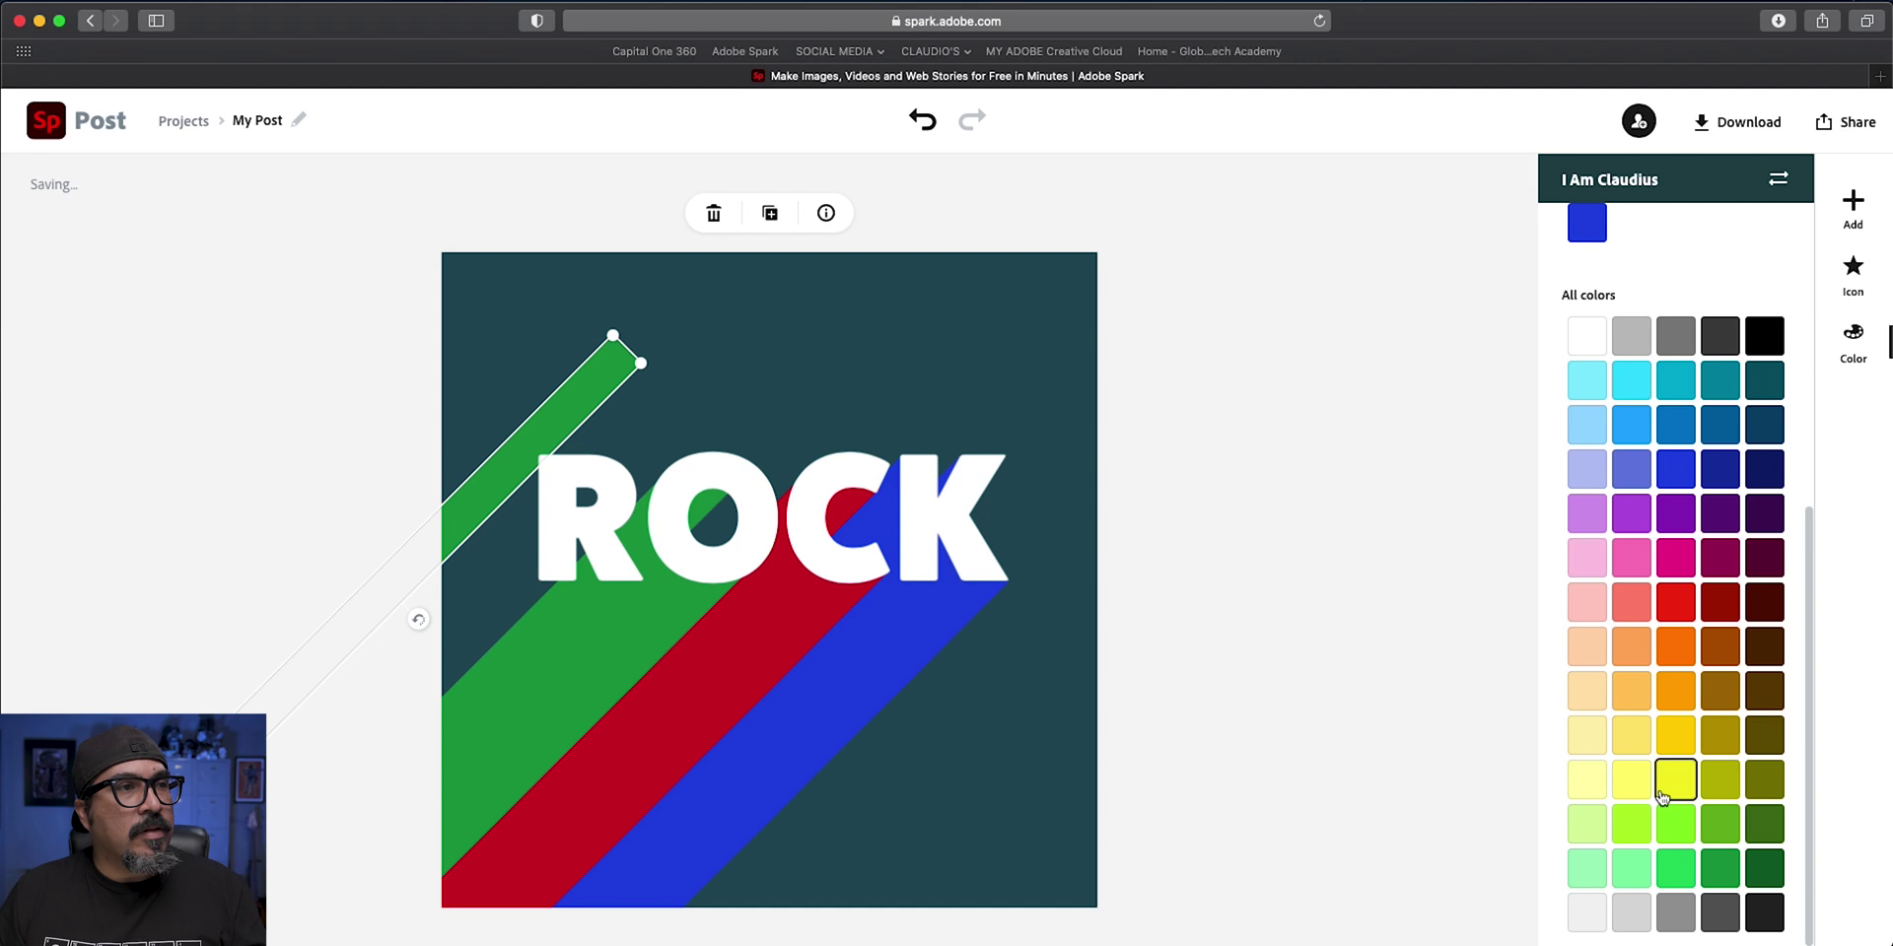
left_click(1674, 779)
Move the yellow stripe down beside the green band and adjust its end
left_click_drag(616, 391, 636, 584)
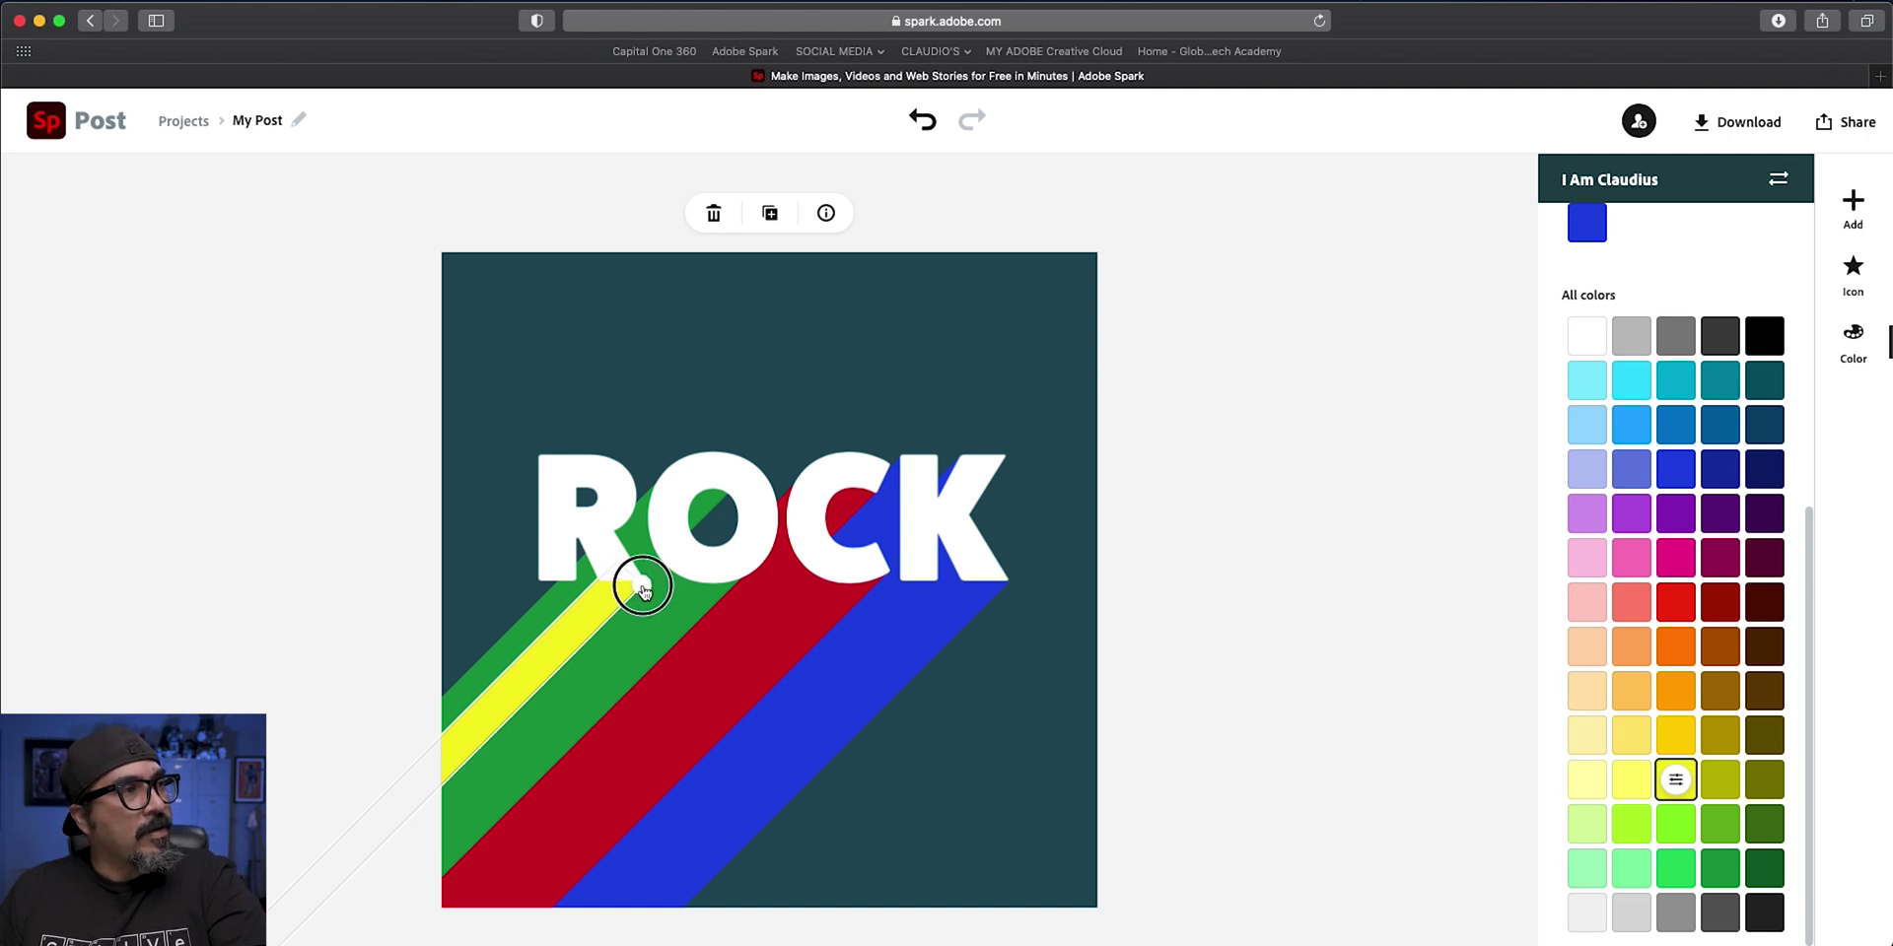
left_click(1163, 514)
left_click(619, 597)
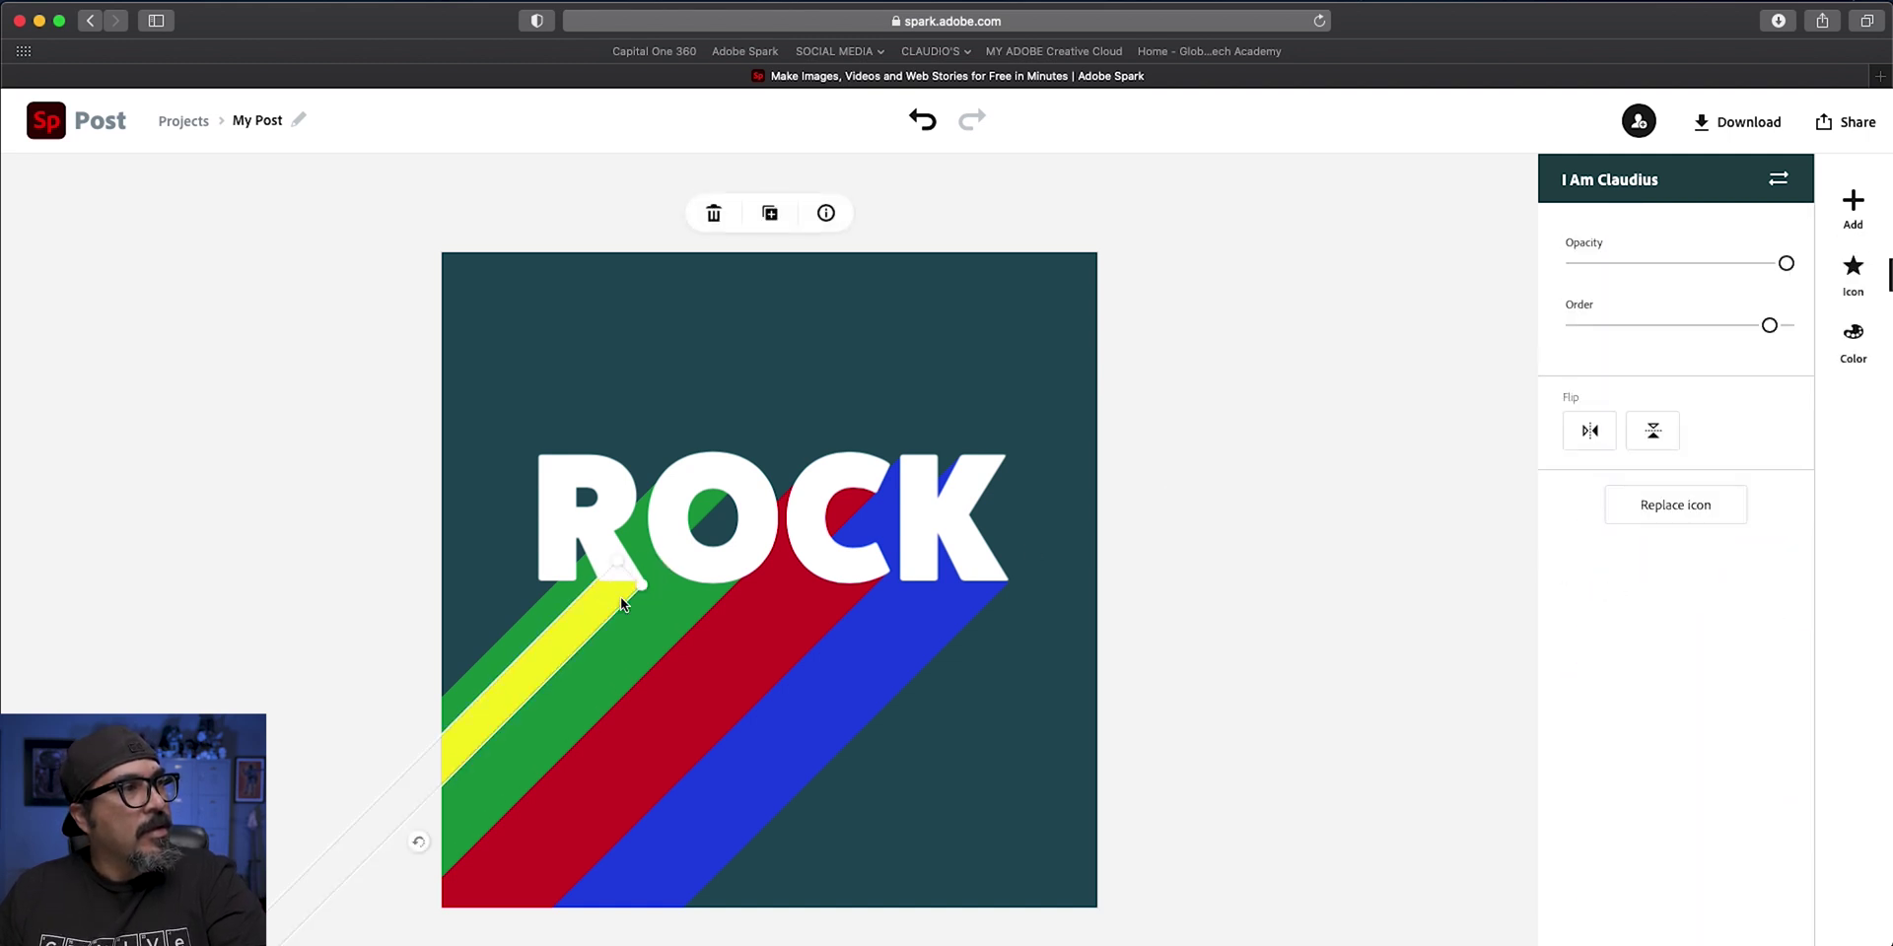
left_click_drag(615, 564, 588, 535)
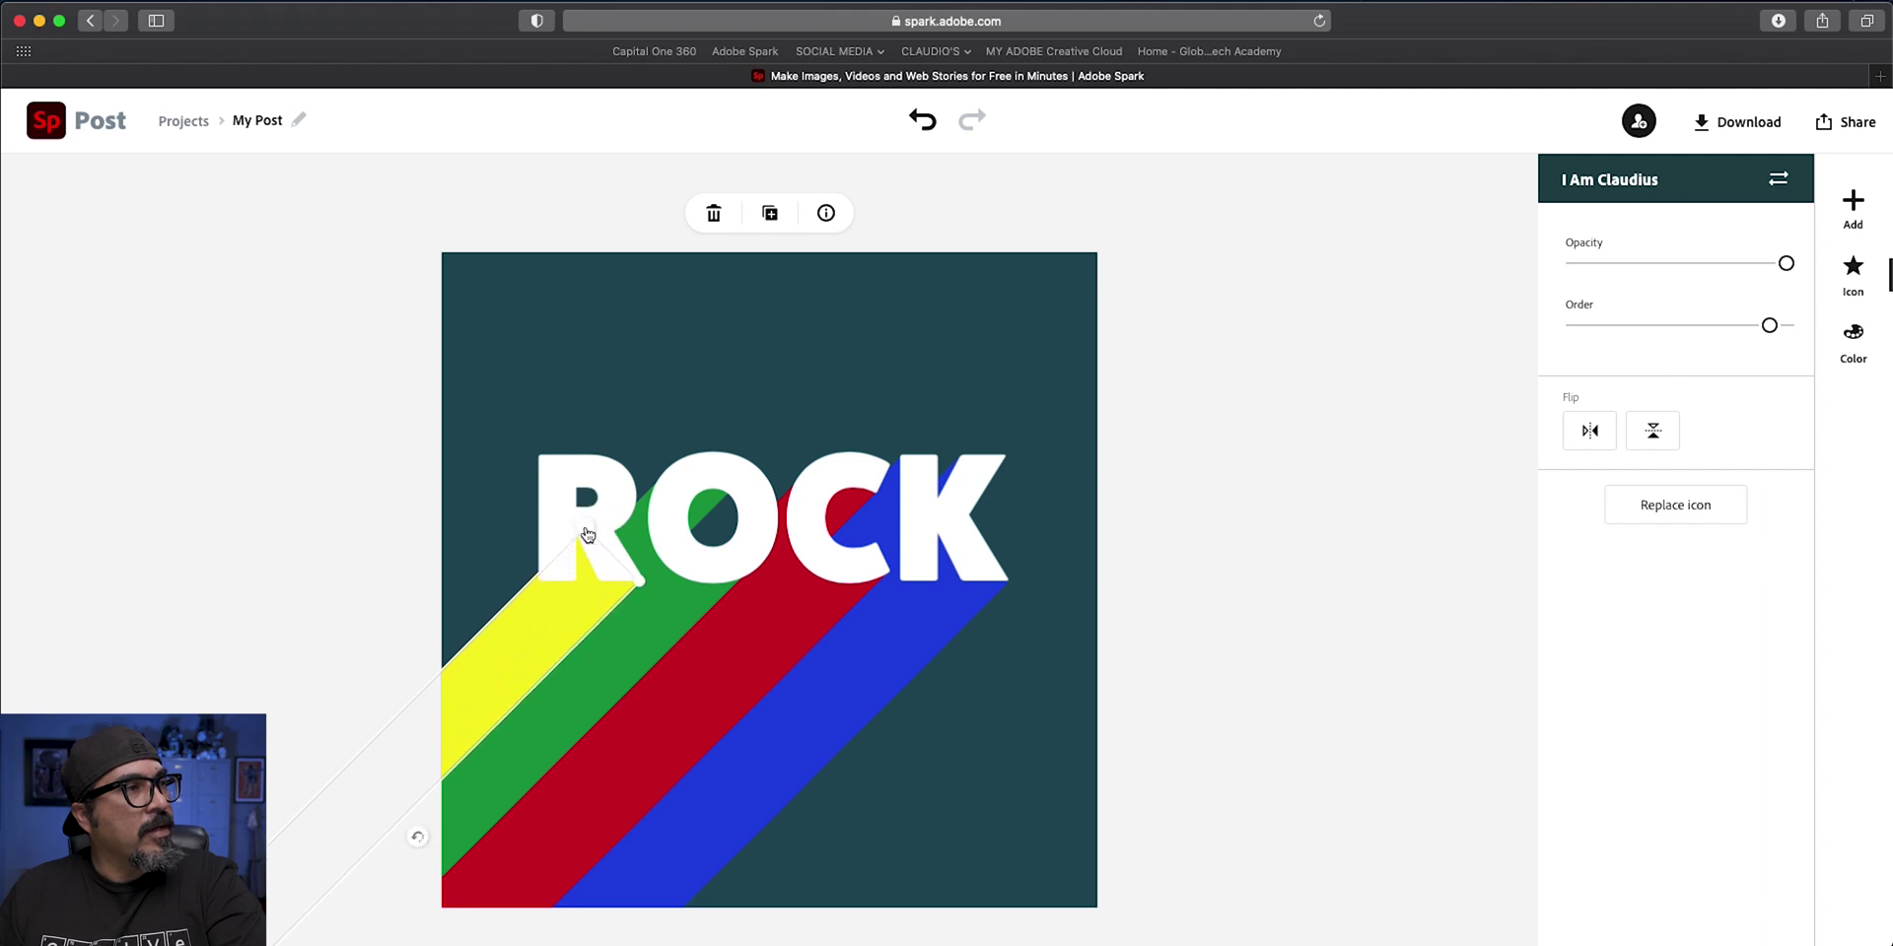
Duplicate the yellow stripe, stretch the copy up to the R's top-left, and make it thinner
left_click(769, 213)
left_click_drag(588, 583, 538, 504)
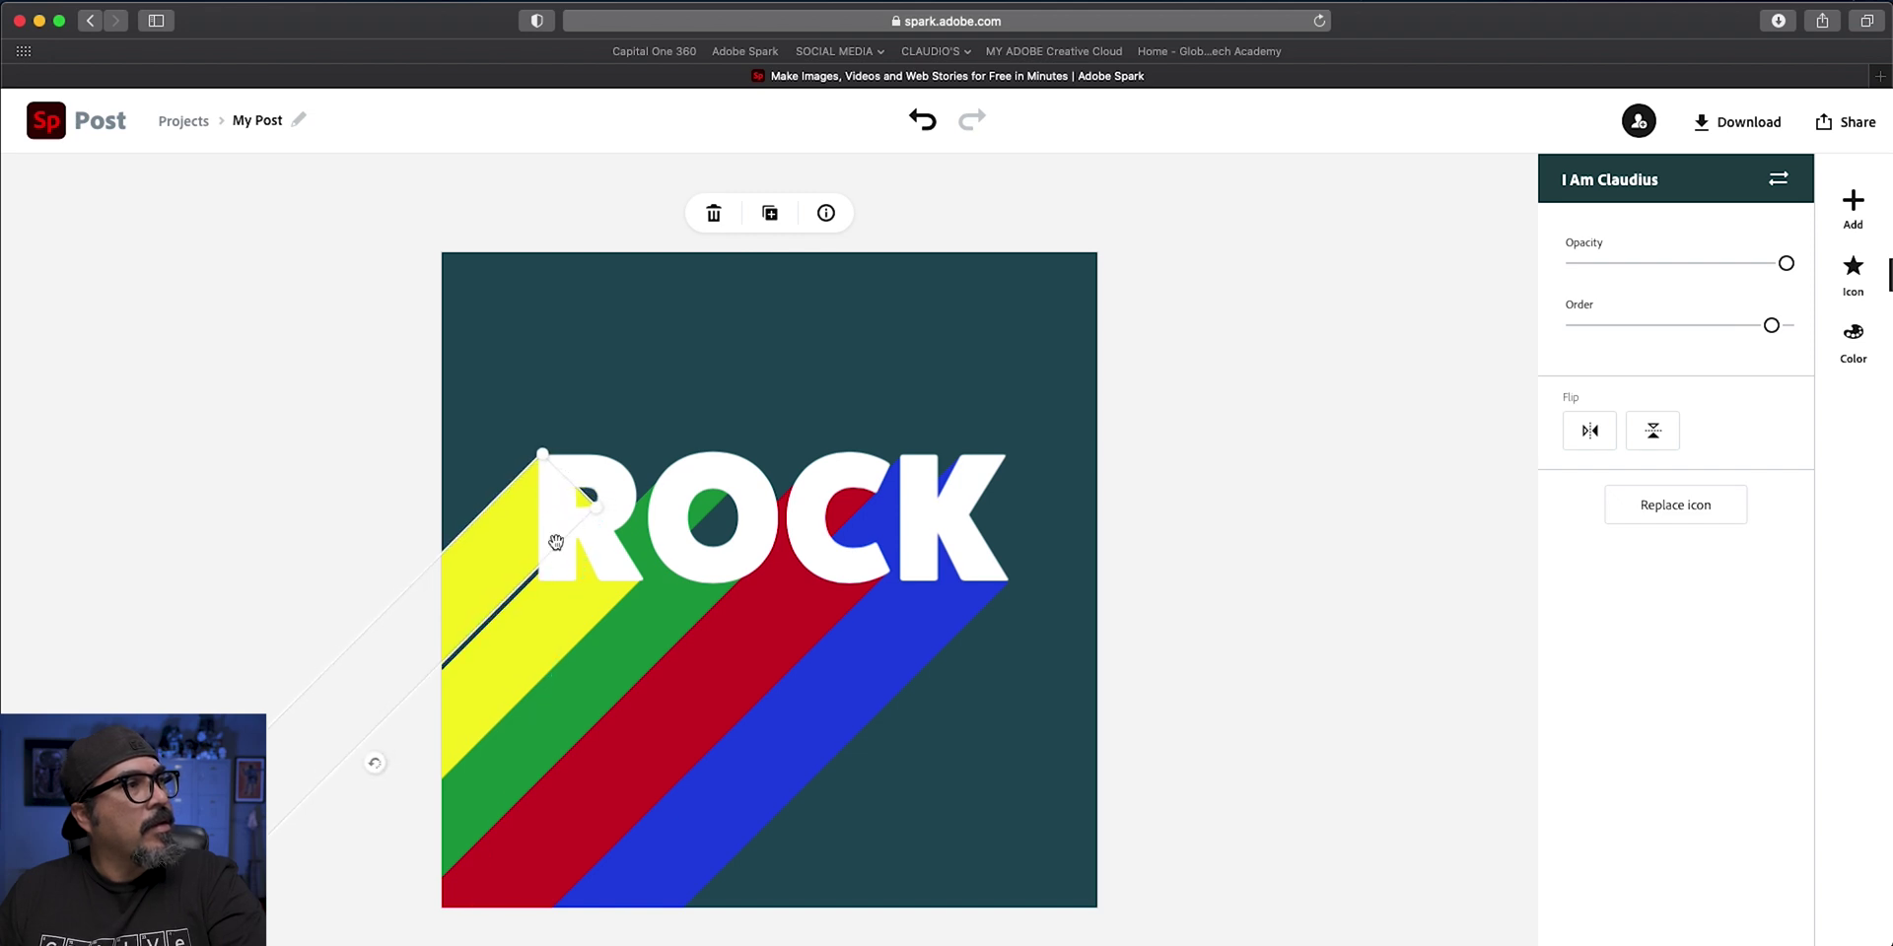
mouse_move(594, 516)
left_mouse_down()
mouse_move(562, 491)
mouse_move(569, 509)
left_mouse_up()
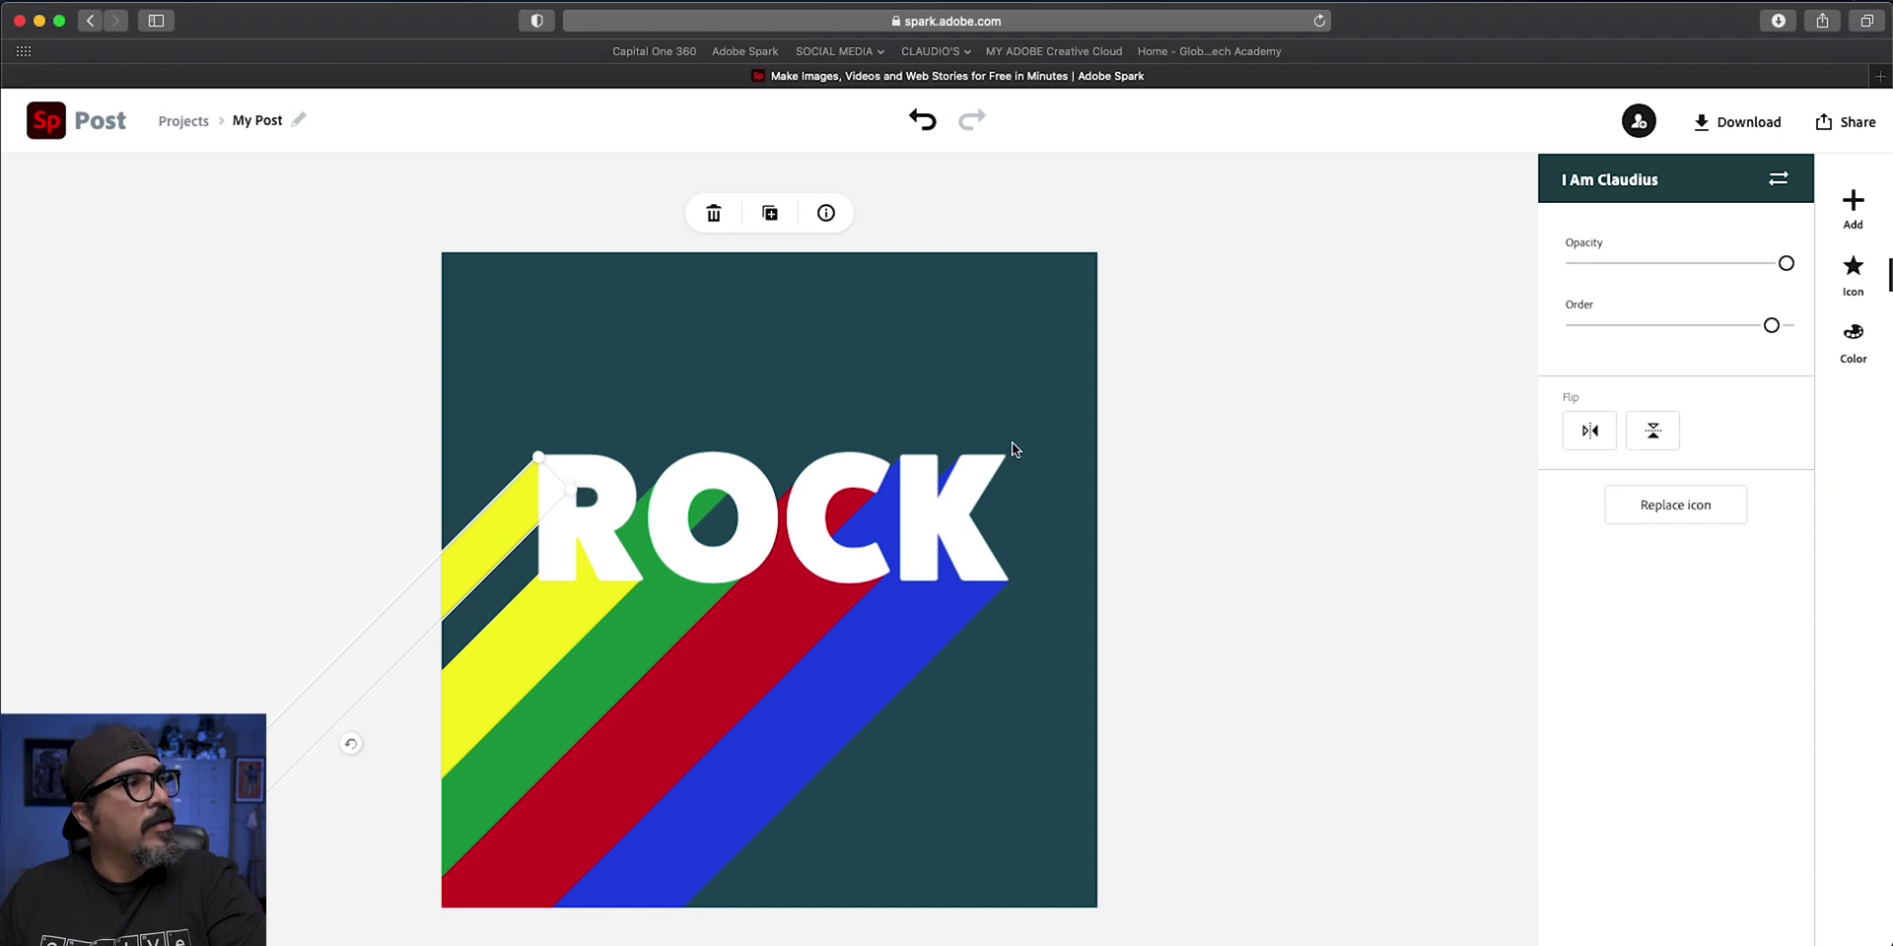
left_click(1167, 428)
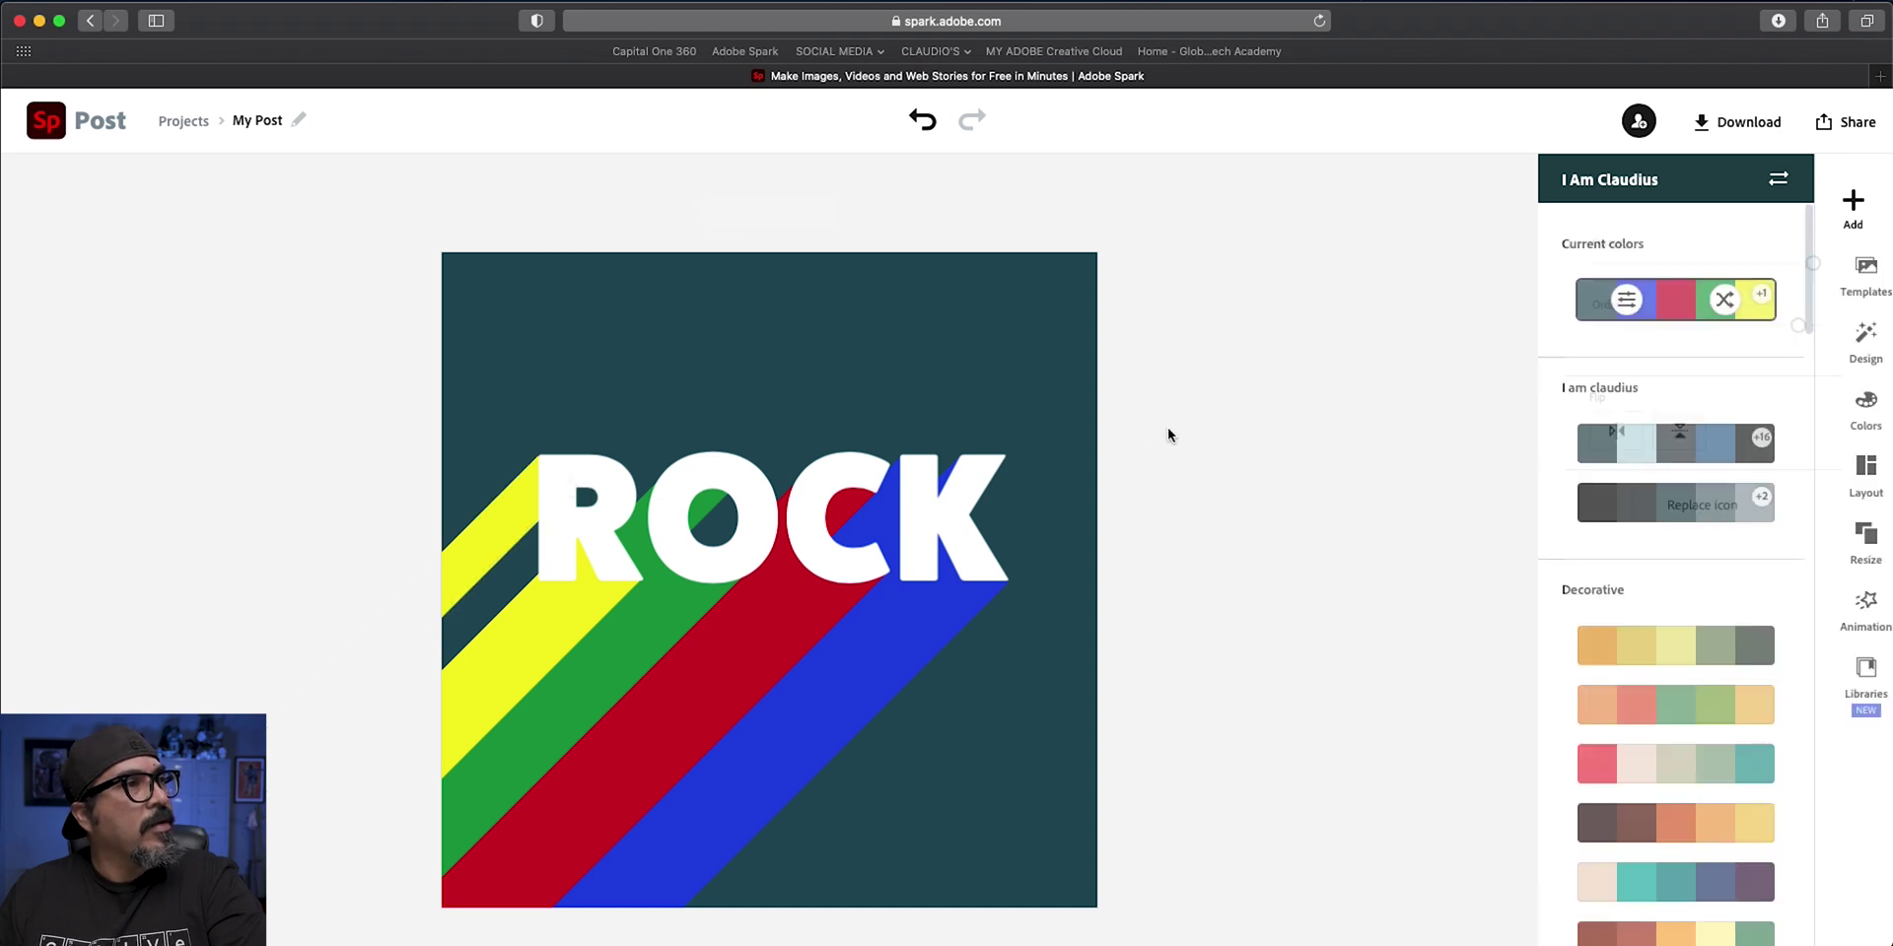
Add two more yellow stripe copies over the remaining gaps, nudging the last one up
left_click(522, 523)
left_click(770, 213)
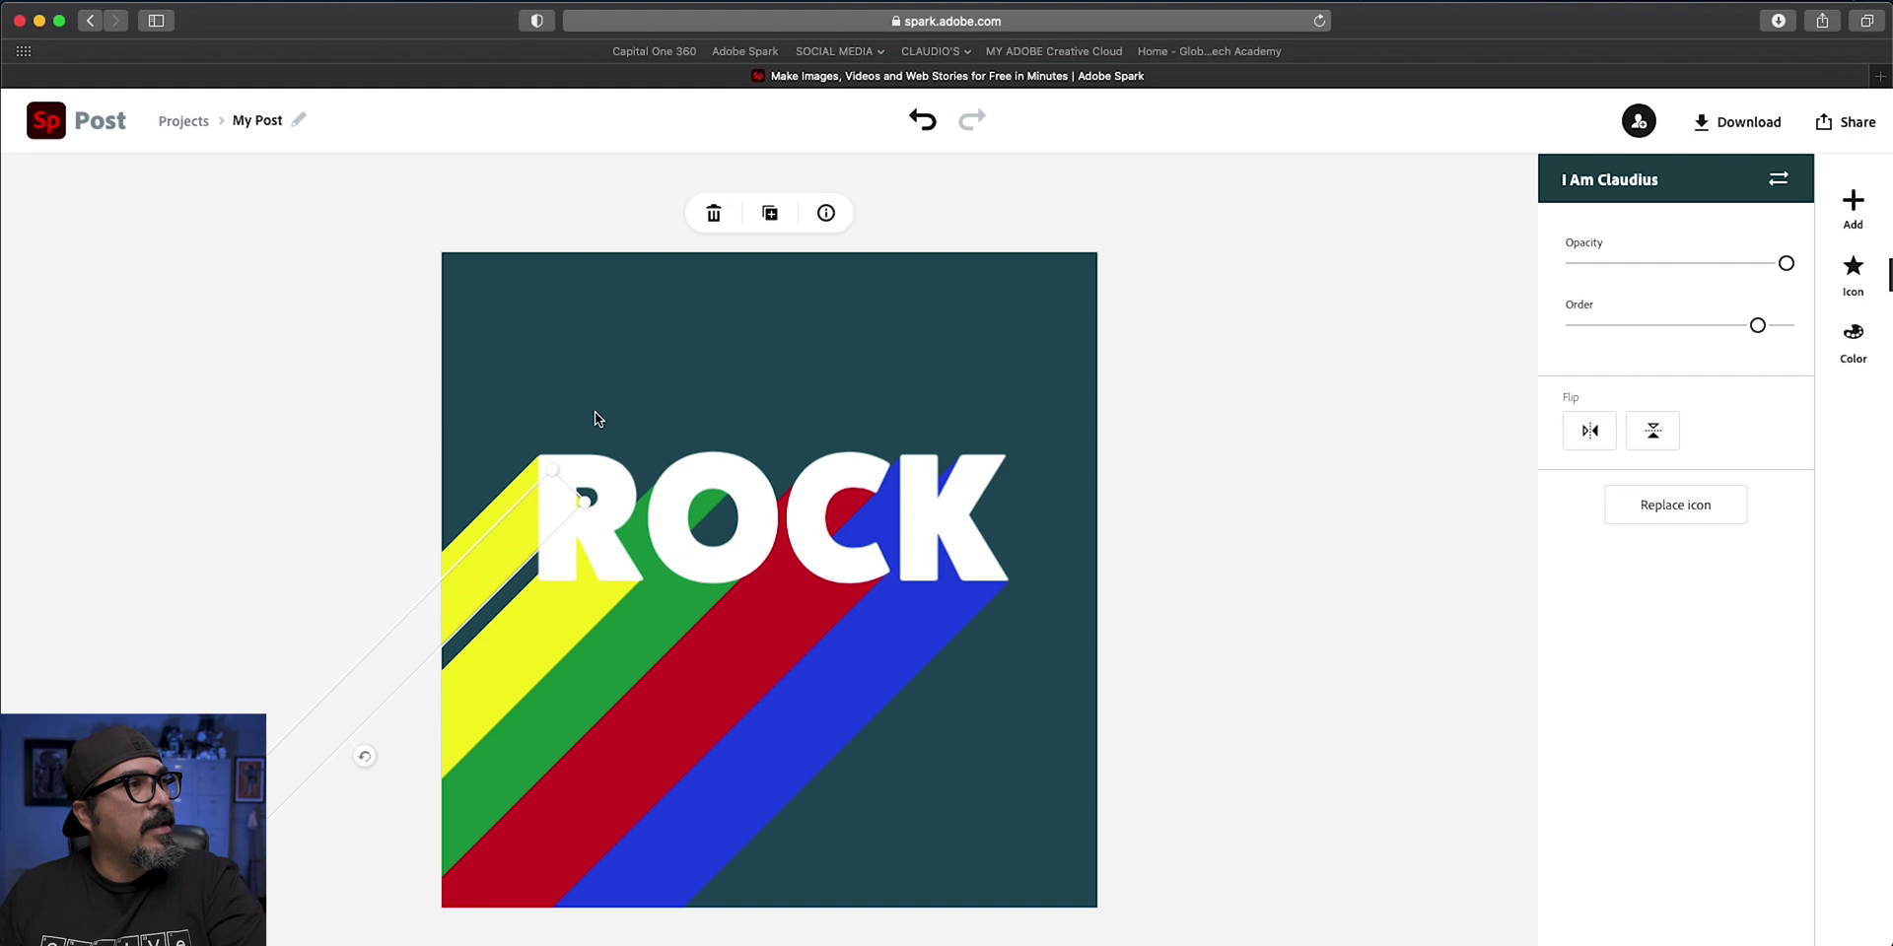
left_click_drag(586, 494, 579, 541)
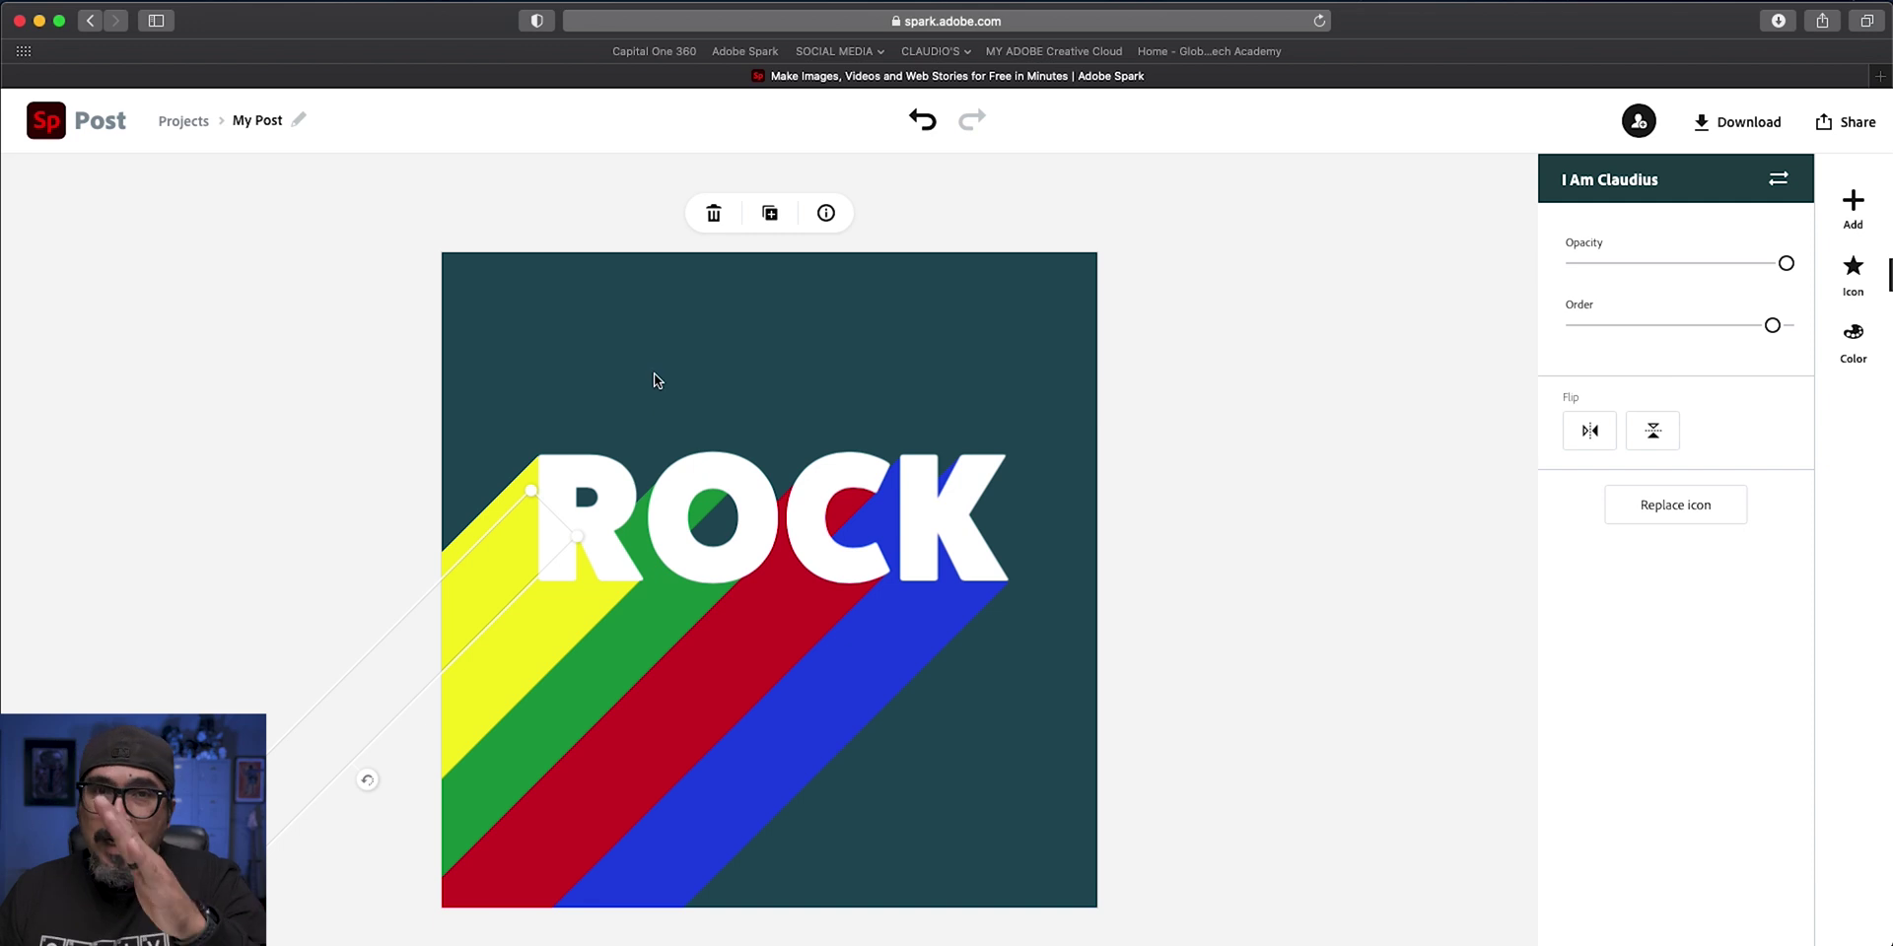
left_click(768, 213)
left_click_drag(608, 567, 586, 515)
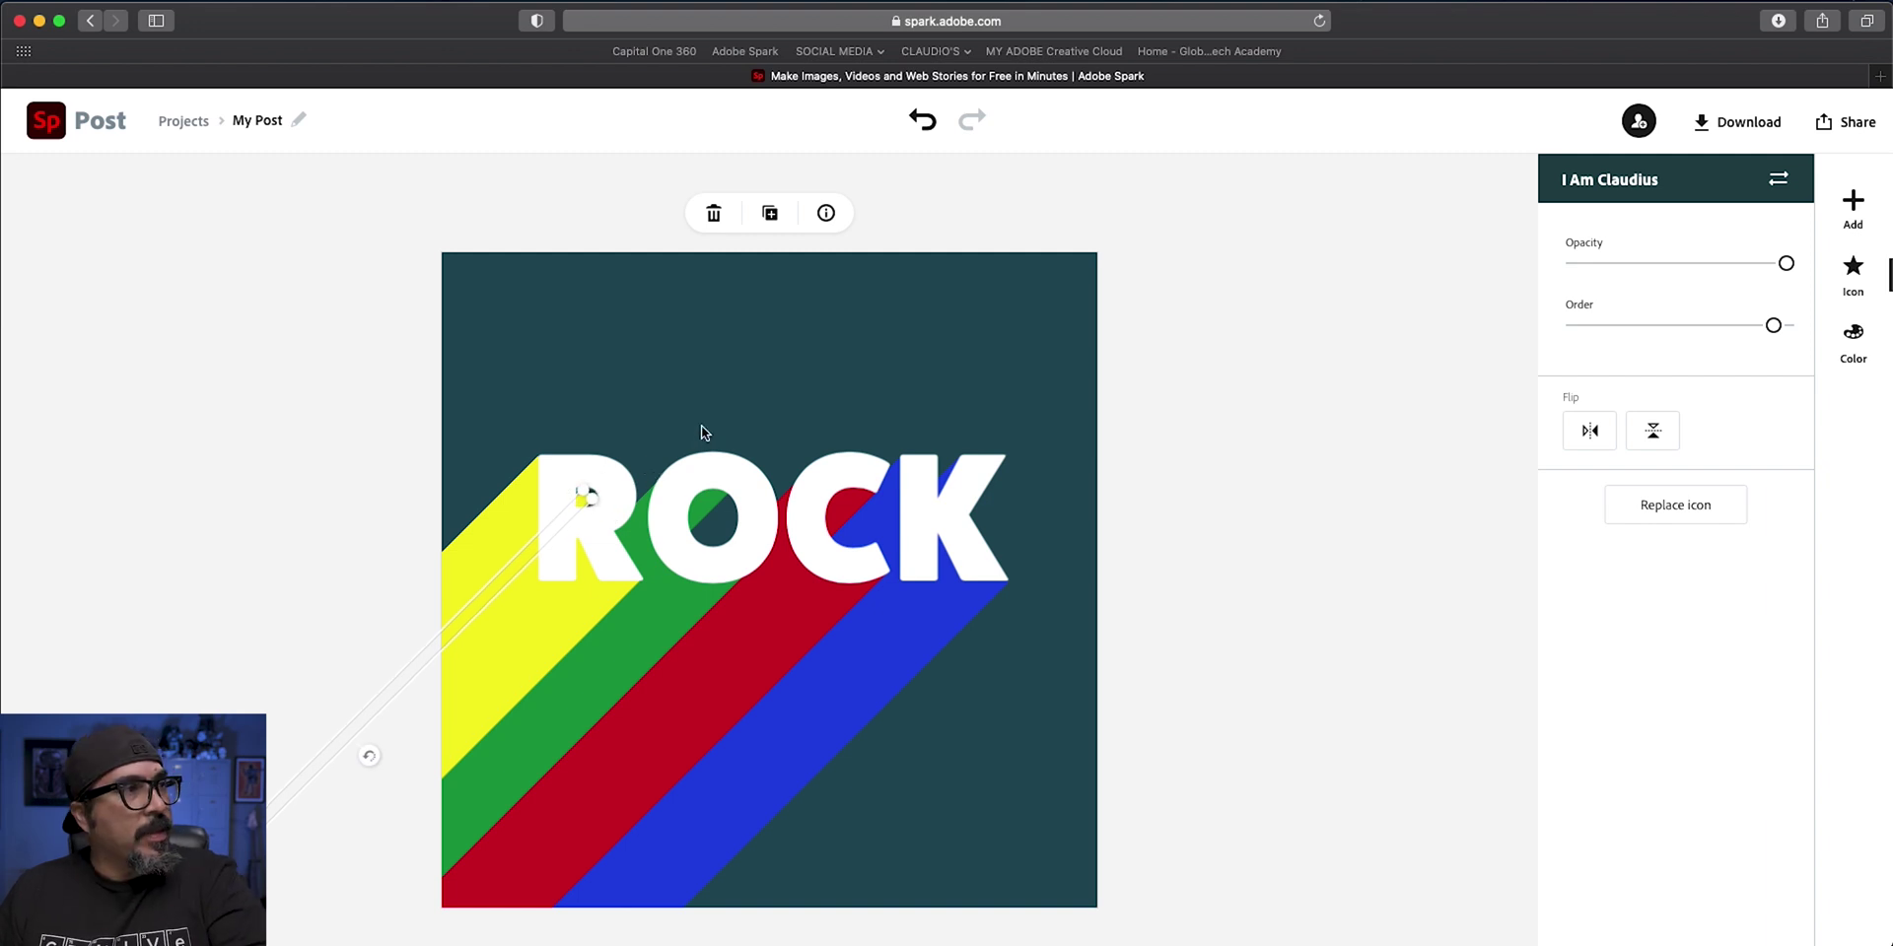
key("Up")
key("Up")
key("Up")
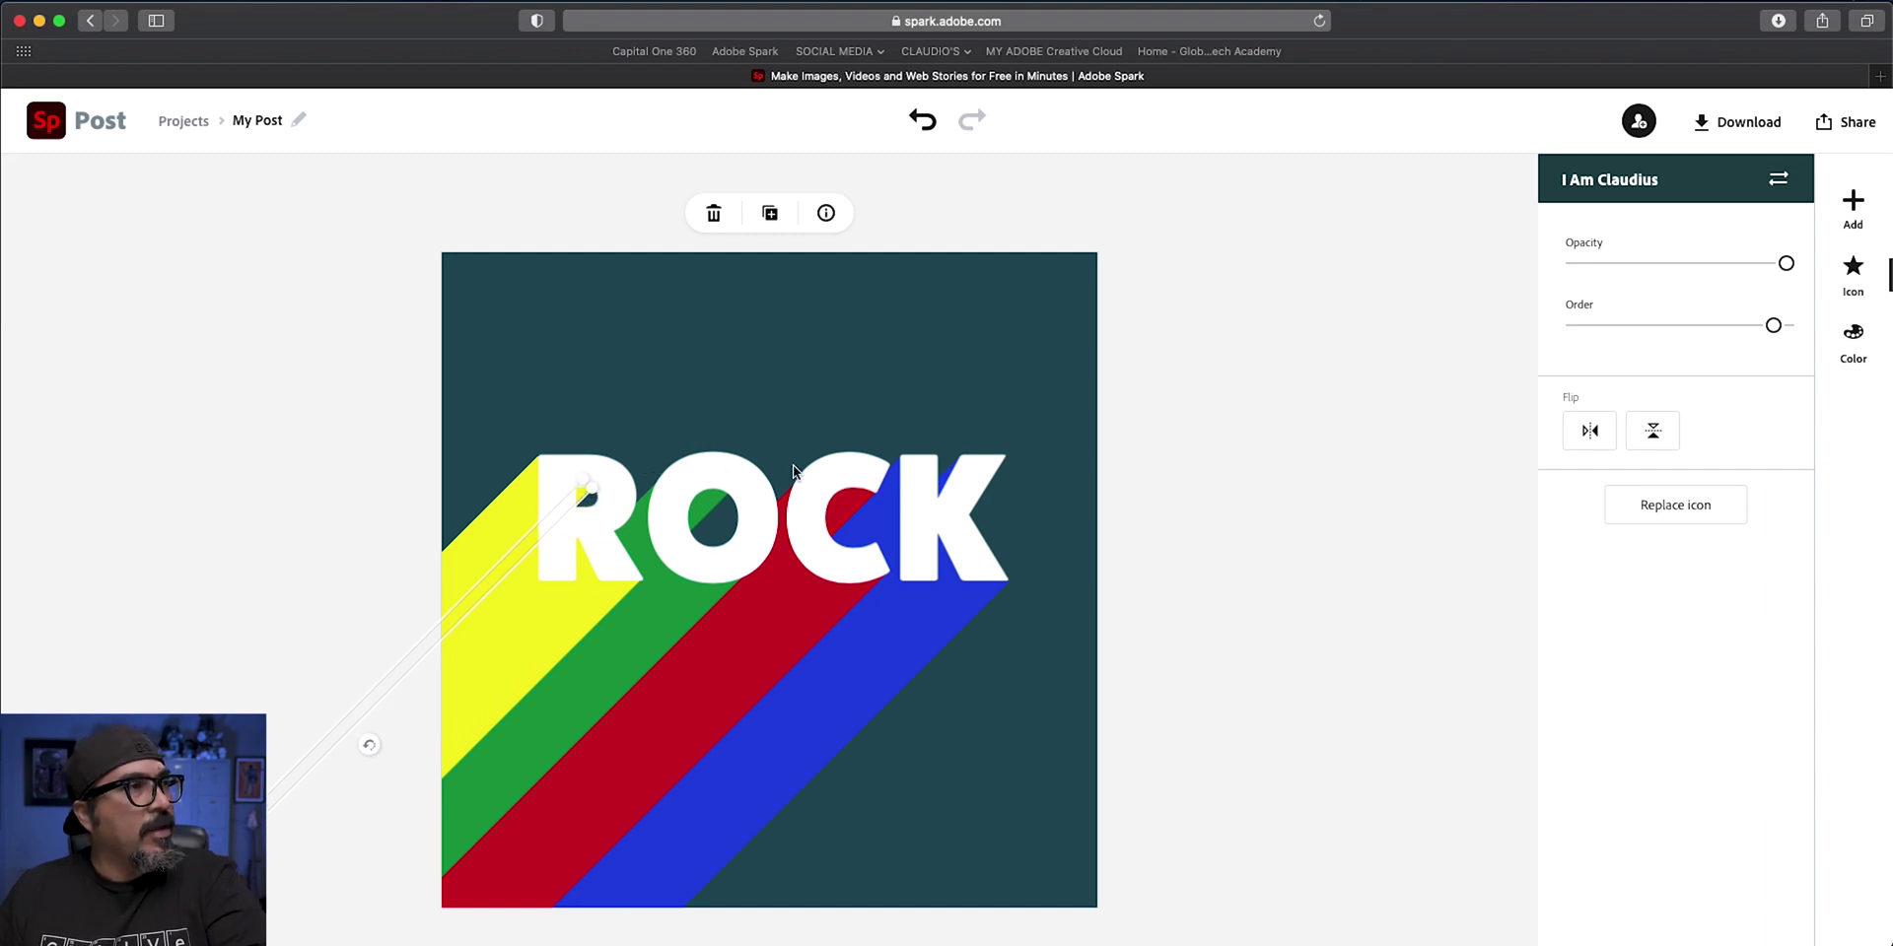
left_click(1136, 450)
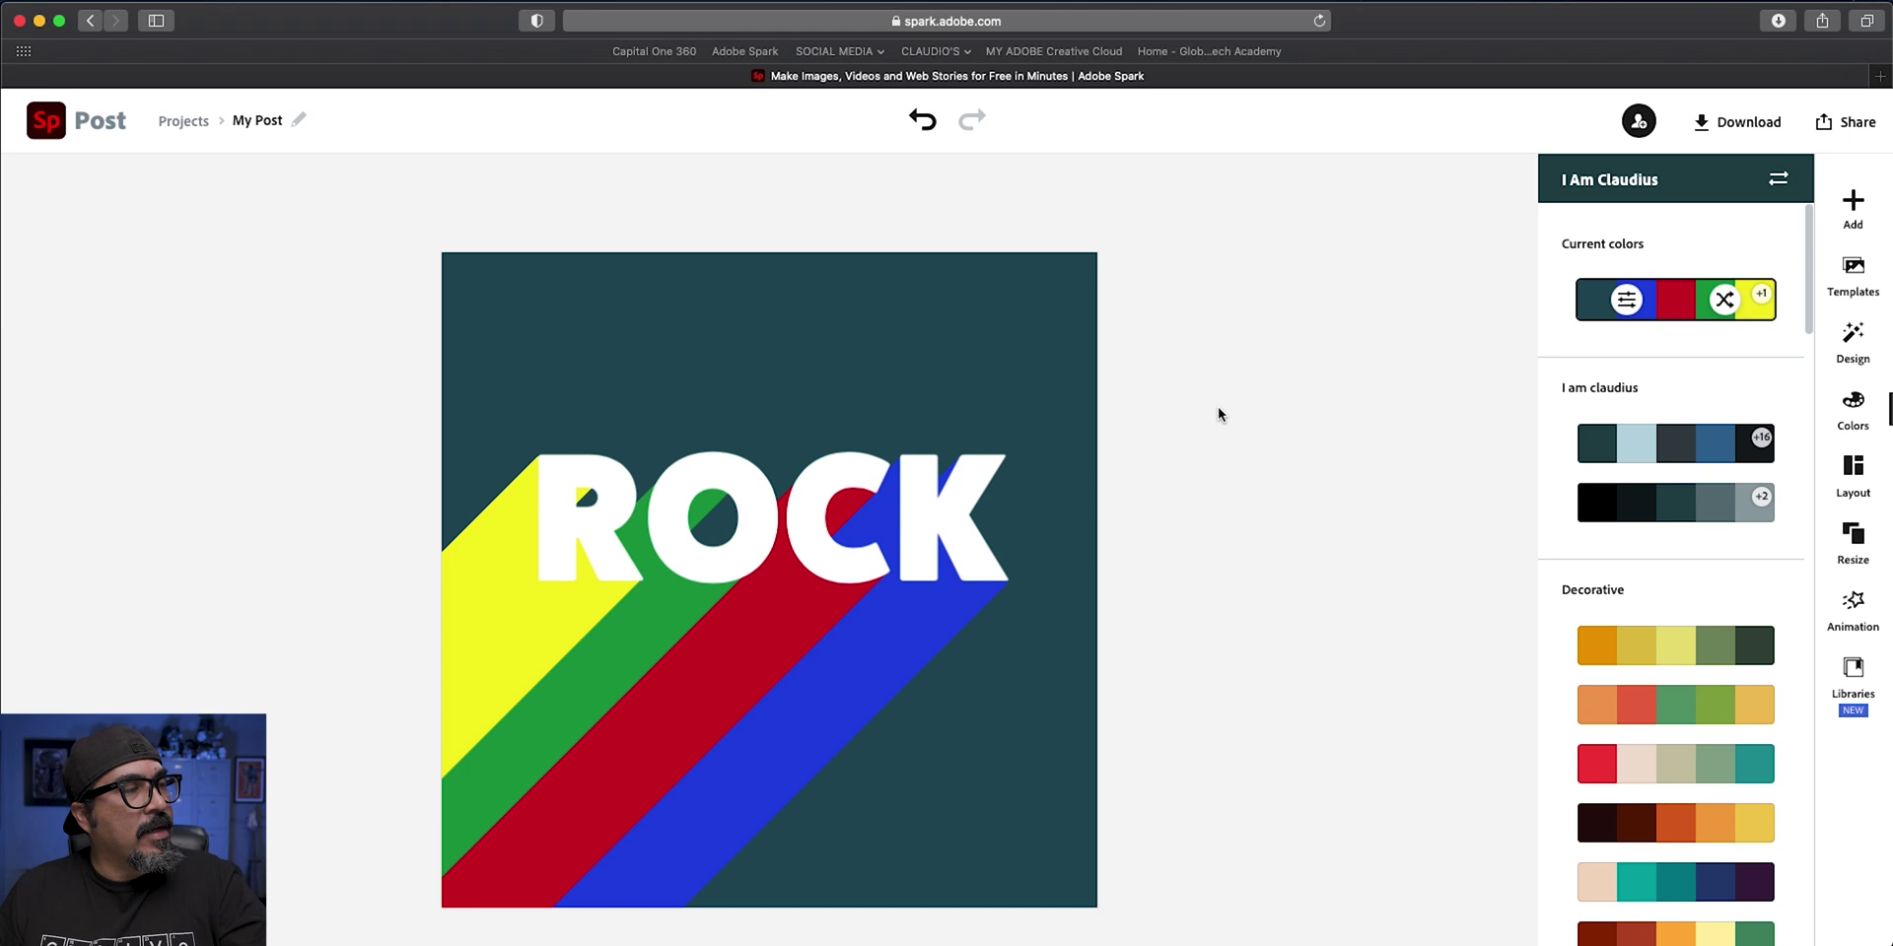
left_click(1853, 217)
Add a new text element reading YOU, shrink it, and place it above ROCK
left_click(1568, 202)
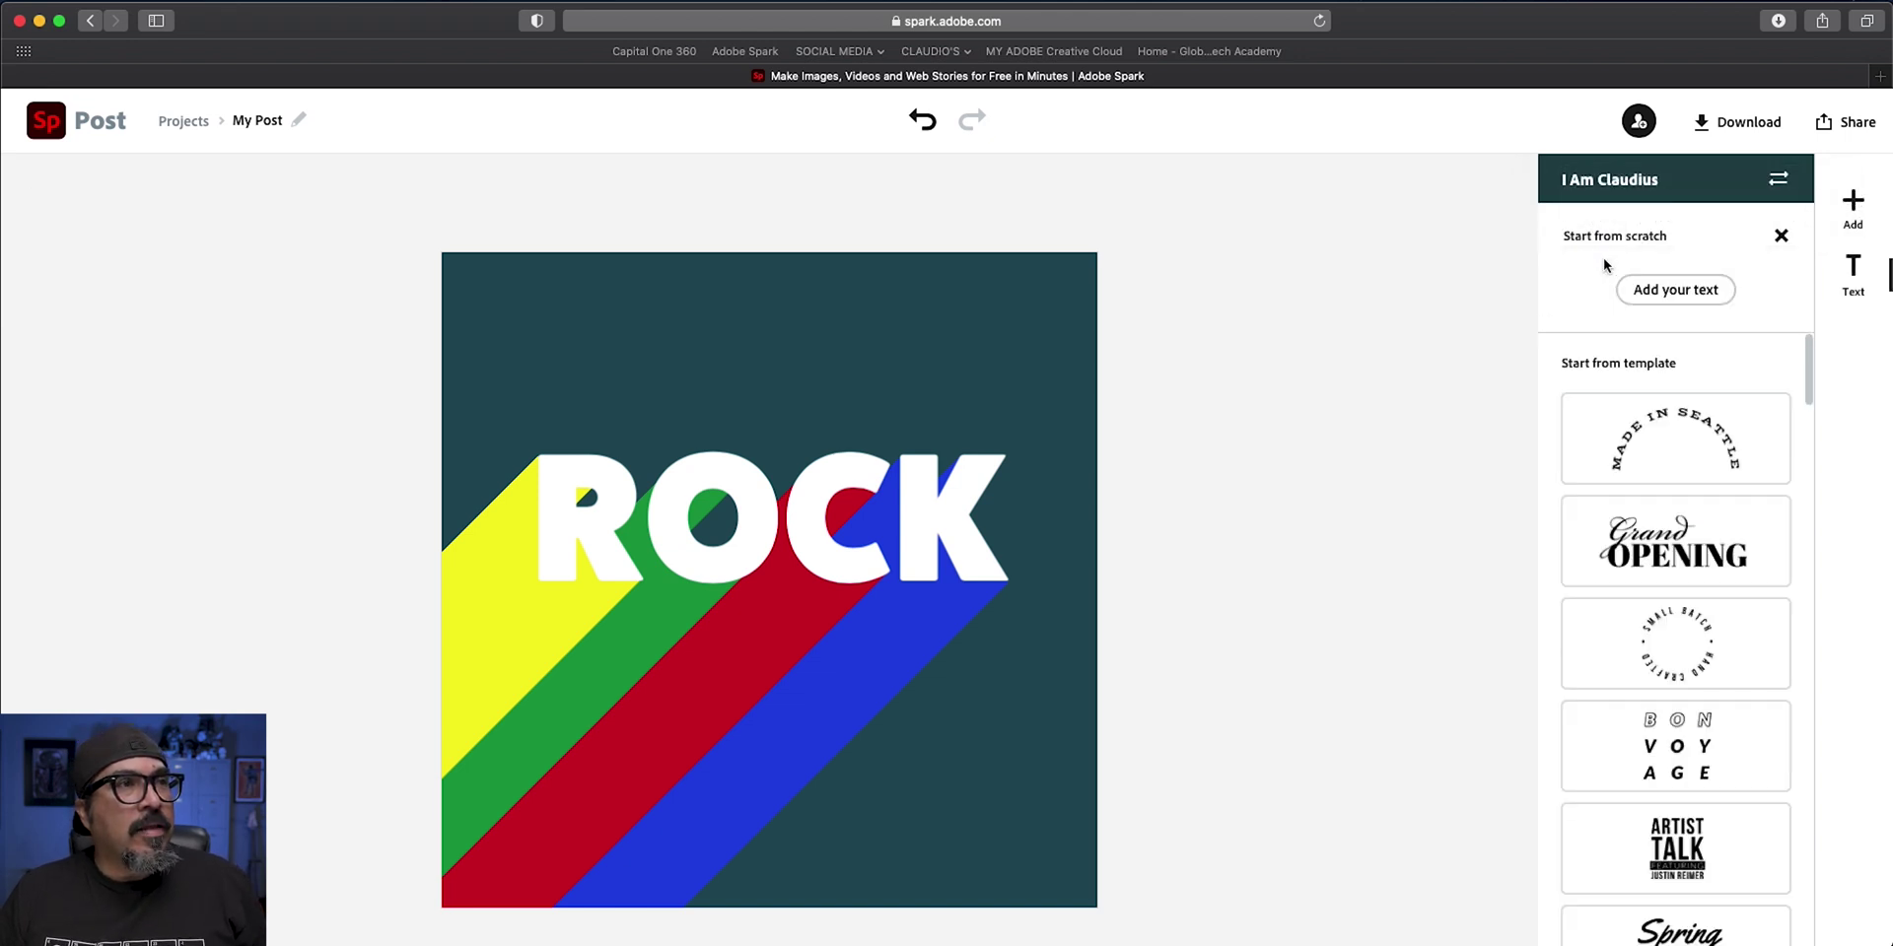
left_click(1636, 288)
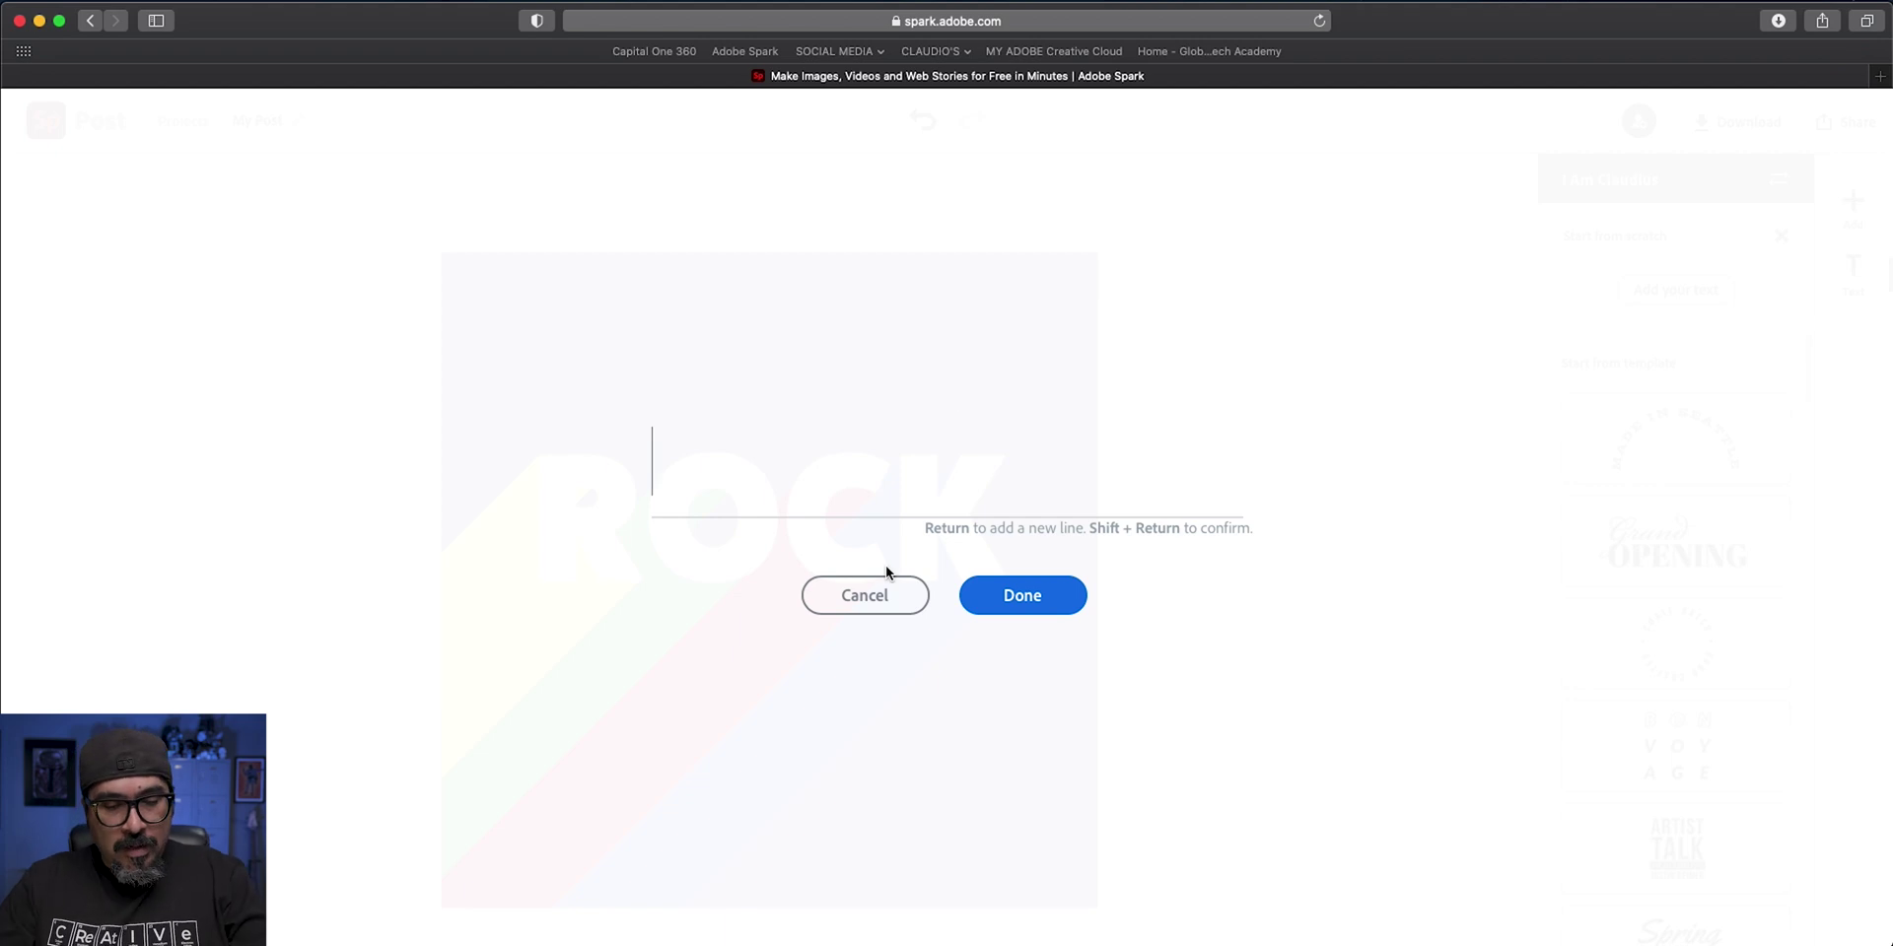
type("YOU")
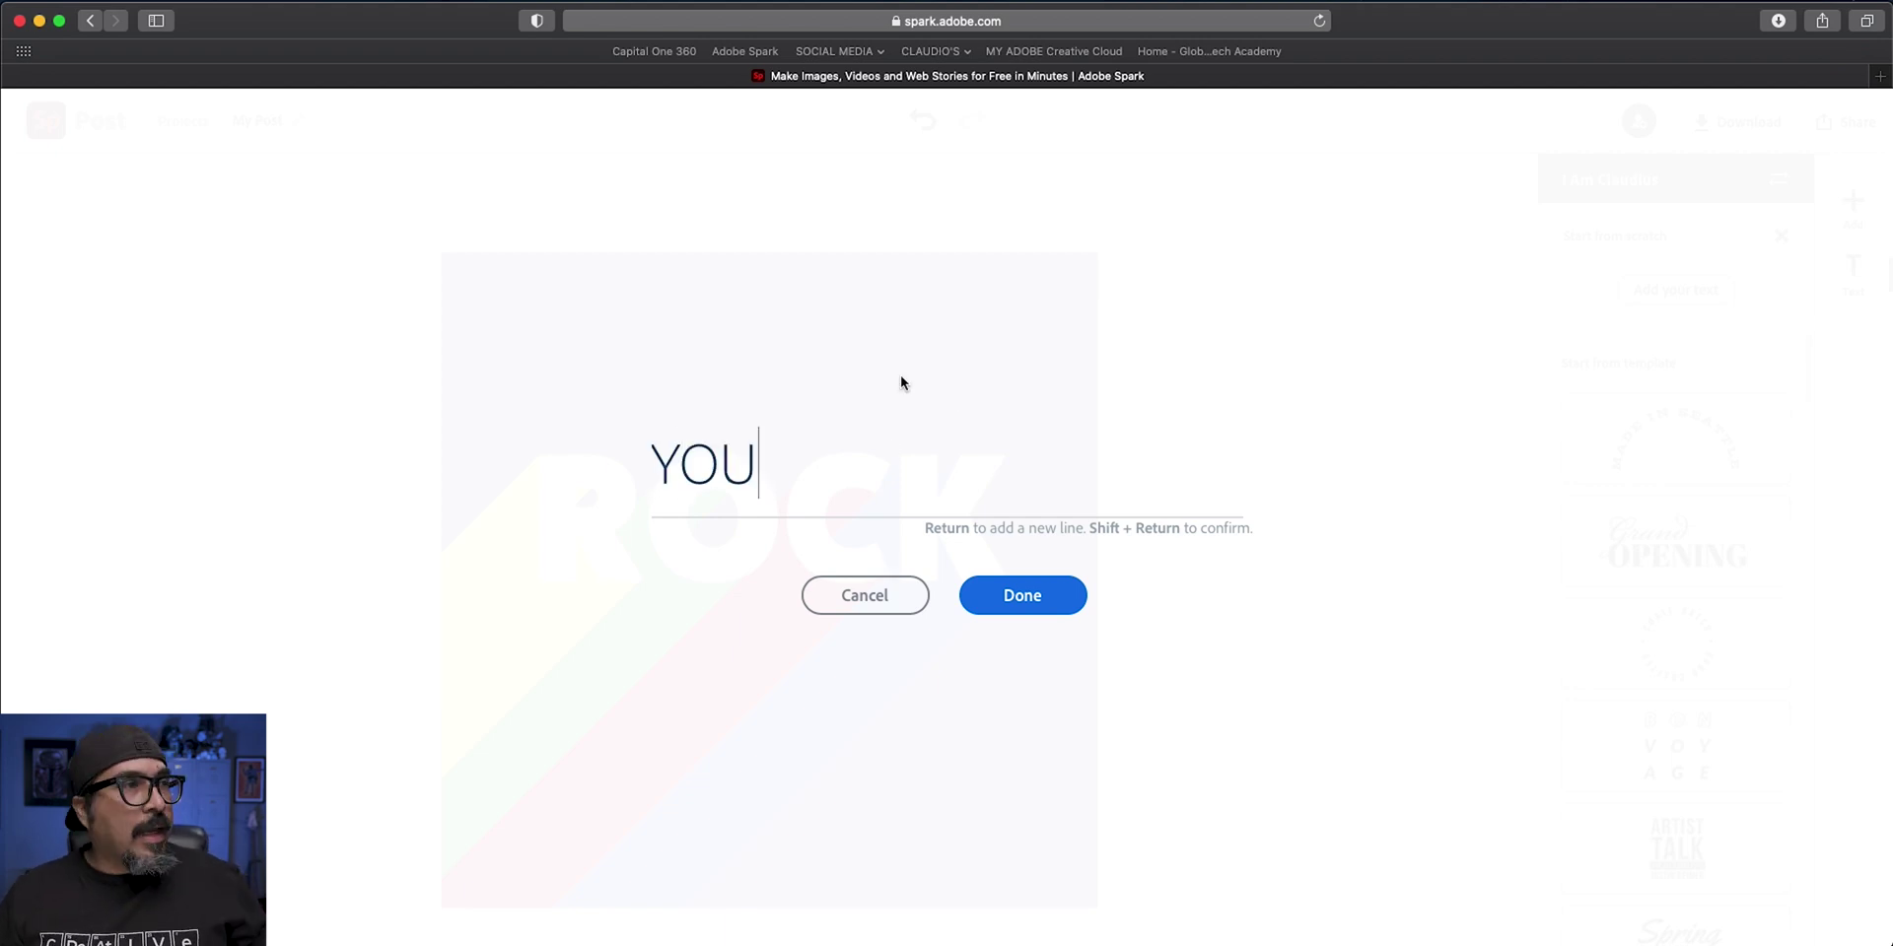
left_click(1006, 601)
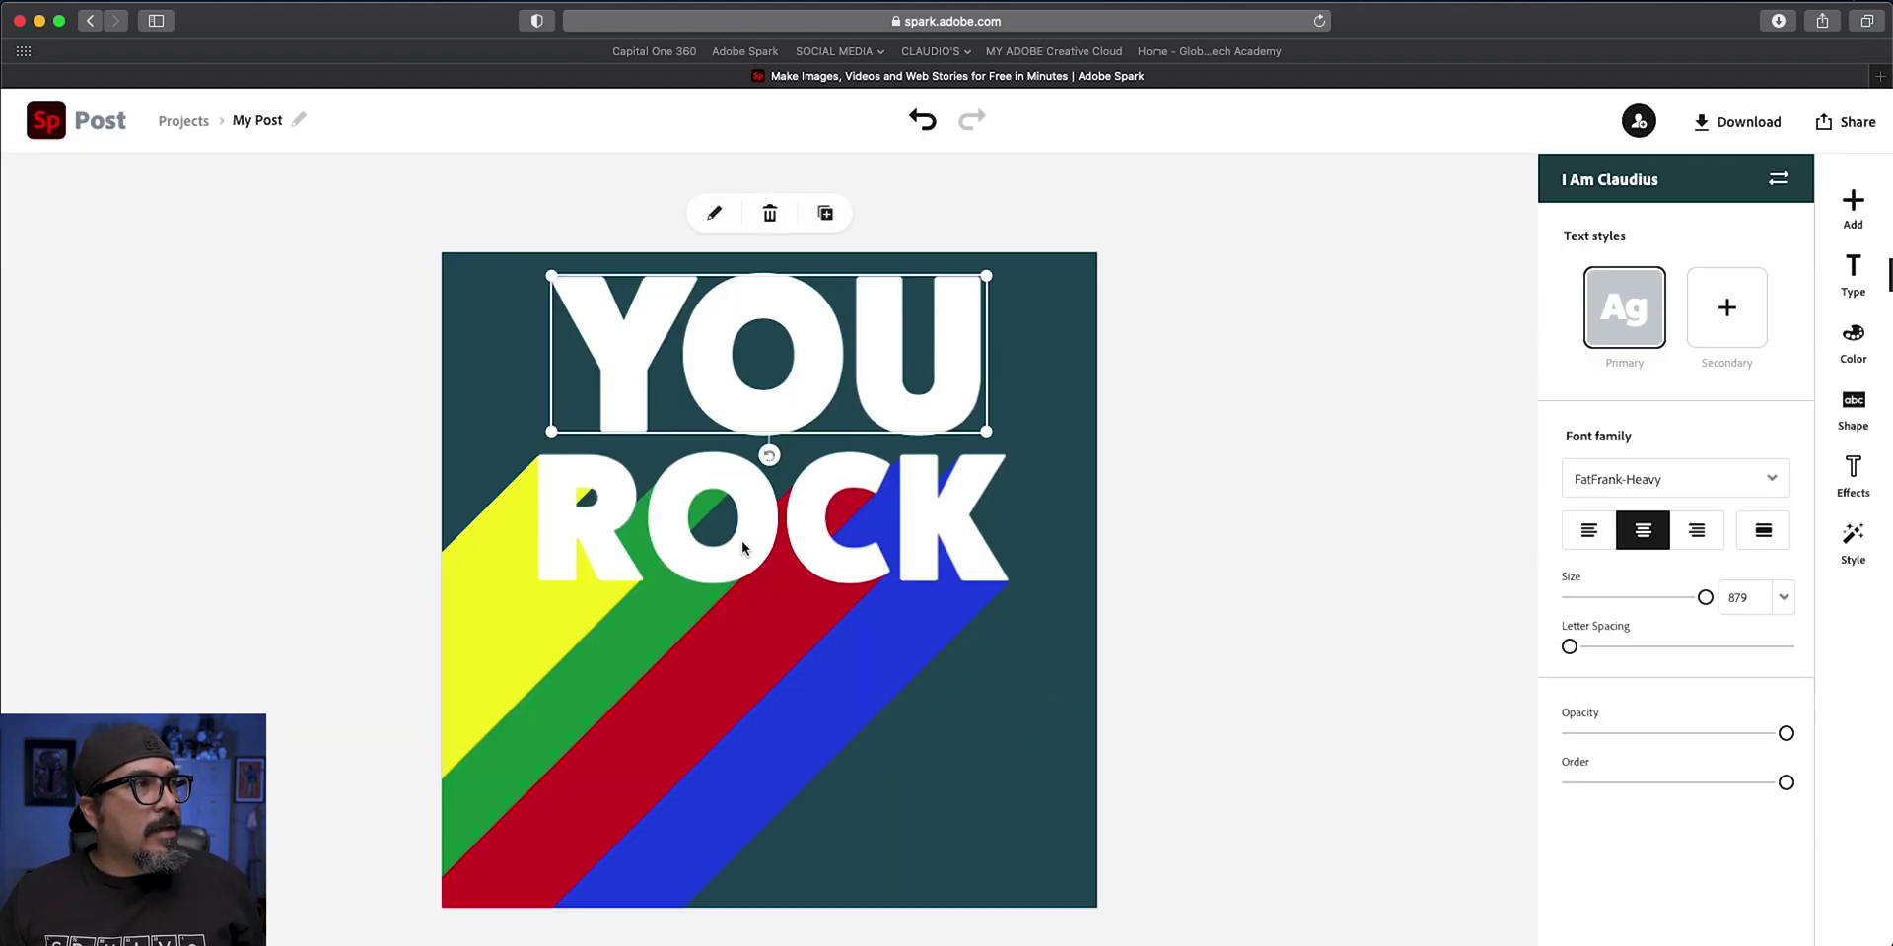
left_click_drag(984, 429, 809, 386)
left_click_drag(742, 322, 712, 410)
left_click(1371, 917)
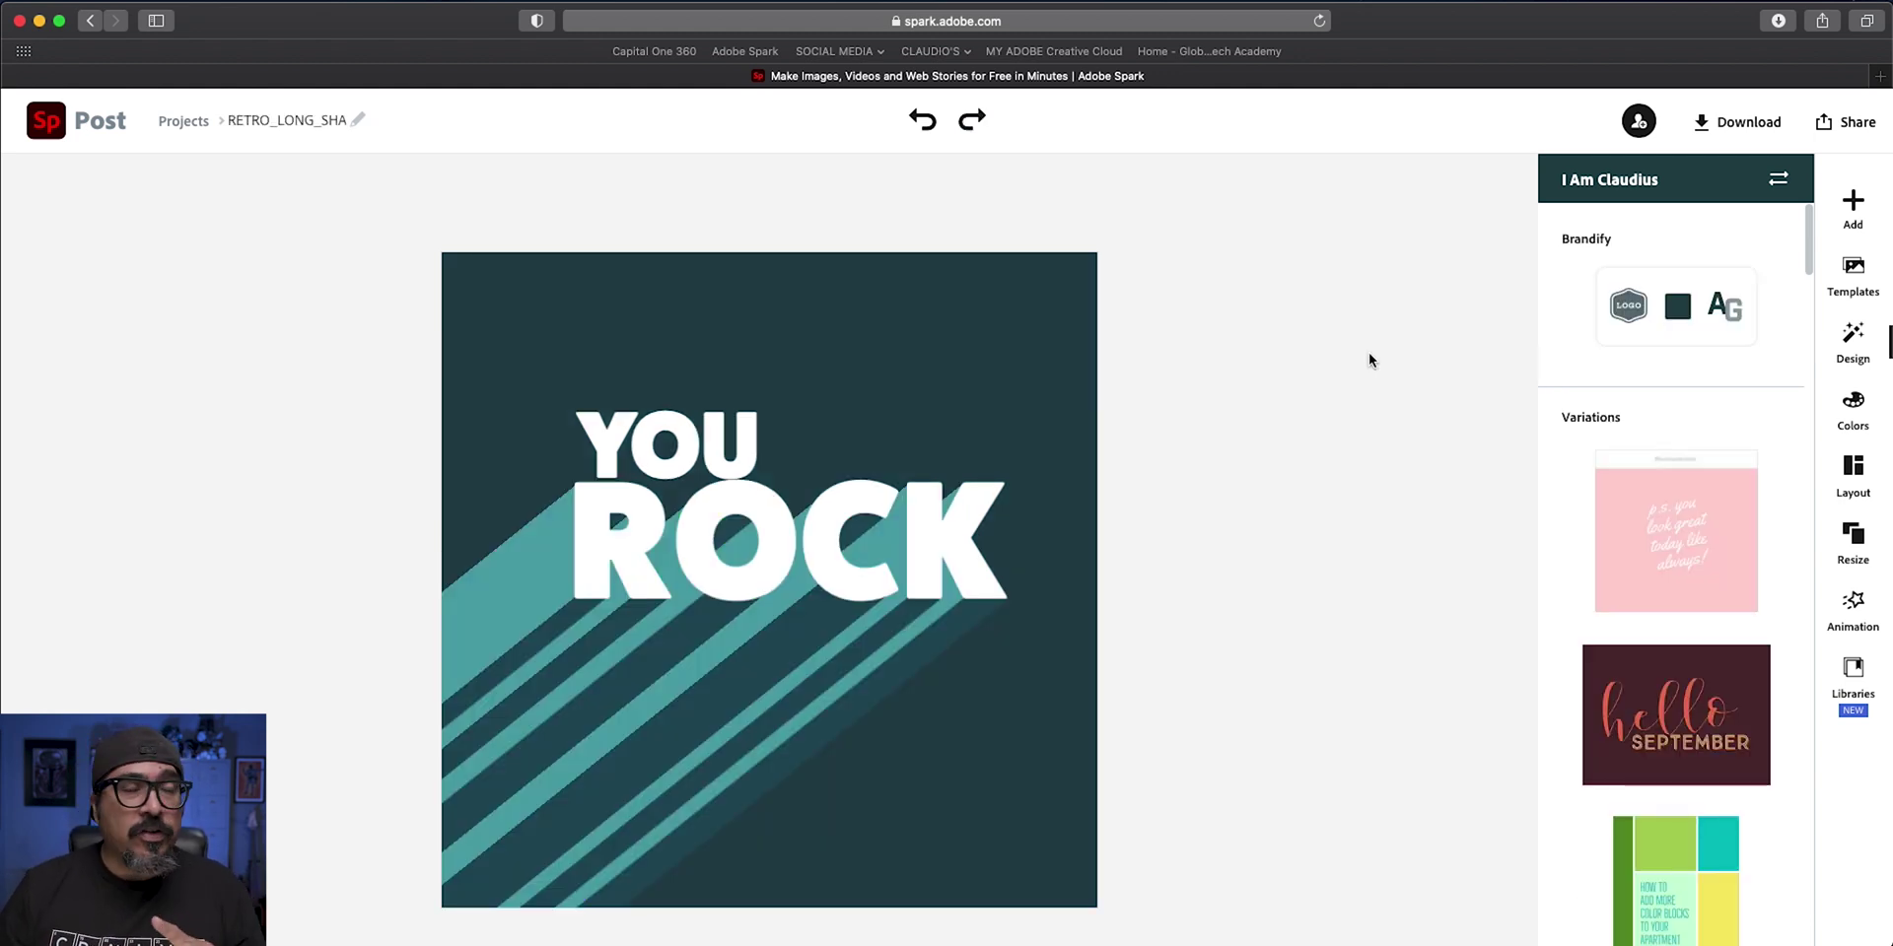
left_click(952, 562)
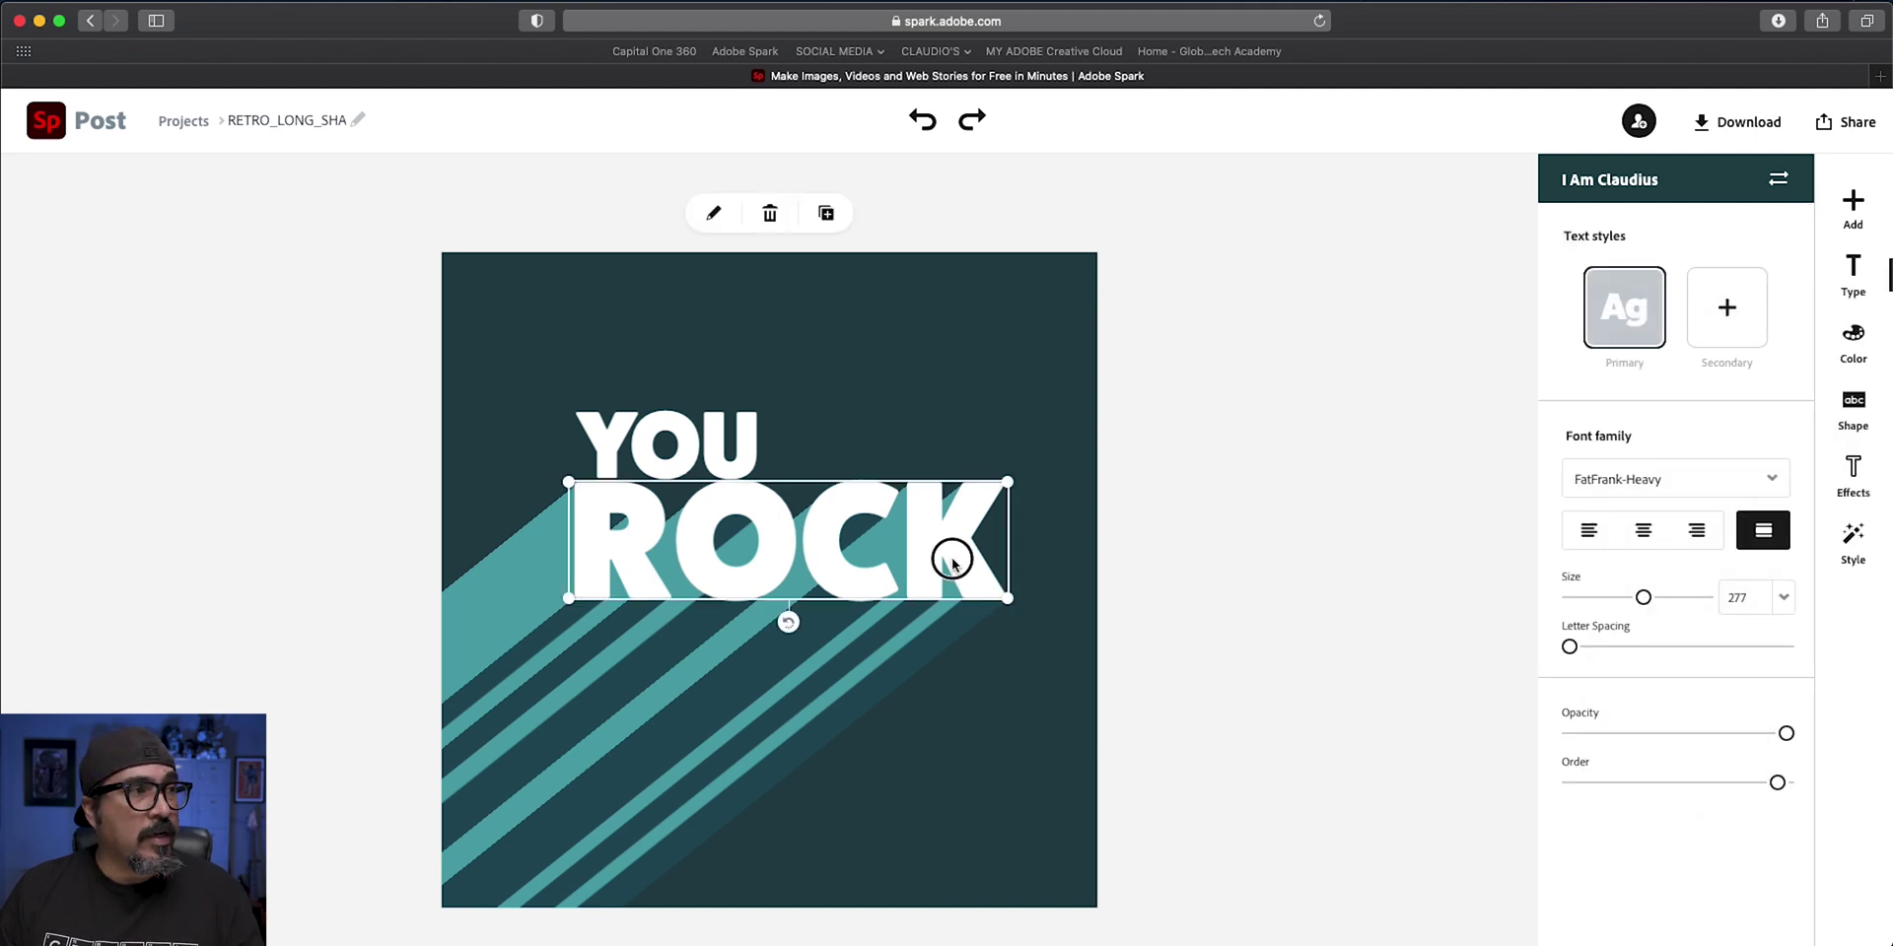
left_click_drag(952, 562, 987, 343)
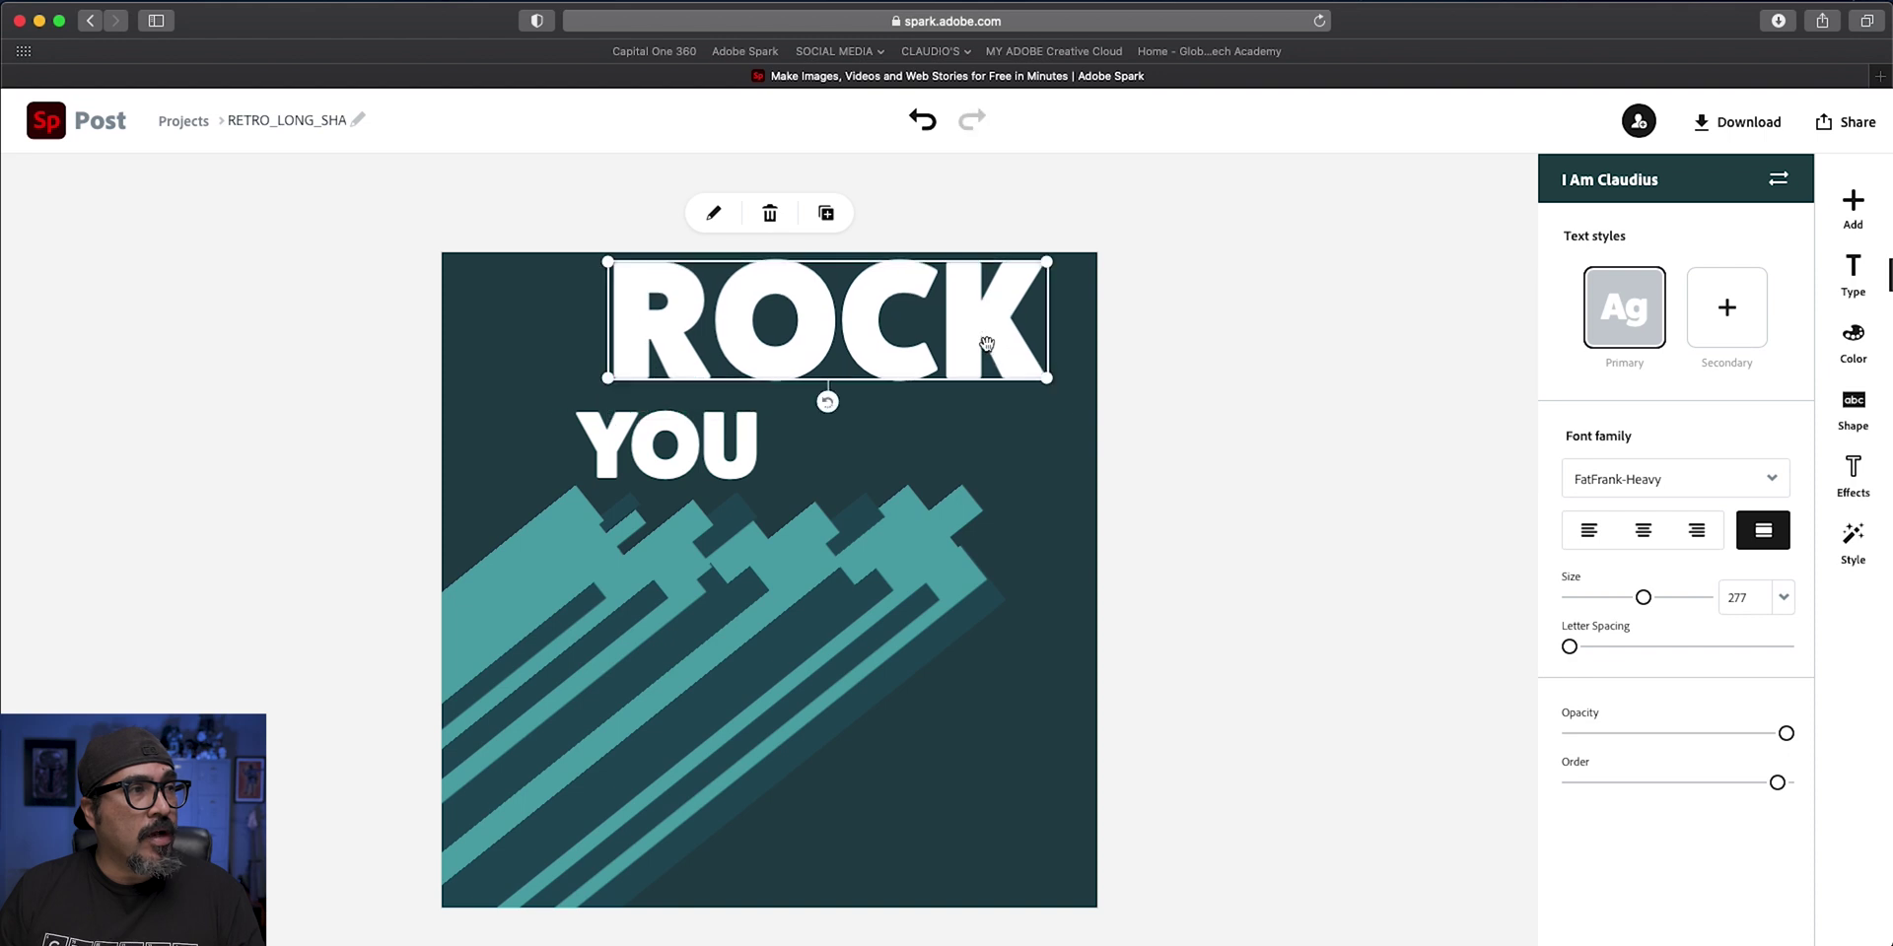
left_click(916, 604)
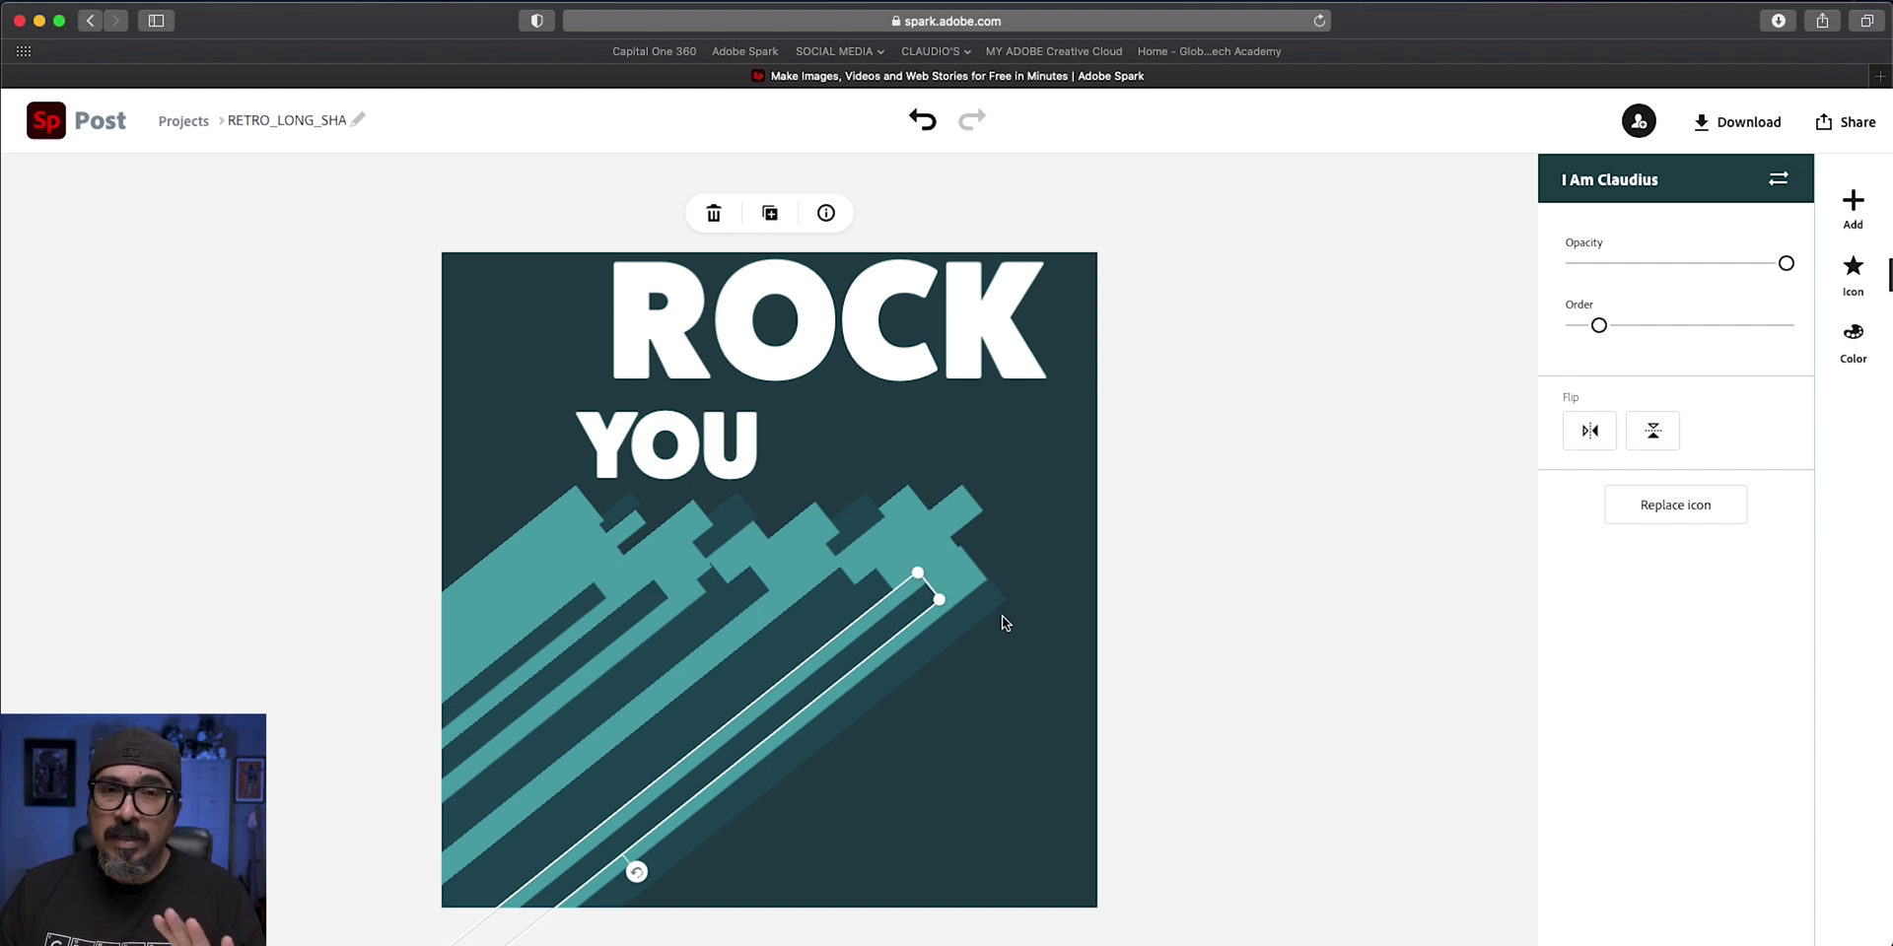
mouse_move(963, 618)
left_mouse_down()
mouse_move(1112, 671)
mouse_move(961, 623)
left_mouse_up()
left_click(921, 118)
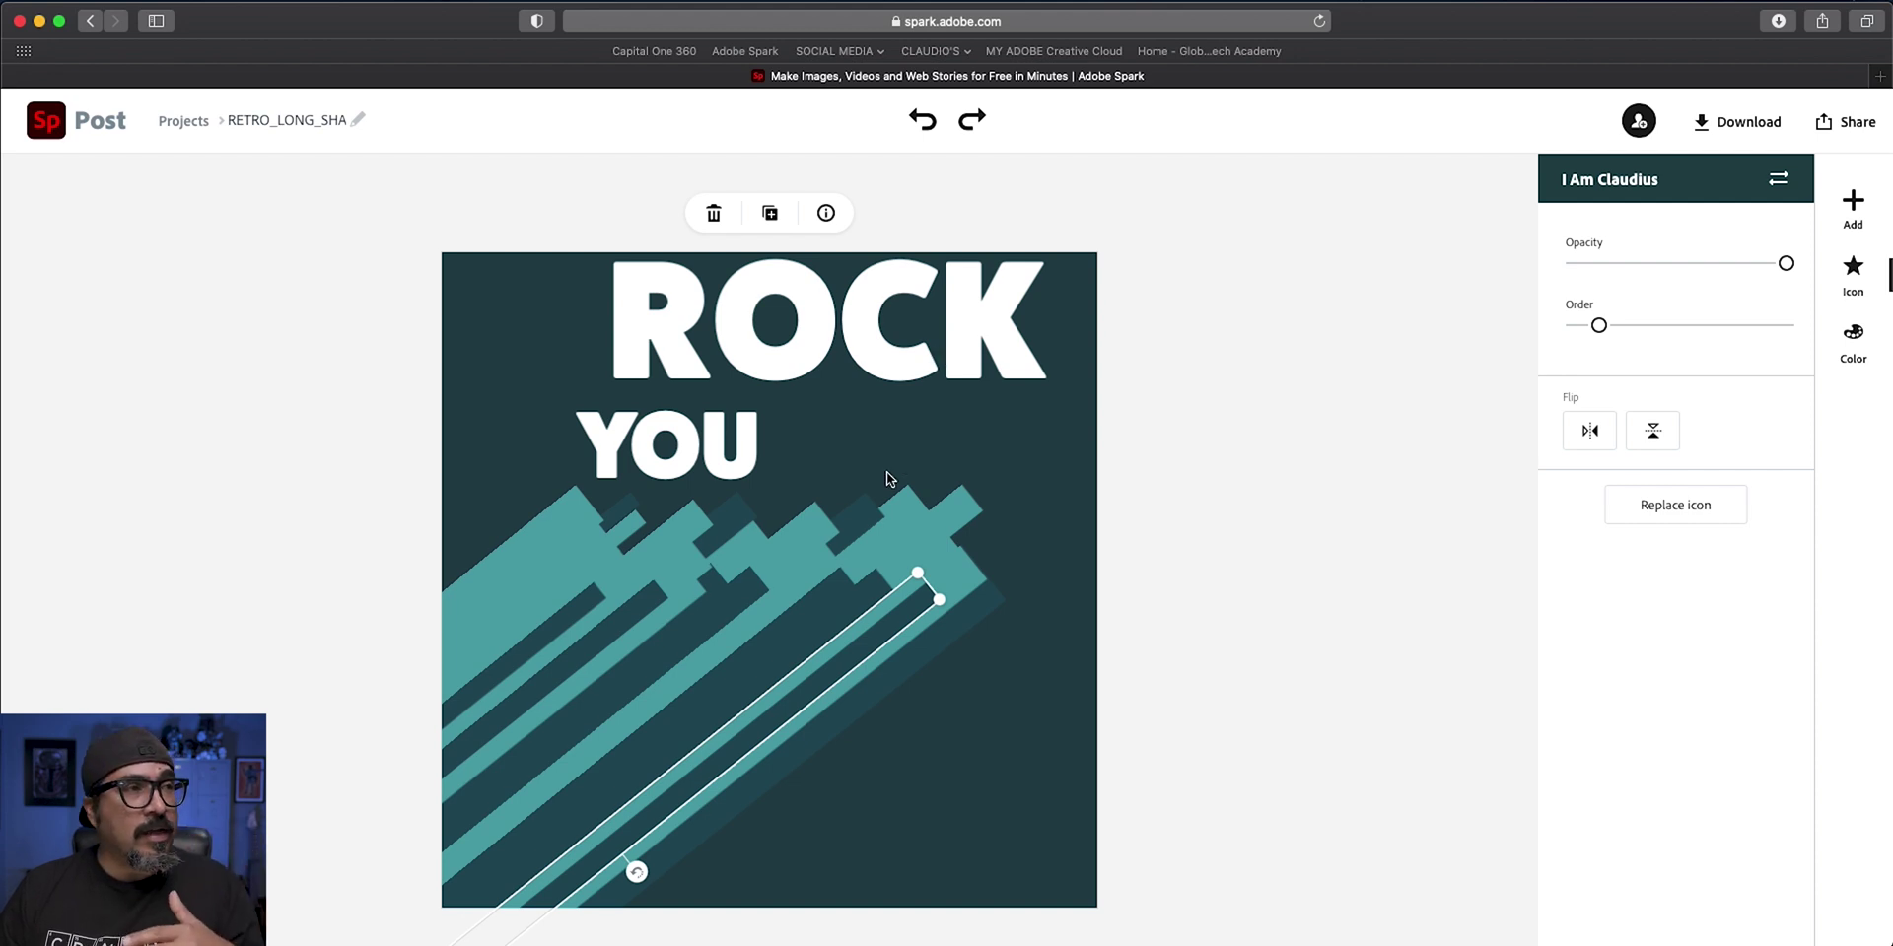
left_click_drag(963, 339, 924, 558)
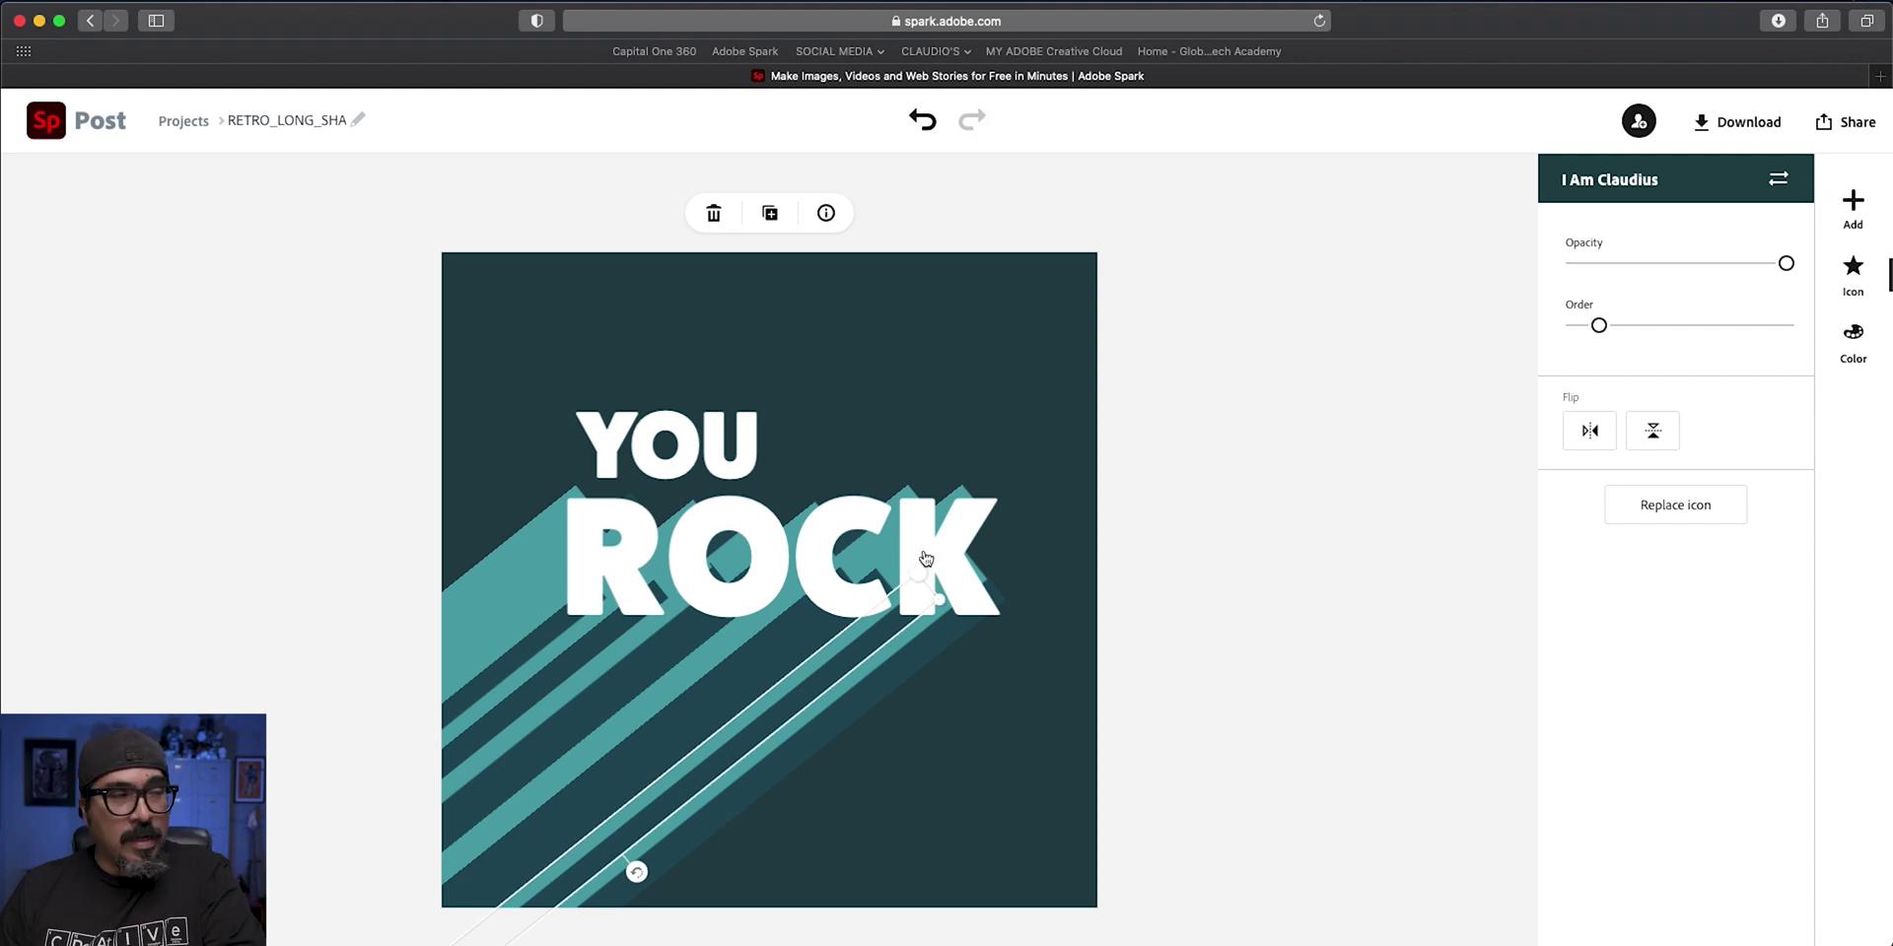
left_click_drag(929, 535, 929, 525)
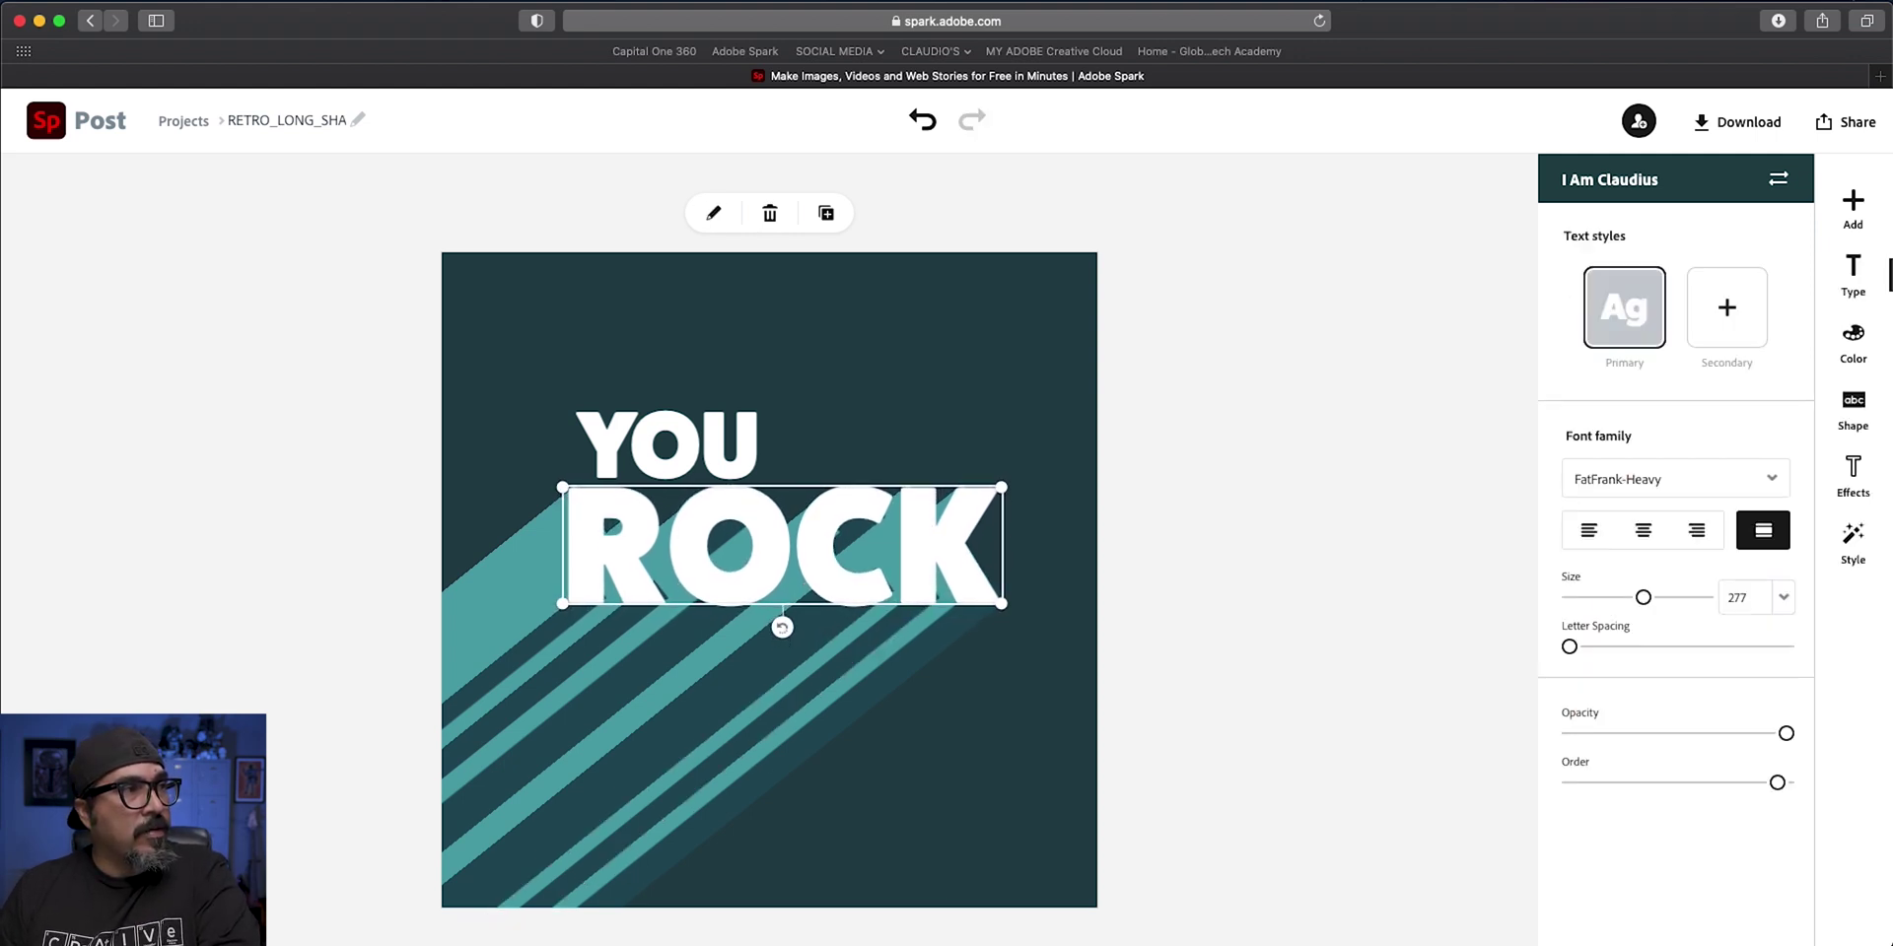
left_click(1162, 549)
left_click(598, 587)
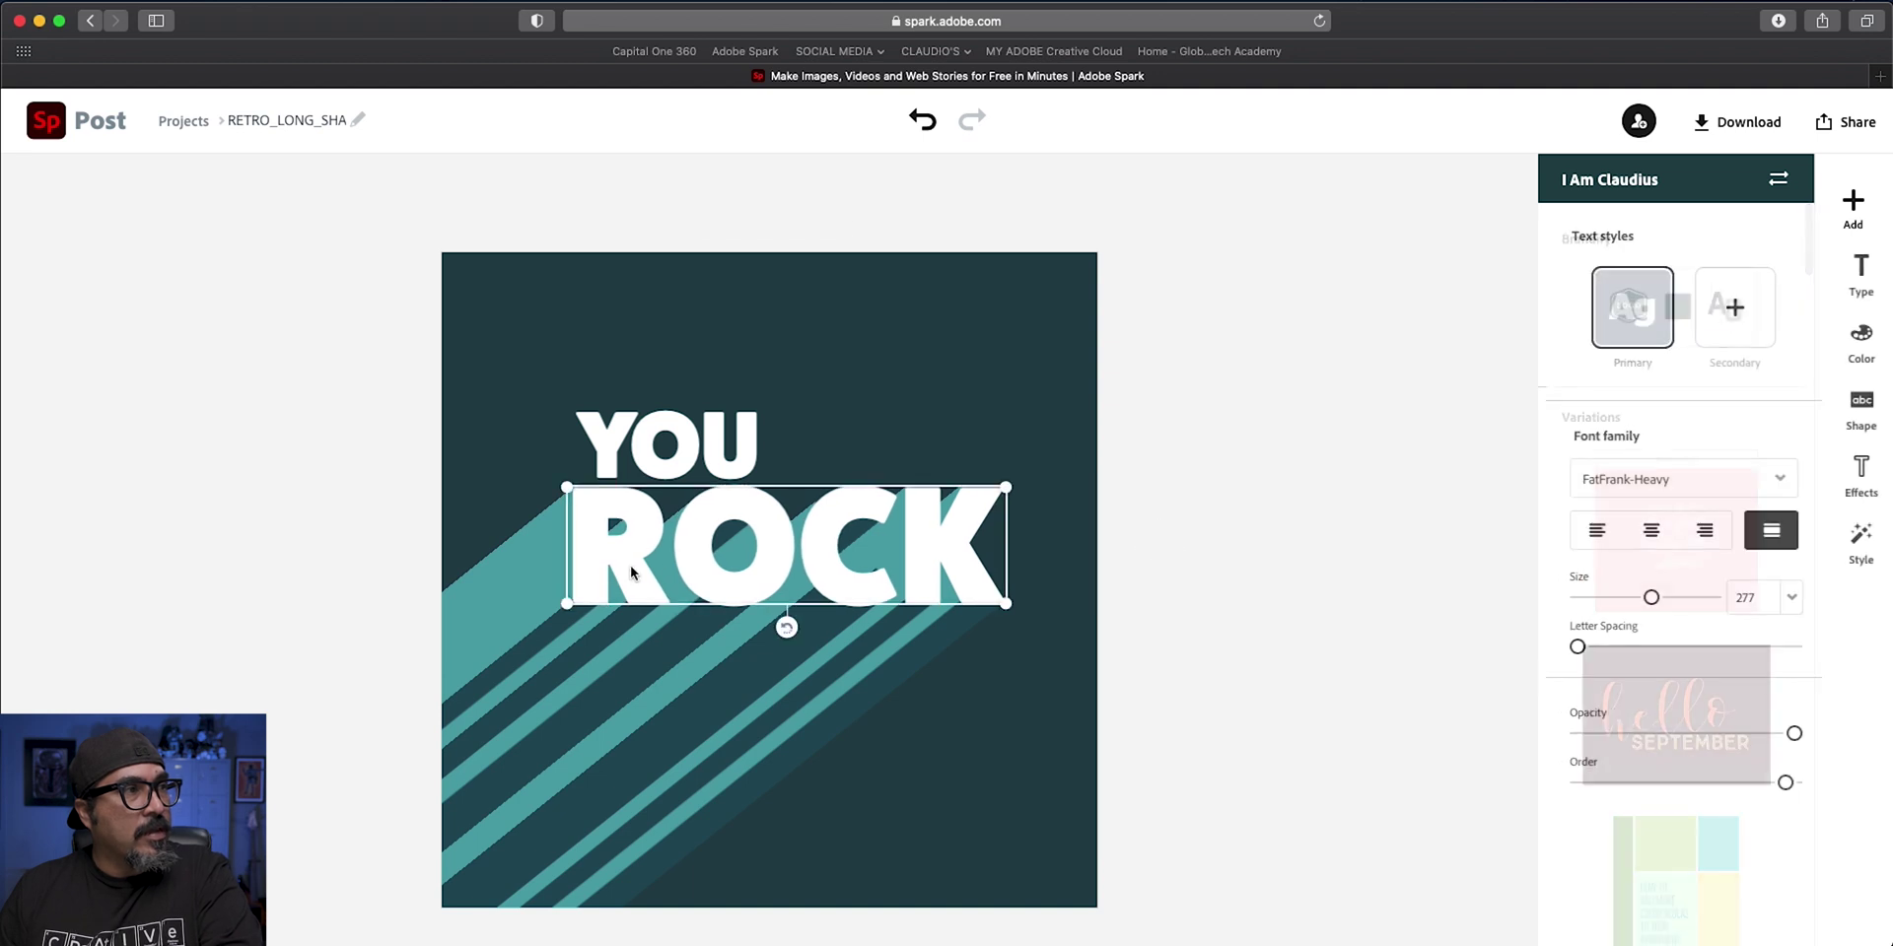
left_click(436, 608)
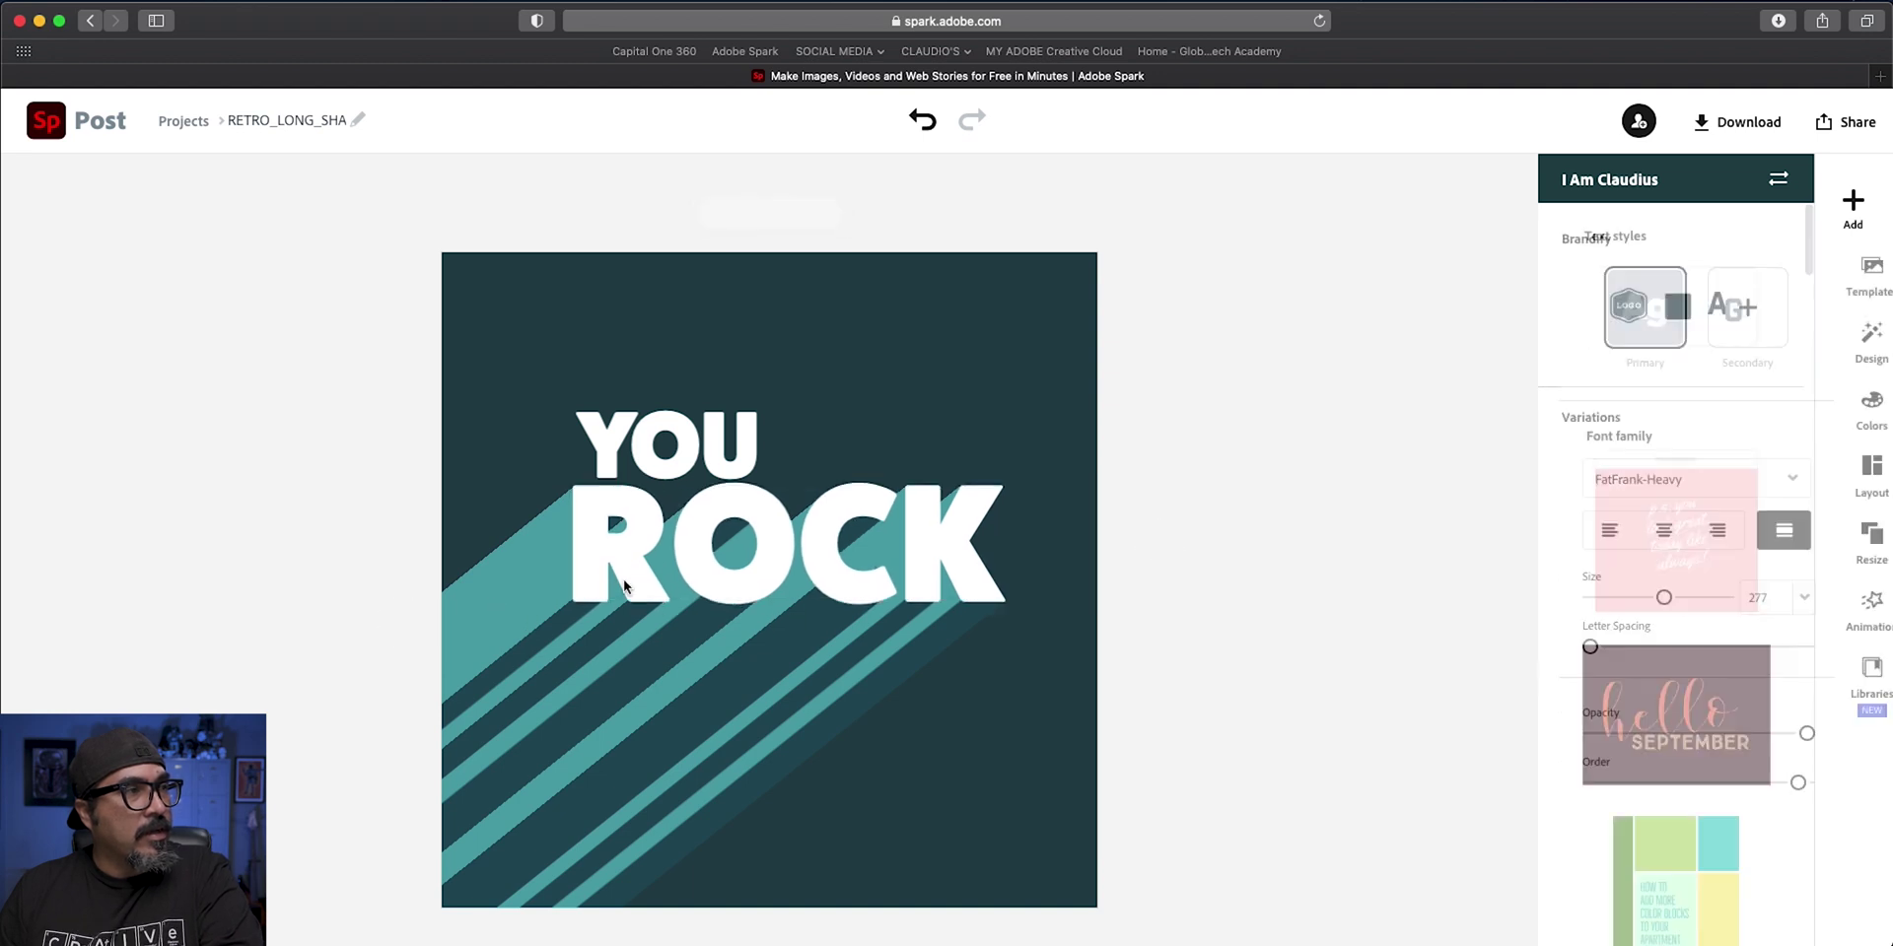
left_click(526, 612)
left_click_drag(526, 609, 488, 527)
left_click_drag(546, 636, 511, 485)
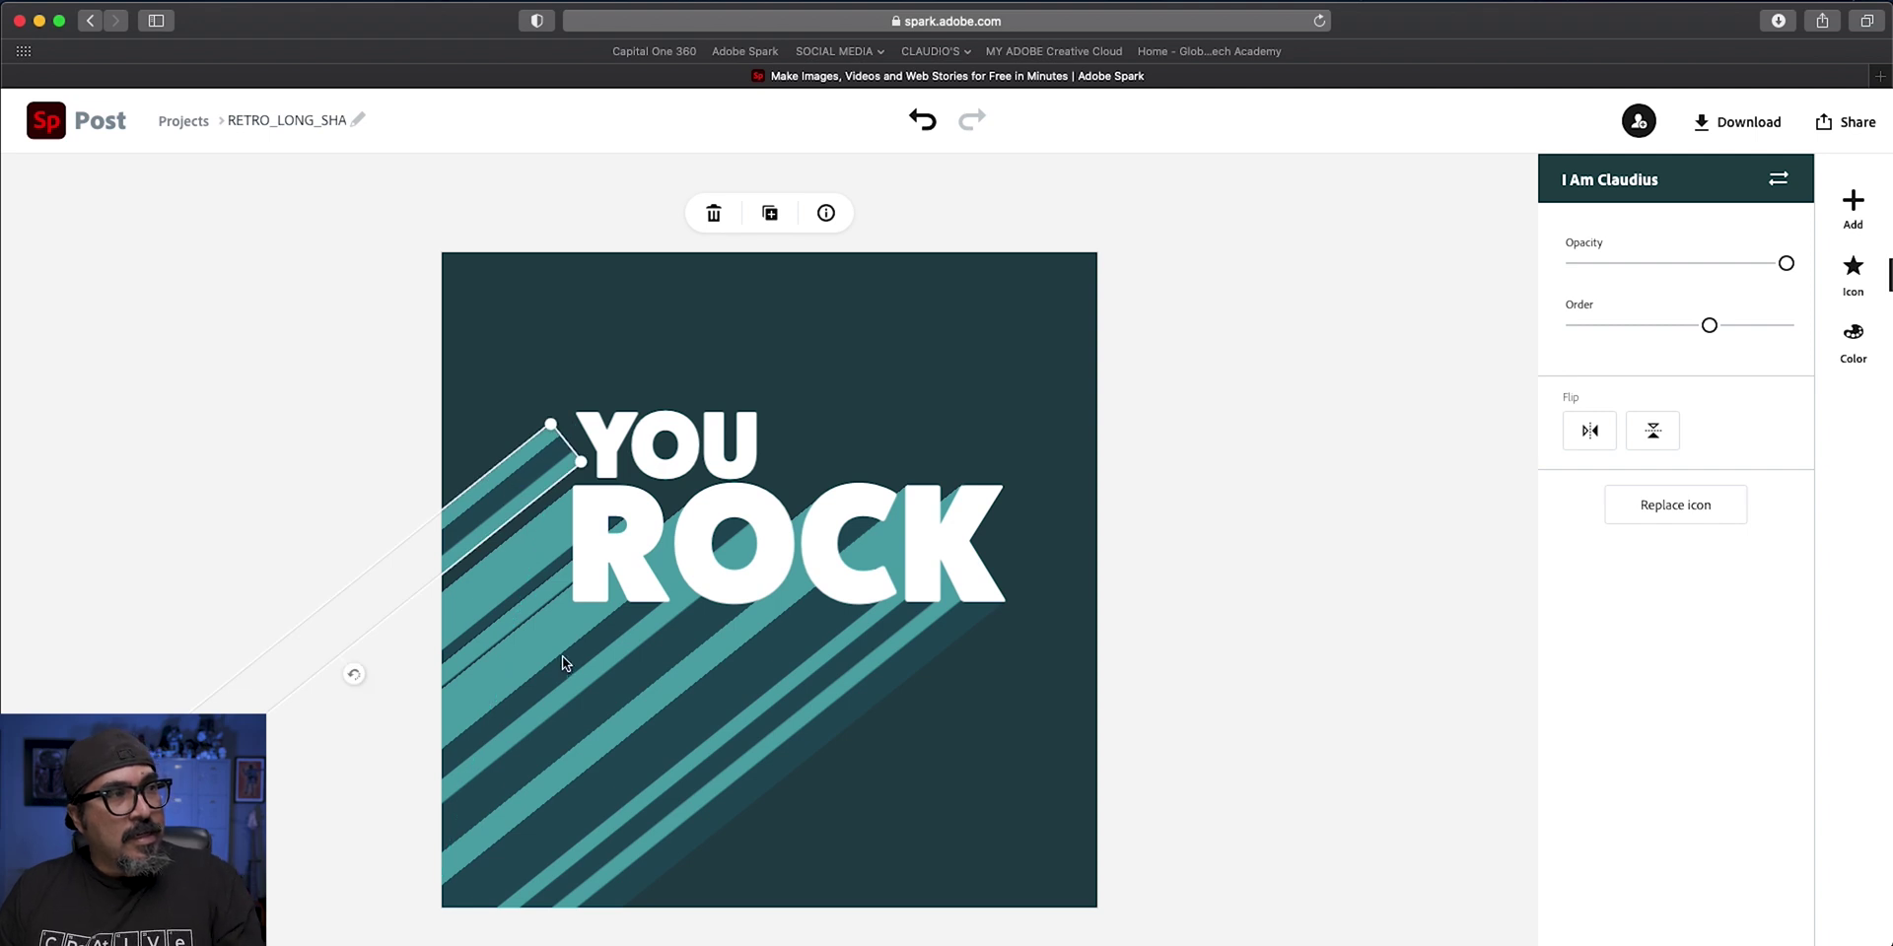
left_click_drag(562, 654, 434, 616)
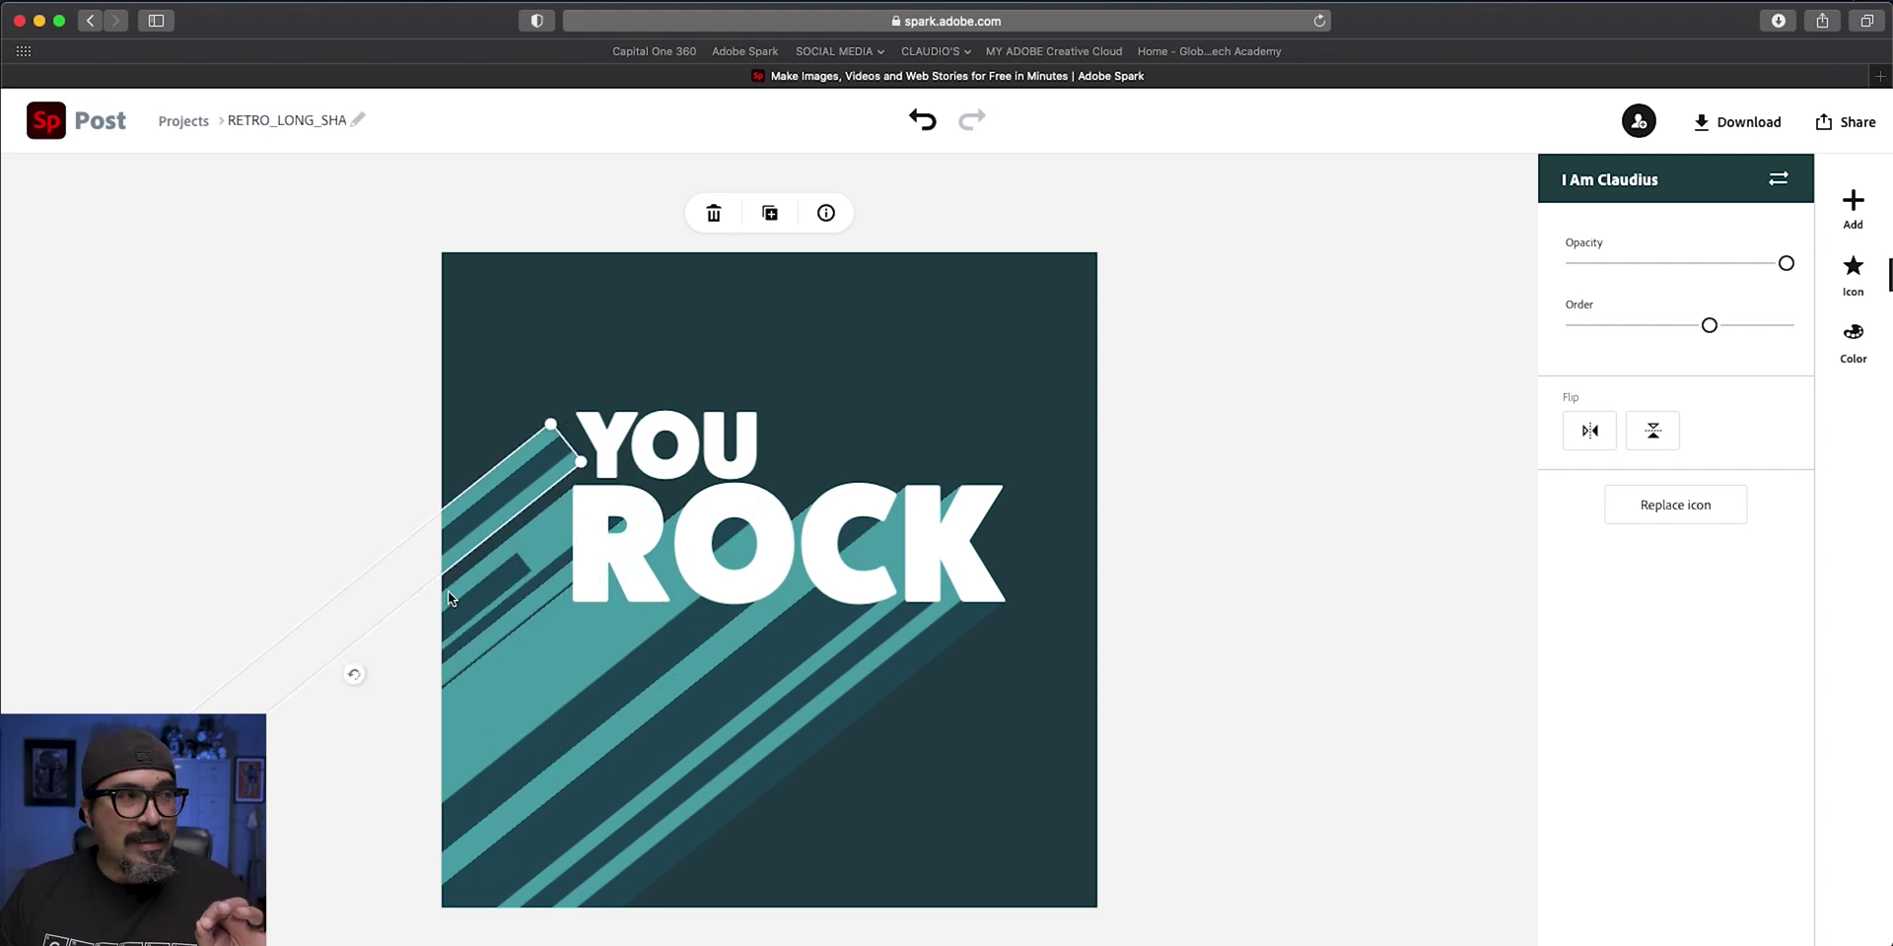
left_click(605, 680)
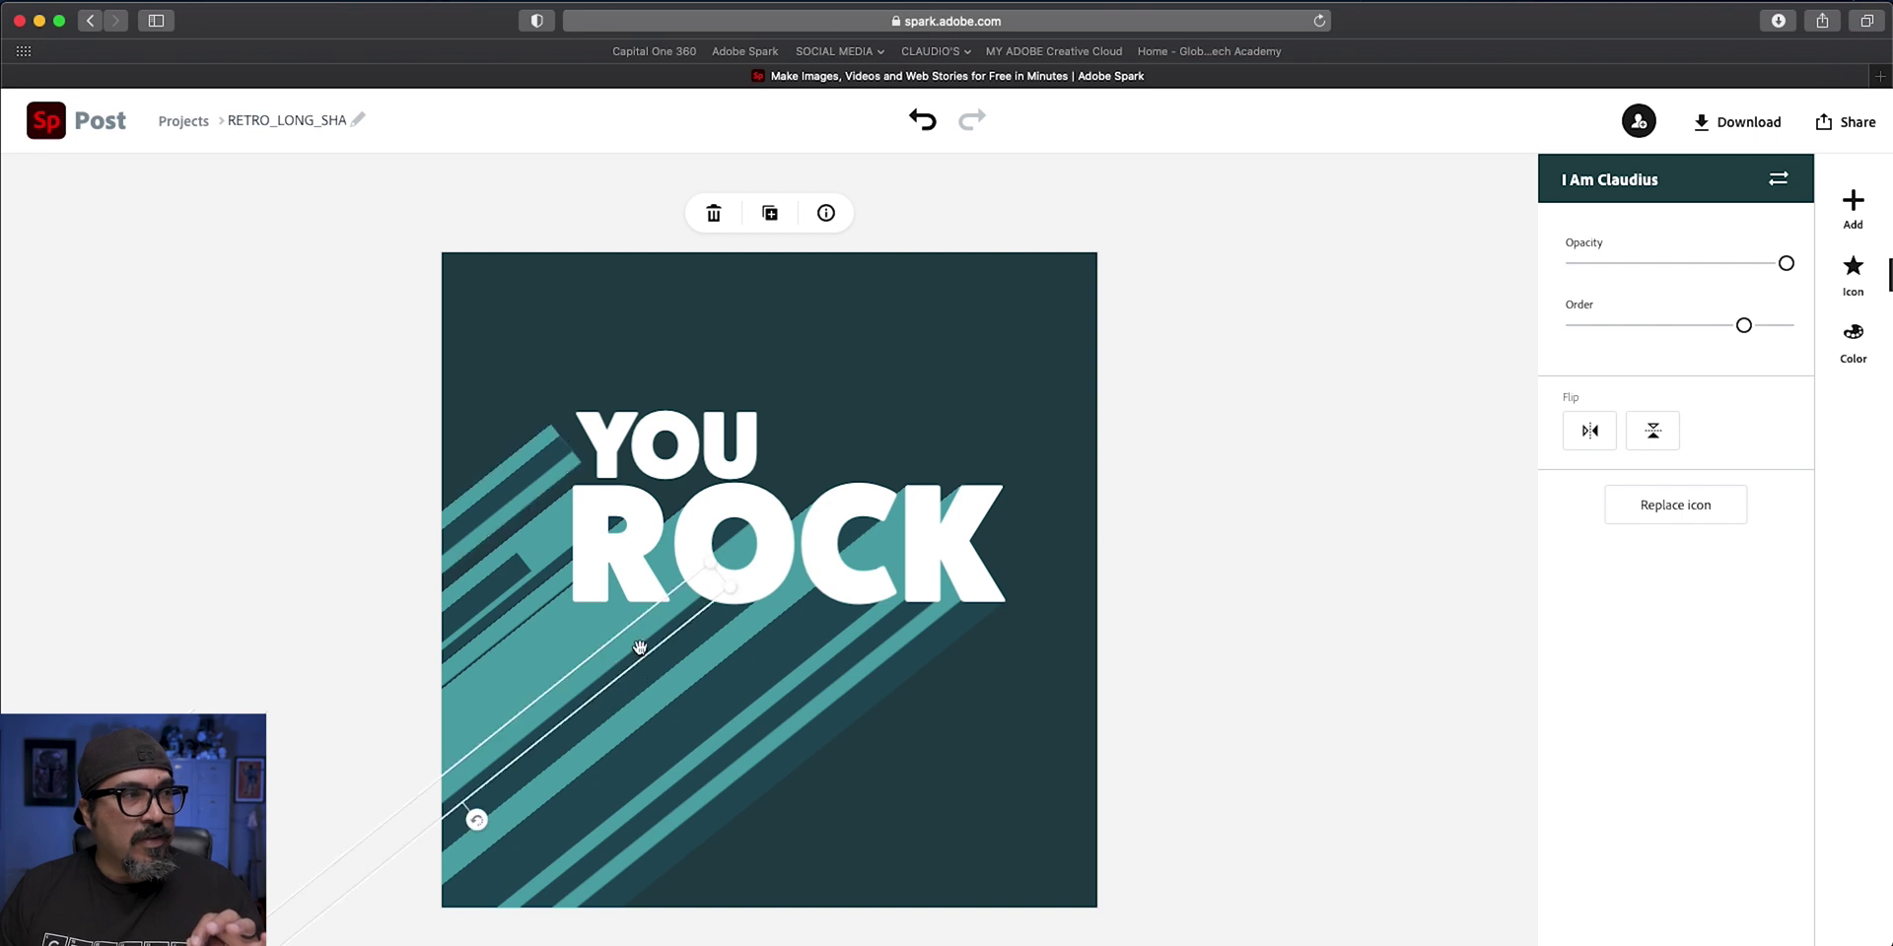
left_click_drag(639, 651, 665, 618)
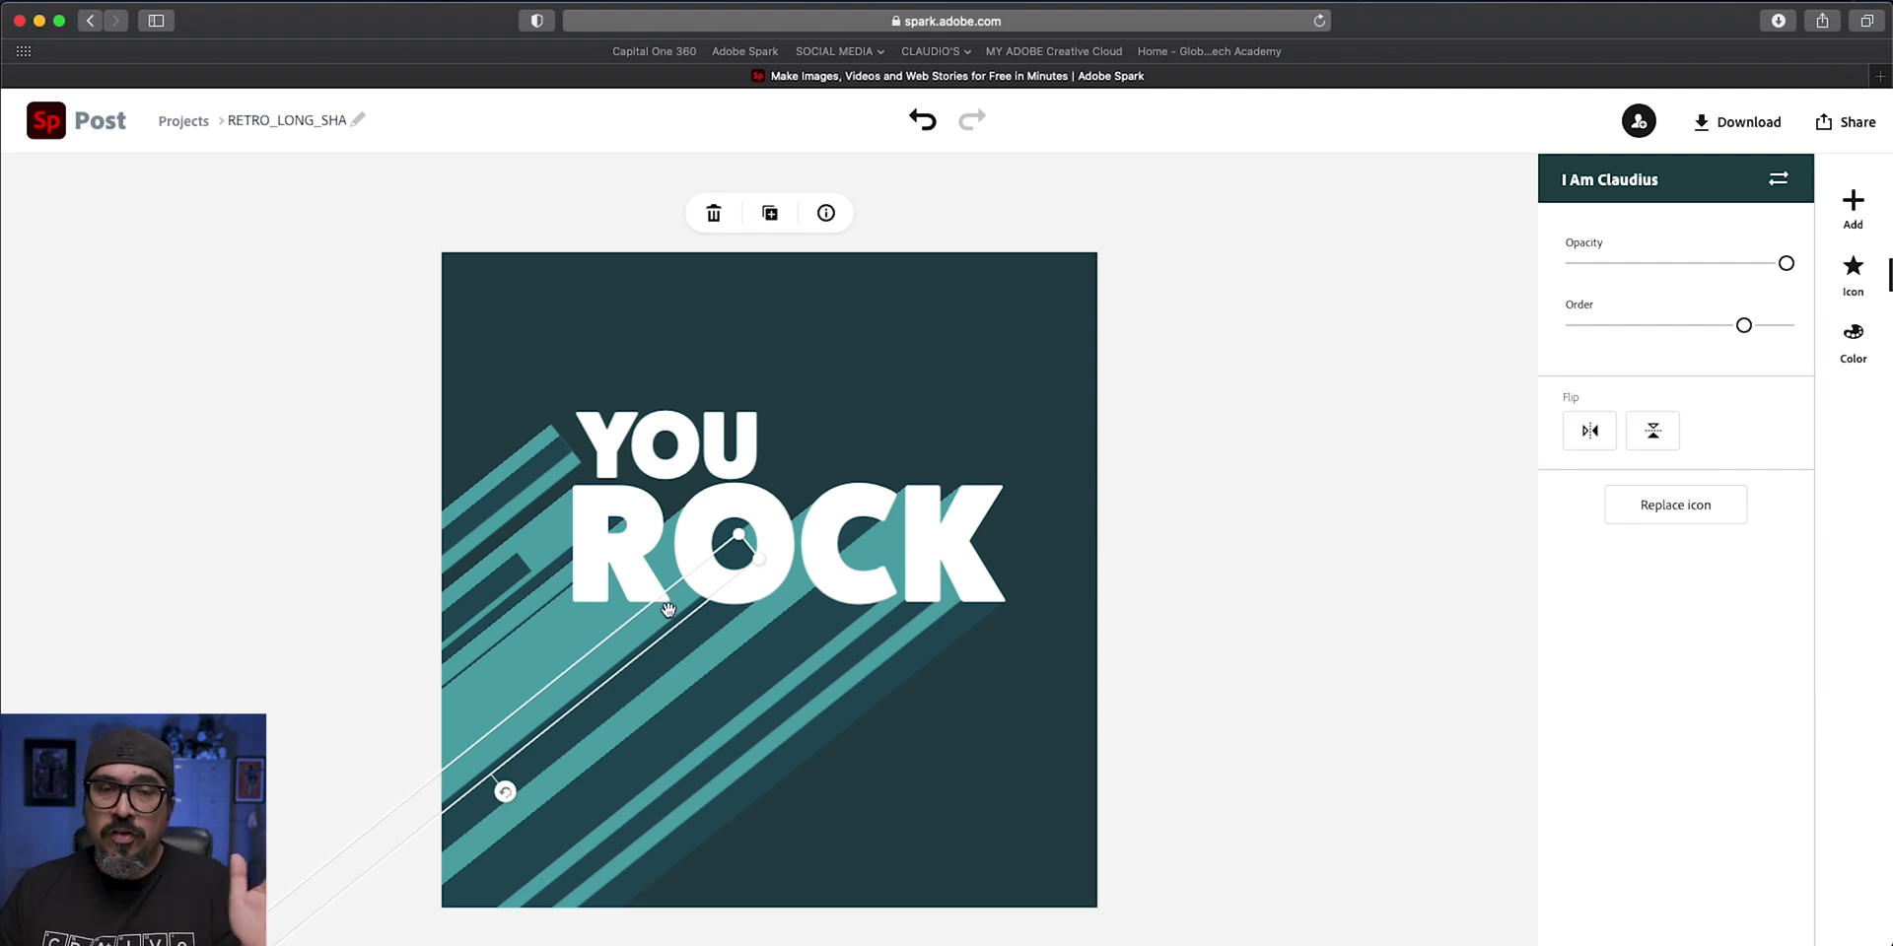
left_click(923, 119)
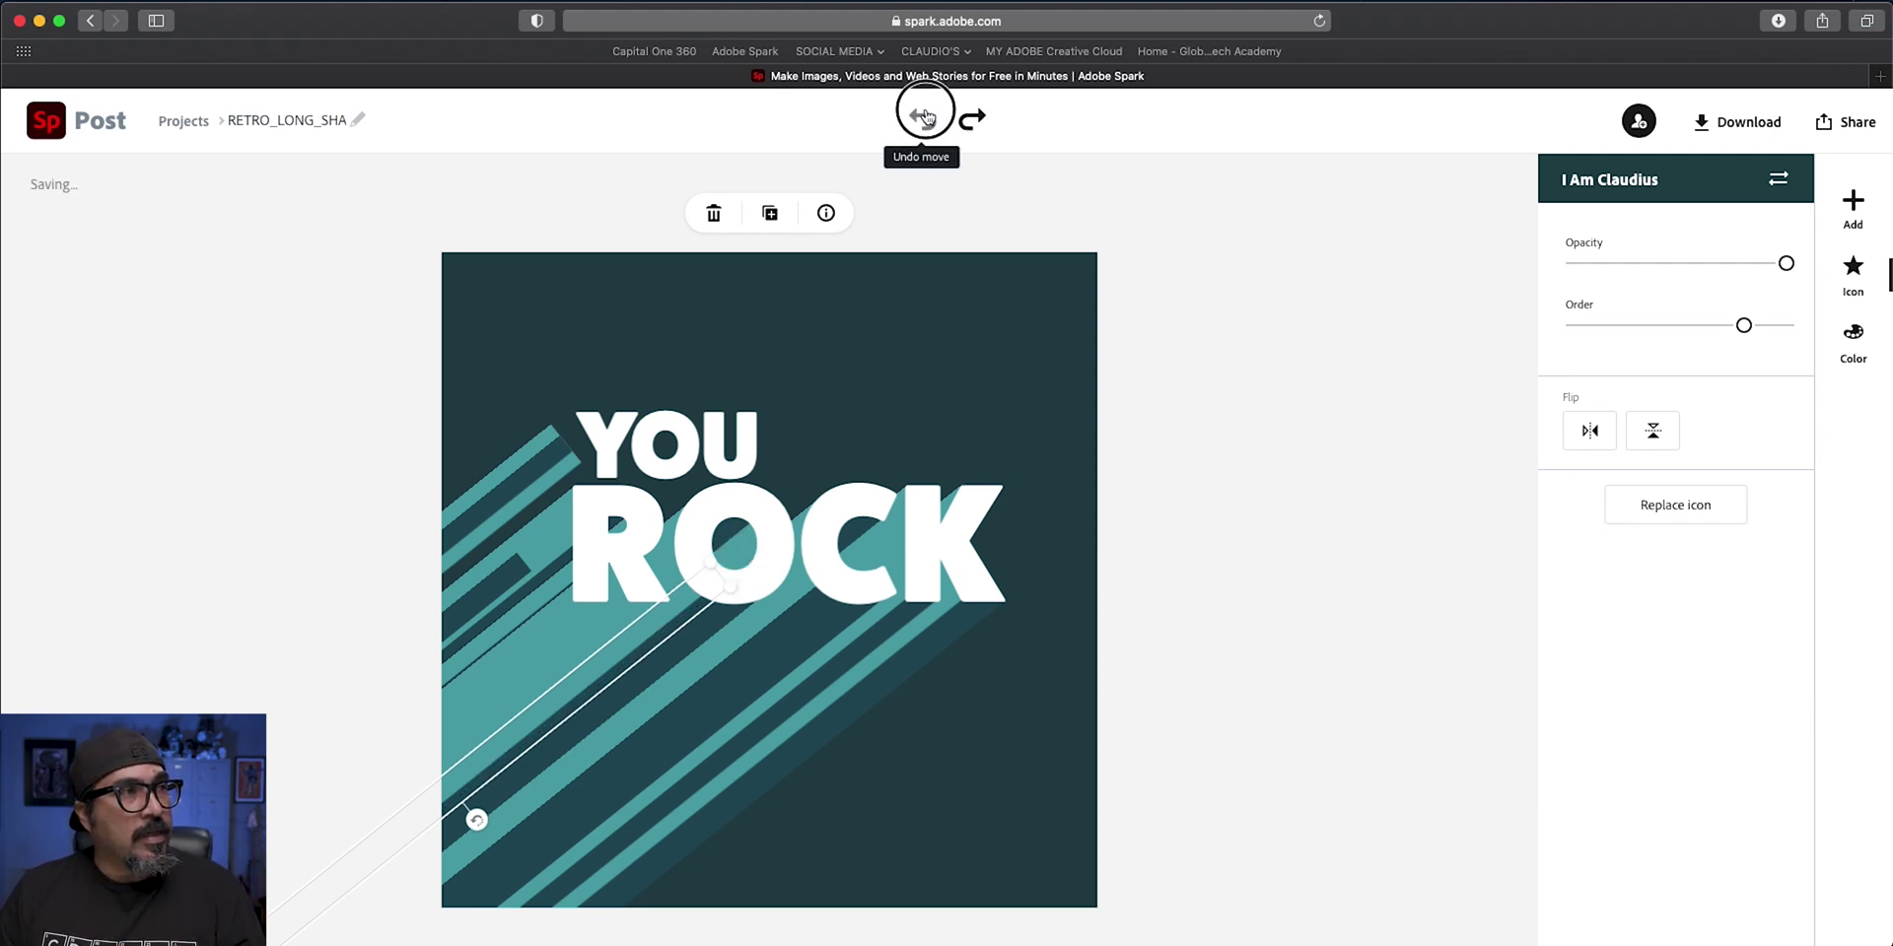
left_click(924, 119)
left_click(924, 120)
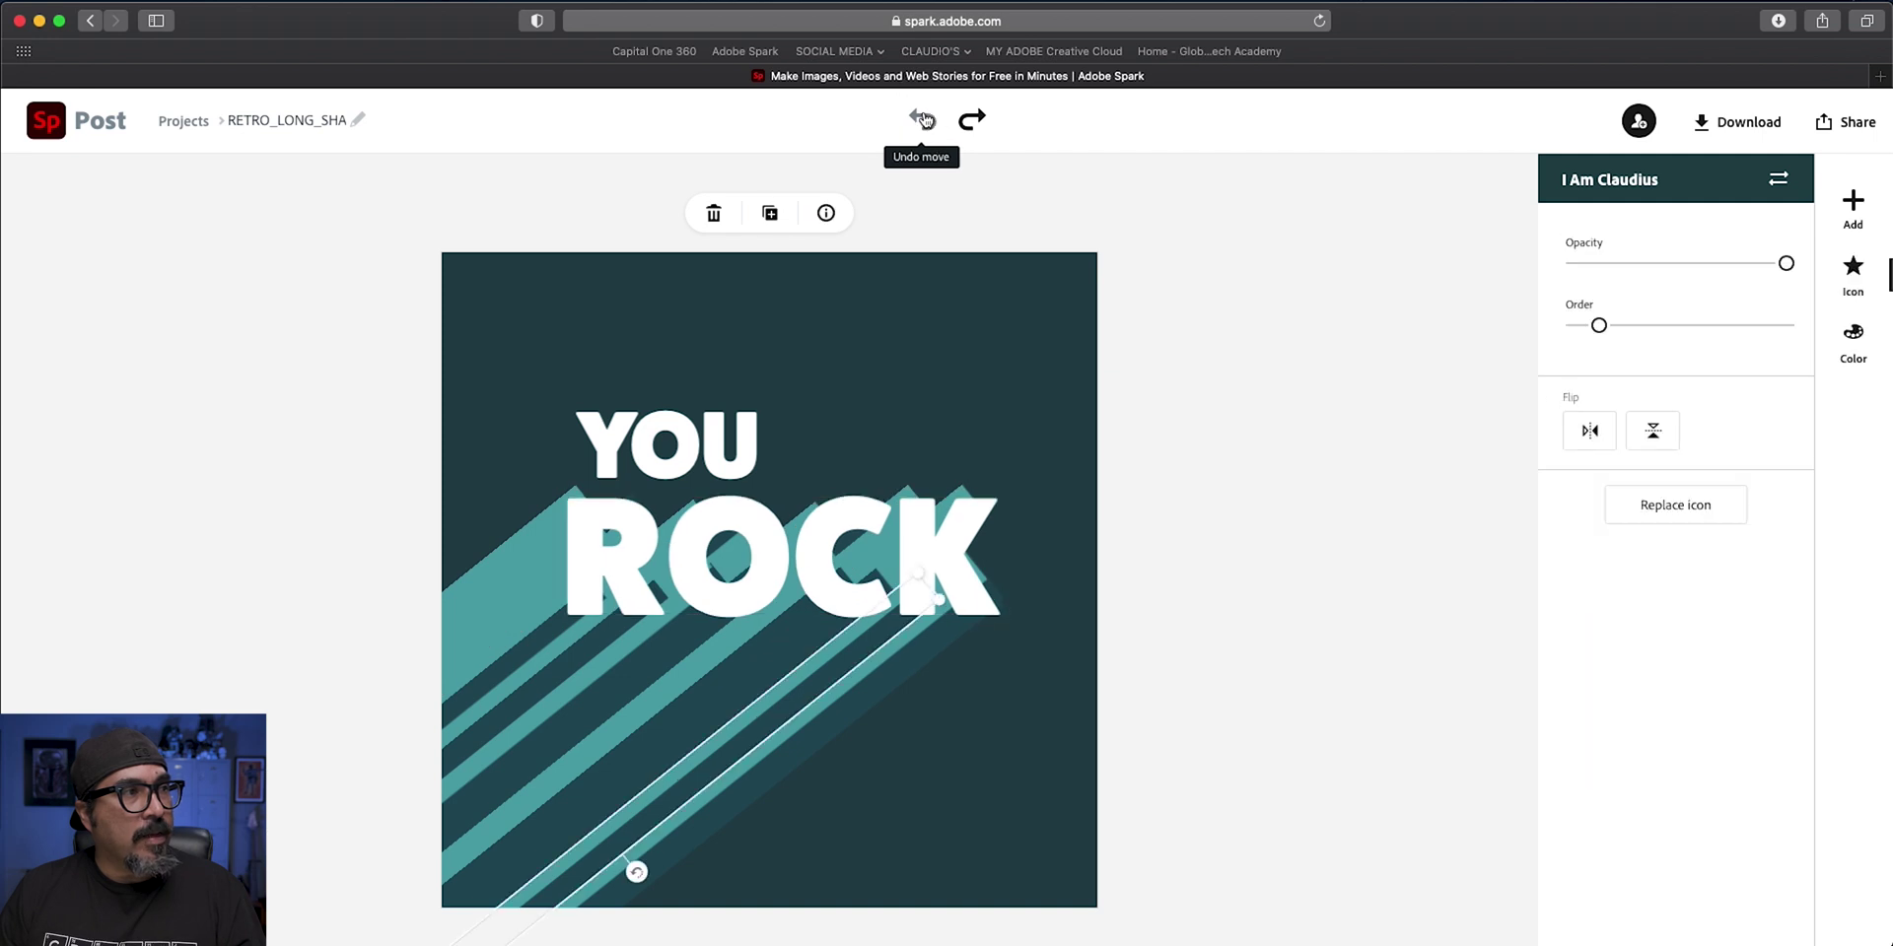
left_click(972, 119)
left_click(972, 119)
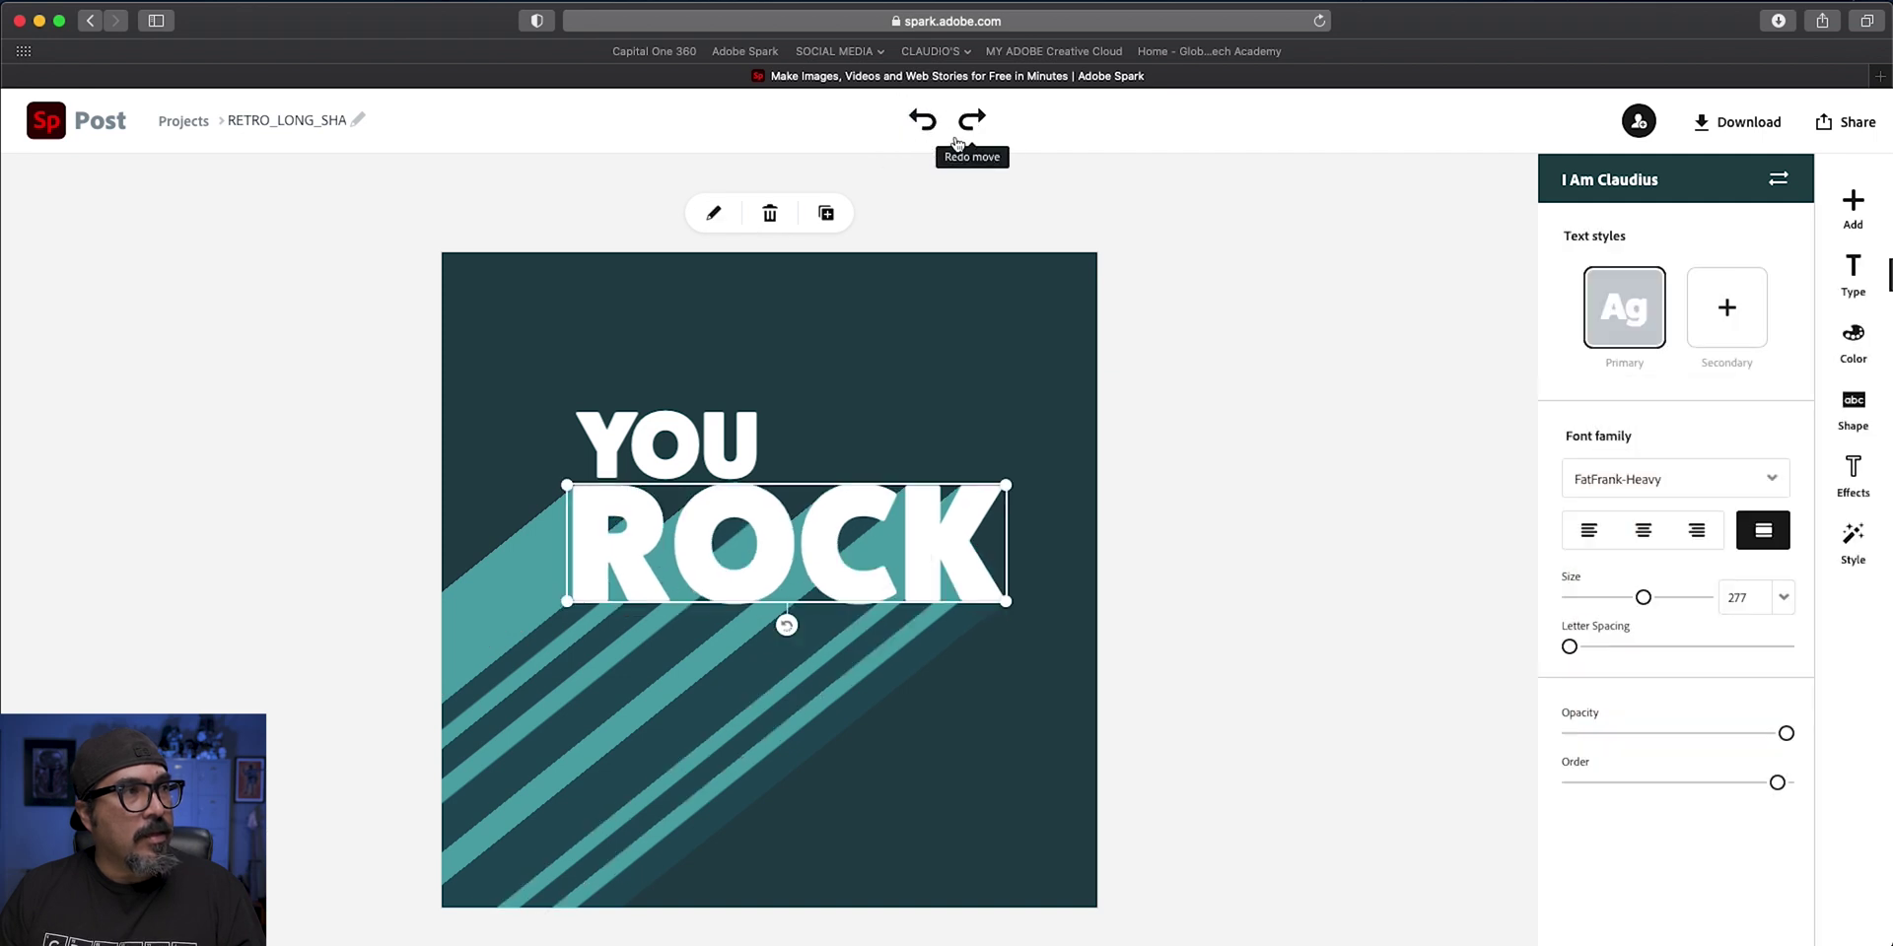
left_click(1194, 378)
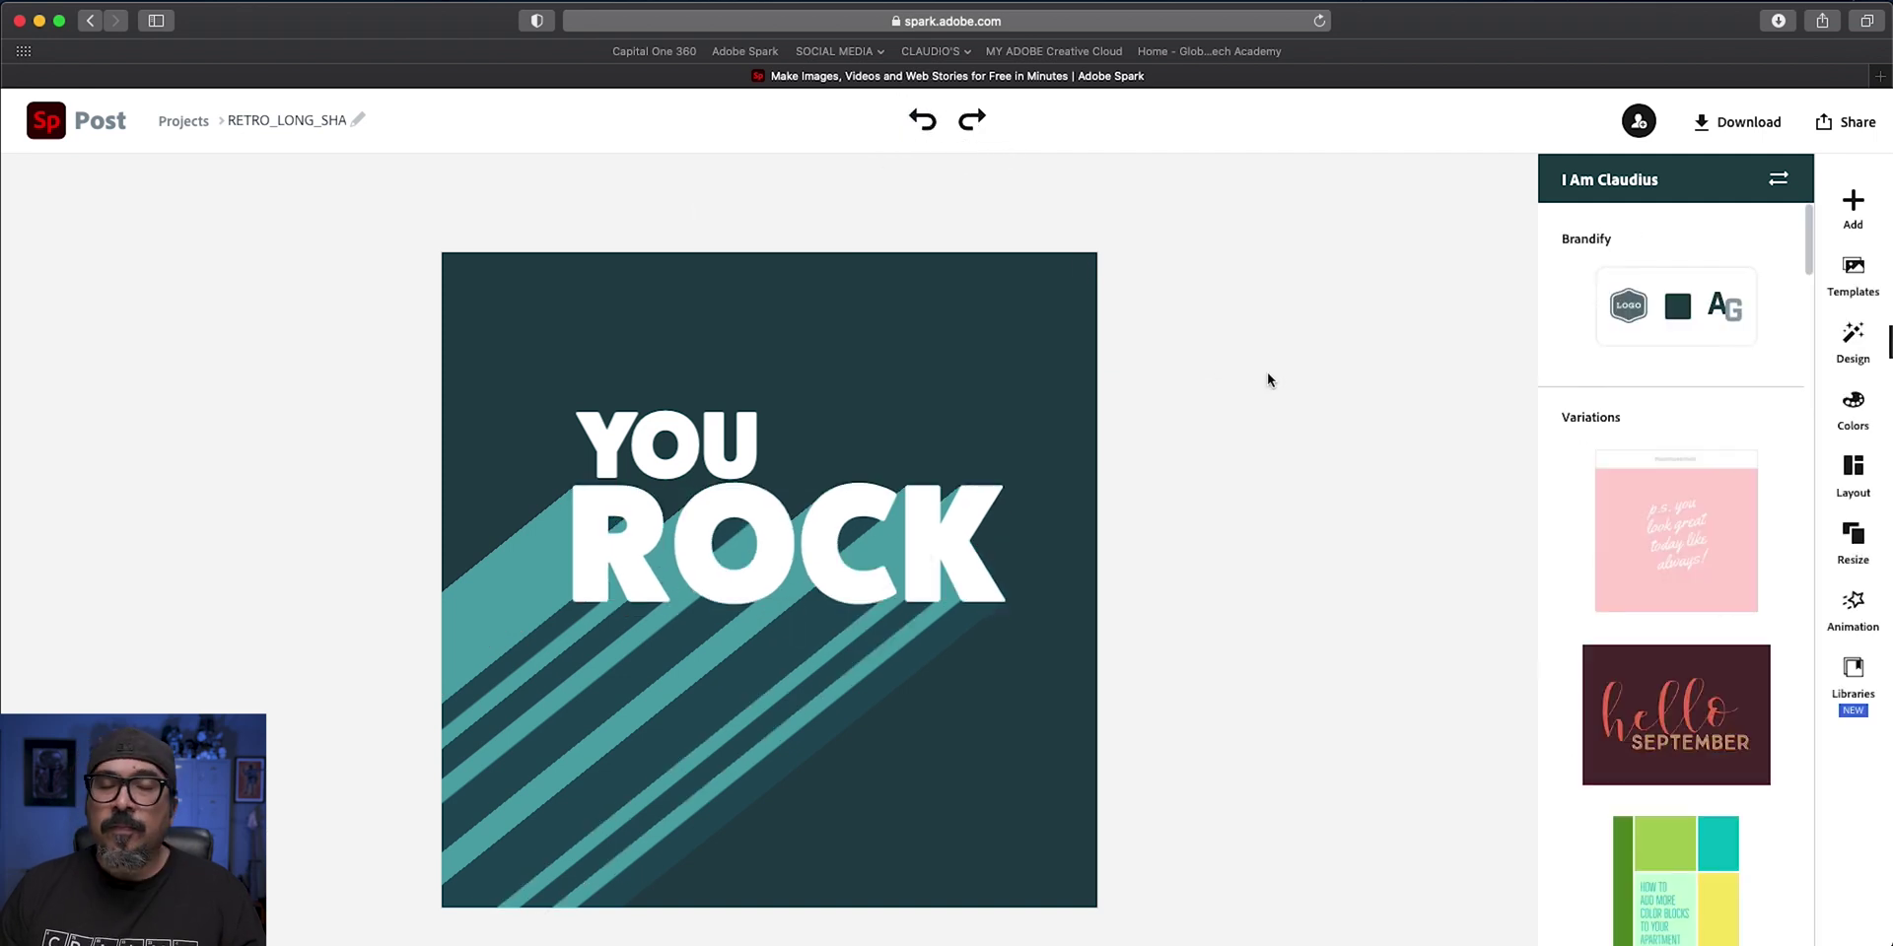